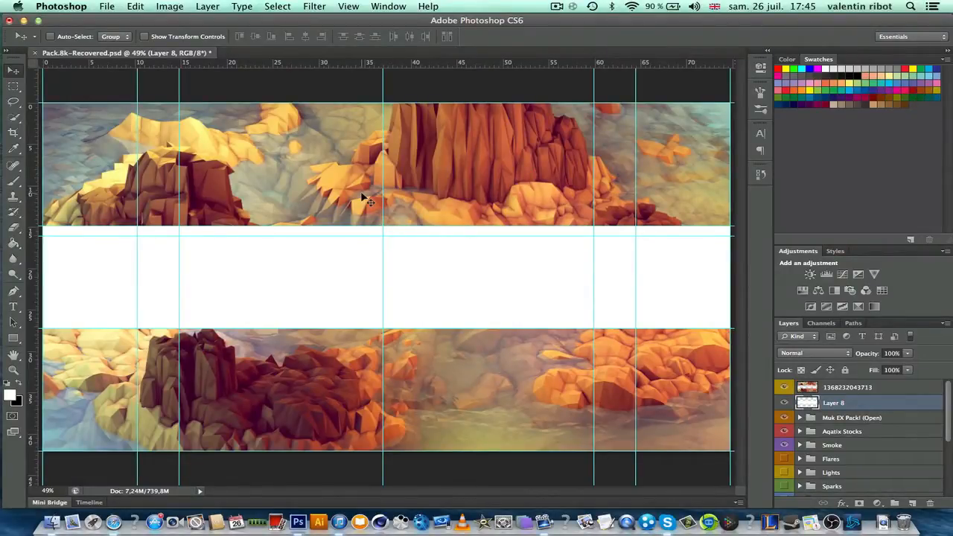
{"action": "scroll", "coordinate": [439, 214], "scroll_direction": "down", "scroll_amount": 5}
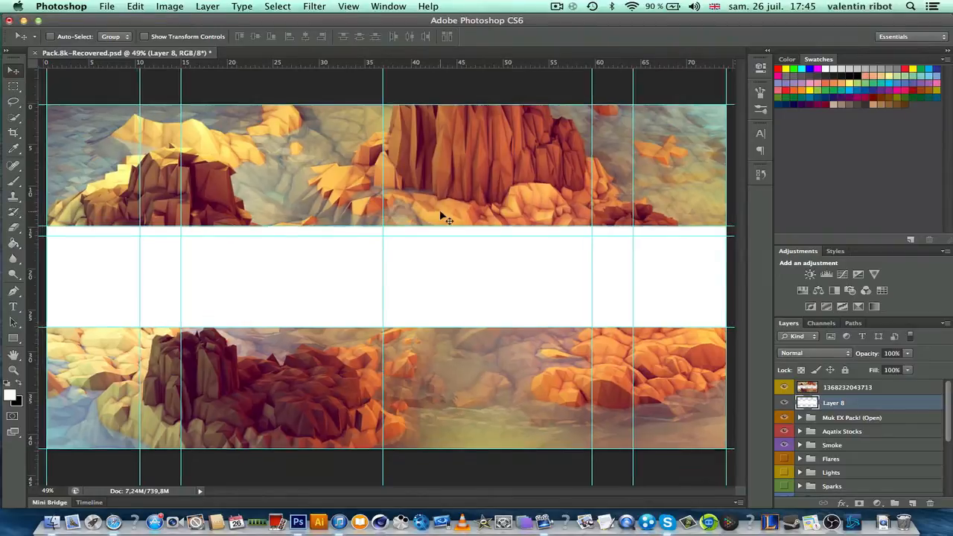
{"action": "scroll", "coordinate": [441, 214], "scroll_direction": "up", "scroll_amount": 5}
{"action": "scroll", "coordinate": [441, 215], "scroll_direction": "down", "scroll_amount": 2}
{"action": "scroll", "coordinate": [441, 216], "scroll_direction": "down", "scroll_amount": 1}
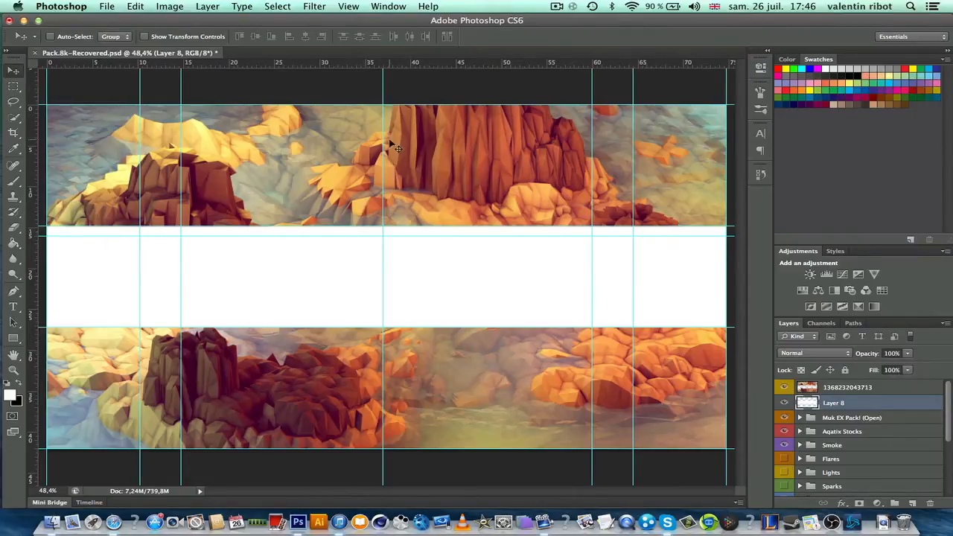
{"action": "scroll", "coordinate": [417, 165], "scroll_direction": "up", "scroll_amount": 2}
{"action": "scroll", "coordinate": [417, 165], "scroll_direction": "down", "scroll_amount": 4}
{"action": "scroll", "coordinate": [417, 166], "scroll_direction": "up", "scroll_amount": 3}
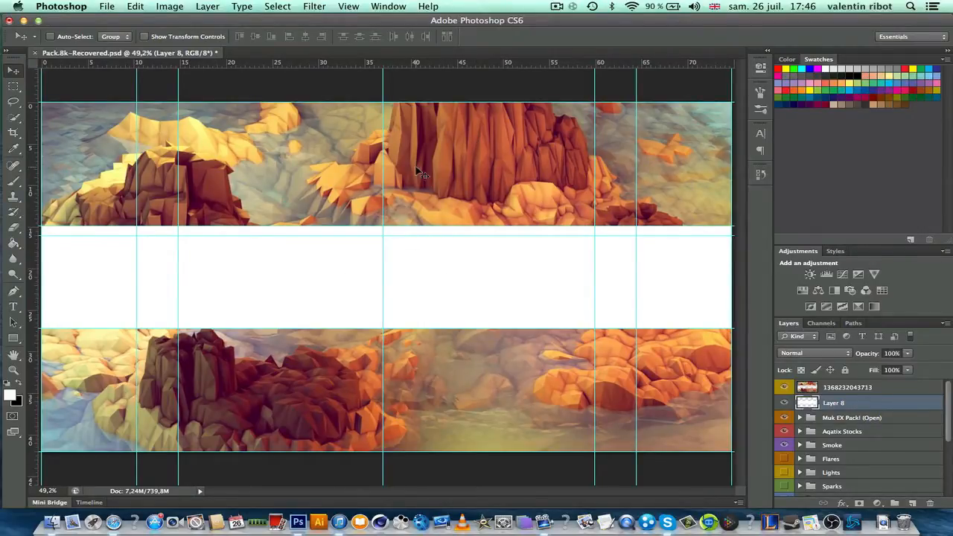
{"action": "scroll", "coordinate": [418, 171], "scroll_direction": "down", "scroll_amount": 1}
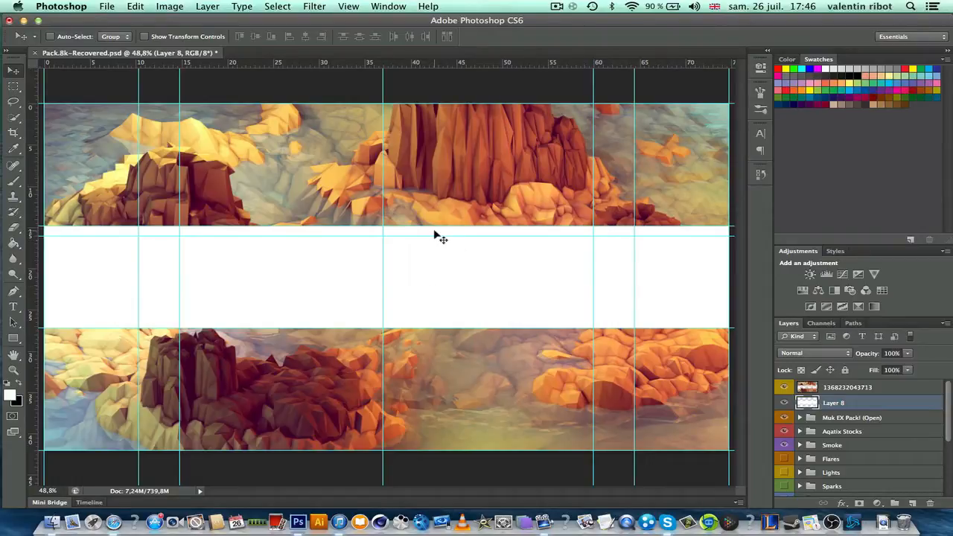
- Move the horizontal guide near the white band's upper edge down to the middle of the band
{"action": "left_click_drag", "start_coordinate": [437, 237], "coordinate": [443, 277]}
{"action": "scroll", "coordinate": [430, 271], "scroll_direction": "down", "scroll_amount": 3}
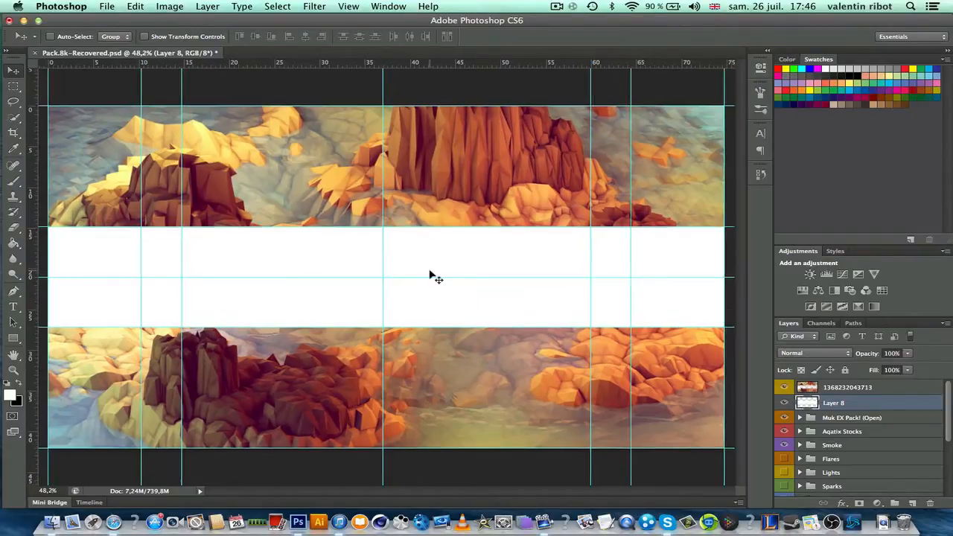
{"action": "scroll", "coordinate": [430, 271], "scroll_direction": "up", "scroll_amount": 2}
{"action": "scroll", "coordinate": [429, 276], "scroll_direction": "up", "scroll_amount": 1}
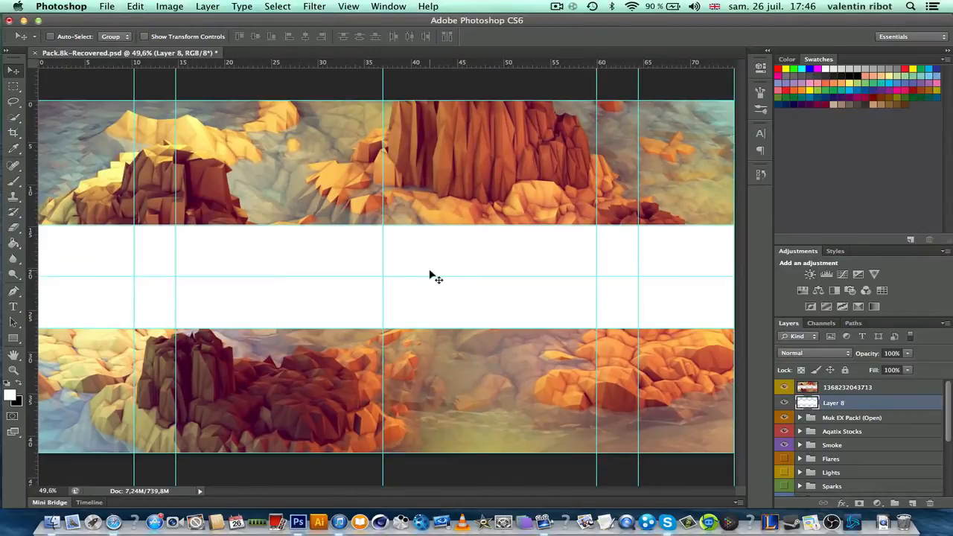
{"action": "scroll", "coordinate": [436, 277], "scroll_direction": "down", "scroll_amount": 1}
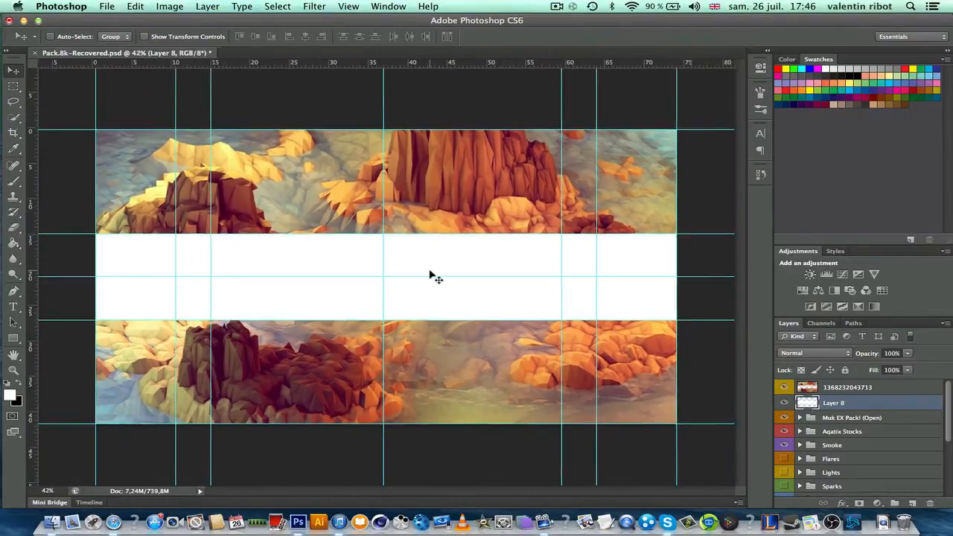
{"action": "scroll", "coordinate": [436, 278], "scroll_direction": "up", "scroll_amount": 1}
{"action": "scroll", "coordinate": [436, 277], "scroll_direction": "down", "scroll_amount": 1}
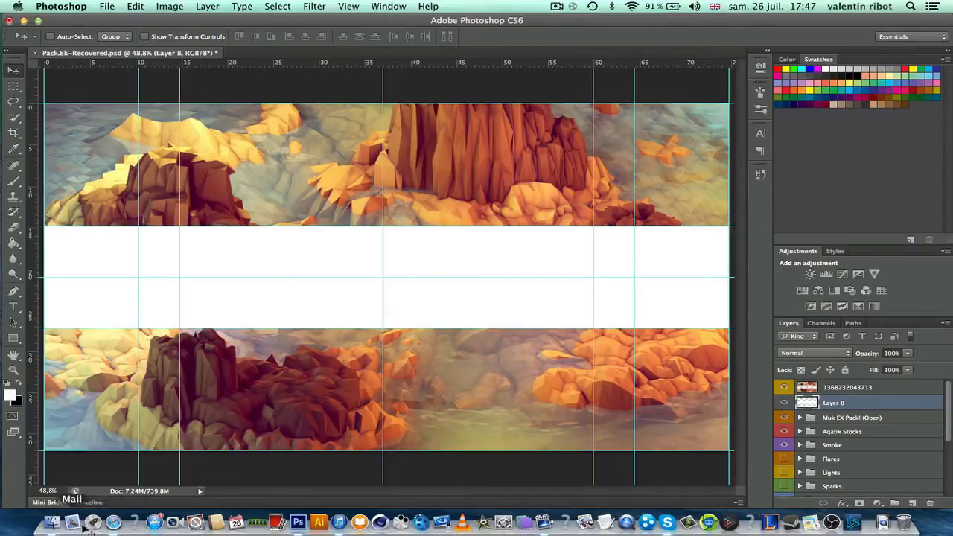
- Switch to Finder and browse the stock images in the Desktop Technologie Banner folder through to the wood background
{"action": "left_click", "coordinate": [52, 523]}
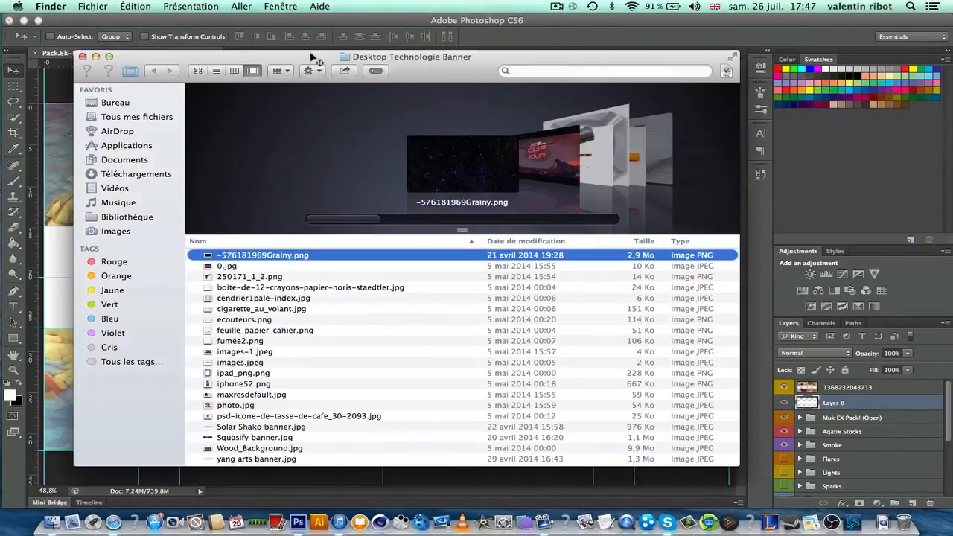
{"action": "left_click_drag", "start_coordinate": [307, 59], "coordinate": [363, 59]}
{"action": "scroll", "coordinate": [504, 154], "scroll_direction": "down", "scroll_amount": 3}
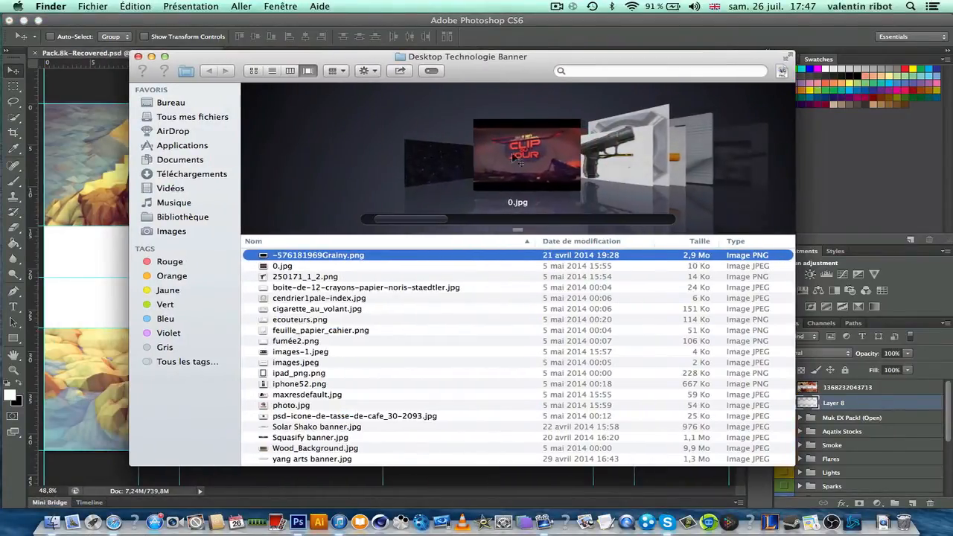
{"action": "scroll", "coordinate": [504, 153], "scroll_direction": "down", "scroll_amount": 10}
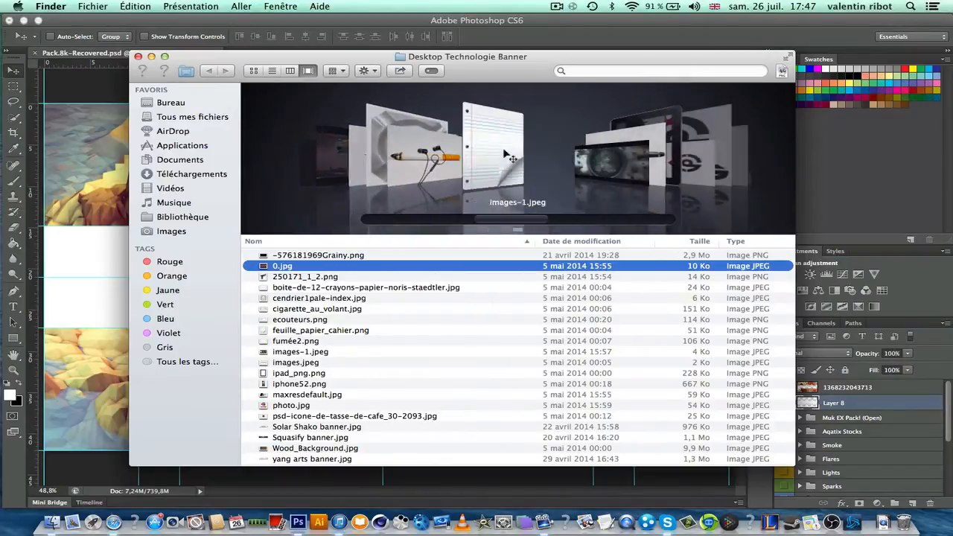
{"action": "scroll", "coordinate": [507, 154], "scroll_direction": "down", "scroll_amount": 6}
{"action": "scroll", "coordinate": [506, 155], "scroll_direction": "up", "scroll_amount": 6}
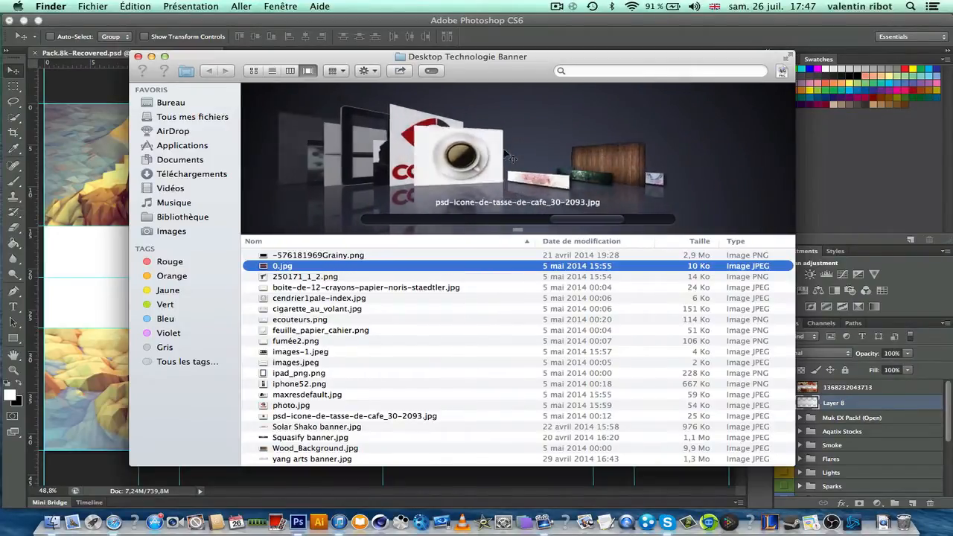
{"action": "scroll", "coordinate": [509, 155], "scroll_direction": "up", "scroll_amount": 11}
{"action": "scroll", "coordinate": [511, 156], "scroll_direction": "down", "scroll_amount": 10}
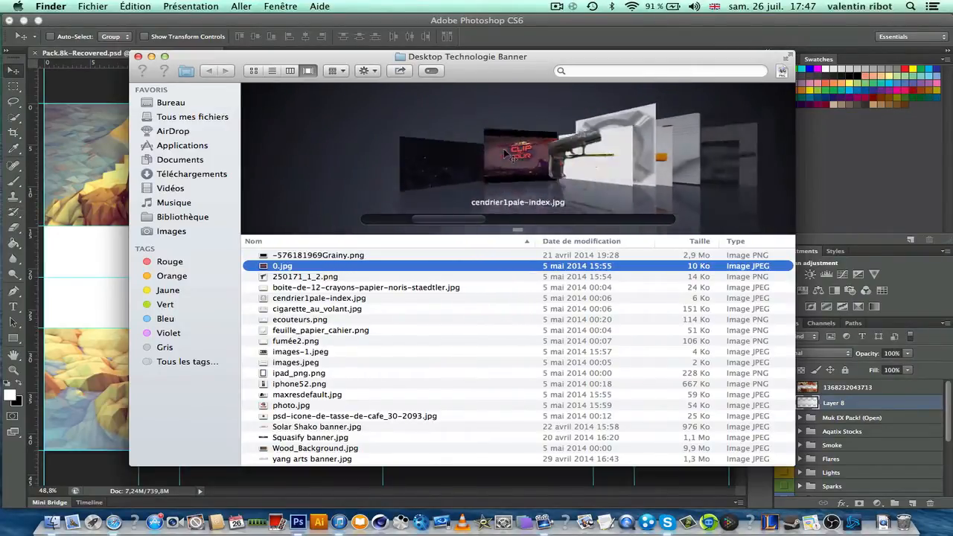
{"action": "scroll", "coordinate": [511, 156], "scroll_direction": "down", "scroll_amount": 7}
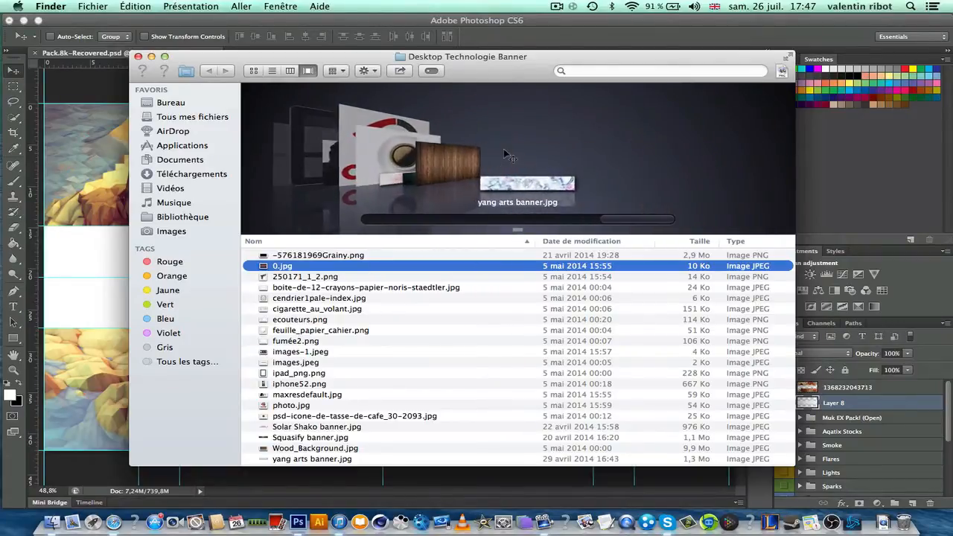
{"action": "scroll", "coordinate": [506, 155], "scroll_direction": "up", "scroll_amount": 13}
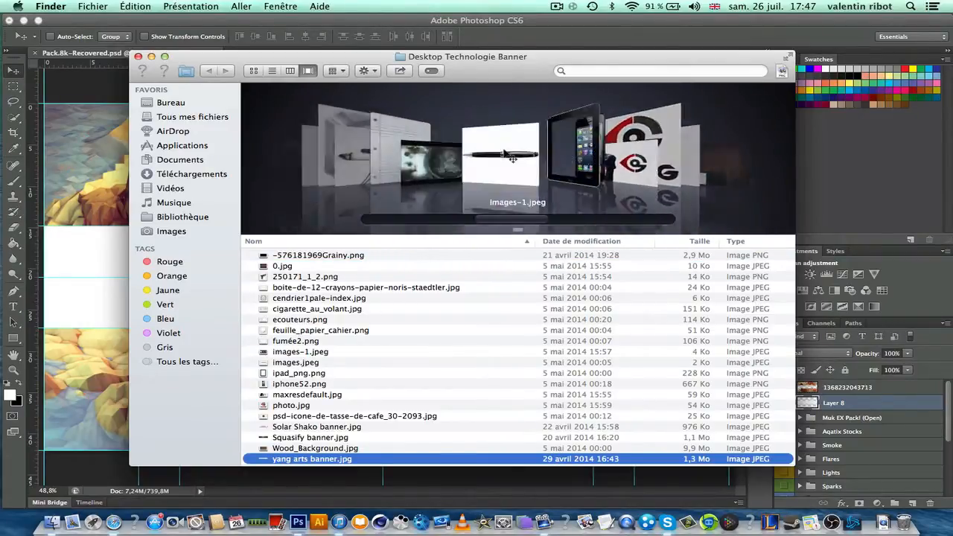
{"action": "scroll", "coordinate": [509, 155], "scroll_direction": "up", "scroll_amount": 5}
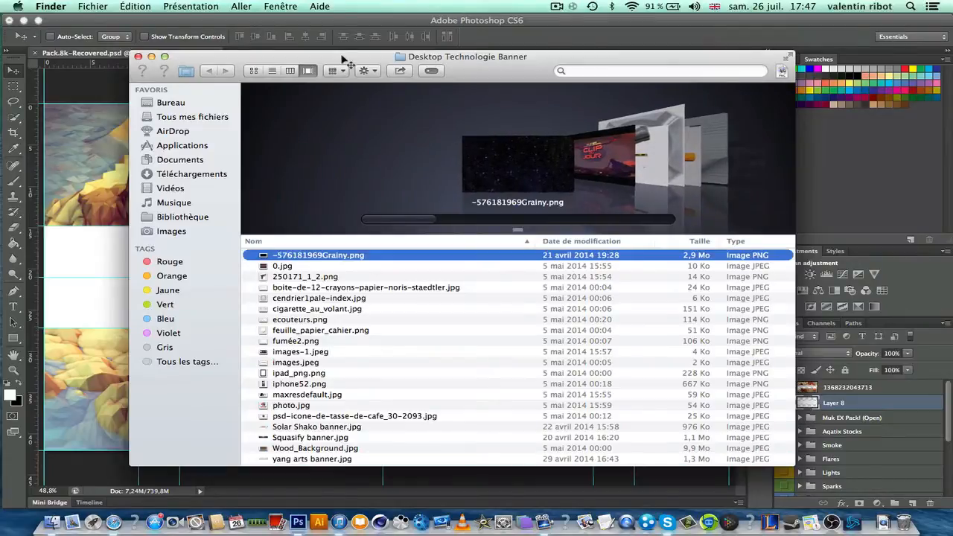
{"action": "left_click_drag", "start_coordinate": [347, 64], "coordinate": [411, 21]}
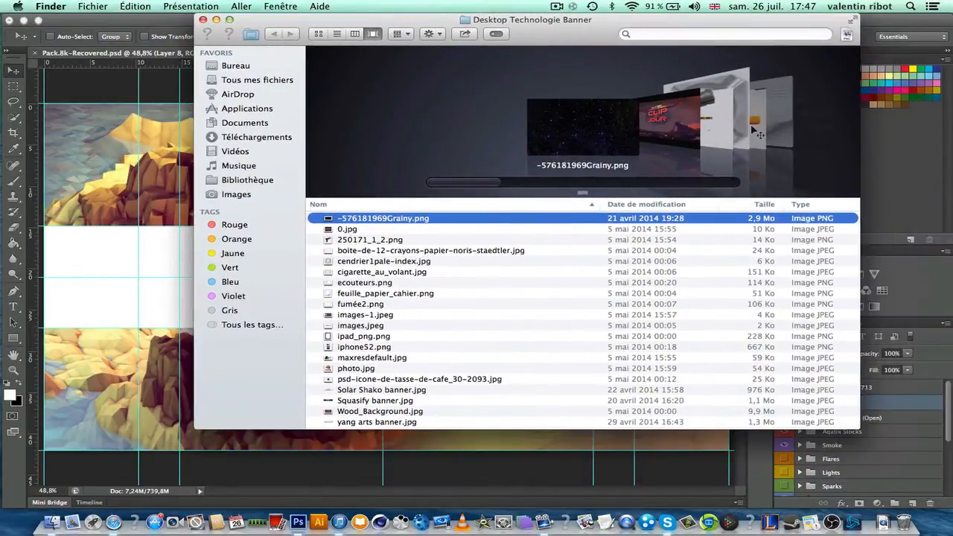
{"action": "scroll", "coordinate": [759, 134], "scroll_direction": "down", "scroll_amount": 16}
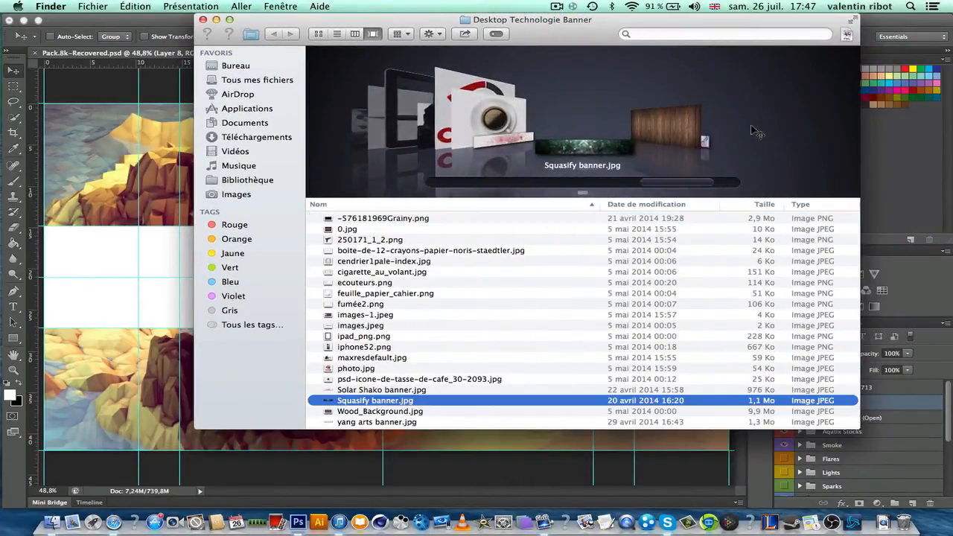
{"action": "scroll", "coordinate": [758, 132], "scroll_direction": "down", "scroll_amount": 1}
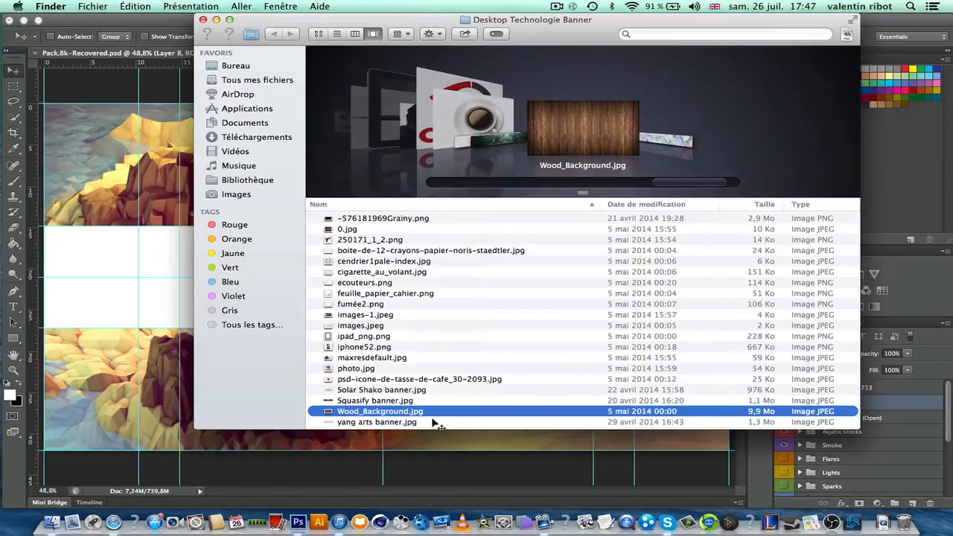
{"action": "left_click_drag", "start_coordinate": [570, 125], "coordinate": [564, 117]}
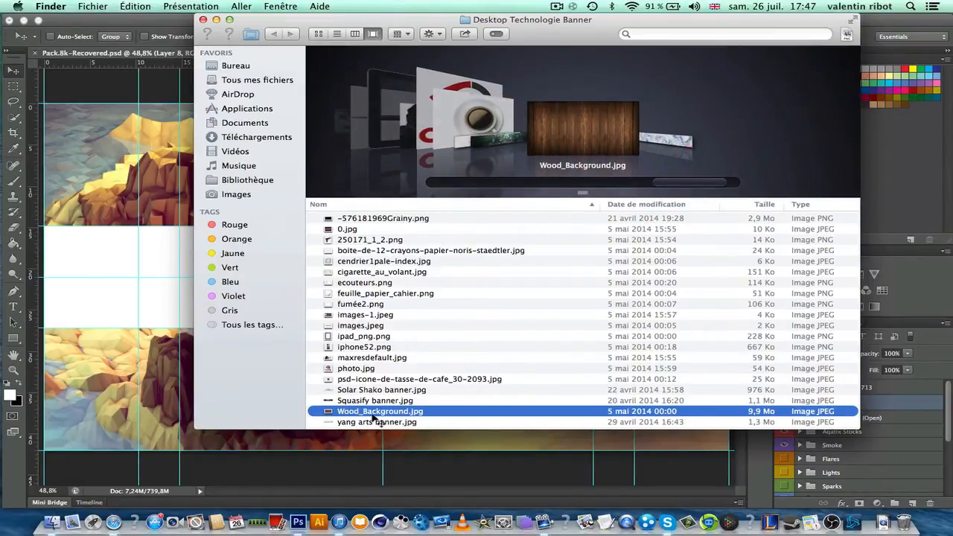
{"action": "left_click_drag", "start_coordinate": [358, 419], "coordinate": [127, 363]}
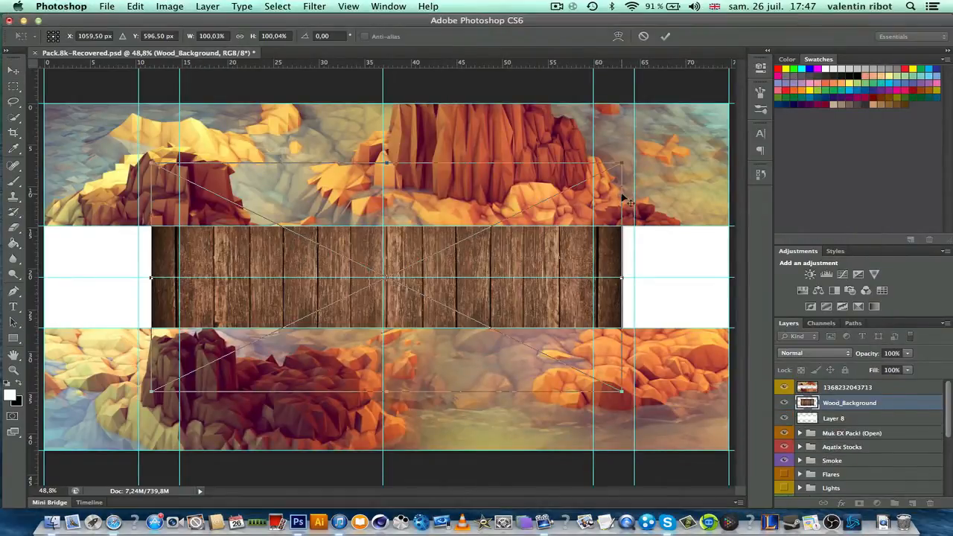
{"action": "mouse_move", "coordinate": [623, 167]}
{"action": "left_mouse_down"}
{"action": "mouse_move", "coordinate": [660, 134]}
{"action": "mouse_move", "coordinate": [683, 142]}
{"action": "mouse_move", "coordinate": [645, 149]}
{"action": "mouse_move", "coordinate": [628, 171]}
{"action": "mouse_move", "coordinate": [631, 164]}
{"action": "left_mouse_up"}
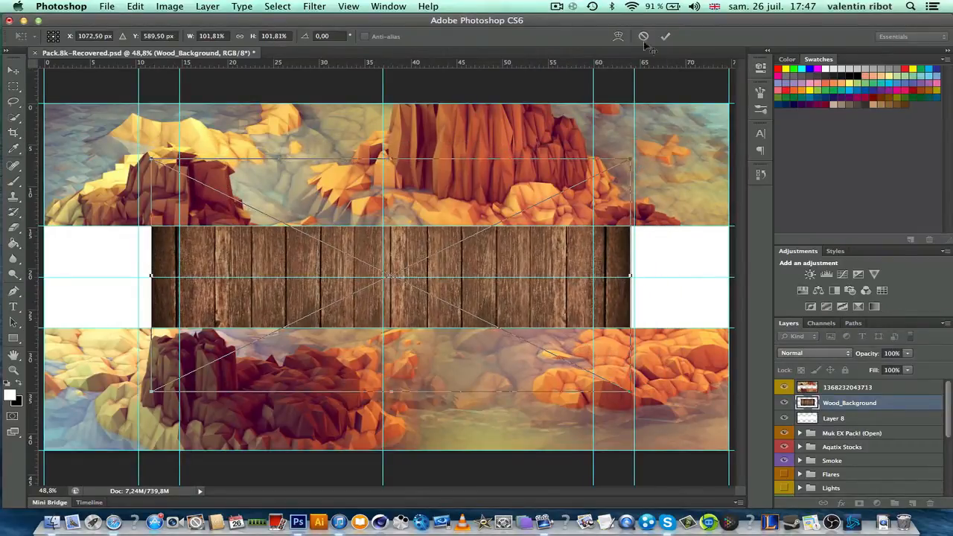
{"action": "left_click", "coordinate": [645, 36]}
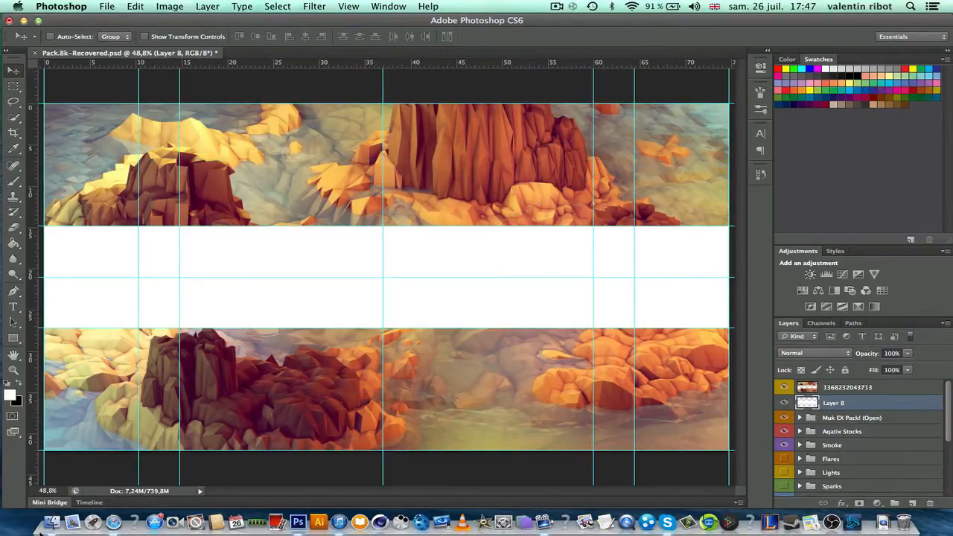
{"action": "left_click", "coordinate": [47, 528]}
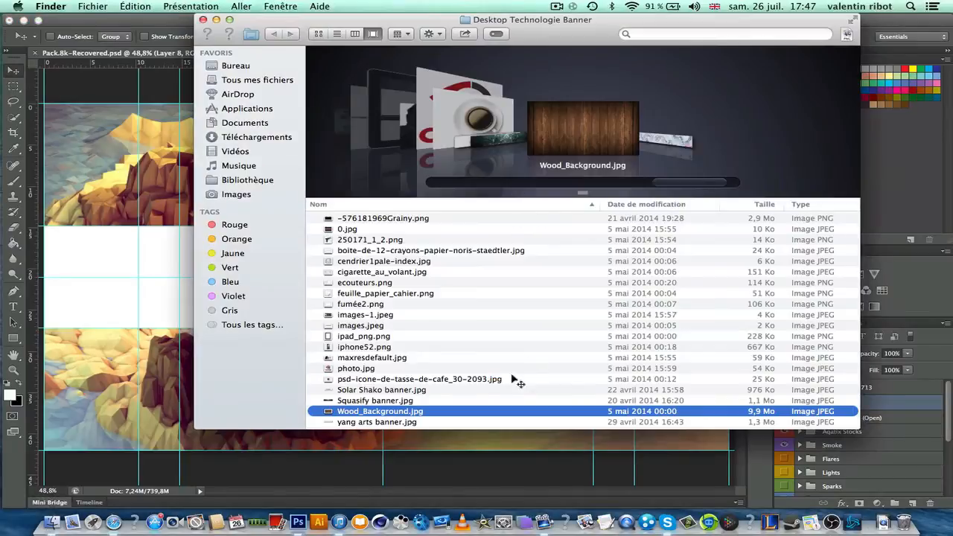
{"action": "left_click_drag", "start_coordinate": [388, 413], "coordinate": [160, 323]}
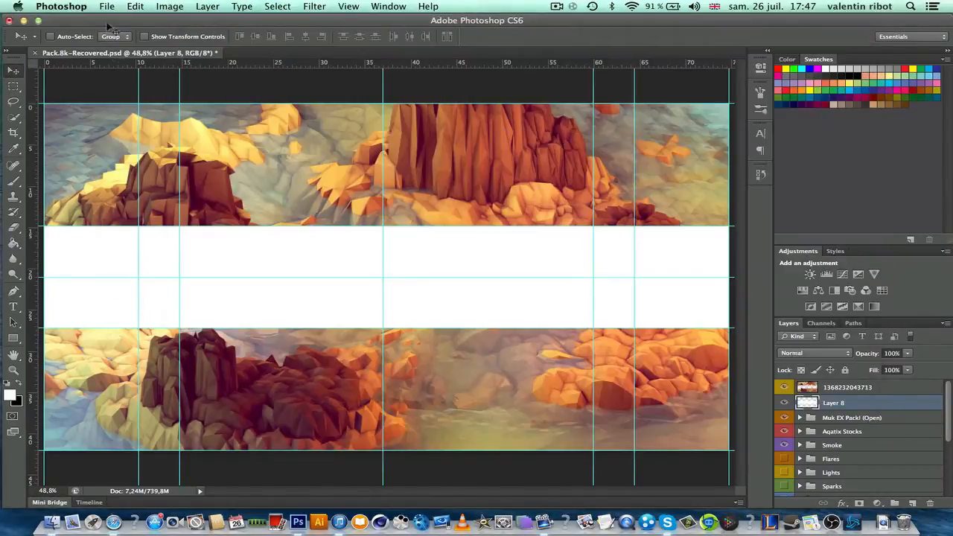
{"action": "left_click", "coordinate": [108, 7]}
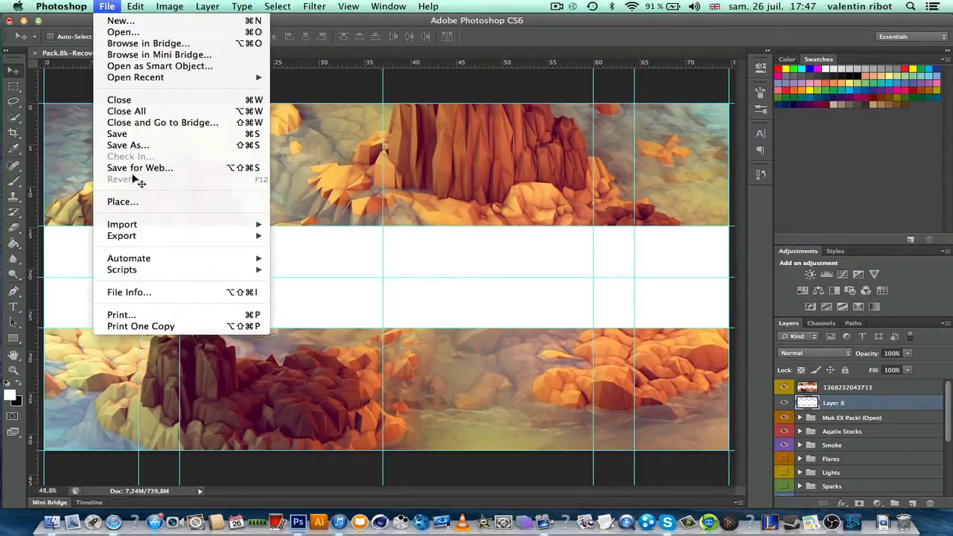
{"action": "mouse_move", "coordinate": [135, 225]}
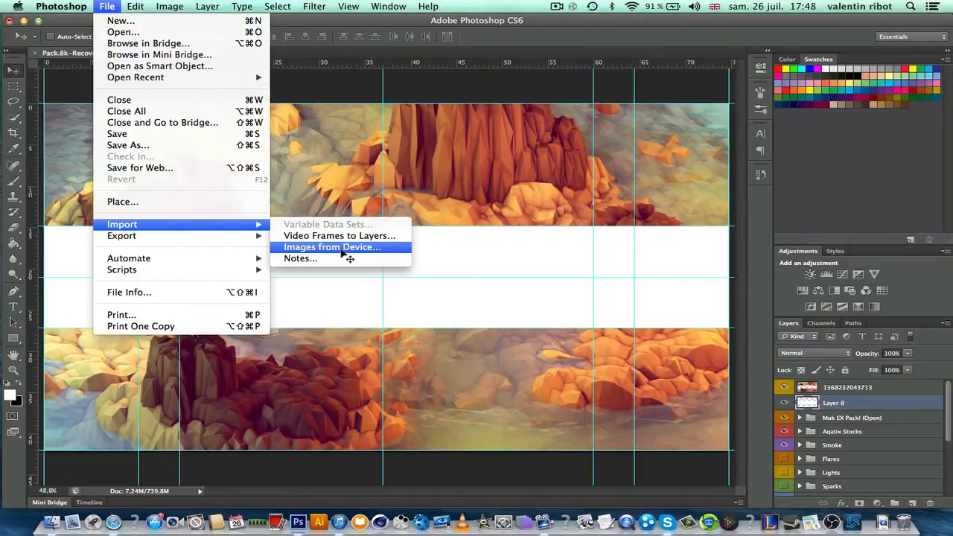
{"action": "left_click", "coordinate": [517, 296]}
- Place Wood_Background.jpg from the Finder folder into the Photoshop banner document and commit the placement at its default size
{"action": "left_click", "coordinate": [50, 524]}
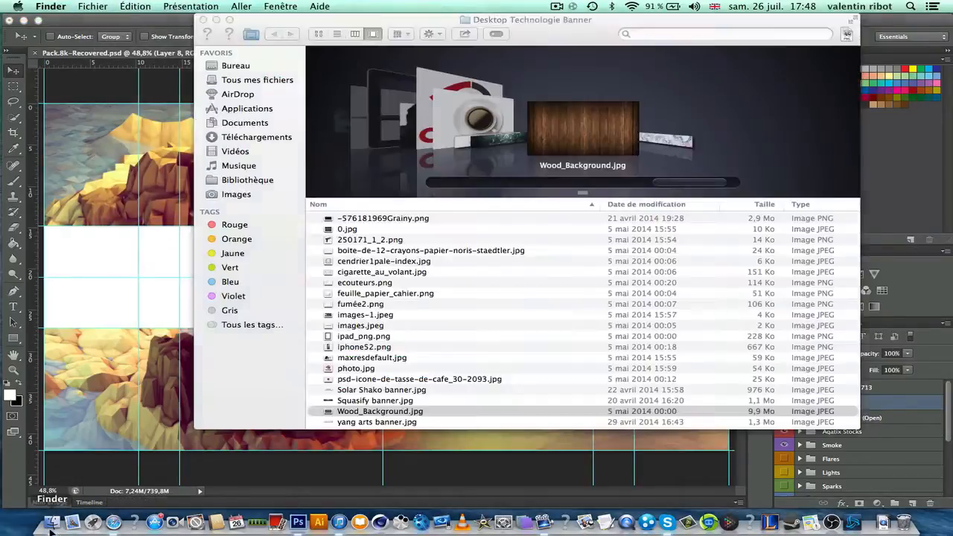
{"action": "left_click_drag", "start_coordinate": [392, 418], "coordinate": [134, 336]}
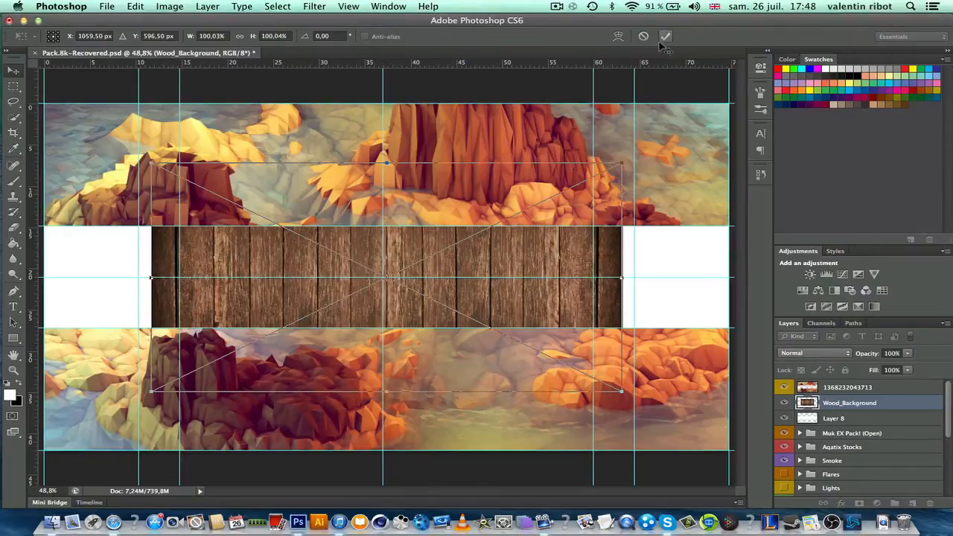
{"action": "left_click", "coordinate": [666, 37]}
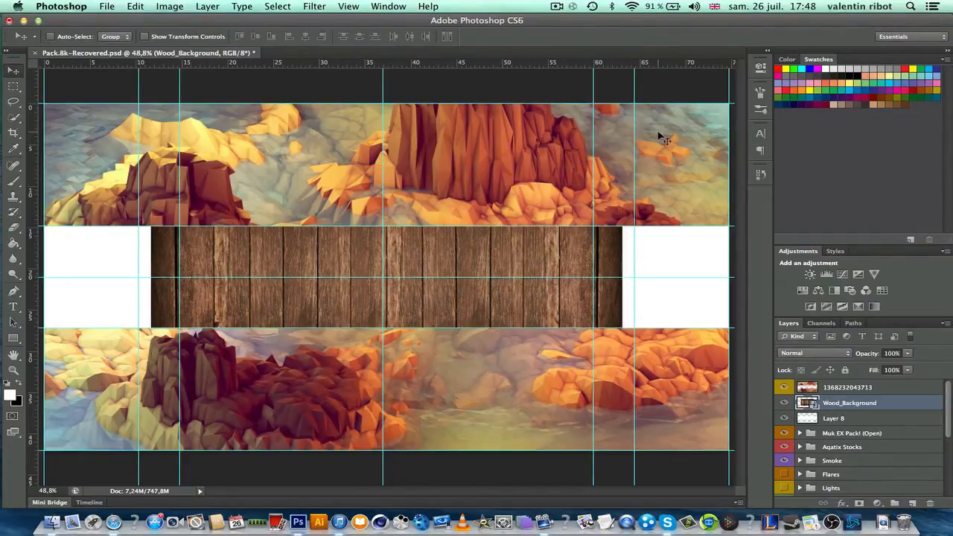
- Scale the Wood_Background layer proportionally to about 146% so it spans the full width of the banner
{"action": "key", "text": "super+t"}
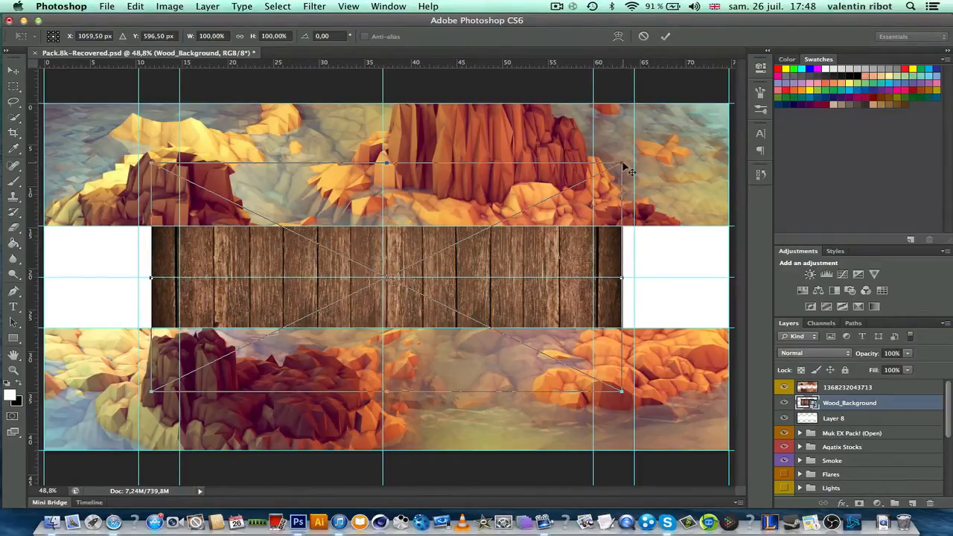
{"action": "left_click_drag", "start_coordinate": [626, 168], "coordinate": [729, 110]}
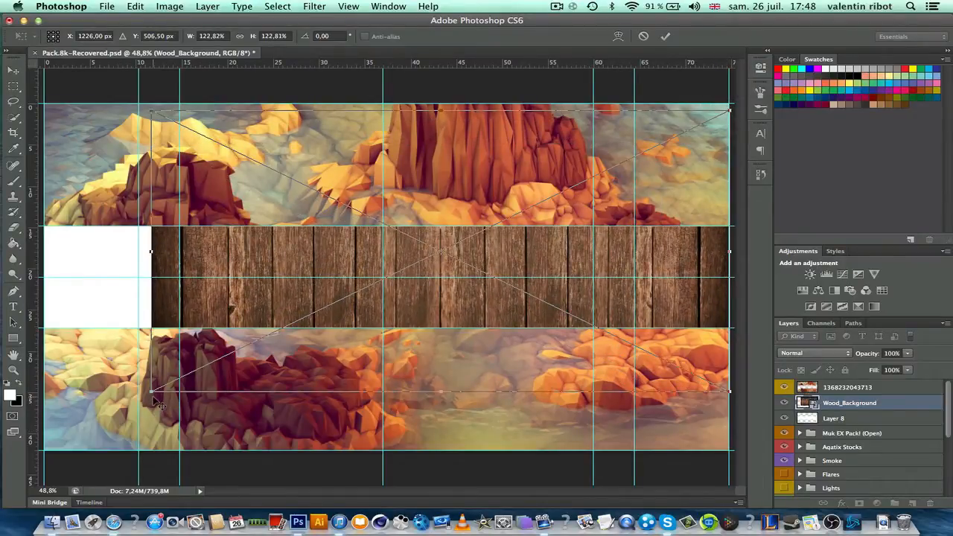
{"action": "left_click_drag", "start_coordinate": [156, 402], "coordinate": [56, 467]}
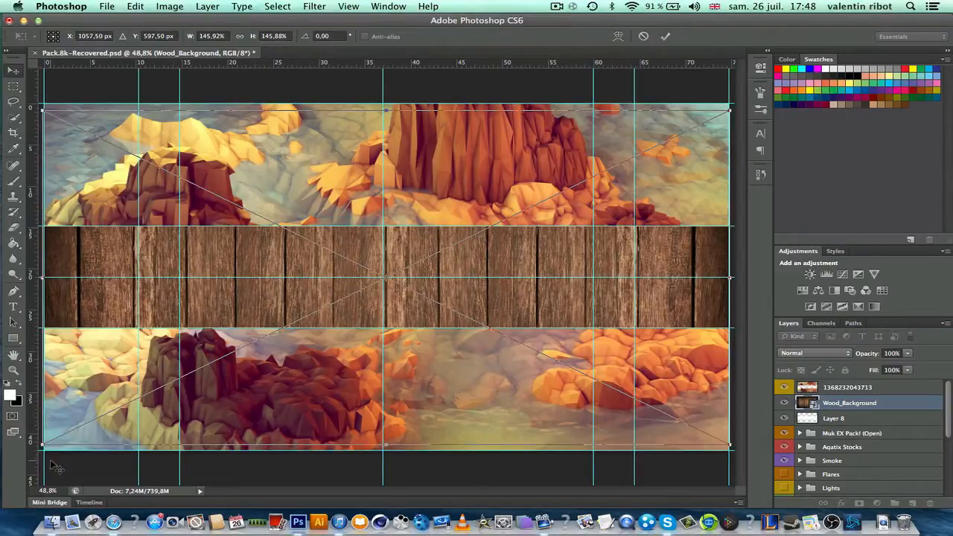
{"action": "key", "text": "Return"}
{"action": "scroll", "coordinate": [492, 348], "scroll_direction": "up", "scroll_amount": 1}
{"action": "scroll", "coordinate": [491, 349], "scroll_direction": "up", "scroll_amount": 1}
{"action": "scroll", "coordinate": [492, 349], "scroll_direction": "down", "scroll_amount": 4}
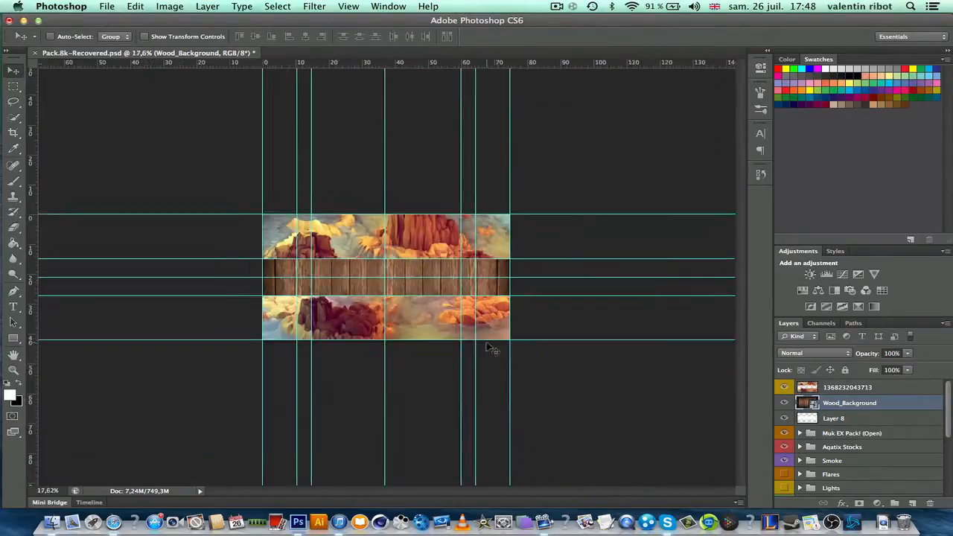
{"action": "scroll", "coordinate": [492, 348], "scroll_direction": "up", "scroll_amount": 3}
{"action": "scroll", "coordinate": [492, 349], "scroll_direction": "up", "scroll_amount": 2}
{"action": "scroll", "coordinate": [489, 345], "scroll_direction": "down", "scroll_amount": 1}
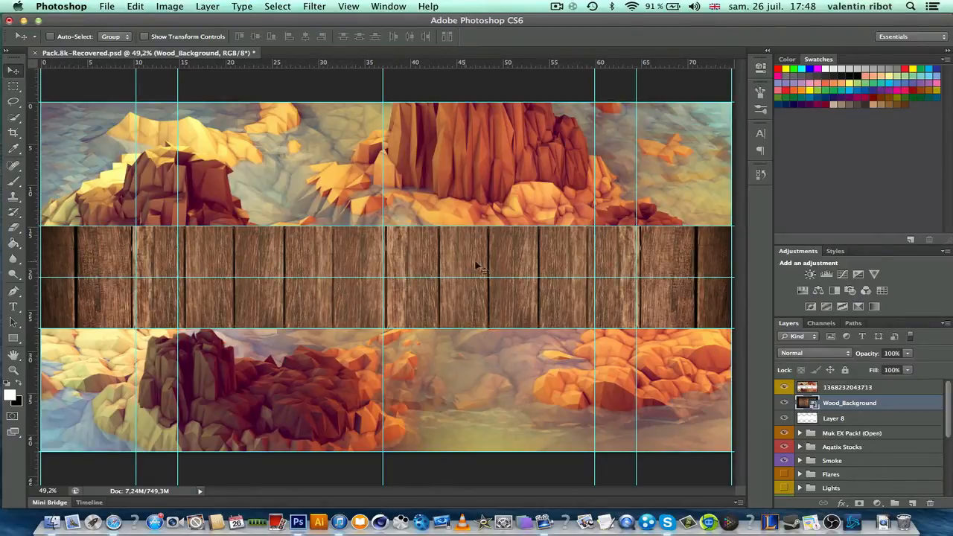
- Switch to Finder and browse the image previews in the Desktop Technologie Banner folder
{"action": "left_click", "coordinate": [51, 522]}
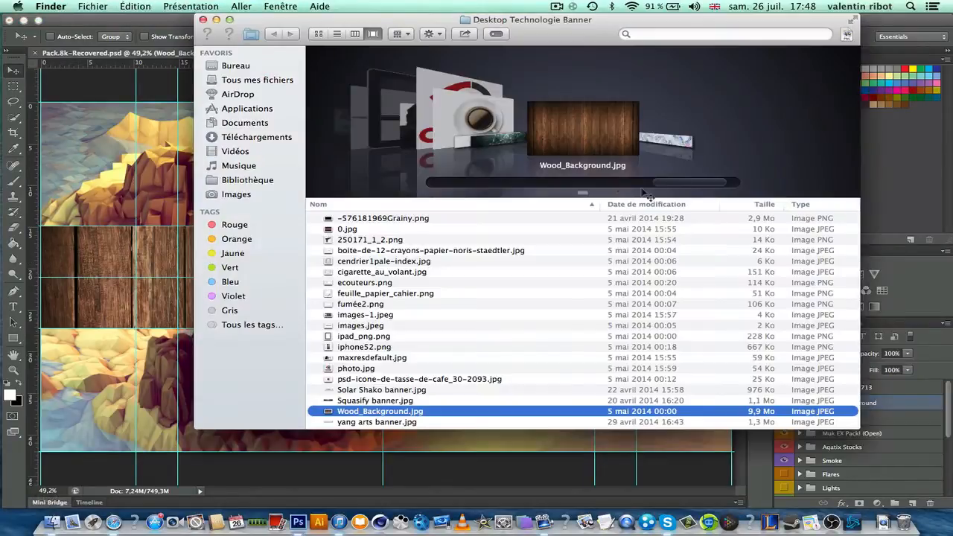
{"action": "scroll", "coordinate": [514, 173], "scroll_direction": "left", "scroll_amount": 9}
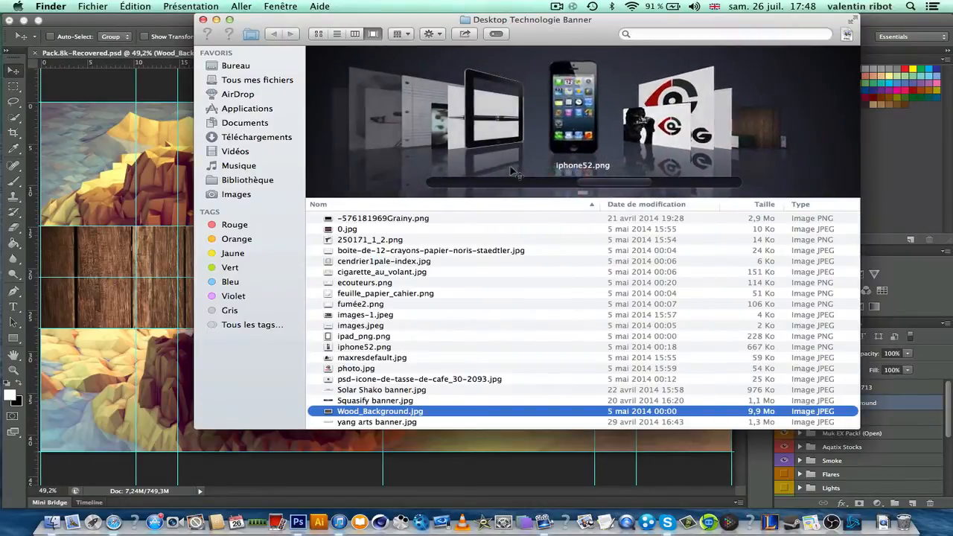
{"action": "scroll", "coordinate": [514, 173], "scroll_direction": "left", "scroll_amount": 10}
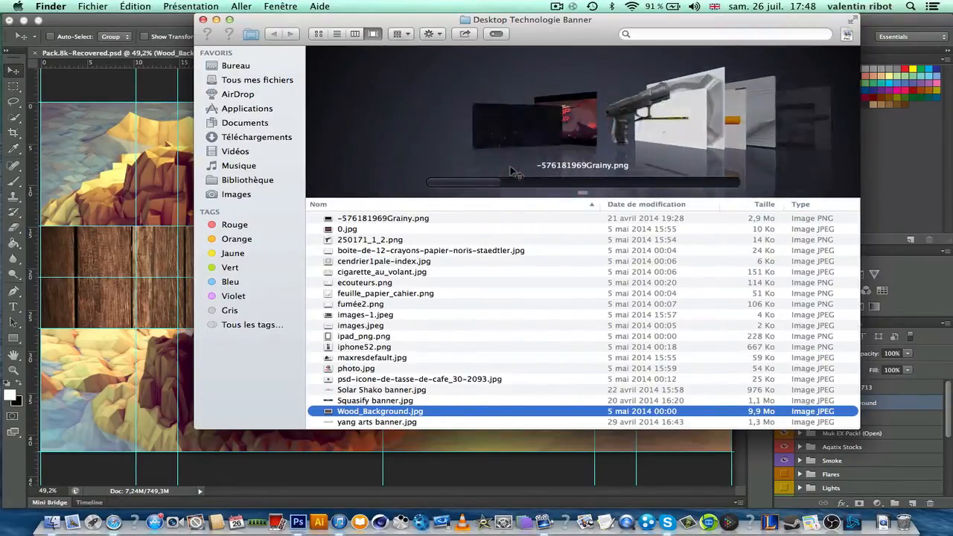
{"action": "scroll", "coordinate": [514, 173], "scroll_direction": "right", "scroll_amount": 6}
{"action": "scroll", "coordinate": [514, 173], "scroll_direction": "right", "scroll_amount": 3}
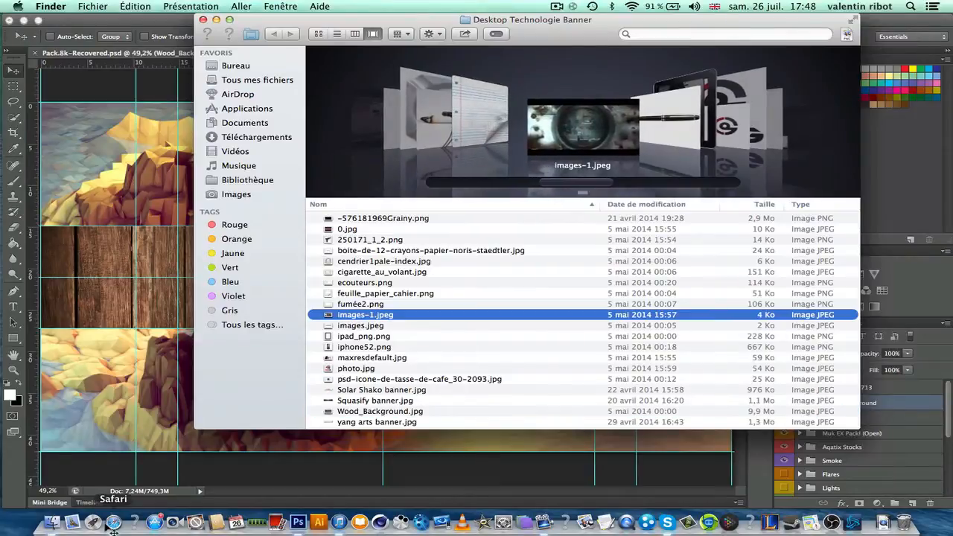
- Switch to Safari and search Google Images for "ipad png"
{"action": "left_click", "coordinate": [113, 522]}
{"action": "left_click", "coordinate": [458, 48]}
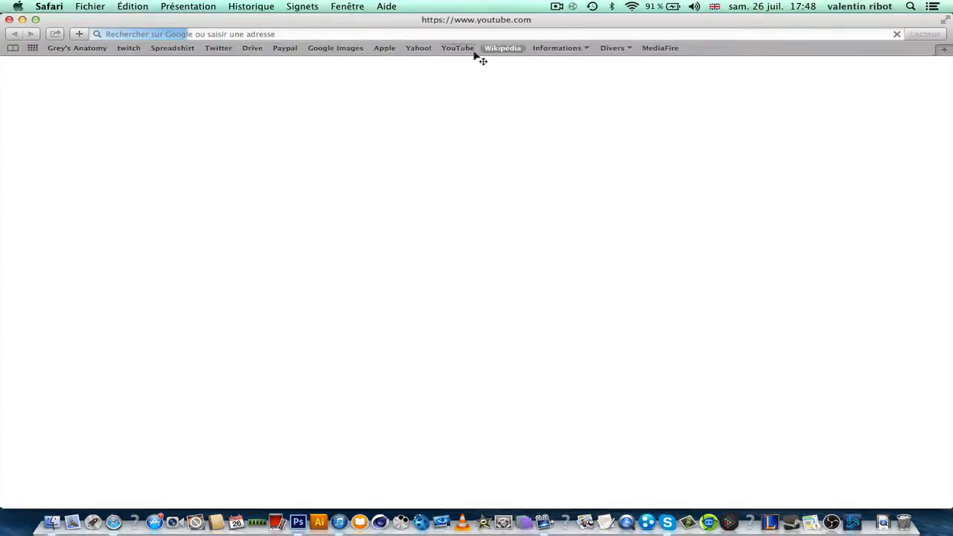
{"action": "left_click", "coordinate": [344, 51]}
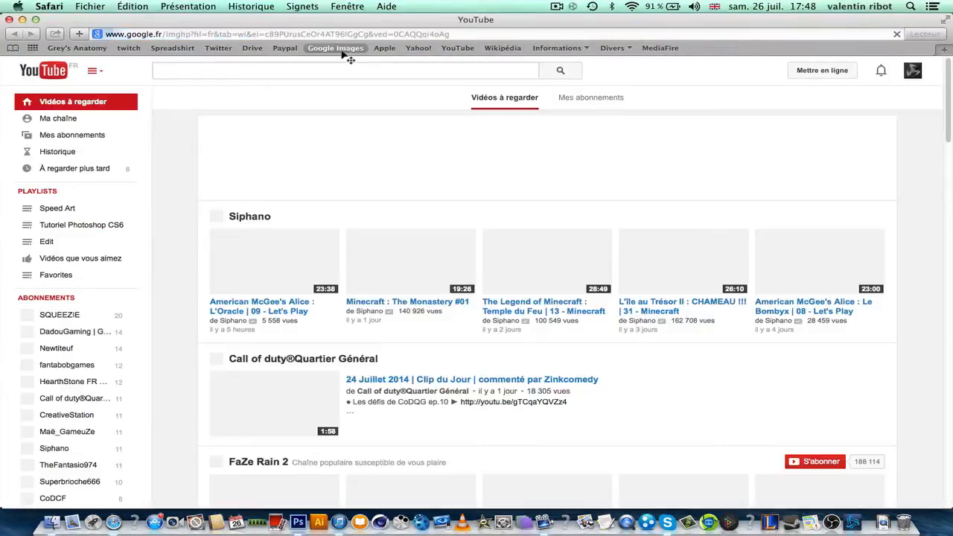
{"action": "type", "text": "ipad"}
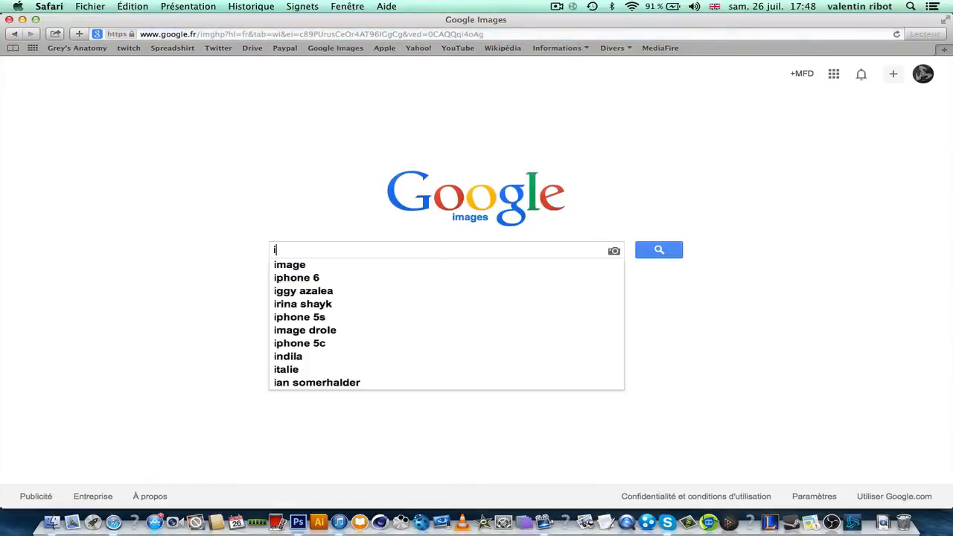
{"action": "type", "text": " png"}
{"action": "key", "text": "Return"}
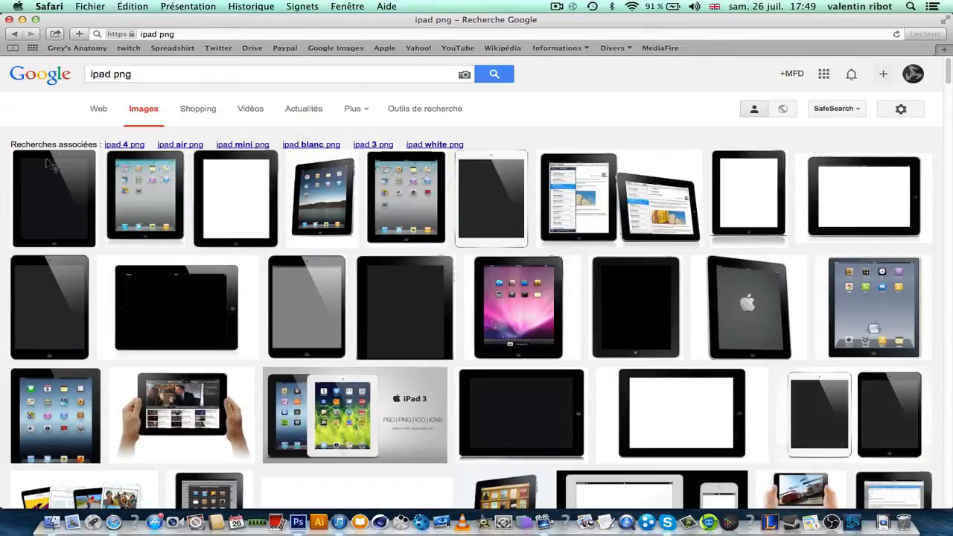
- Search Google Images for "wood background" and look over the plank textures
{"action": "triple_click", "coordinate": [186, 82]}
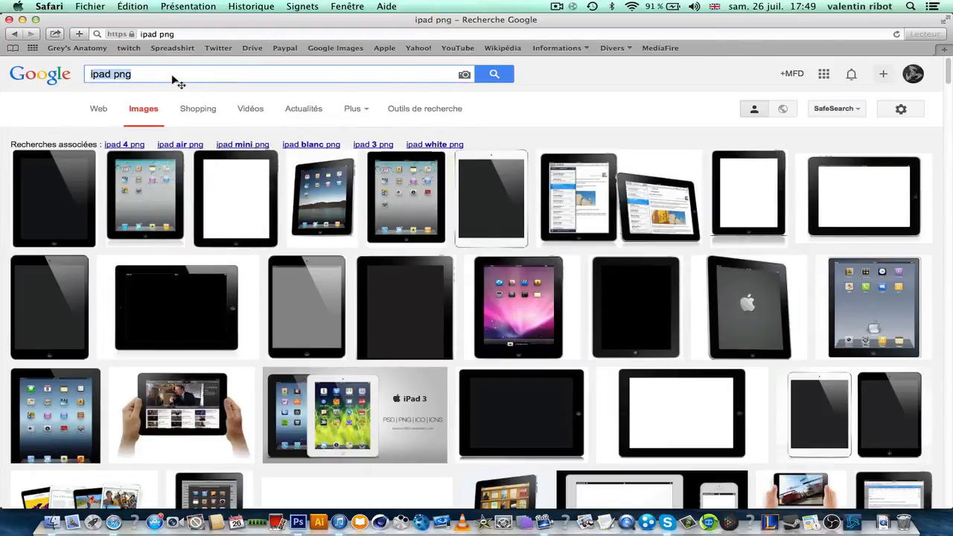
{"action": "type", "text": "wod"}
{"action": "key", "text": "BackSpace"}
{"action": "type", "text": "od "}
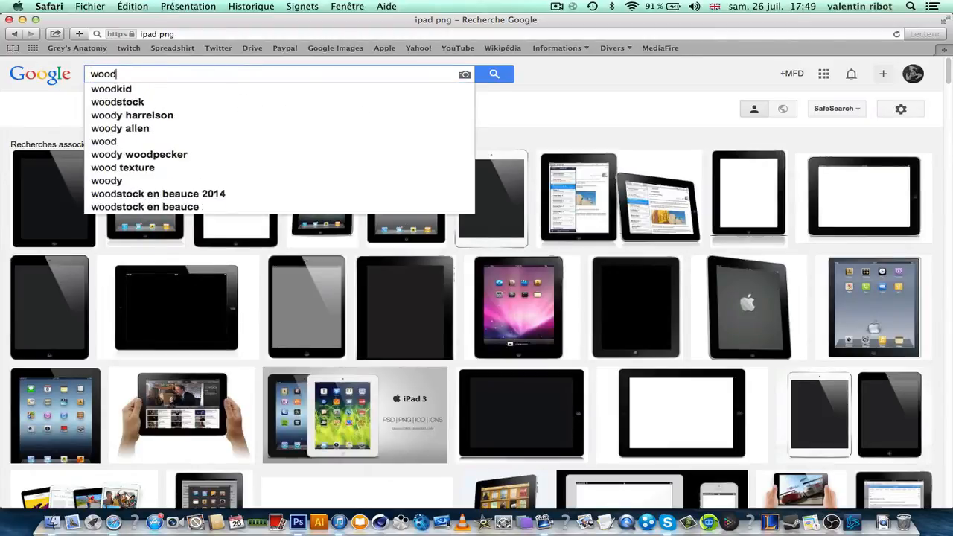
{"action": "type", "text": "background"}
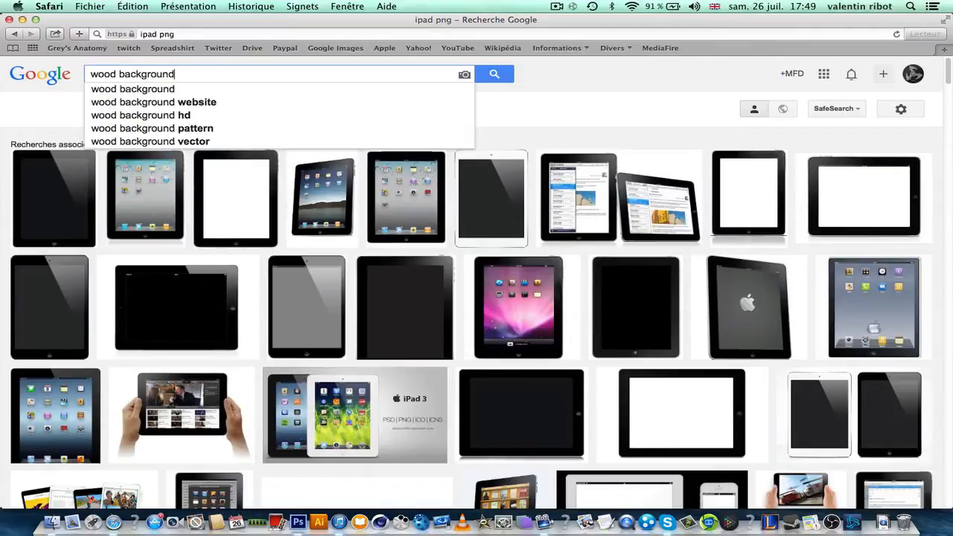
{"action": "key", "text": "Return"}
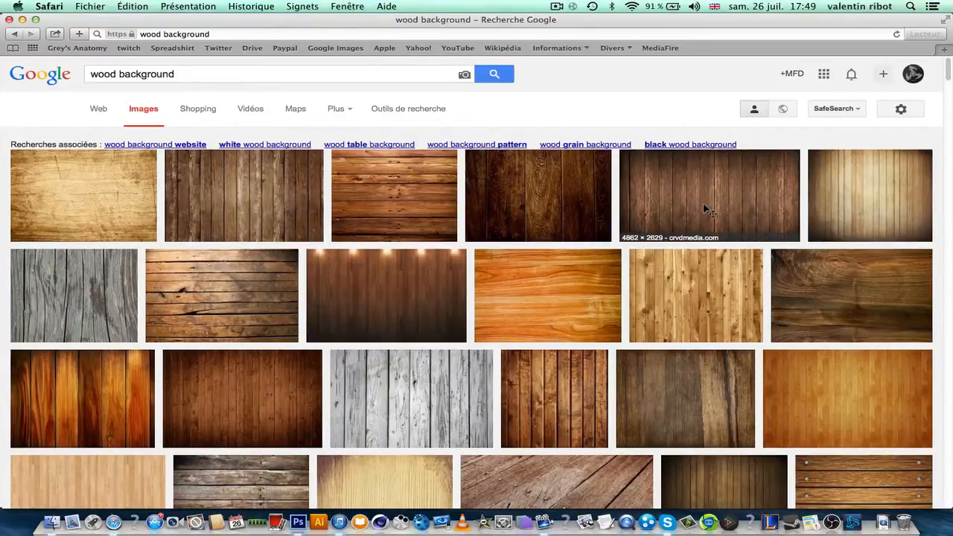
{"action": "scroll", "coordinate": [730, 314], "scroll_direction": "down", "scroll_amount": 3}
{"action": "scroll", "coordinate": [521, 261], "scroll_direction": "up", "scroll_amount": 3}
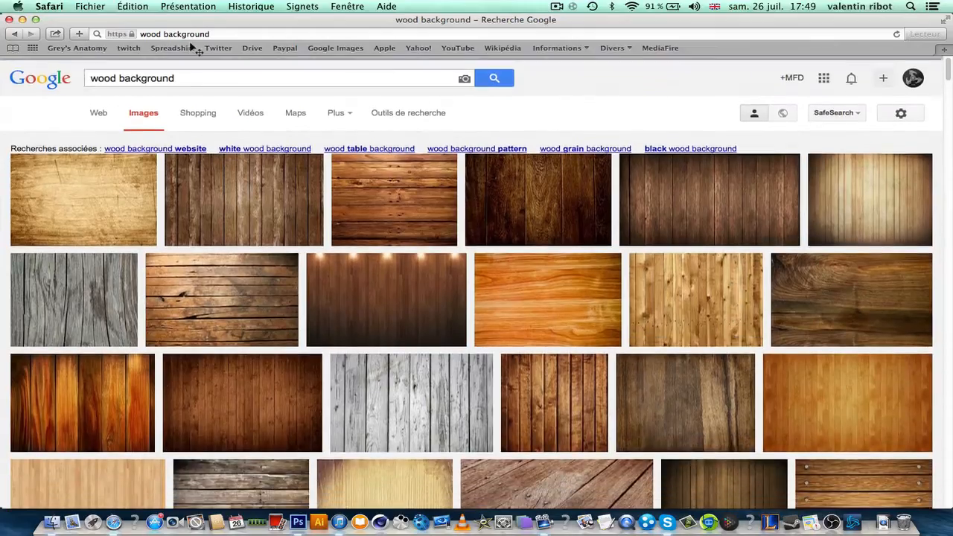
- Search Google Images for "tasse de cafe" and look through the coffee cup pictures
{"action": "triple_click", "coordinate": [231, 76]}
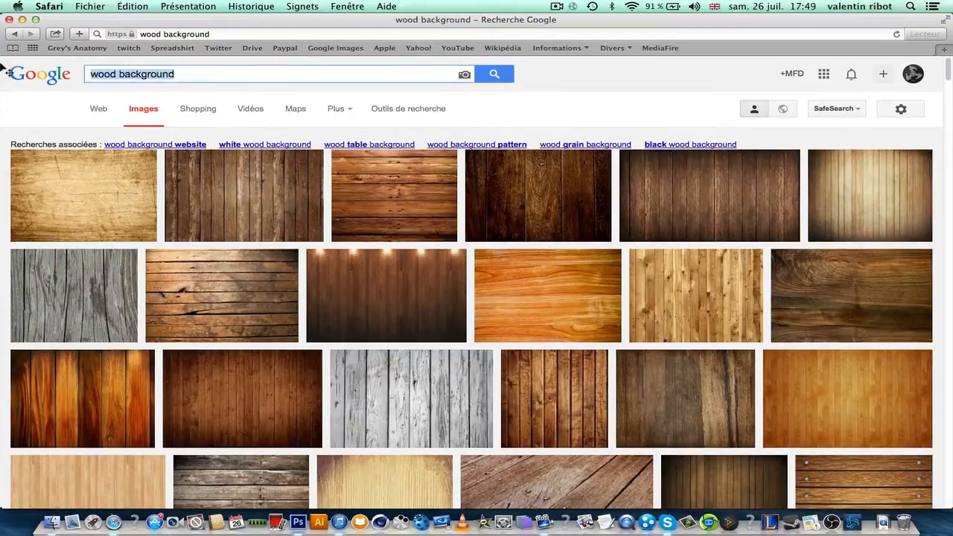
{"action": "type", "text": "tasse de cafe"}
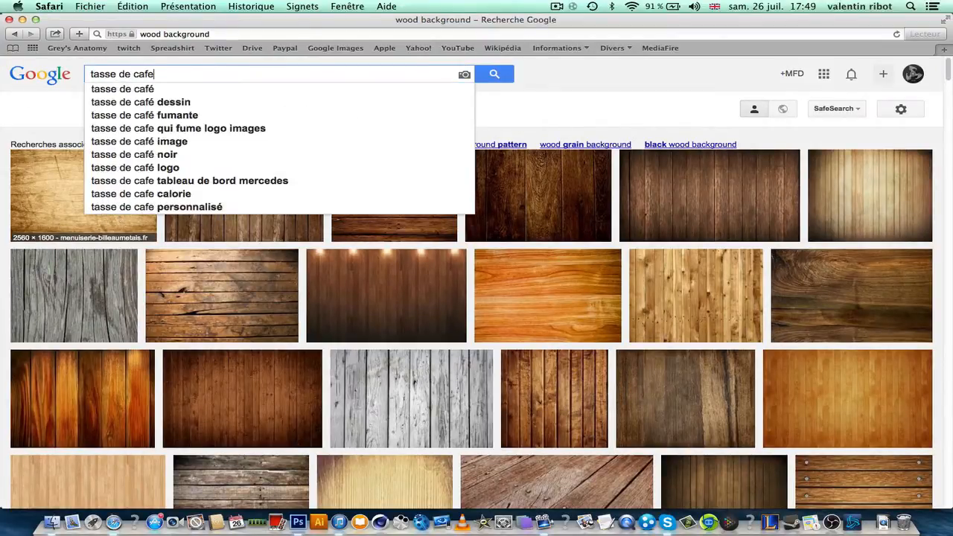
{"action": "key", "text": "Return"}
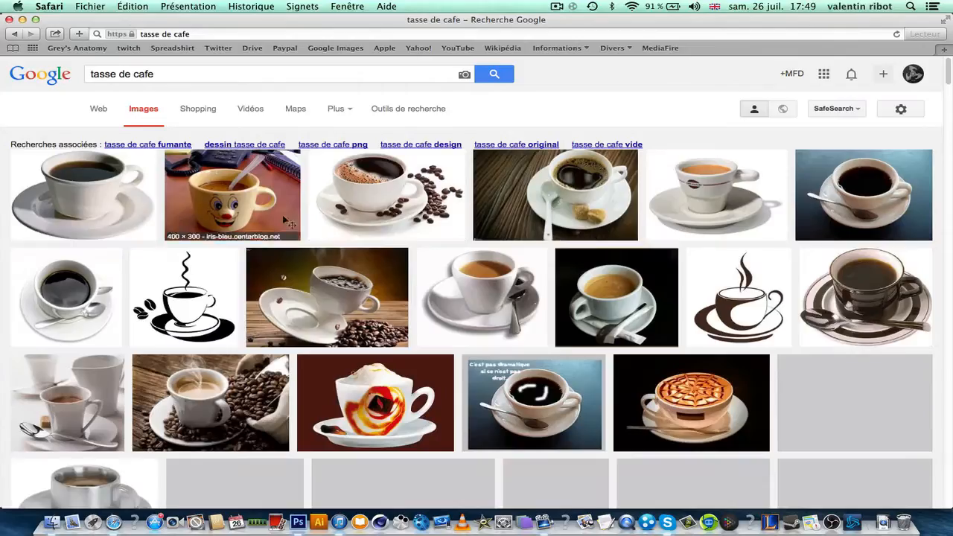
{"action": "scroll", "coordinate": [617, 193], "scroll_direction": "down", "scroll_amount": 5}
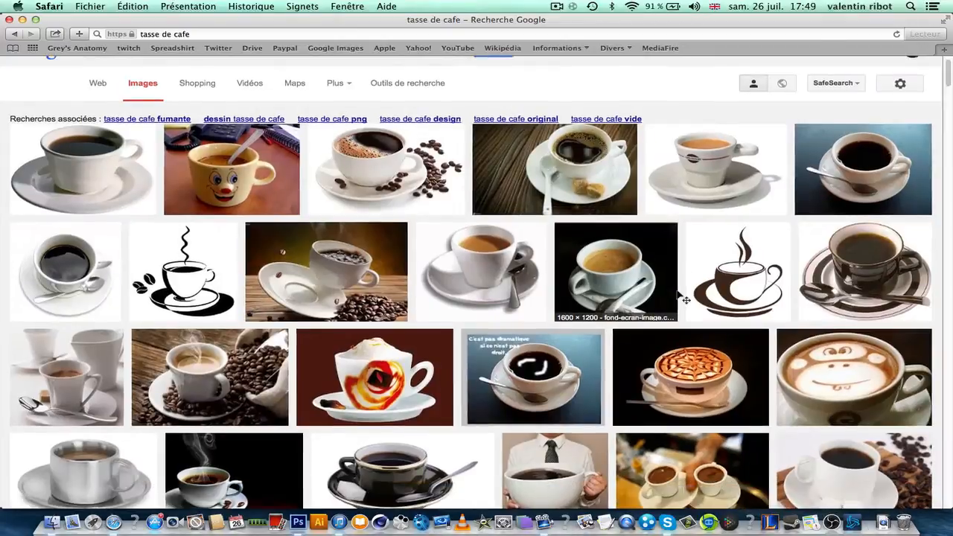
{"action": "scroll", "coordinate": [682, 298], "scroll_direction": "down", "scroll_amount": 3}
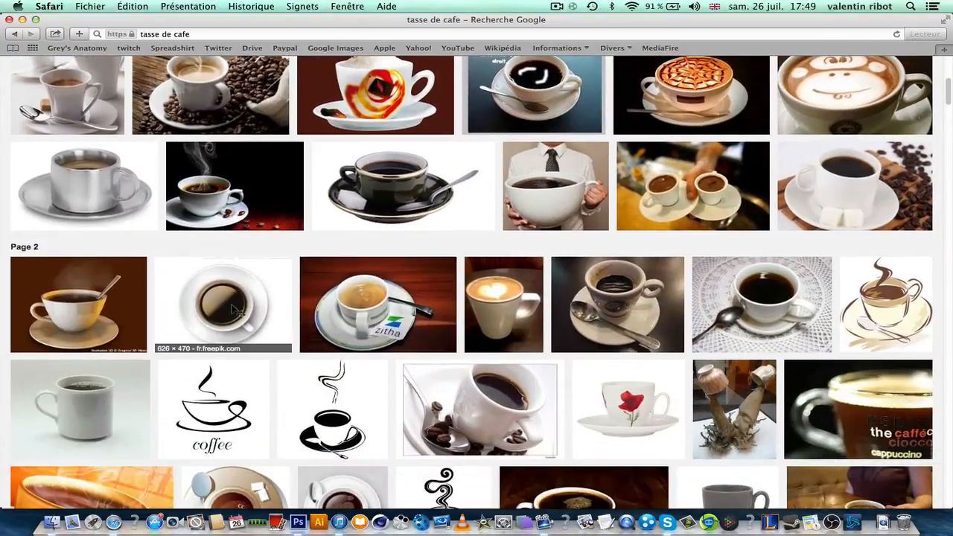
{"action": "scroll", "coordinate": [237, 309], "scroll_direction": "up", "scroll_amount": 10}
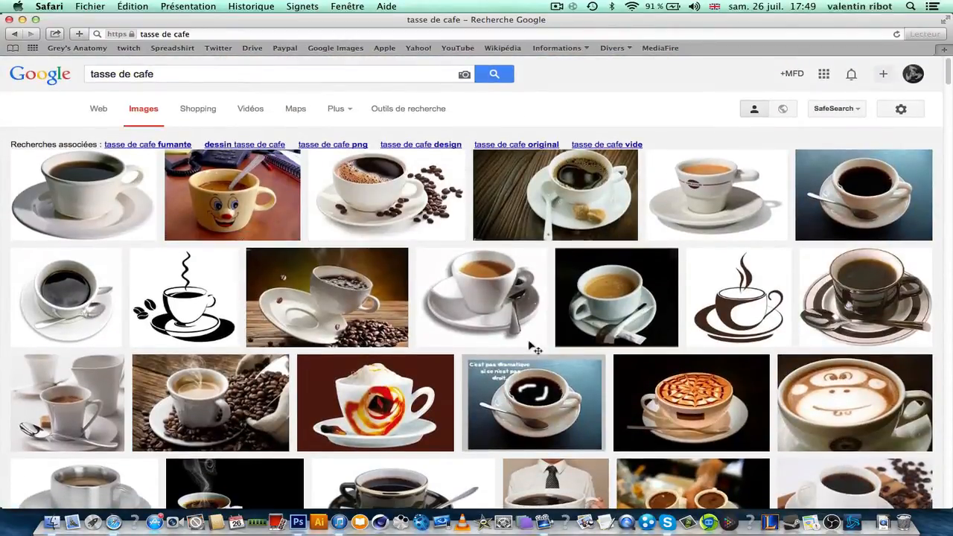
- Close the Safari window, shift the Finder window slightly down and preview ipad_png.png in the Desktop Technologie Banner folder
{"action": "left_click", "coordinate": [8, 19]}
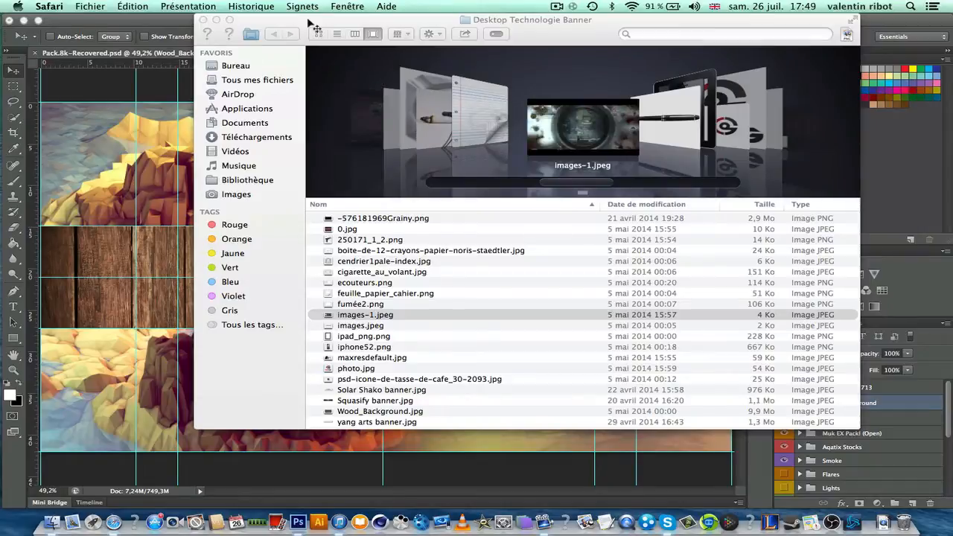
{"action": "left_click_drag", "start_coordinate": [310, 26], "coordinate": [315, 51]}
{"action": "scroll", "coordinate": [701, 177], "scroll_direction": "right", "scroll_amount": 3}
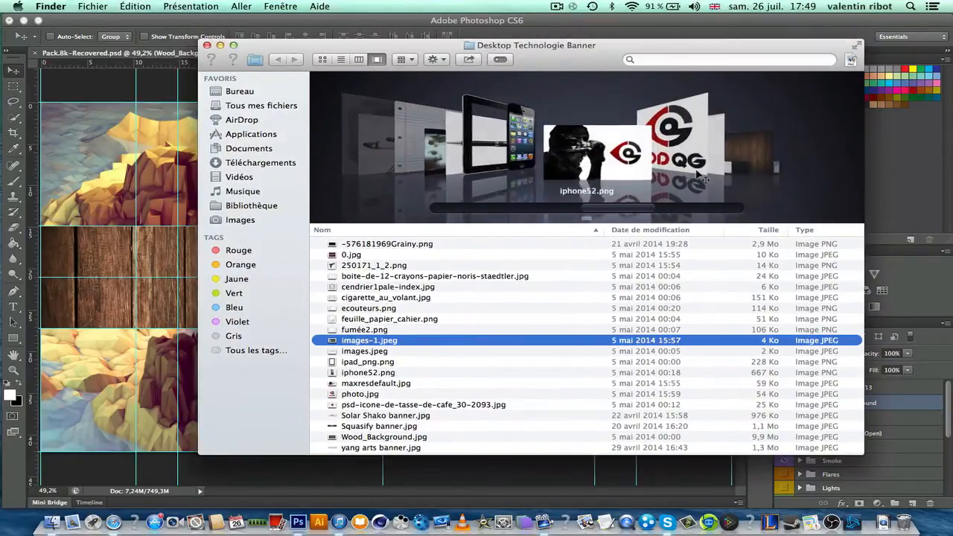
{"action": "scroll", "coordinate": [700, 176], "scroll_direction": "right", "scroll_amount": 2}
{"action": "scroll", "coordinate": [700, 177], "scroll_direction": "left", "scroll_amount": 3}
{"action": "left_click", "coordinate": [376, 362]}
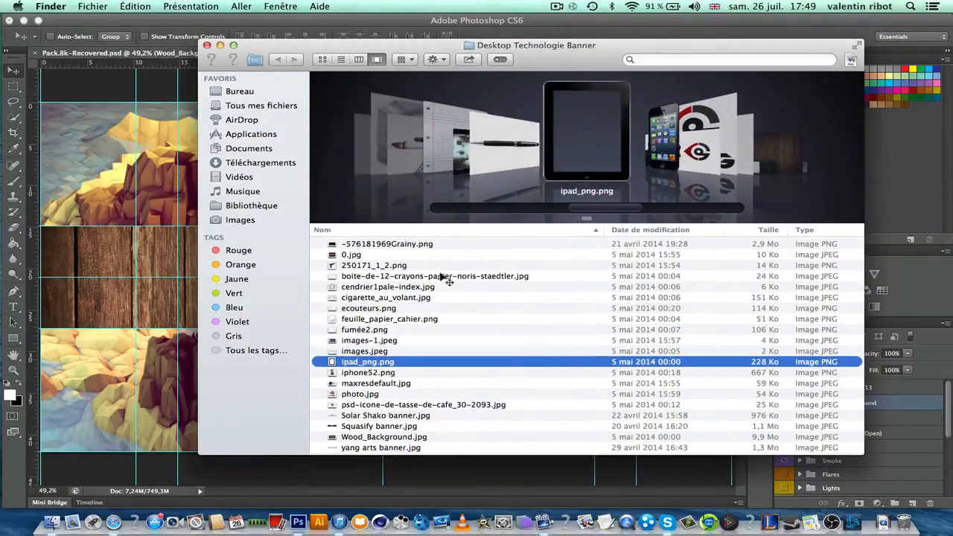
- Switch to Safari, search the web for "deviantart" and open the official deviantART site
{"action": "left_click", "coordinate": [121, 526]}
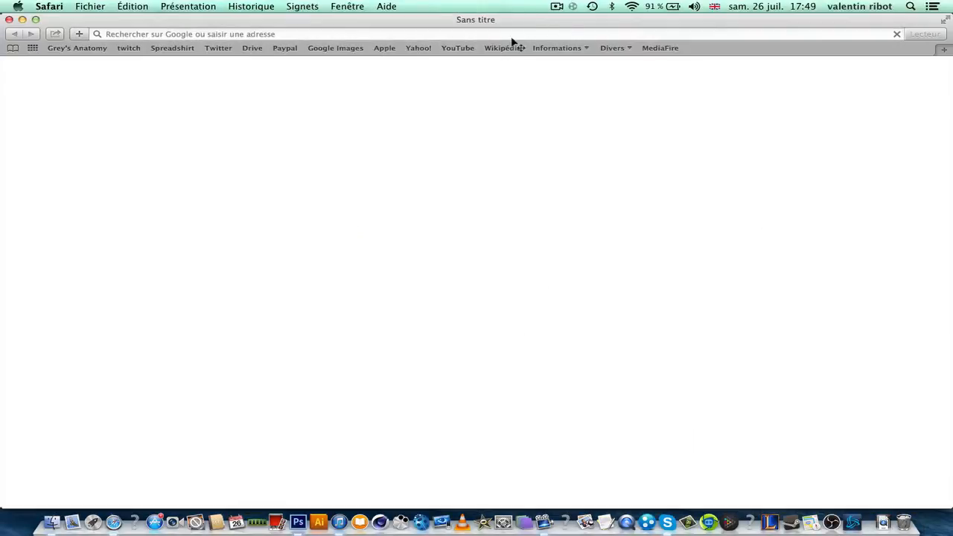
{"action": "left_click", "coordinate": [512, 38]}
{"action": "type", "text": "dev"}
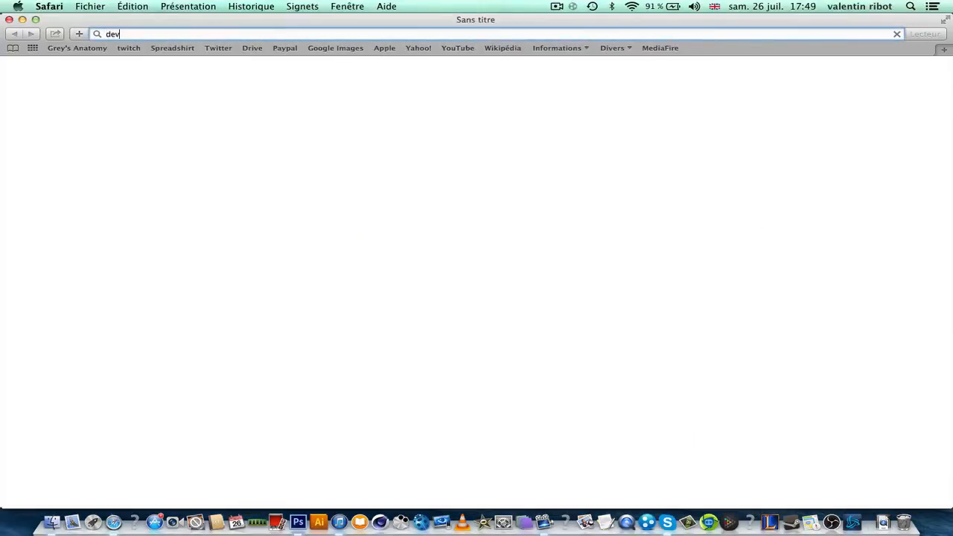
{"action": "type", "text": "ian"}
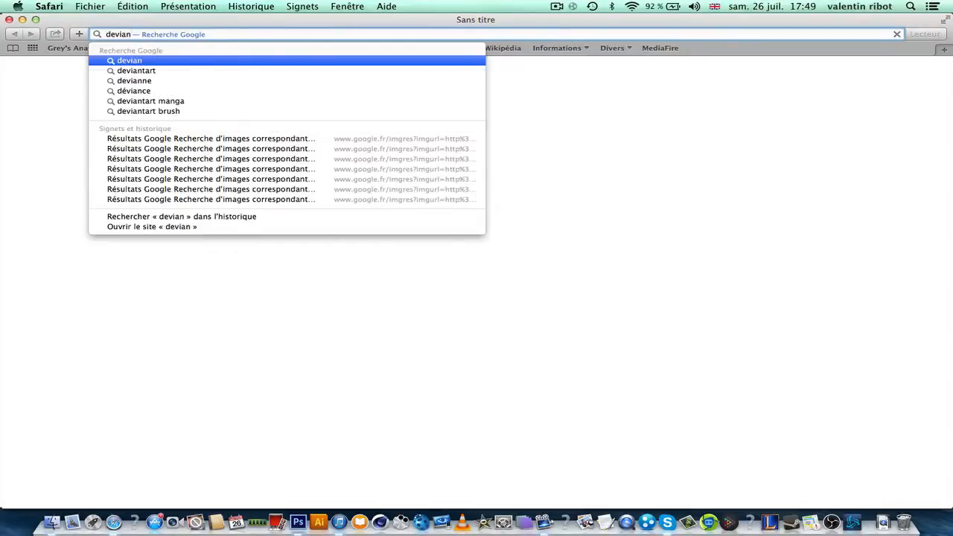
{"action": "key", "text": "Down"}
{"action": "key", "text": "Return"}
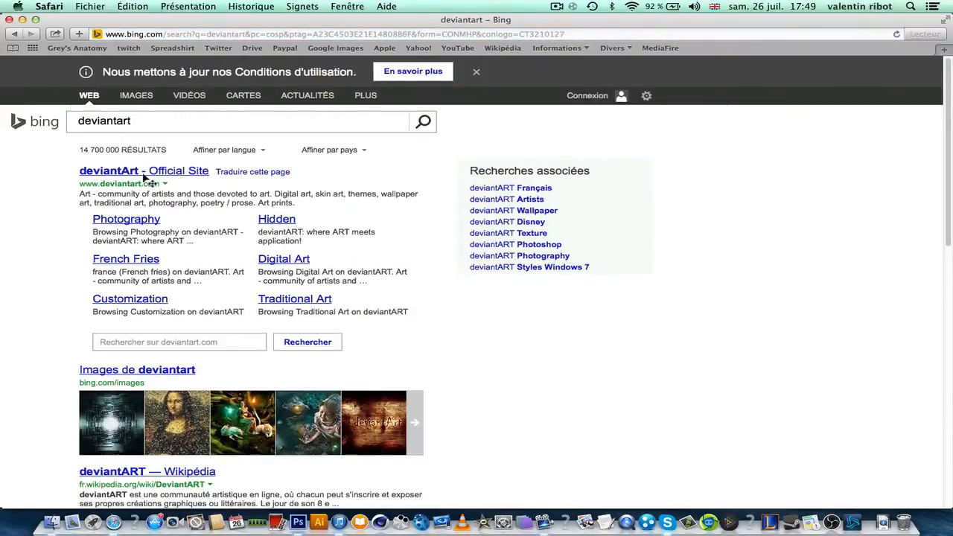
{"action": "left_click", "coordinate": [144, 177]}
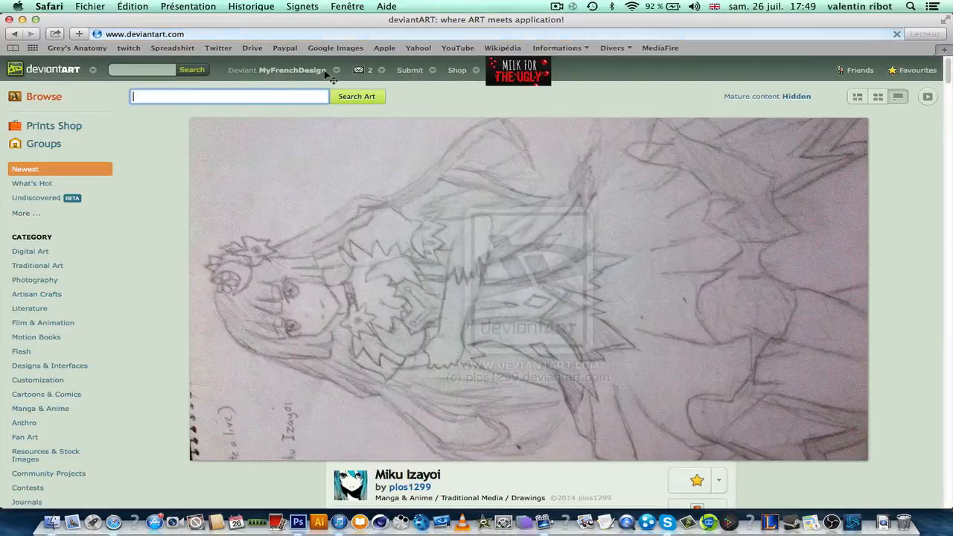
- Open the signed-in deviantART account's profile and browse to its full gallery
{"action": "left_click", "coordinate": [326, 73]}
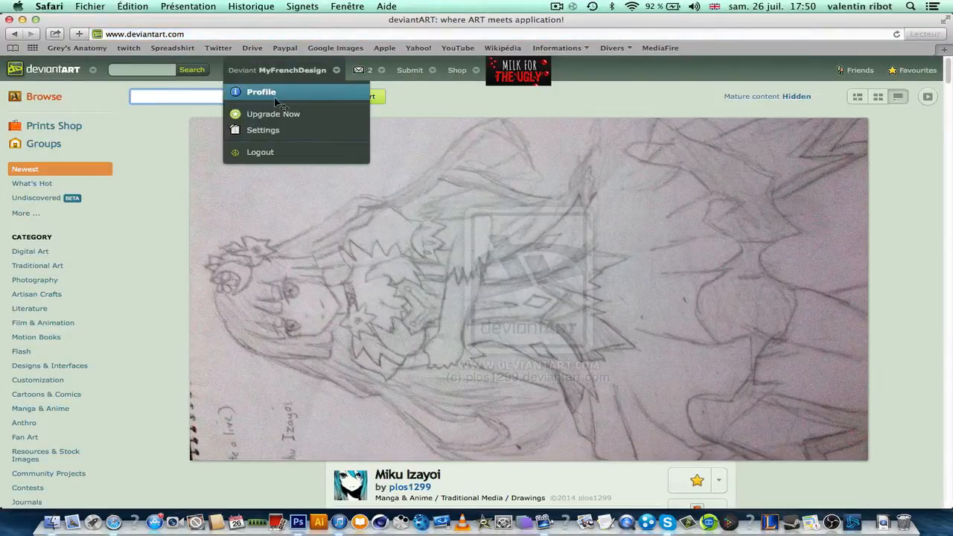
{"action": "left_click", "coordinate": [307, 97]}
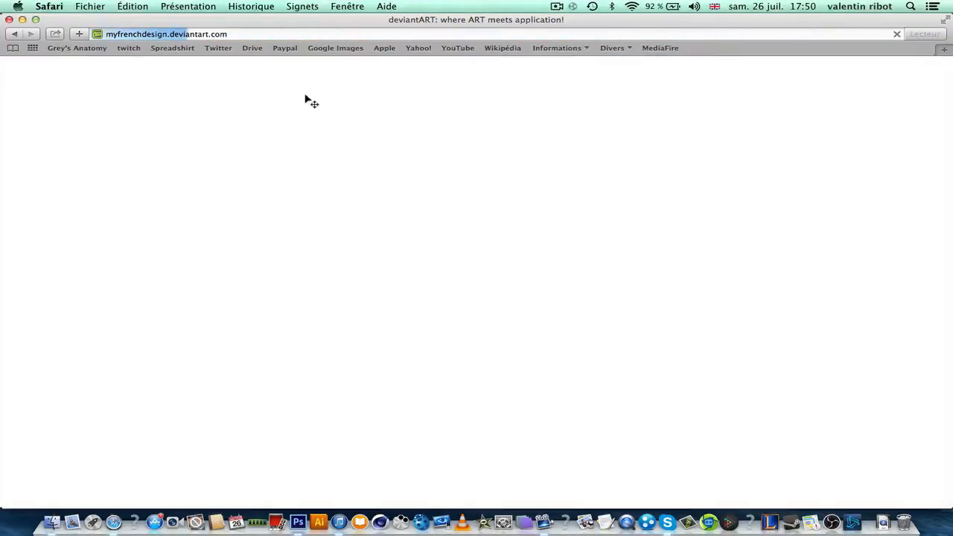
{"action": "scroll", "coordinate": [393, 223], "scroll_direction": "down", "scroll_amount": 4}
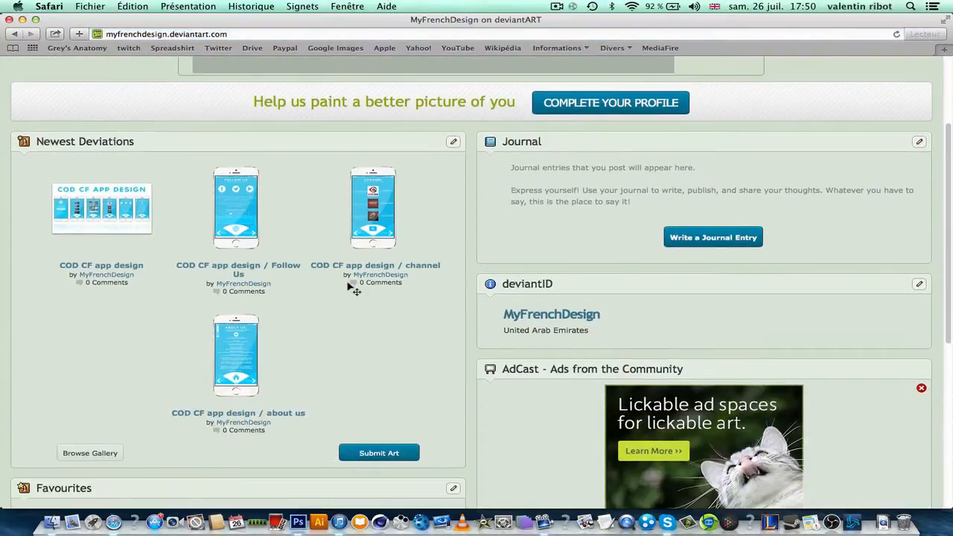
{"action": "left_click", "coordinate": [88, 456]}
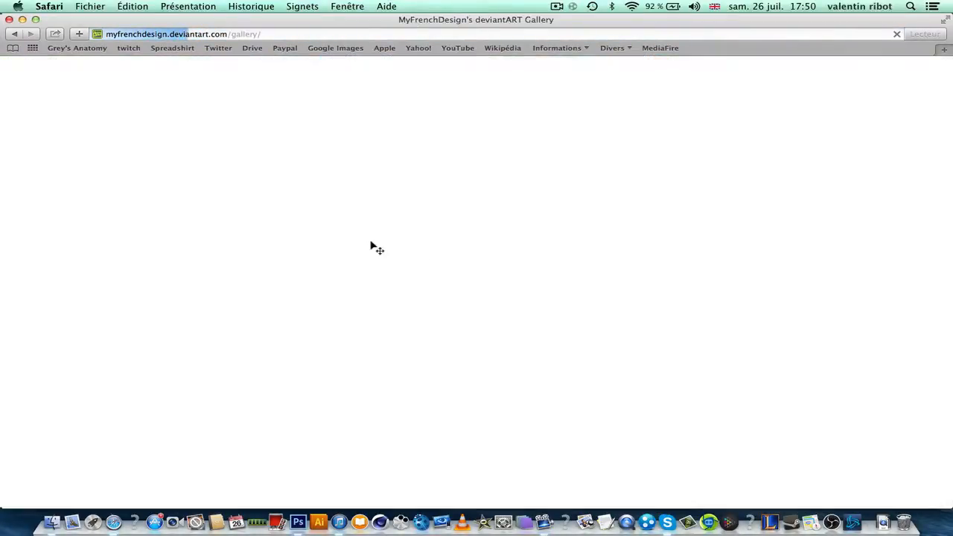
- Find the COD QG banner in the deviantART gallery and open its page
{"action": "scroll", "coordinate": [384, 321], "scroll_direction": "down", "scroll_amount": 8}
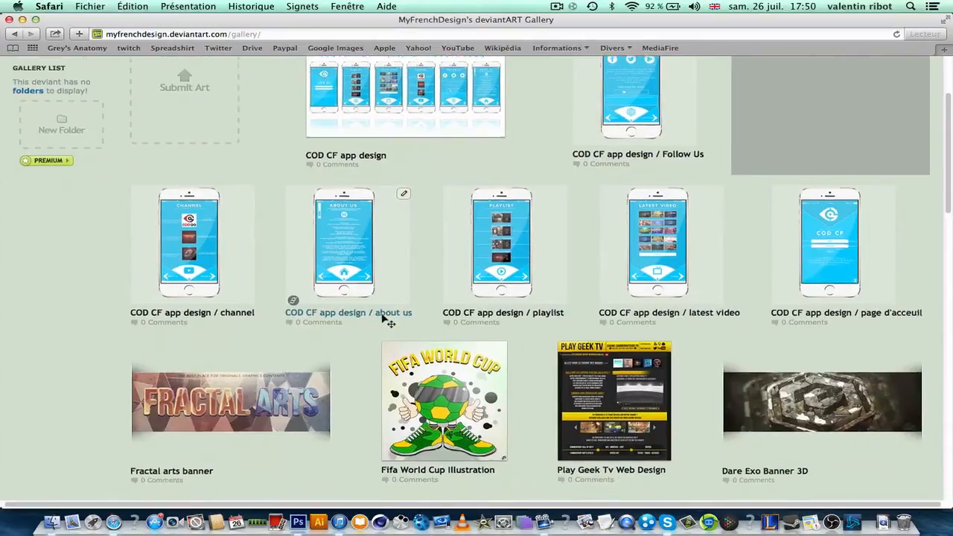
{"action": "scroll", "coordinate": [384, 320], "scroll_direction": "down", "scroll_amount": 15}
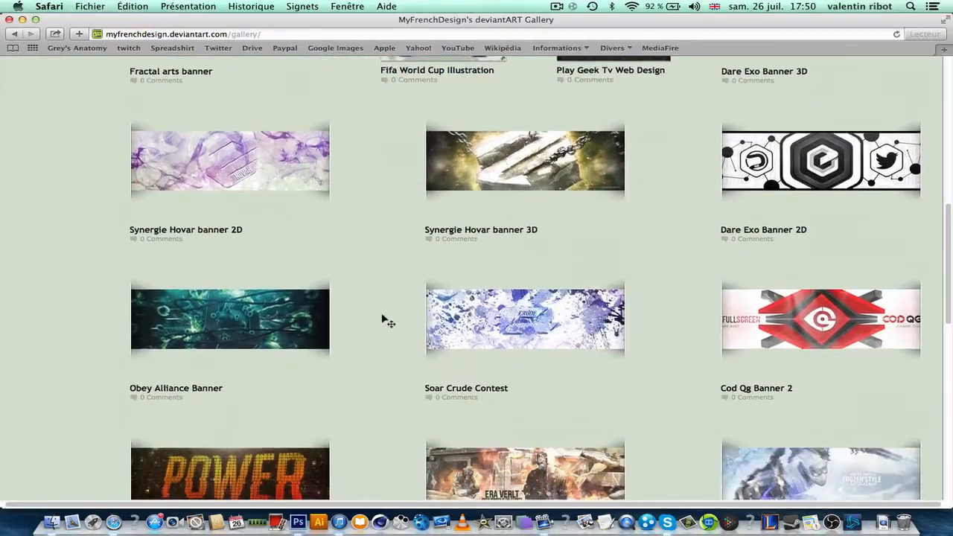
{"action": "scroll", "coordinate": [383, 320], "scroll_direction": "down", "scroll_amount": 3}
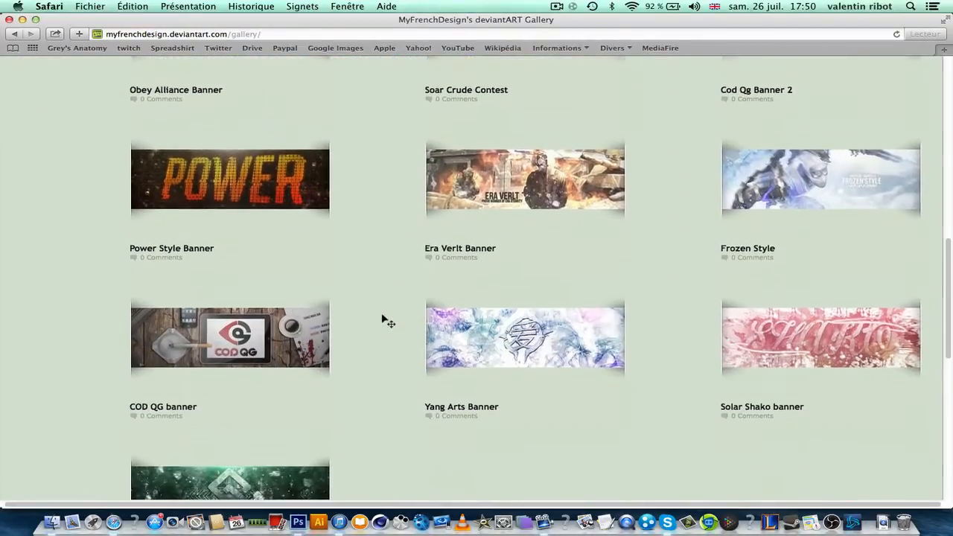
{"action": "left_click", "coordinate": [273, 347]}
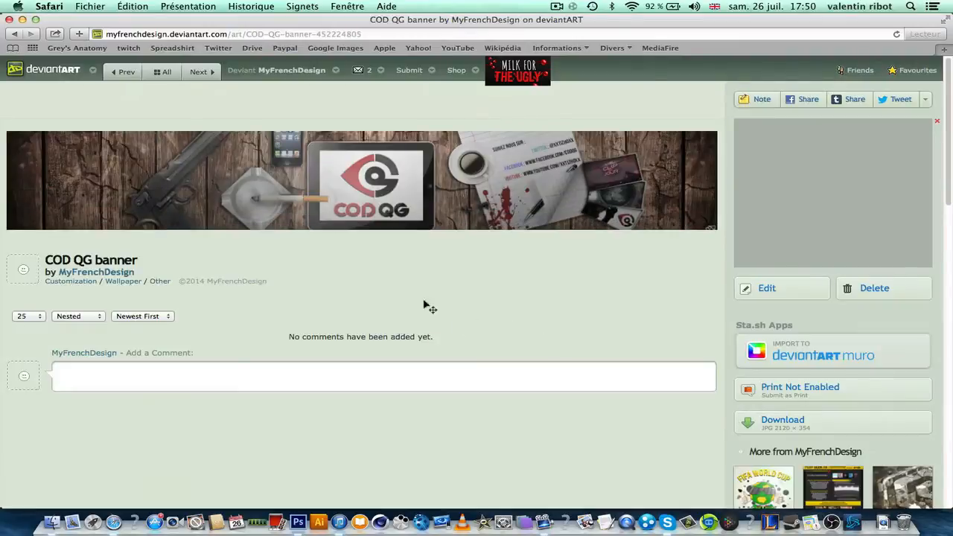
- Enlarge the COD QG banner for reference, switch to Photoshop and place ipad_png.png from Finder at the centre of the document
{"action": "left_click", "coordinate": [410, 194]}
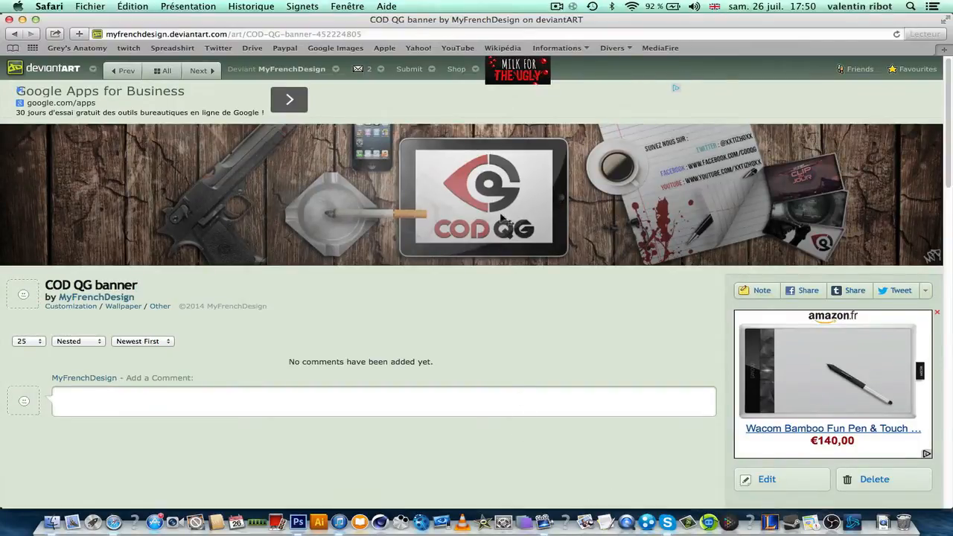
{"action": "left_click", "coordinate": [300, 523]}
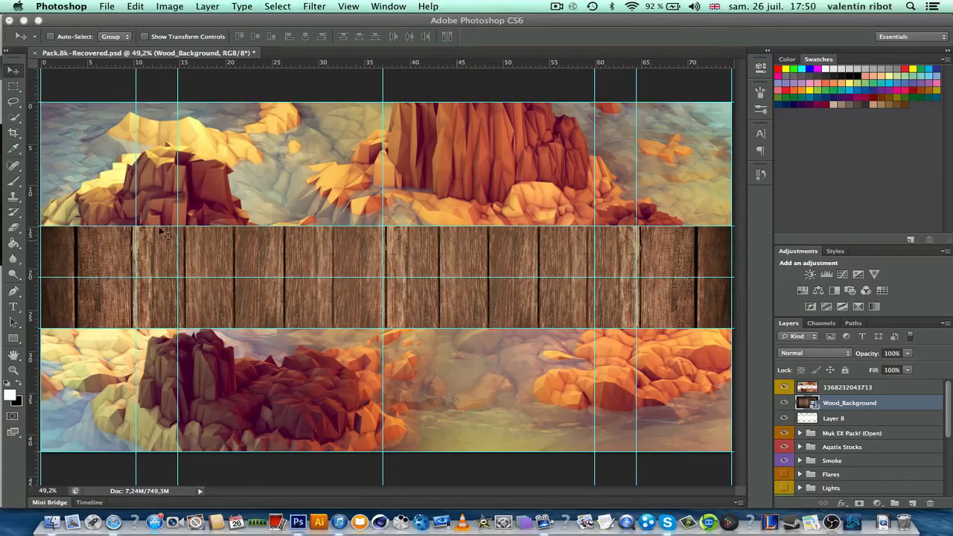
{"action": "left_click", "coordinate": [52, 523]}
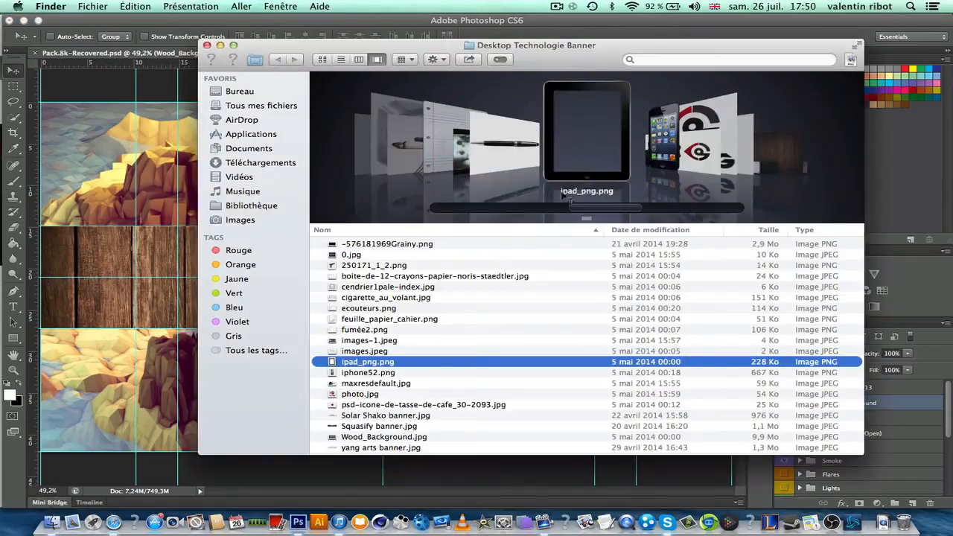
{"action": "left_click_drag", "start_coordinate": [376, 363], "coordinate": [122, 330]}
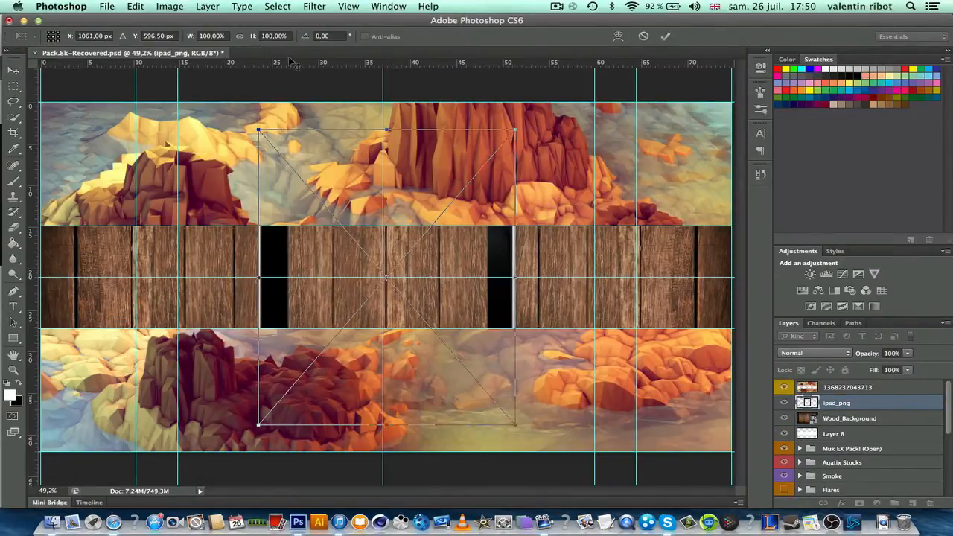
{"action": "mouse_move", "coordinate": [459, 286]}
{"action": "left_mouse_down"}
{"action": "mouse_move", "coordinate": [522, 289]}
{"action": "mouse_move", "coordinate": [452, 286]}
{"action": "left_mouse_up"}
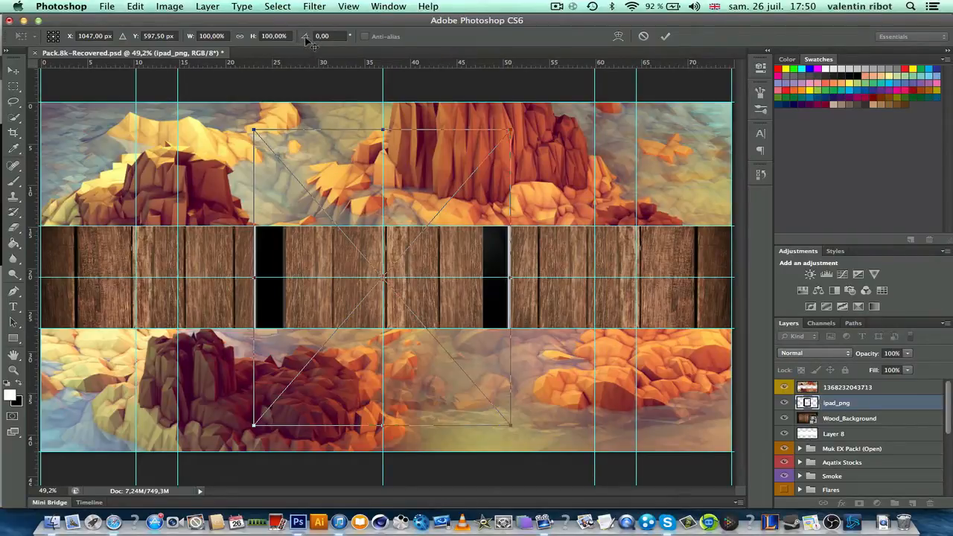
- Rotate the placed iPad image to -90 degrees and commit the placement
{"action": "left_click", "coordinate": [332, 35]}
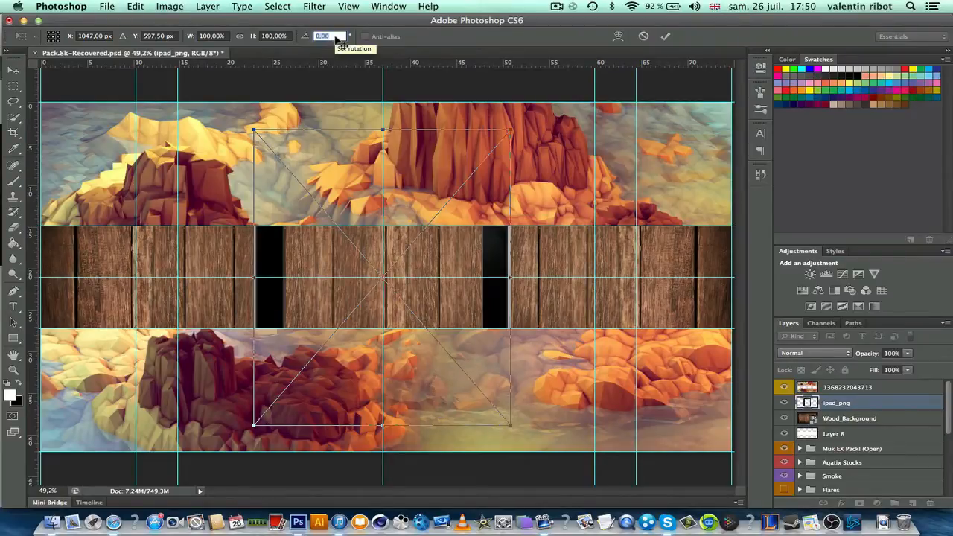
{"action": "type", "text": "90"}
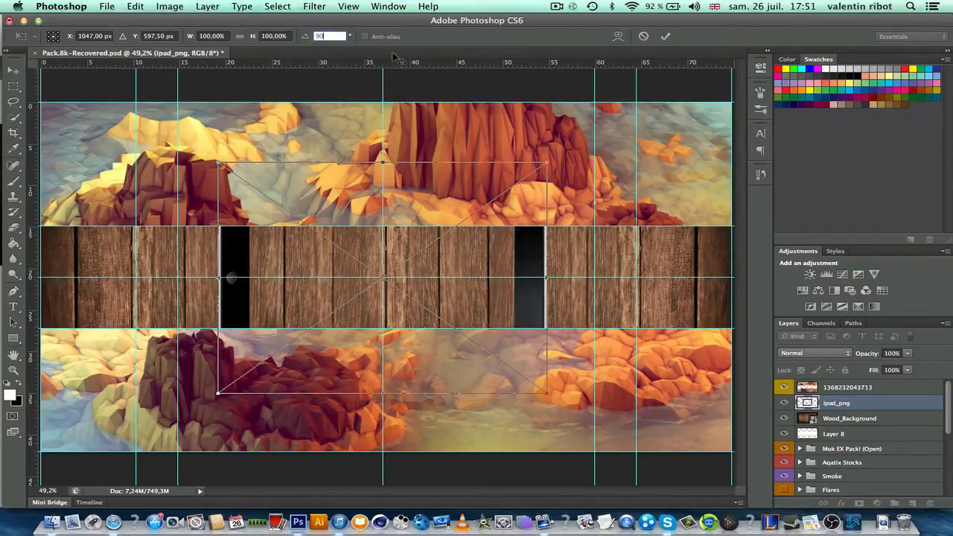
{"action": "key", "text": "BackSpace"}
{"action": "key", "text": "BackSpace"}
{"action": "type", "text": "-90"}
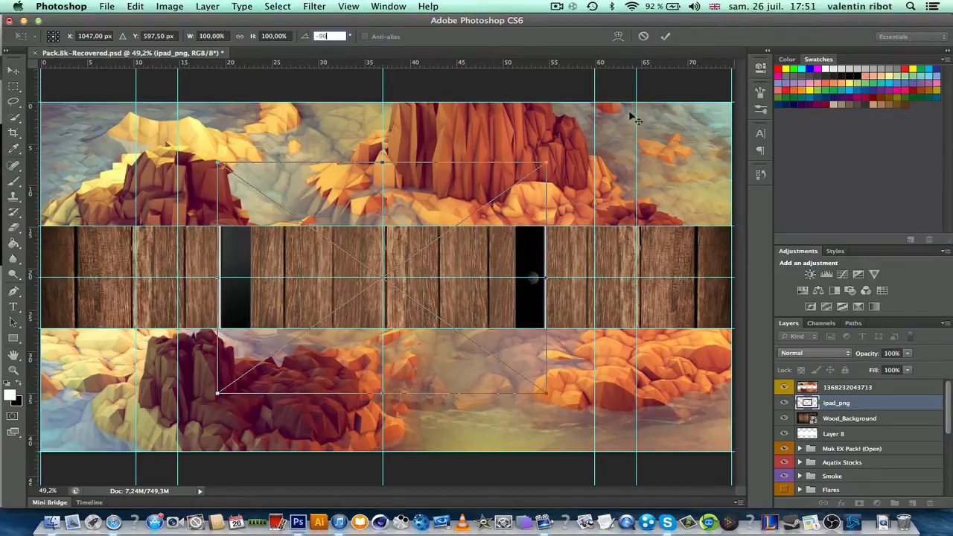
{"action": "left_click", "coordinate": [665, 36]}
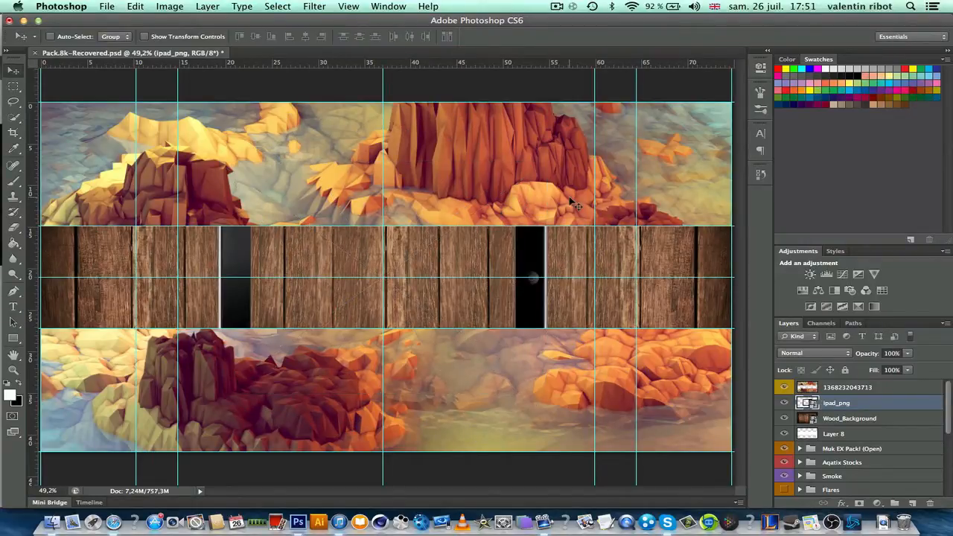
- Scale the iPad down proportionally to about 40% so it fits within the wooden strip
{"action": "key", "text": "ctrl+t"}
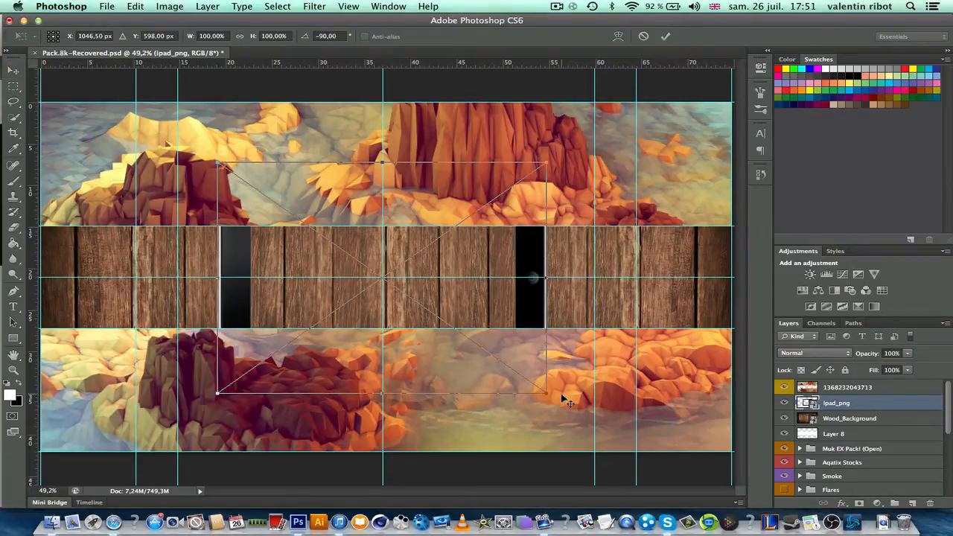
{"action": "left_click_drag", "start_coordinate": [548, 396], "coordinate": [462, 320]}
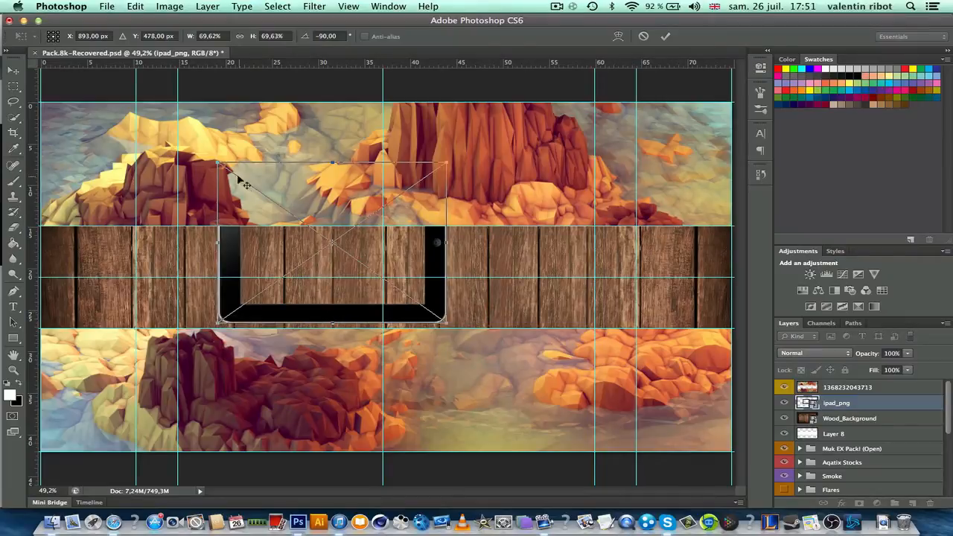
{"action": "left_click_drag", "start_coordinate": [226, 169], "coordinate": [322, 237]}
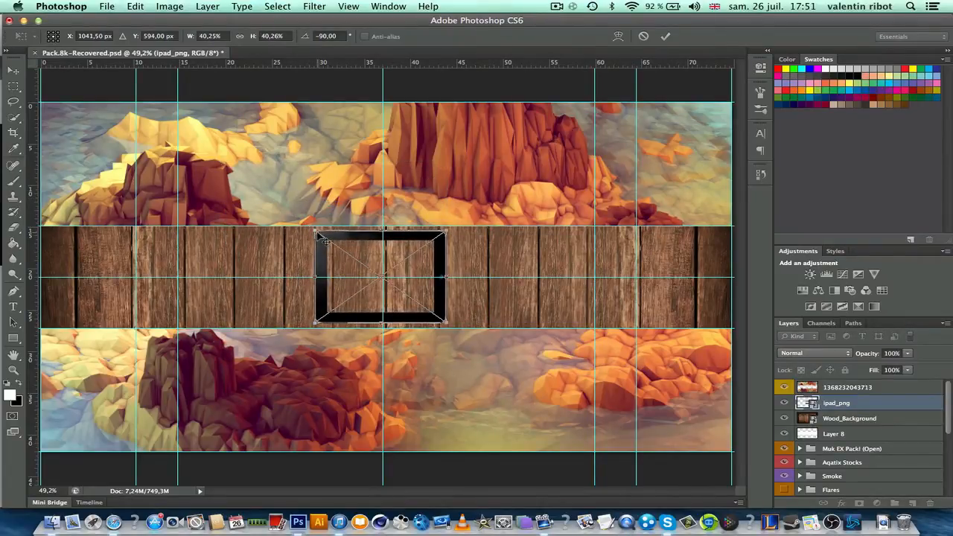
{"action": "left_click", "coordinate": [665, 36]}
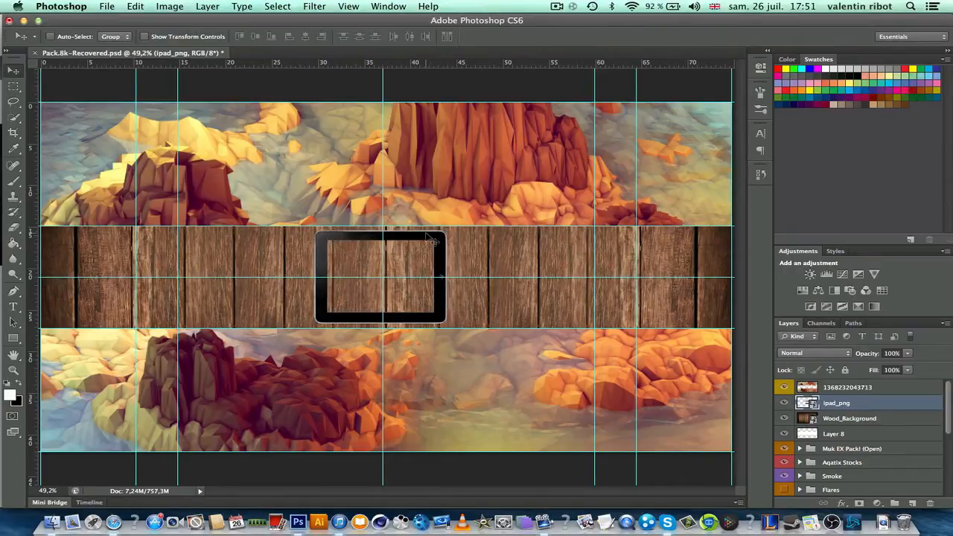
- Nudge the iPad so it is centred on the crossing guides of the wooden strip
{"action": "scroll", "coordinate": [428, 239], "scroll_direction": "up", "scroll_amount": 5}
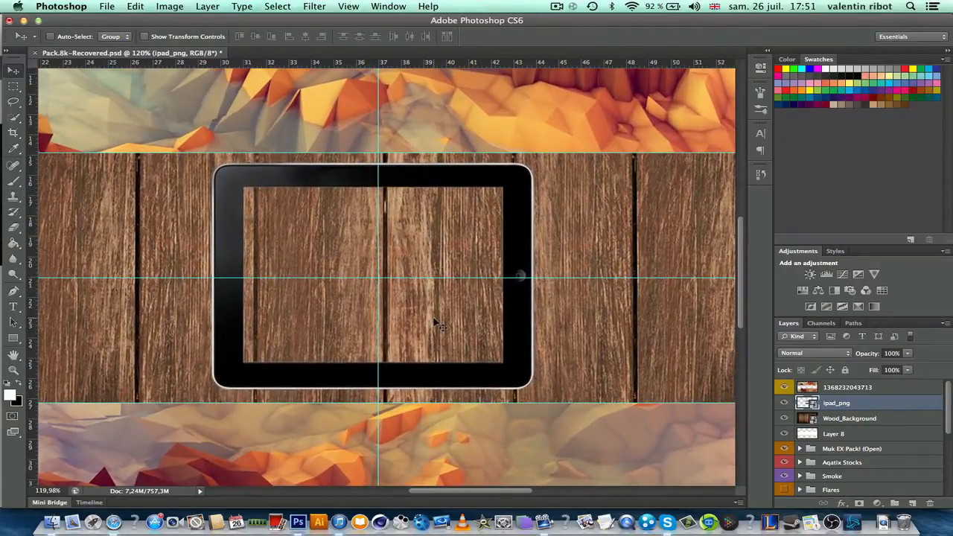
{"action": "left_click_drag", "start_coordinate": [434, 319], "coordinate": [440, 319]}
{"action": "scroll", "coordinate": [422, 279], "scroll_direction": "down", "scroll_amount": 3}
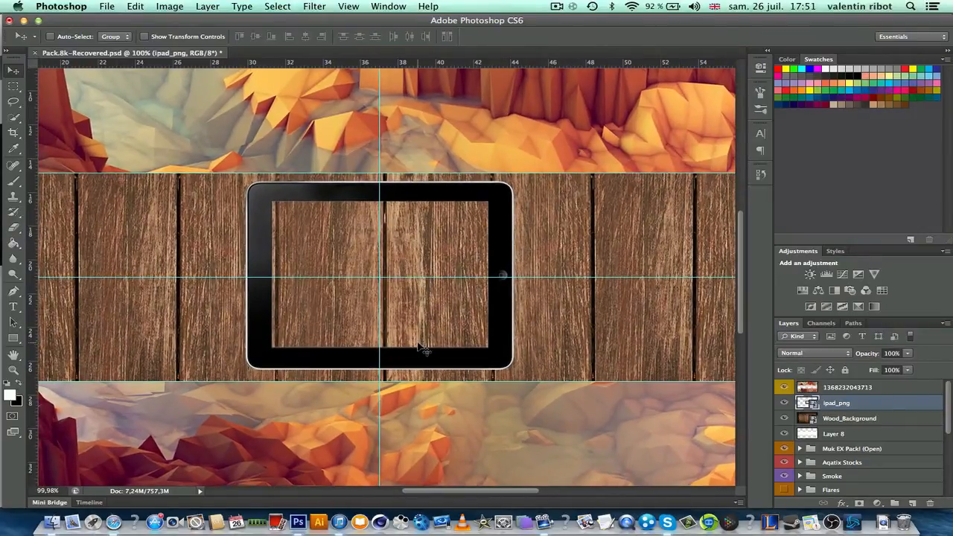
{"action": "left_click_drag", "start_coordinate": [422, 349], "coordinate": [424, 351]}
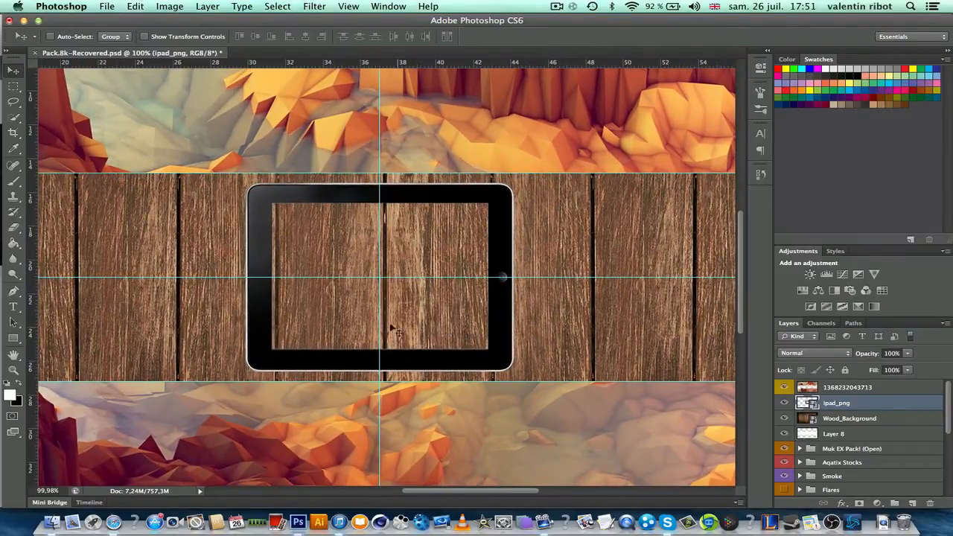
{"action": "left_click", "coordinate": [53, 523]}
{"action": "left_click", "coordinate": [712, 173]}
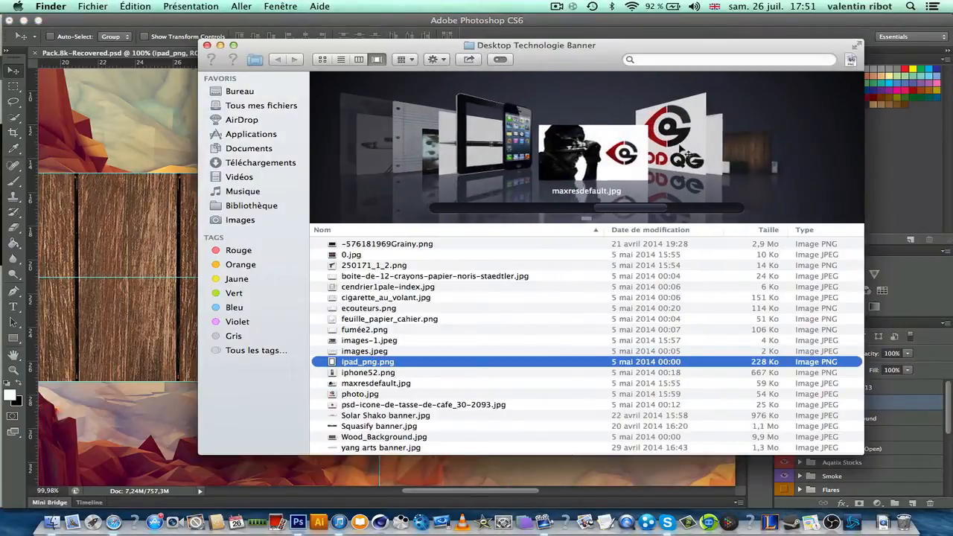
{"action": "left_click", "coordinate": [665, 161]}
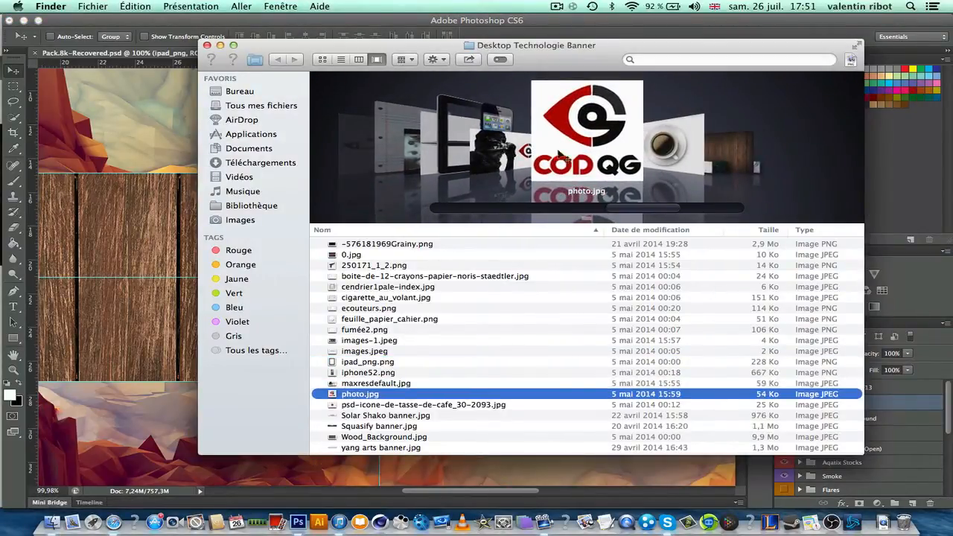
{"action": "left_click_drag", "start_coordinate": [607, 158], "coordinate": [58, 325]}
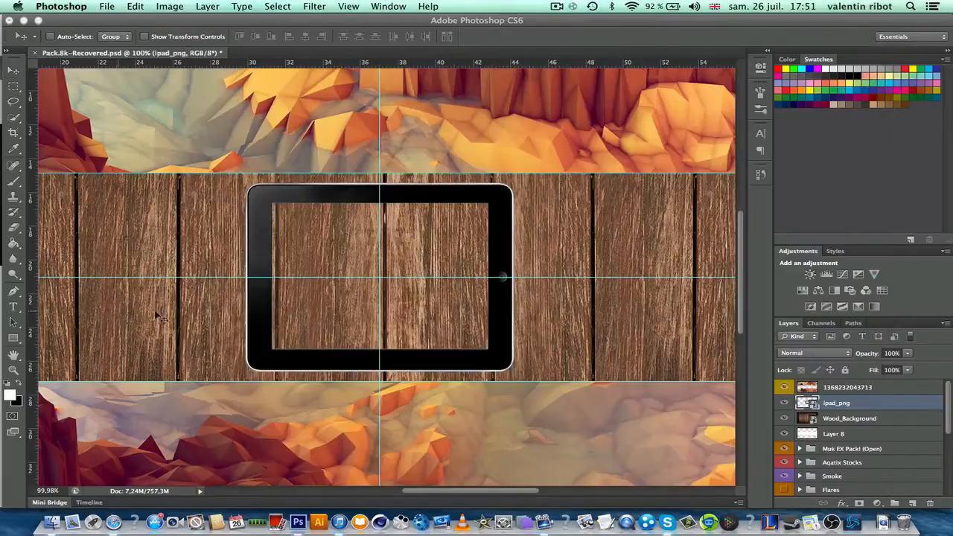
{"action": "key", "text": "ctrl+0"}
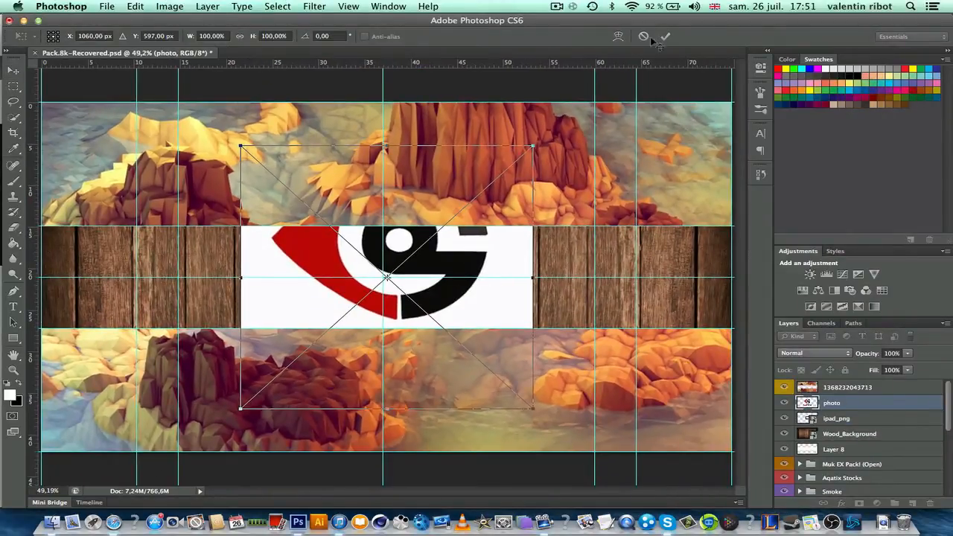
{"action": "left_click", "coordinate": [665, 36]}
{"action": "left_click_drag", "start_coordinate": [849, 402], "coordinate": [842, 385]}
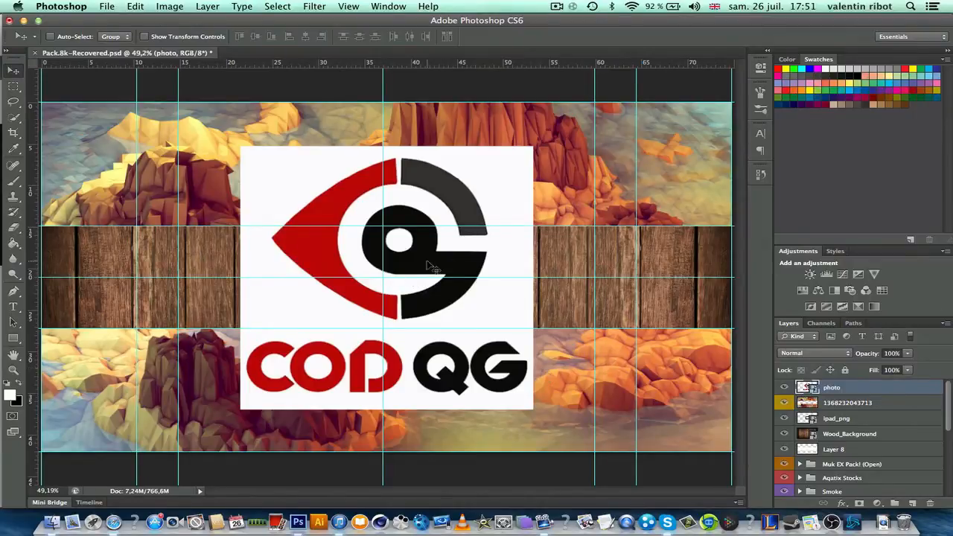
- Rasterize the photo layer, try the Magic Eraser with tolerance 32 on the logo's red shape and undo the erasure
{"action": "scroll", "coordinate": [428, 265], "scroll_direction": "up", "scroll_amount": 5}
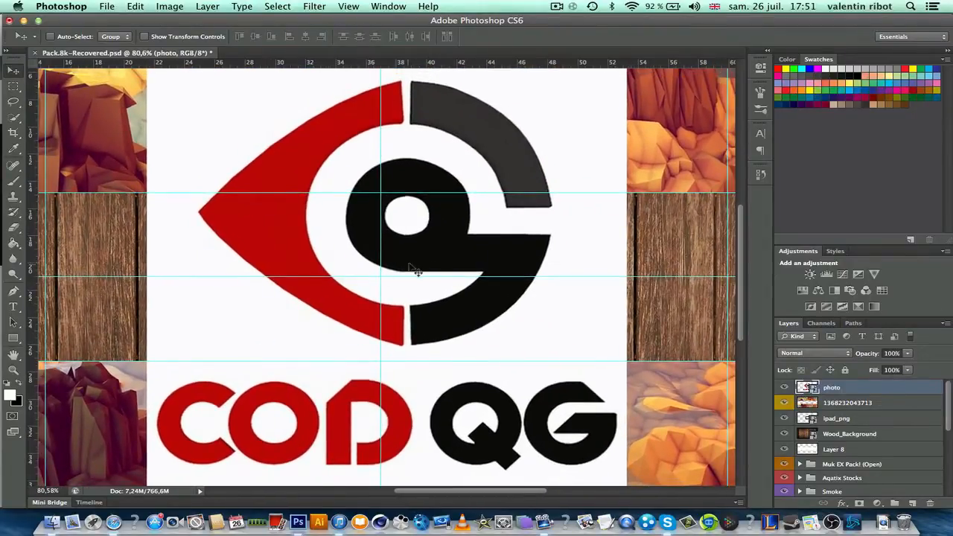
{"action": "left_click", "coordinate": [14, 229]}
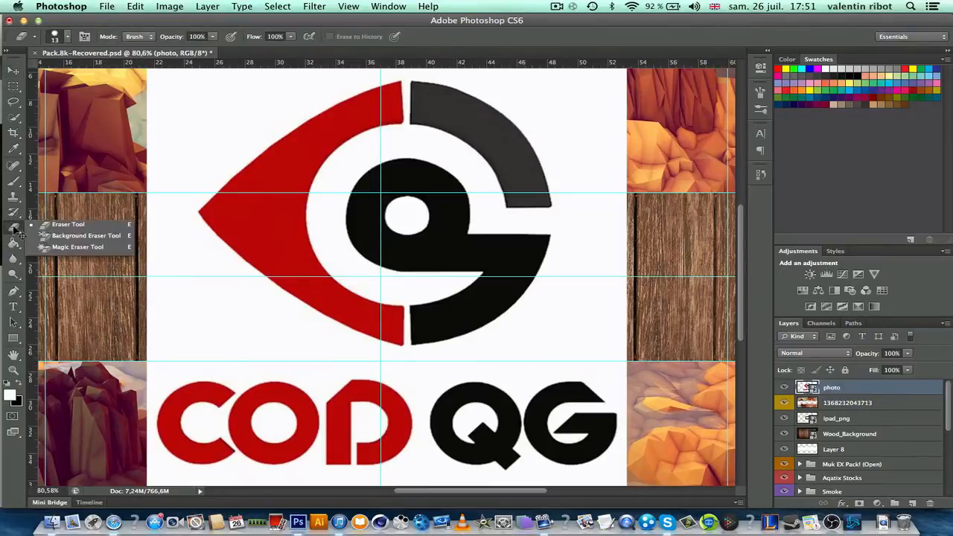
{"action": "left_click", "coordinate": [71, 249]}
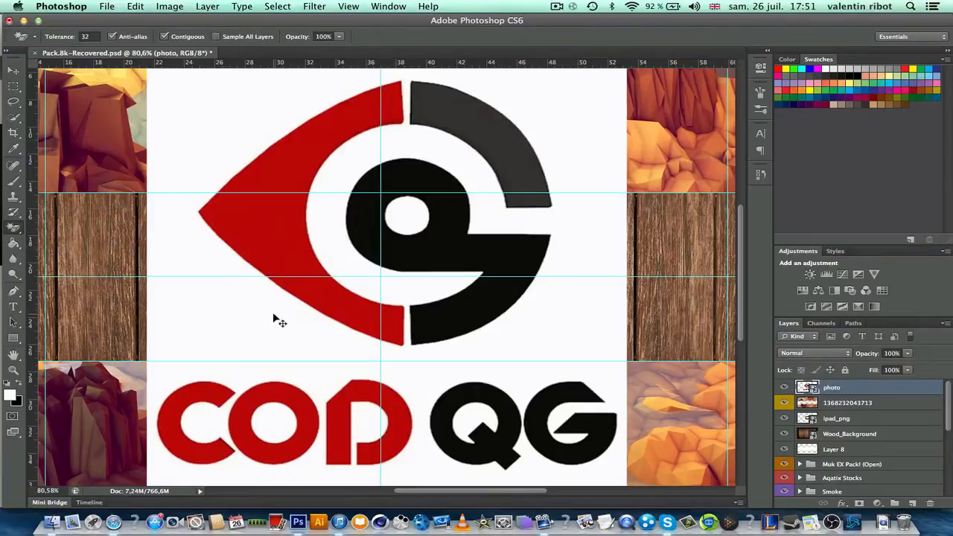
{"action": "left_click", "coordinate": [551, 230]}
{"action": "left_click", "coordinate": [581, 200]}
{"action": "left_click", "coordinate": [269, 222]}
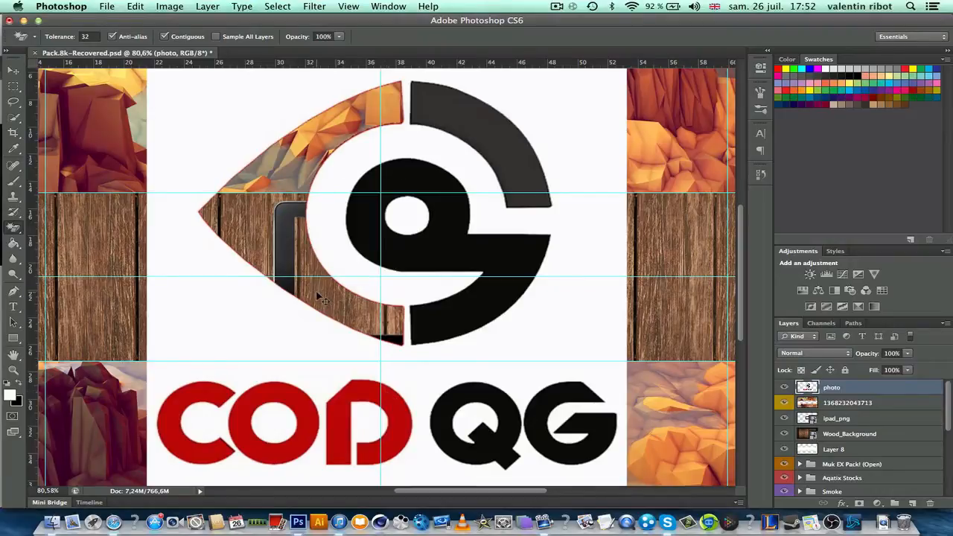
{"action": "key", "text": "super+z"}
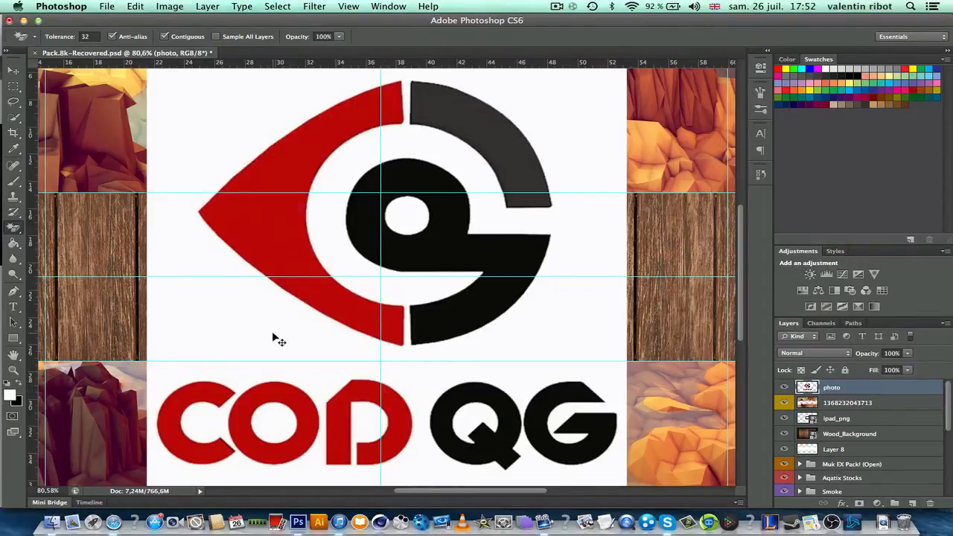
- Erase the white background around the COD QG logo and the white areas inside the Q, the O and the emblem
{"action": "left_click", "coordinate": [200, 344]}
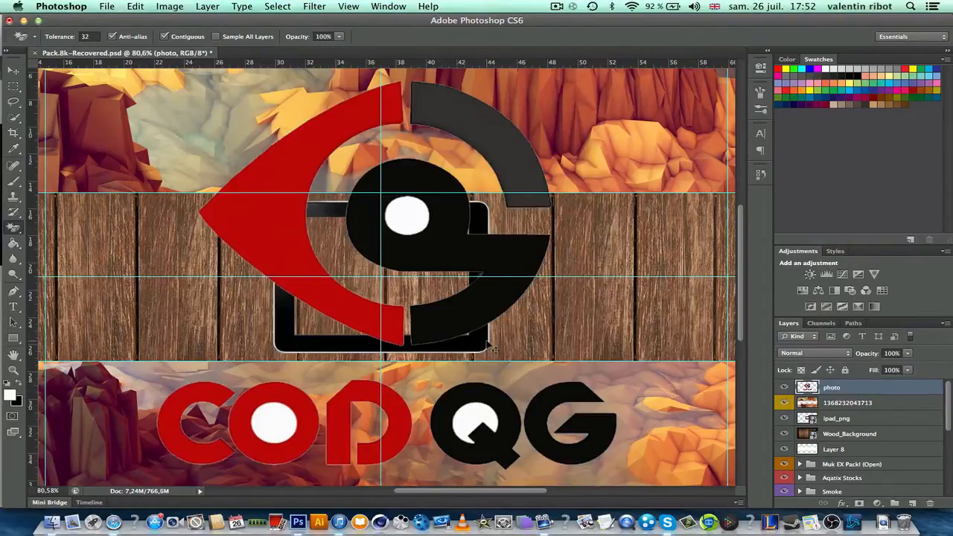
{"action": "scroll", "coordinate": [462, 372], "scroll_direction": "down", "scroll_amount": 3}
{"action": "left_click", "coordinate": [466, 369]}
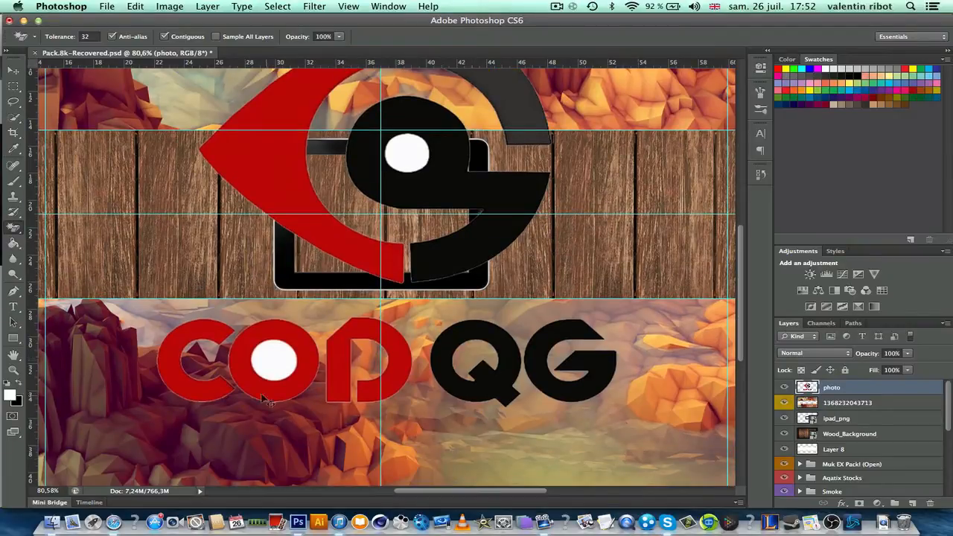
{"action": "left_click", "coordinate": [268, 382]}
{"action": "left_click", "coordinate": [416, 166]}
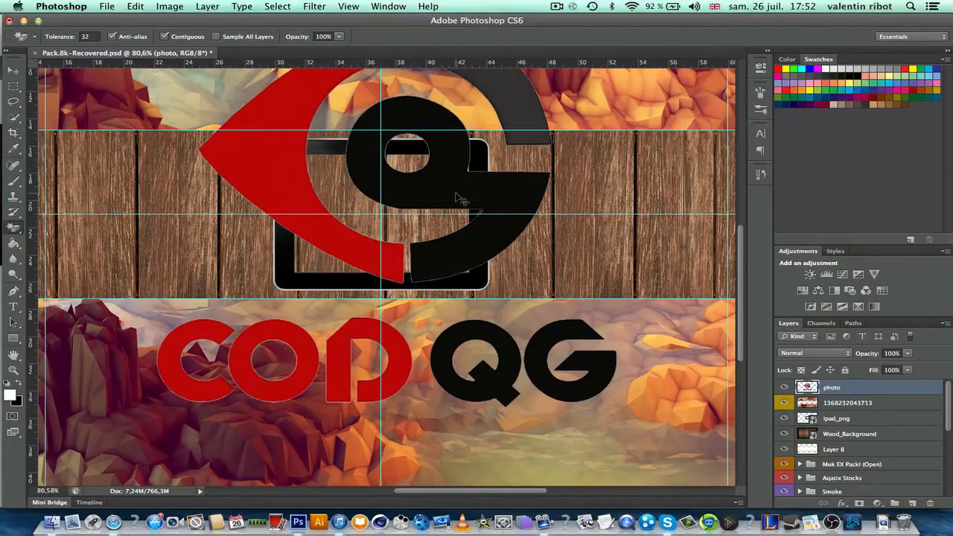
- Load the outline of the logo on the photo layer as a selection and contract it by 1 pixel
{"action": "scroll", "coordinate": [458, 195], "scroll_direction": "down", "scroll_amount": 5}
{"action": "scroll", "coordinate": [456, 194], "scroll_direction": "up", "scroll_amount": 4}
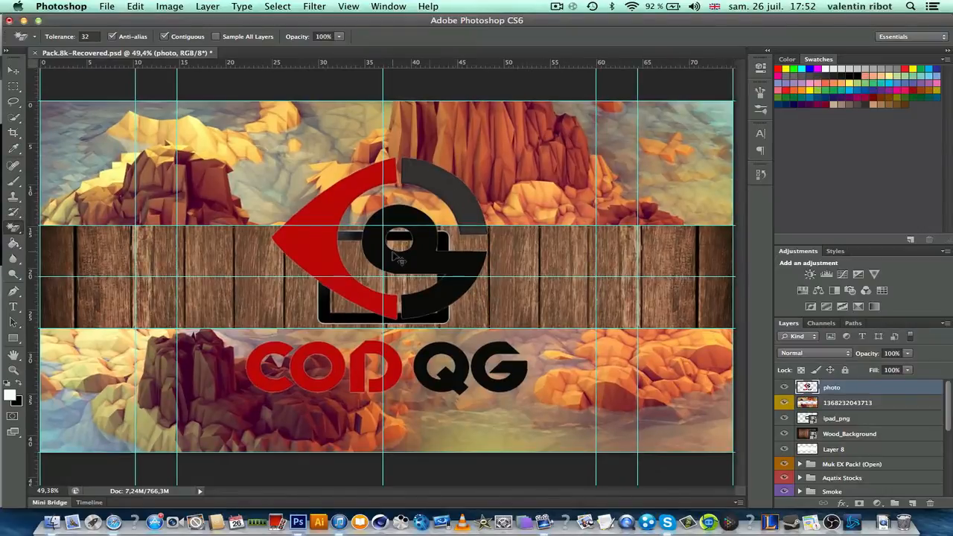
{"action": "scroll", "coordinate": [398, 261], "scroll_direction": "up", "scroll_amount": 8}
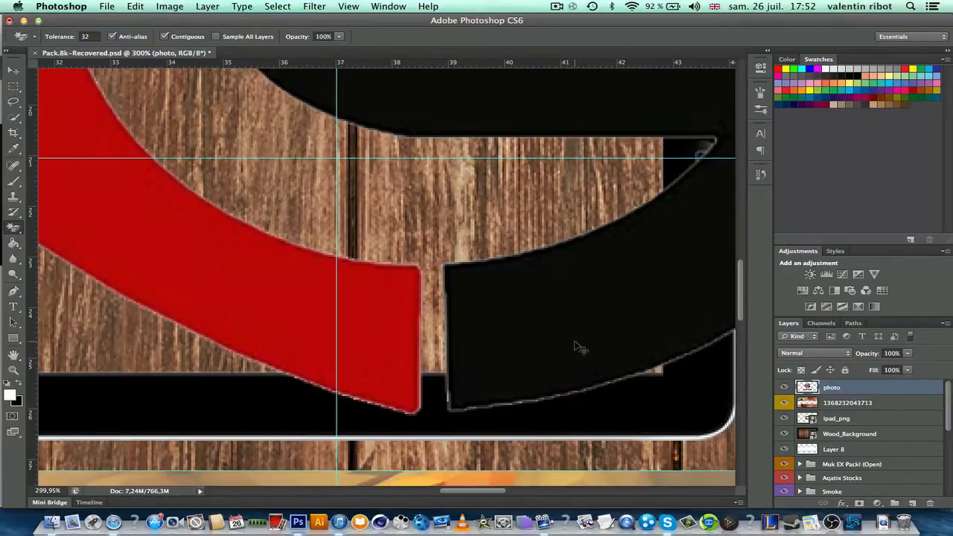
{"action": "scroll", "coordinate": [579, 348], "scroll_direction": "down", "scroll_amount": 8}
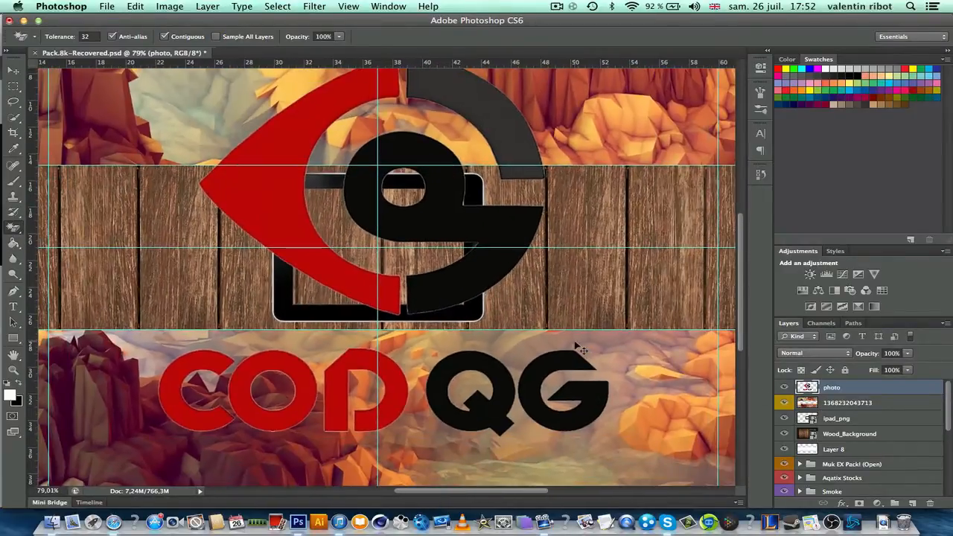
{"action": "scroll", "coordinate": [580, 348], "scroll_direction": "down", "scroll_amount": 2}
{"action": "left_click", "coordinate": [13, 70]}
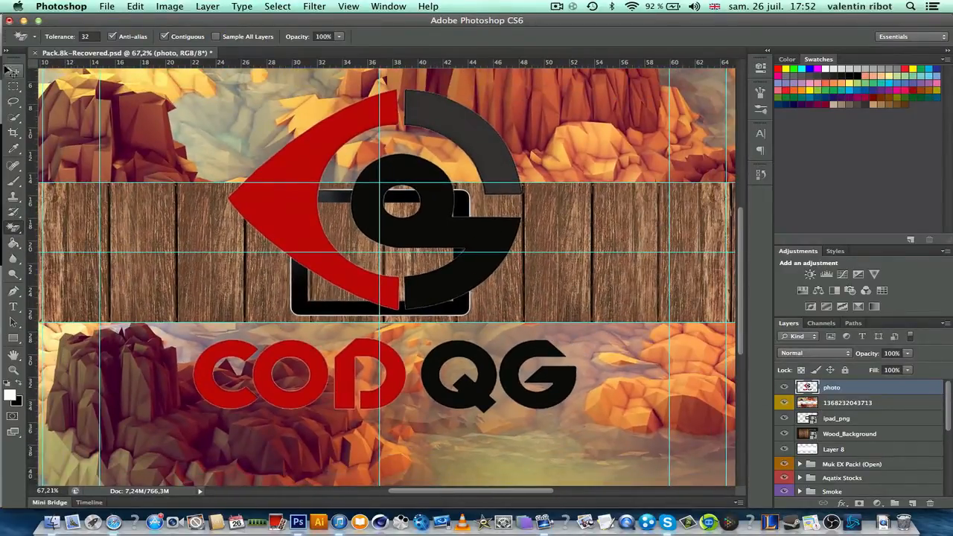
{"action": "left_click", "coordinate": [290, 5]}
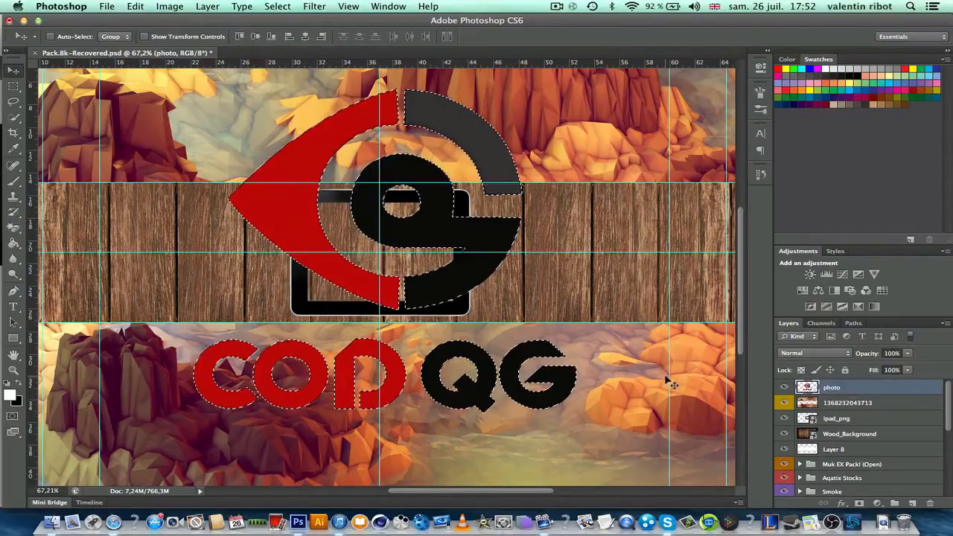
{"action": "left_click", "coordinate": [277, 6]}
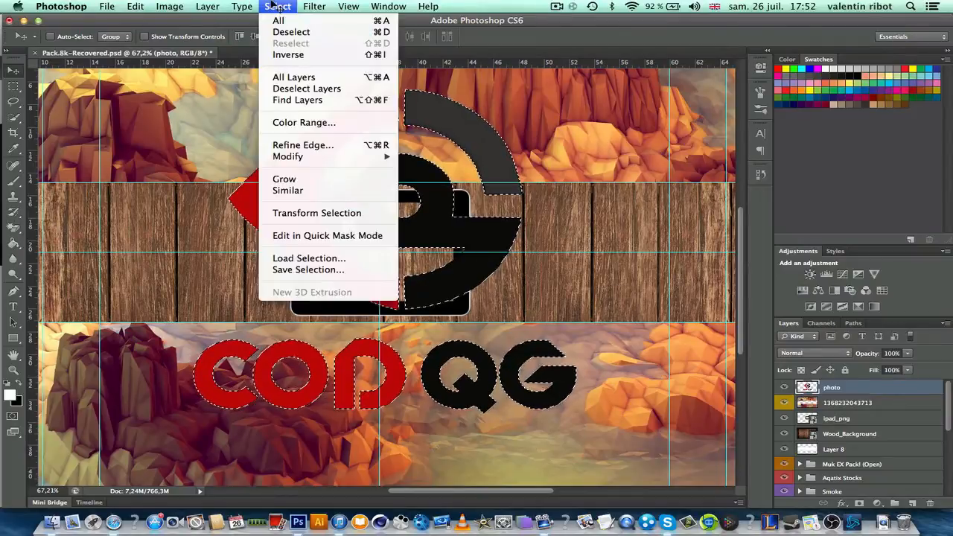
{"action": "mouse_move", "coordinate": [302, 158]}
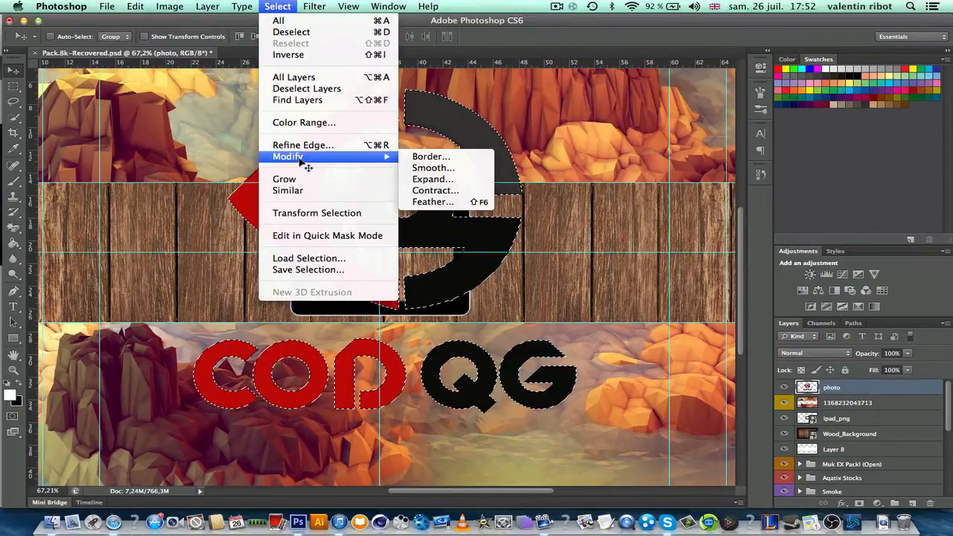
{"action": "left_click", "coordinate": [438, 190]}
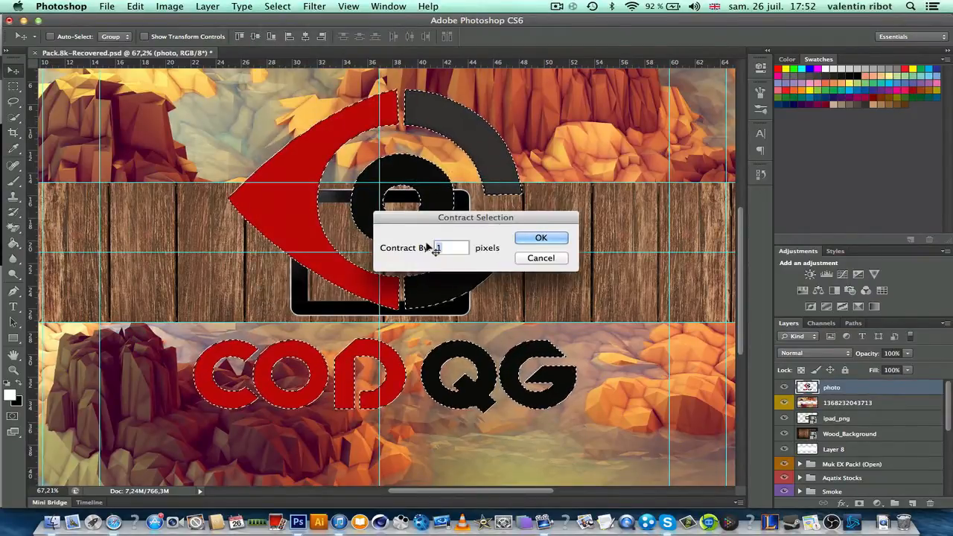
{"action": "key", "text": "Return"}
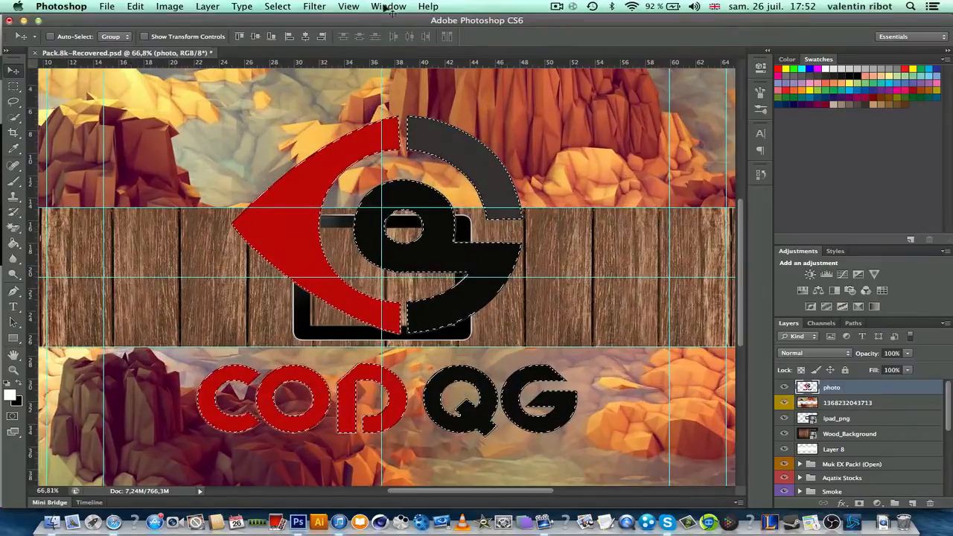
- Invert the selection, delete the leftover light fringe around the COD QG logo and deselect
{"action": "left_click", "coordinate": [277, 6]}
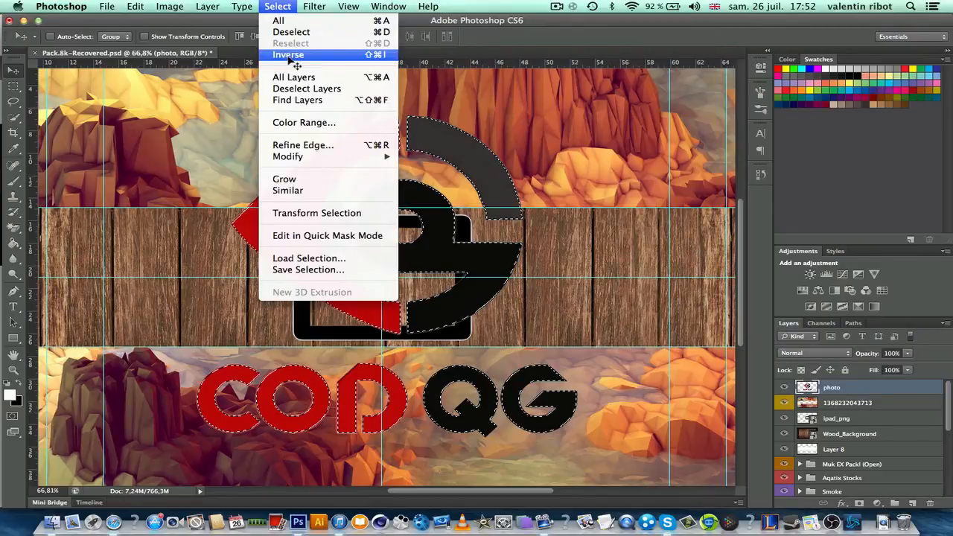
{"action": "left_click", "coordinate": [578, 148]}
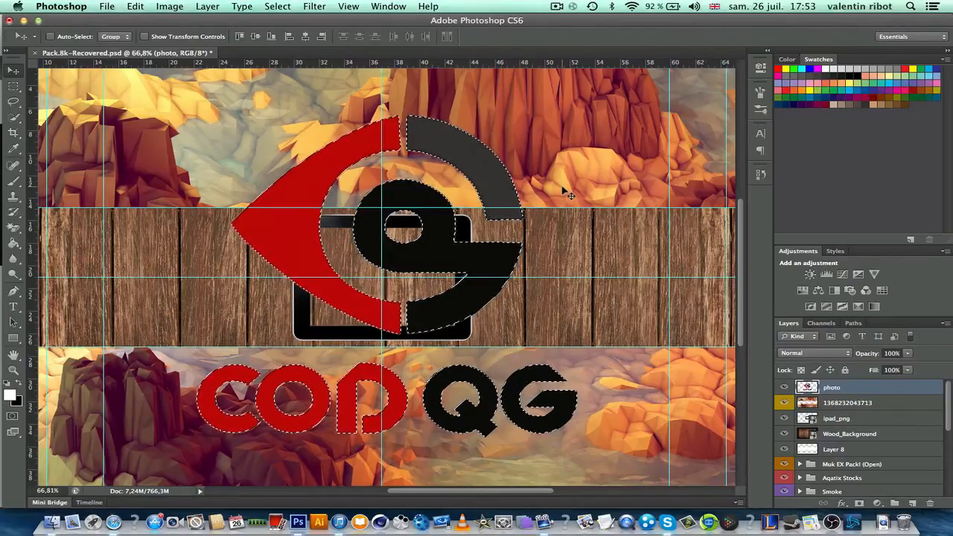
{"action": "scroll", "coordinate": [529, 254], "scroll_direction": "down", "scroll_amount": 10}
{"action": "scroll", "coordinate": [528, 255], "scroll_direction": "up", "scroll_amount": 6}
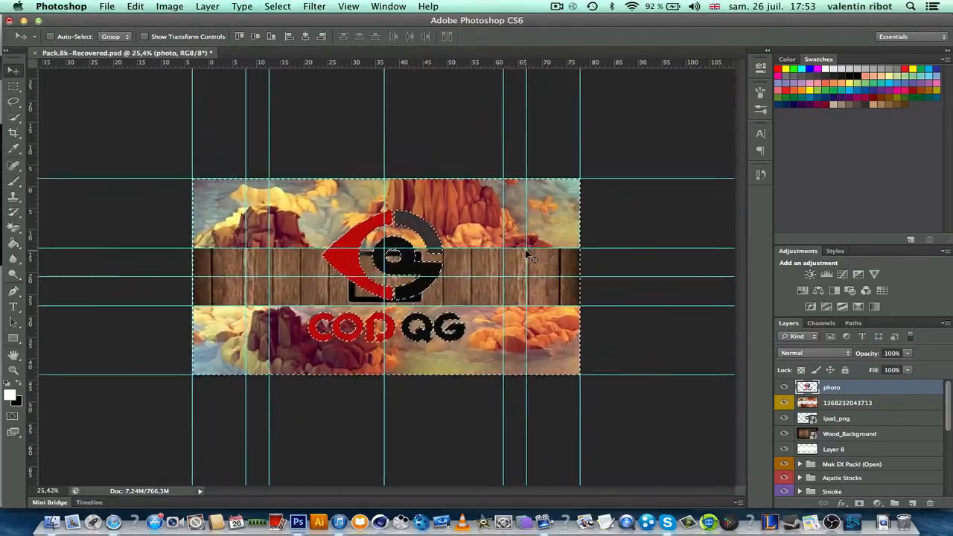
{"action": "scroll", "coordinate": [528, 254], "scroll_direction": "up", "scroll_amount": 2}
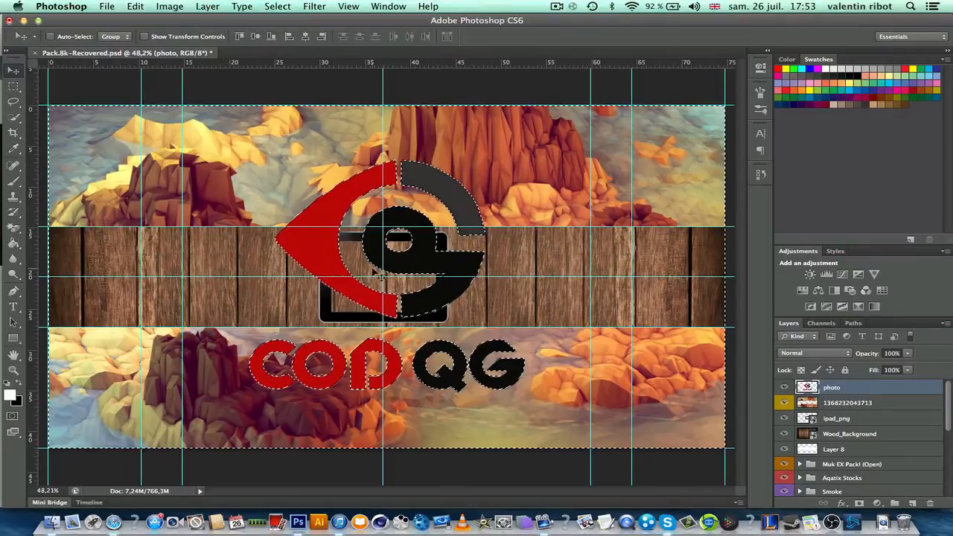
{"action": "key", "text": "super+t"}
{"action": "scroll", "coordinate": [380, 277], "scroll_direction": "up", "scroll_amount": 10}
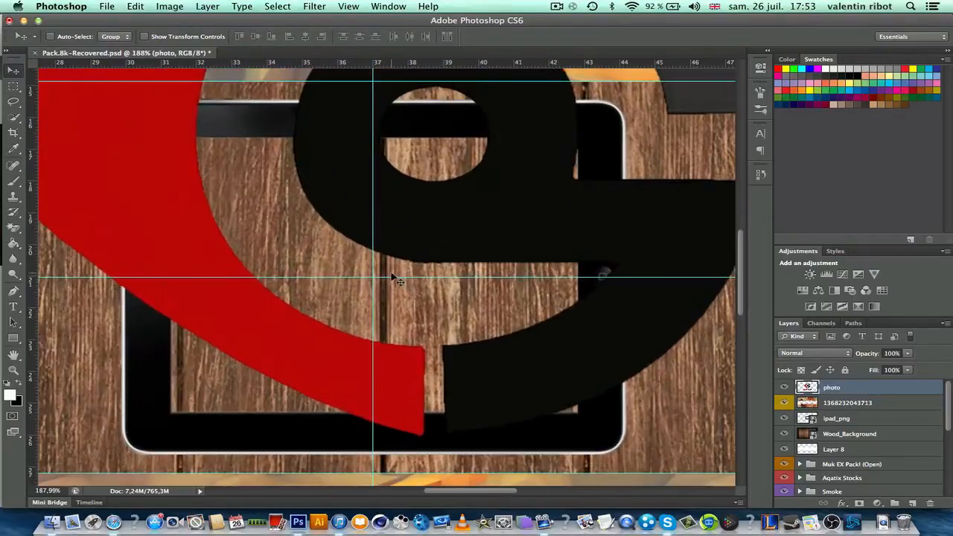
{"action": "scroll", "coordinate": [393, 278], "scroll_direction": "up", "scroll_amount": 3}
{"action": "scroll", "coordinate": [424, 208], "scroll_direction": "down", "scroll_amount": 13}
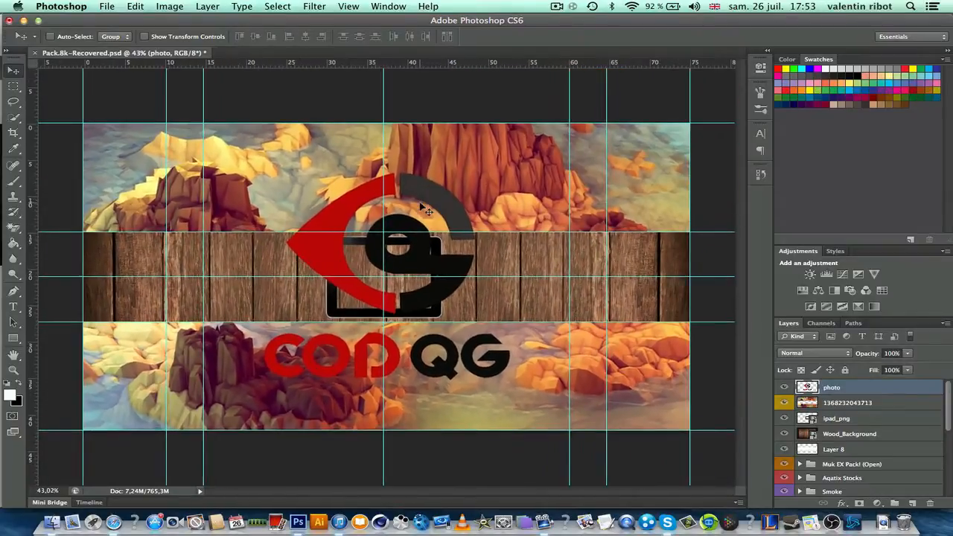
- Scale the COD QG logo down to about 28% and position it centrally inside the iPad's screen
{"action": "key", "text": "super+t"}
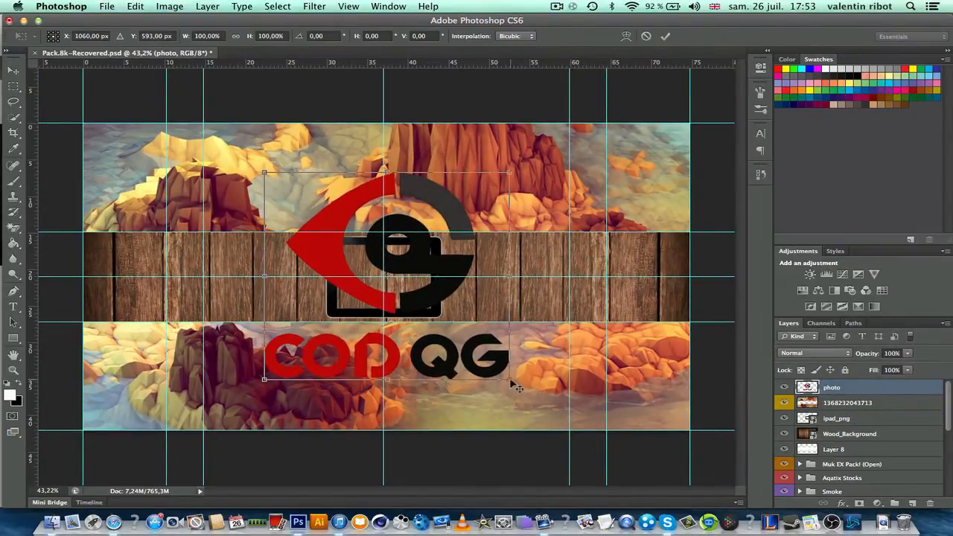
{"action": "left_click_drag", "start_coordinate": [511, 380], "coordinate": [421, 304]}
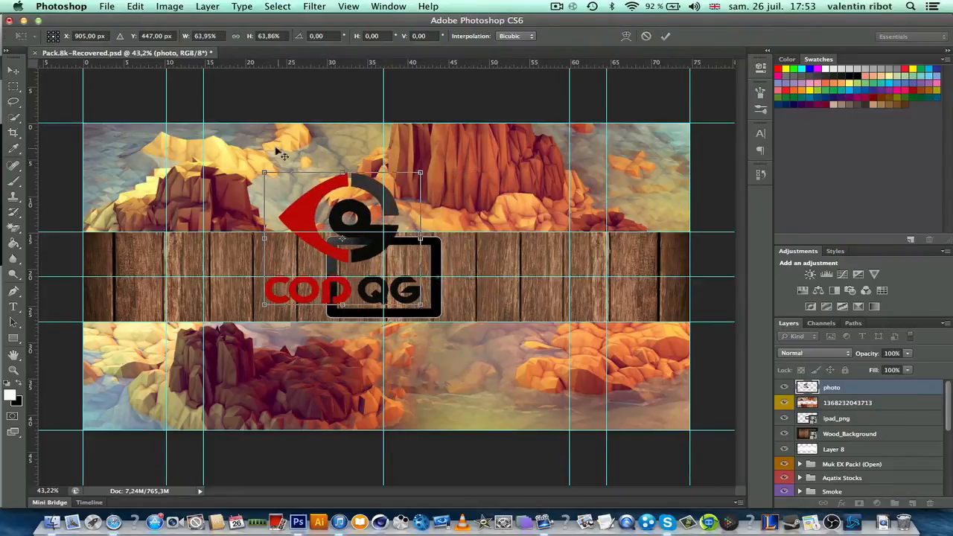
{"action": "left_click_drag", "start_coordinate": [265, 173], "coordinate": [343, 259]}
{"action": "scroll", "coordinate": [342, 259], "scroll_direction": "up", "scroll_amount": 2}
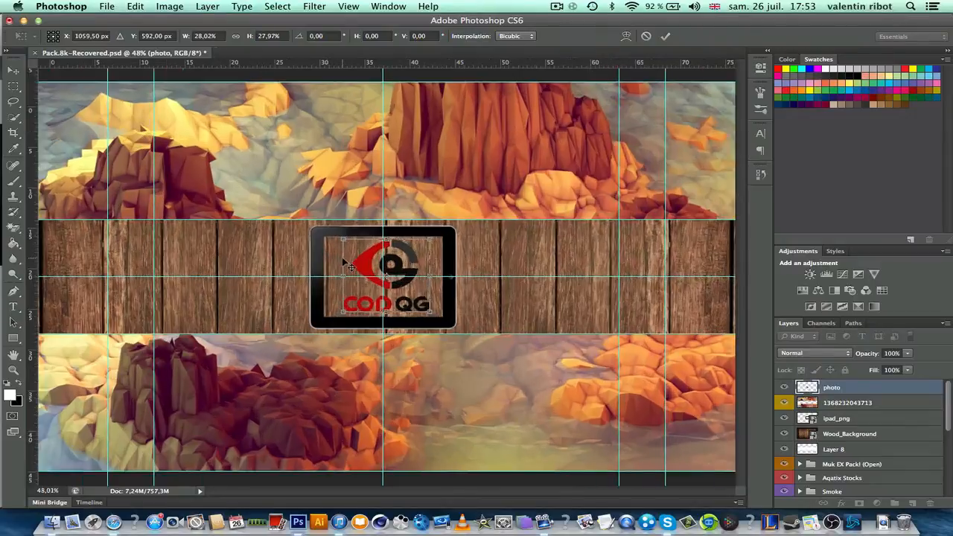
{"action": "scroll", "coordinate": [344, 263], "scroll_direction": "up", "scroll_amount": 9}
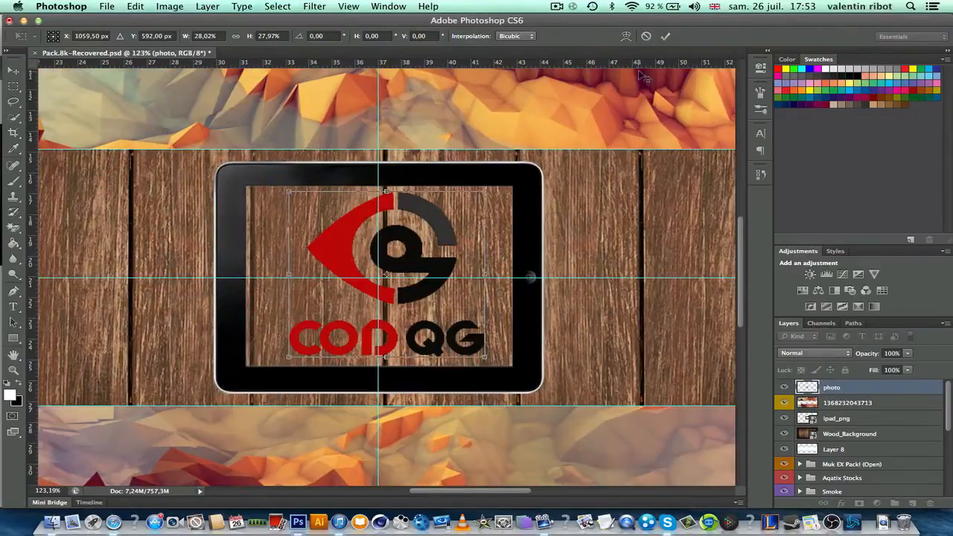
{"action": "left_click", "coordinate": [666, 36]}
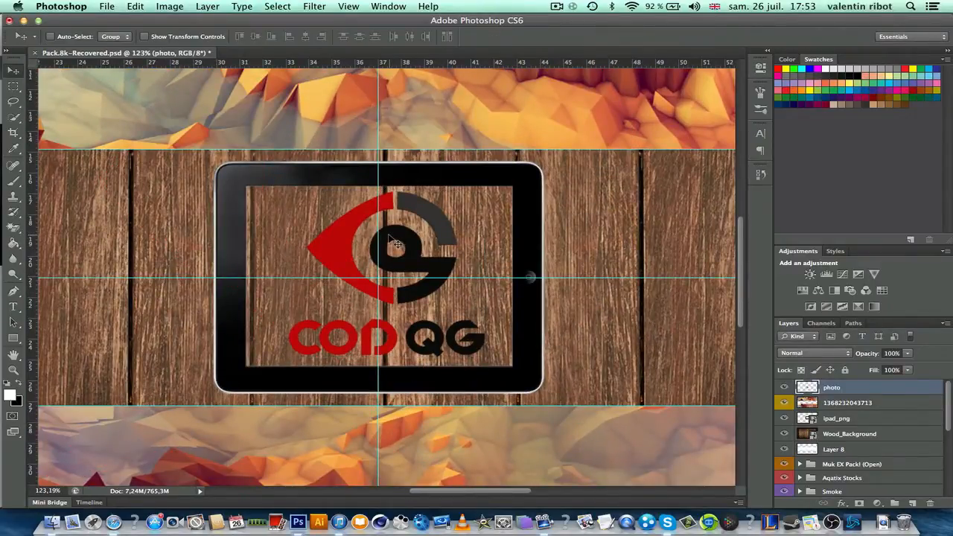
{"action": "left_click_drag", "start_coordinate": [389, 237], "coordinate": [386, 236]}
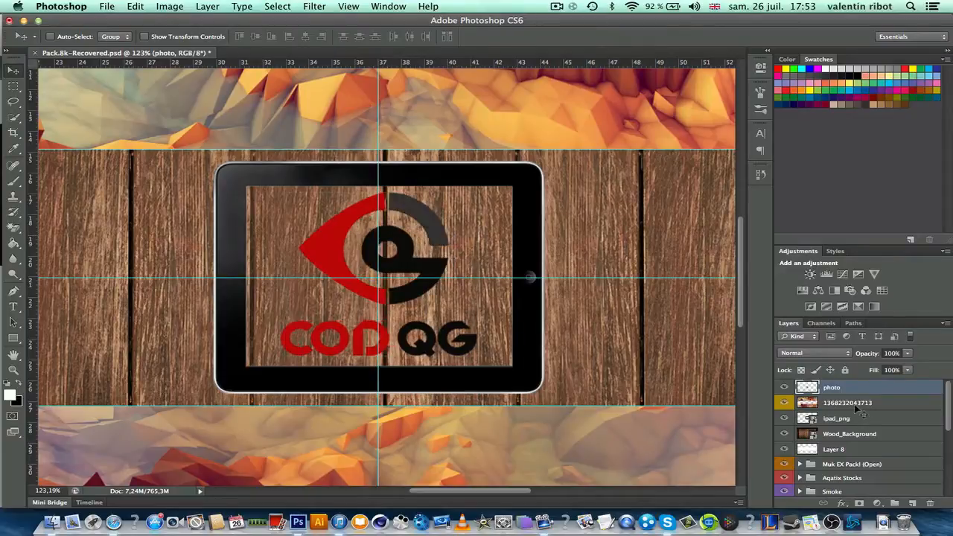
{"action": "left_click_drag", "start_coordinate": [843, 388], "coordinate": [840, 403]}
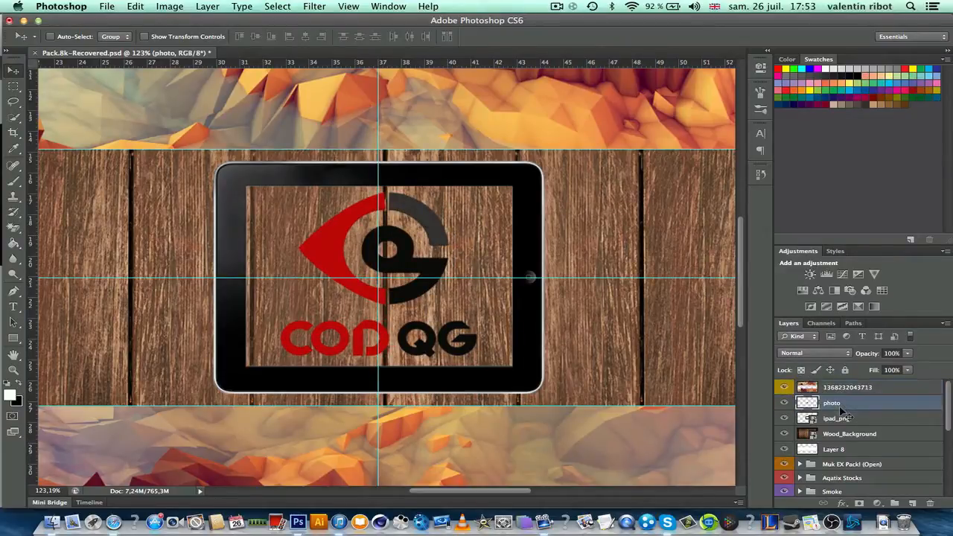
{"action": "left_click", "coordinate": [853, 422]}
{"action": "left_click", "coordinate": [861, 436]}
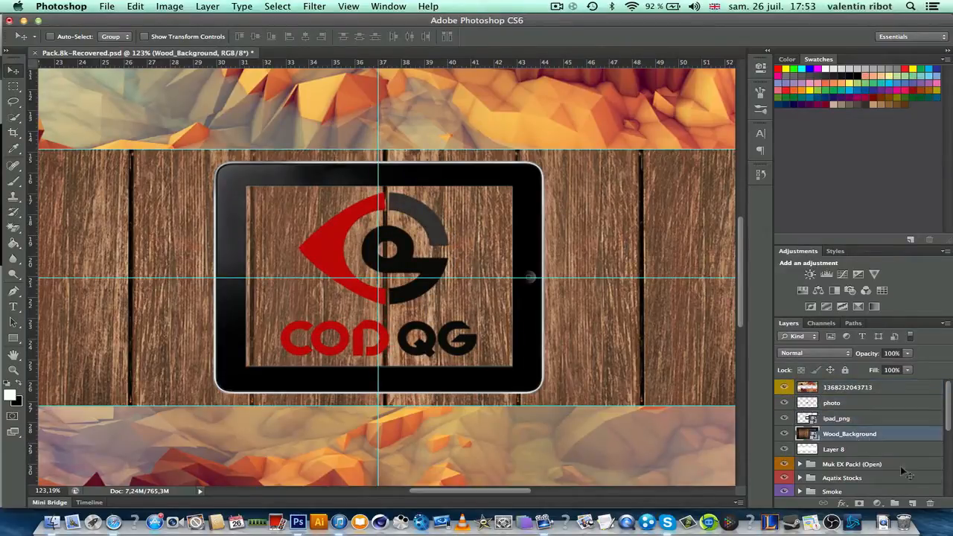
{"action": "left_click", "coordinate": [911, 503]}
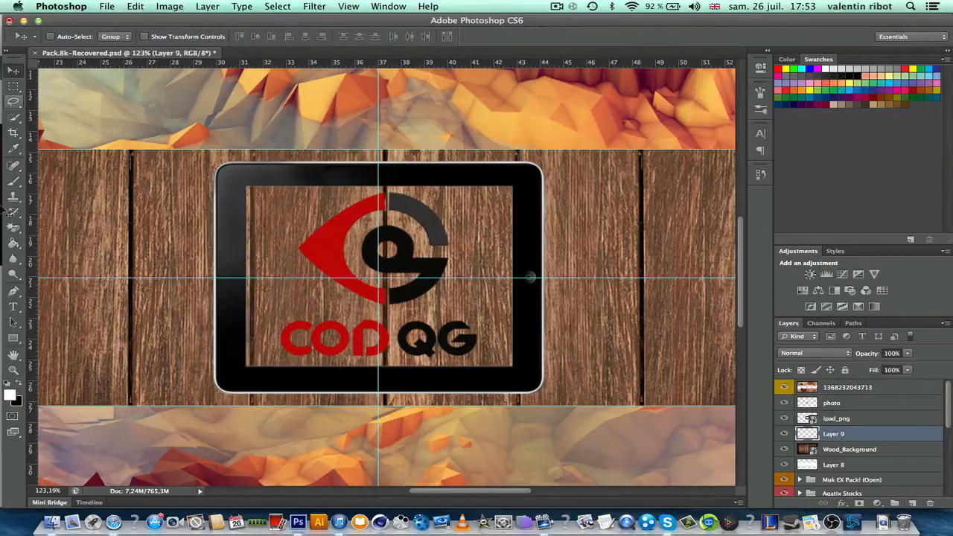
- Marquee a rectangle slightly larger than the iPad's screen opening on the new layer, fill it with white using the Paint Bucket and deselect
{"action": "left_click", "coordinate": [12, 87]}
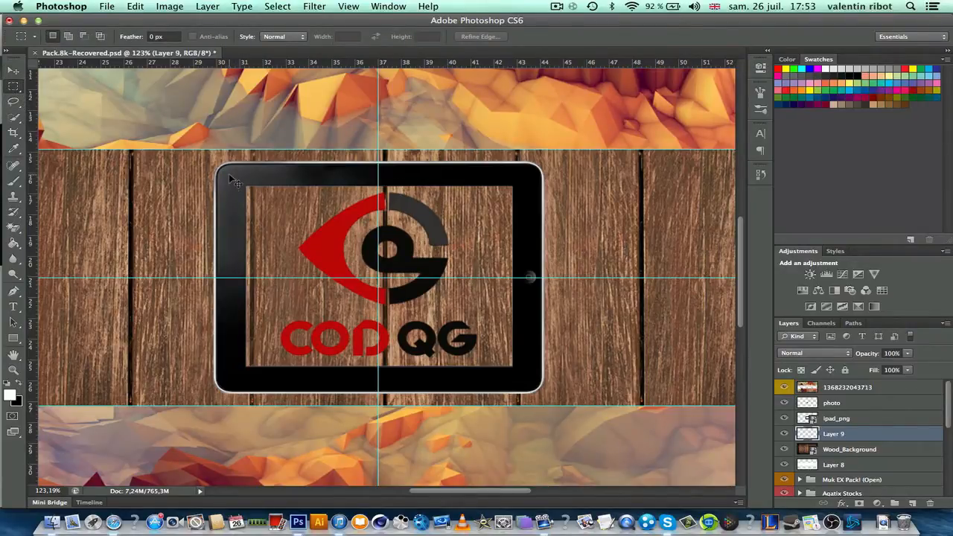
{"action": "left_click_drag", "start_coordinate": [230, 177], "coordinate": [526, 384]}
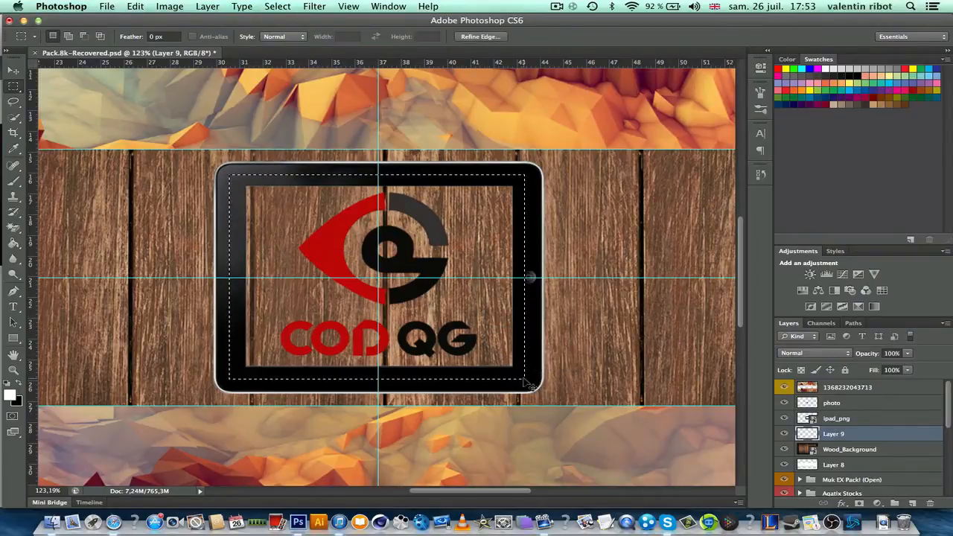
{"action": "left_click", "coordinate": [8, 245]}
{"action": "right_click", "coordinate": [13, 244]}
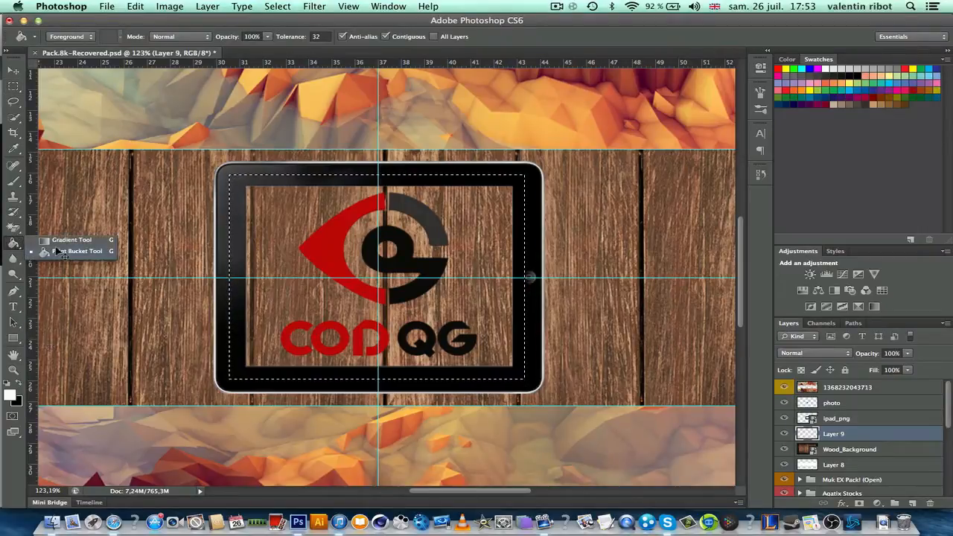
{"action": "left_click", "coordinate": [67, 240]}
{"action": "right_click", "coordinate": [13, 244]}
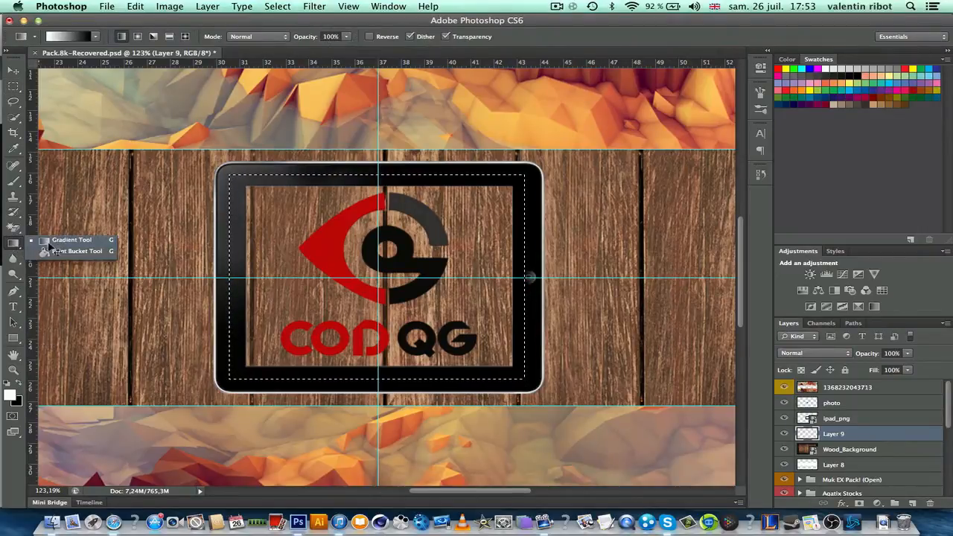
{"action": "left_click", "coordinate": [67, 252]}
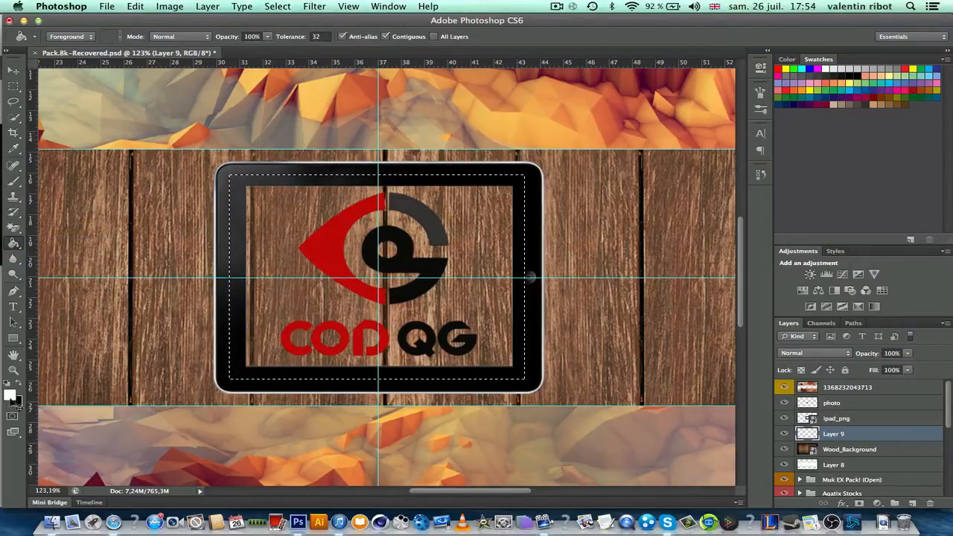
{"action": "left_click", "coordinate": [295, 313]}
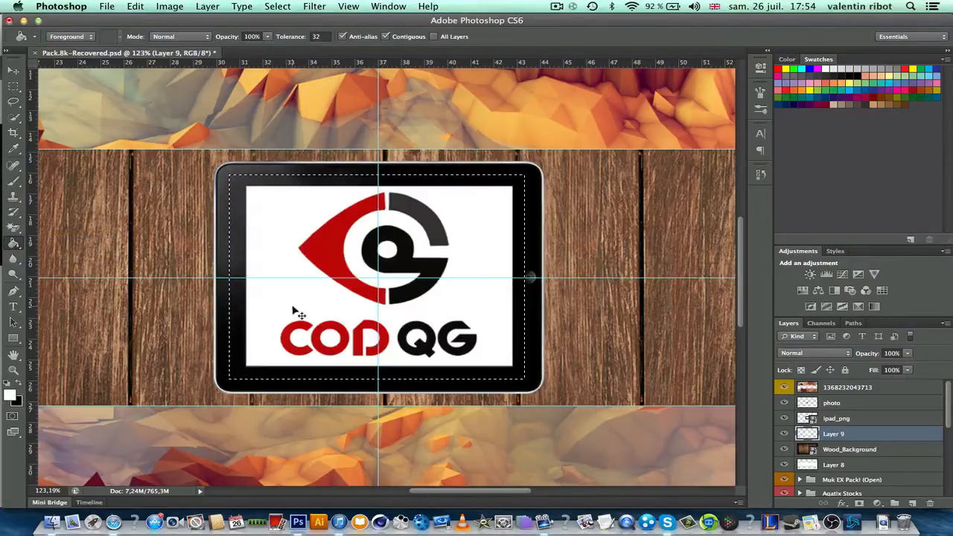
{"action": "key", "text": "super+d"}
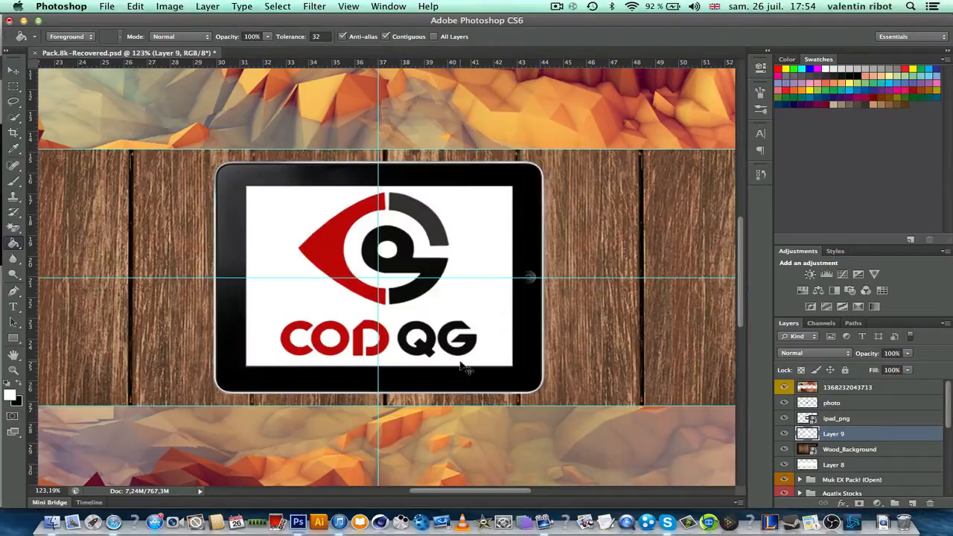
- Select the photo layer and toggle its visibility on and off to examine the iPad with and without the logo
{"action": "scroll", "coordinate": [481, 377], "scroll_direction": "down", "scroll_amount": 3}
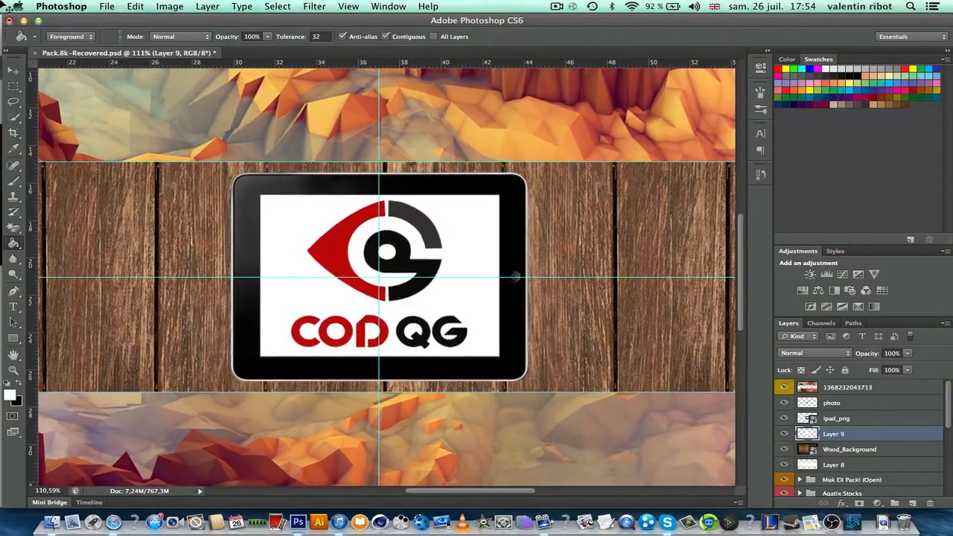
{"action": "left_click", "coordinate": [13, 69]}
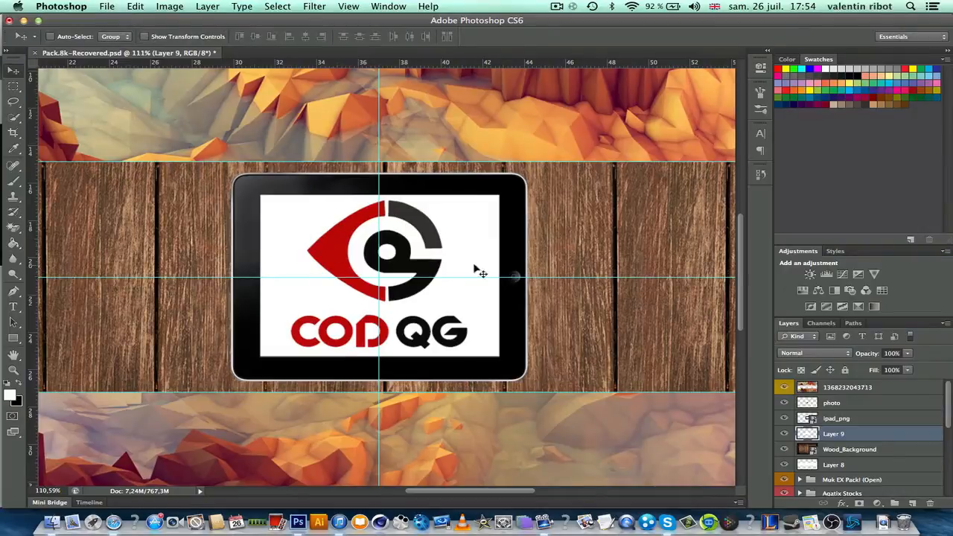
{"action": "scroll", "coordinate": [452, 255], "scroll_direction": "up", "scroll_amount": 4}
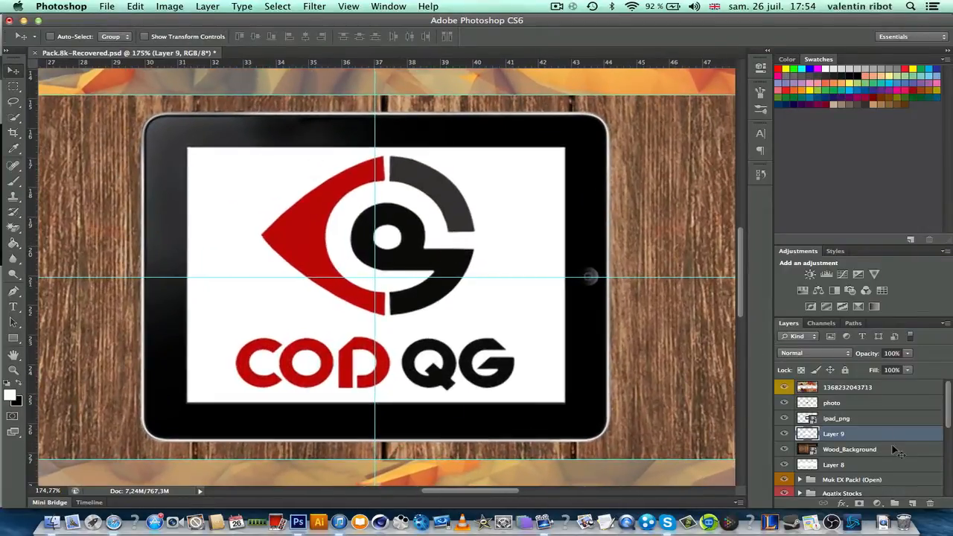
{"action": "left_click", "coordinate": [814, 404]}
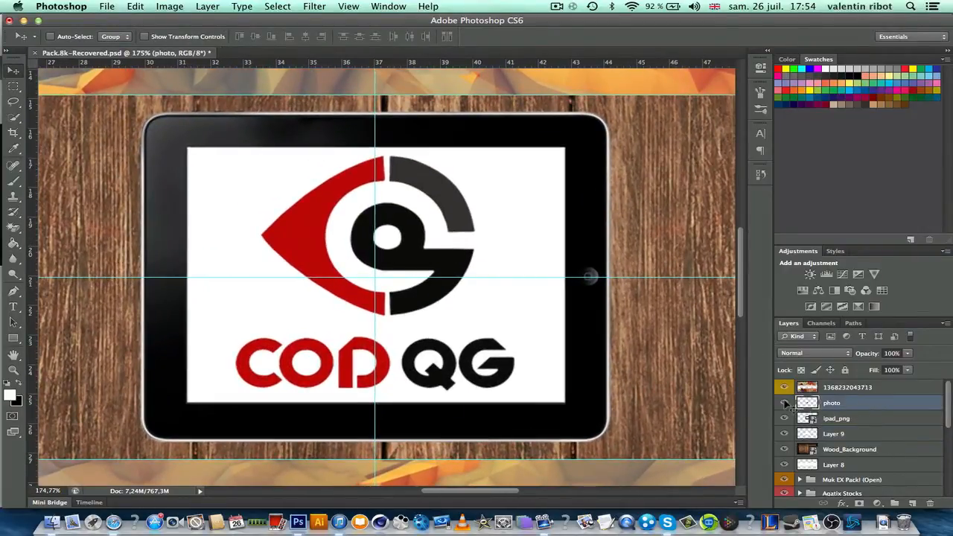
{"action": "left_click", "coordinate": [784, 403]}
{"action": "left_click", "coordinate": [784, 403]}
{"action": "left_click", "coordinate": [784, 403]}
{"action": "left_click", "coordinate": [785, 403]}
{"action": "left_click", "coordinate": [784, 403]}
{"action": "left_click", "coordinate": [784, 403]}
{"action": "left_click", "coordinate": [784, 403]}
{"action": "left_click", "coordinate": [784, 403]}
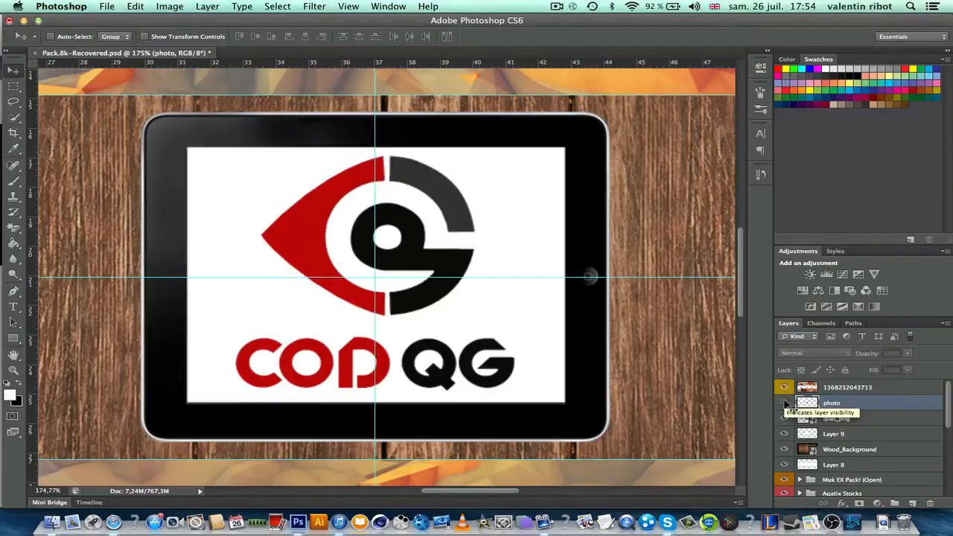
{"action": "left_click", "coordinate": [784, 403]}
{"action": "left_click", "coordinate": [784, 403]}
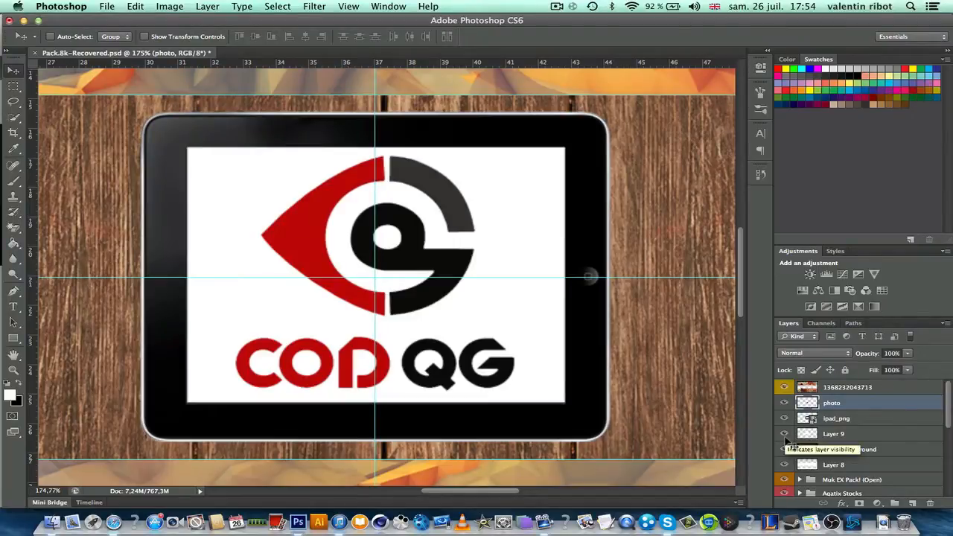
- Duplicate the photo layer, place the copy beneath the original and offset it slightly downward as a logo shadow
{"action": "key", "text": "super+j"}
{"action": "left_click_drag", "start_coordinate": [900, 406], "coordinate": [886, 428]}
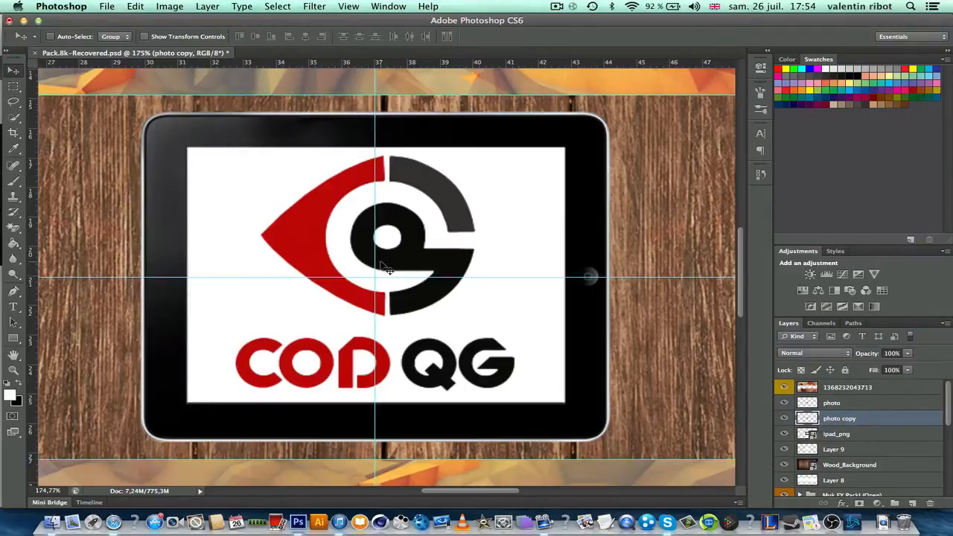
{"action": "scroll", "coordinate": [388, 270], "scroll_direction": "up", "scroll_amount": 5}
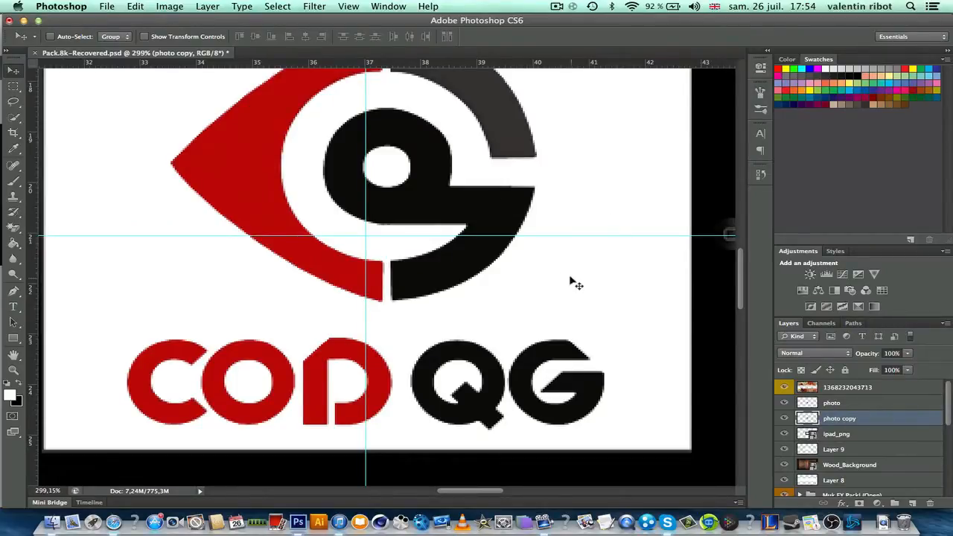
{"action": "left_click_drag", "start_coordinate": [561, 275], "coordinate": [560, 282]}
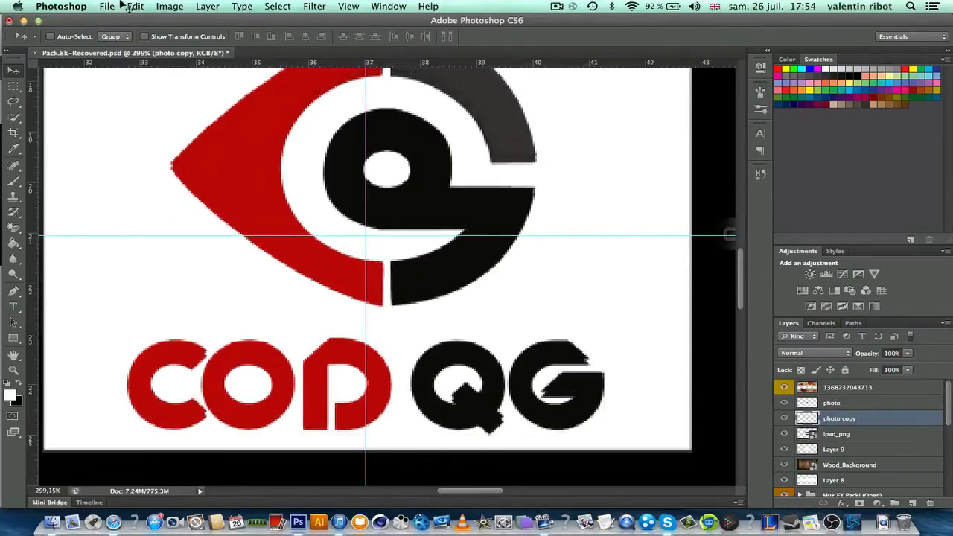
- Blacken the photo copy layer using Hue/Saturation with a lightness of -100
{"action": "left_click", "coordinate": [179, 8]}
{"action": "mouse_move", "coordinate": [218, 45]}
{"action": "left_click", "coordinate": [324, 111]}
{"action": "left_click_drag", "start_coordinate": [389, 289], "coordinate": [372, 289]}
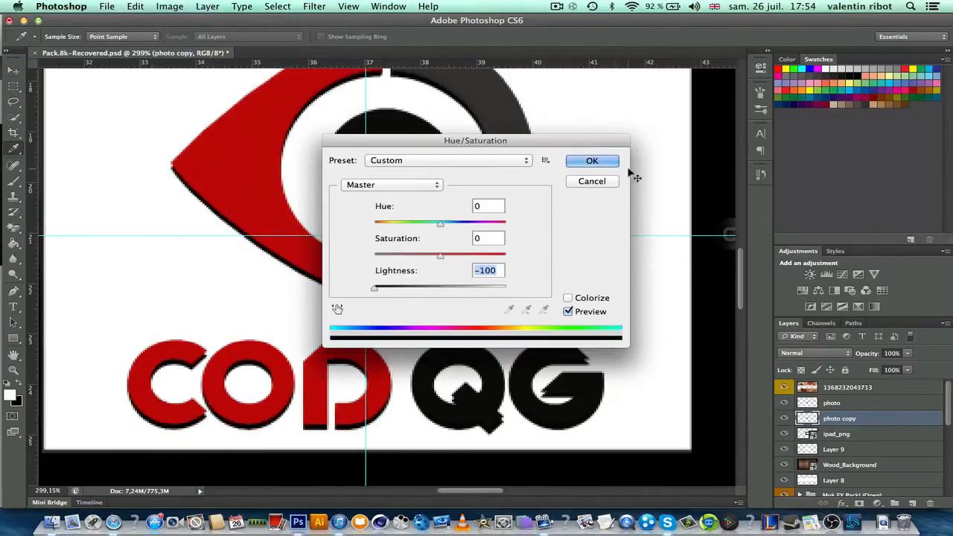
{"action": "left_click", "coordinate": [603, 160]}
{"action": "scroll", "coordinate": [496, 214], "scroll_direction": "down", "scroll_amount": 5}
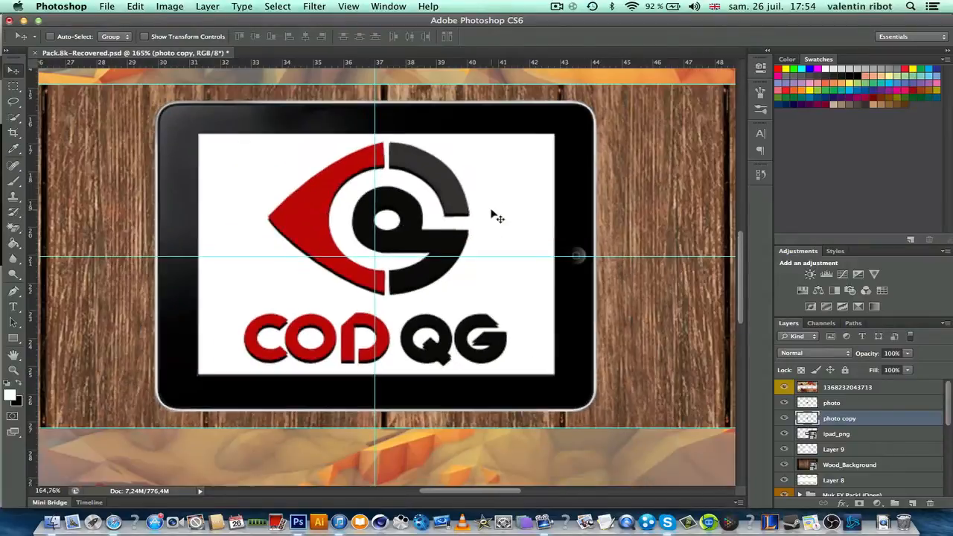
{"action": "scroll", "coordinate": [493, 215], "scroll_direction": "up", "scroll_amount": 5}
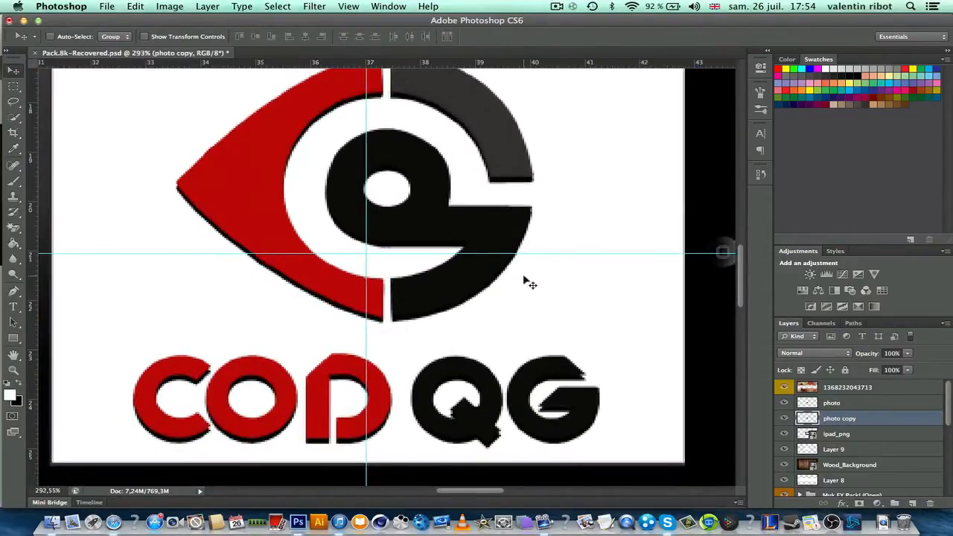
{"action": "scroll", "coordinate": [529, 283], "scroll_direction": "down", "scroll_amount": 5}
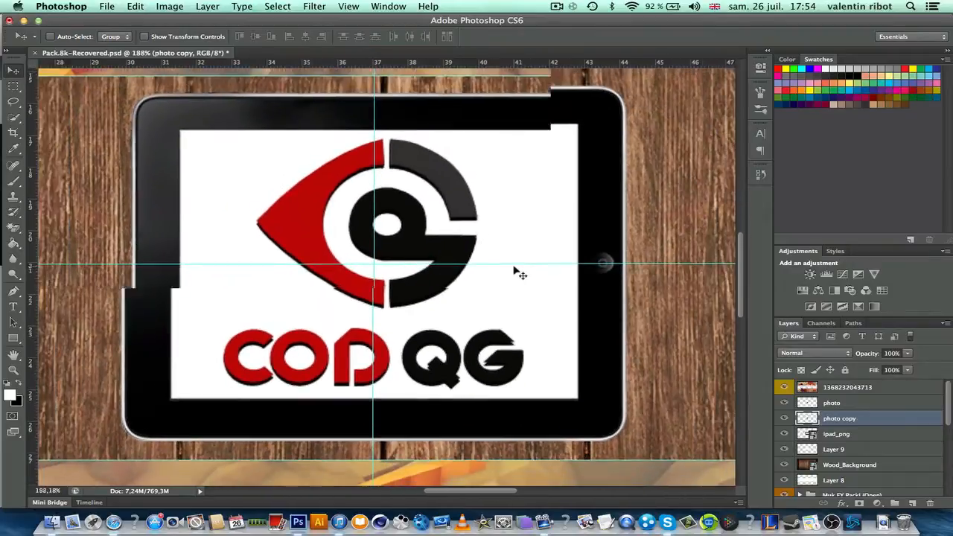
{"action": "scroll", "coordinate": [516, 272], "scroll_direction": "down", "scroll_amount": 1}
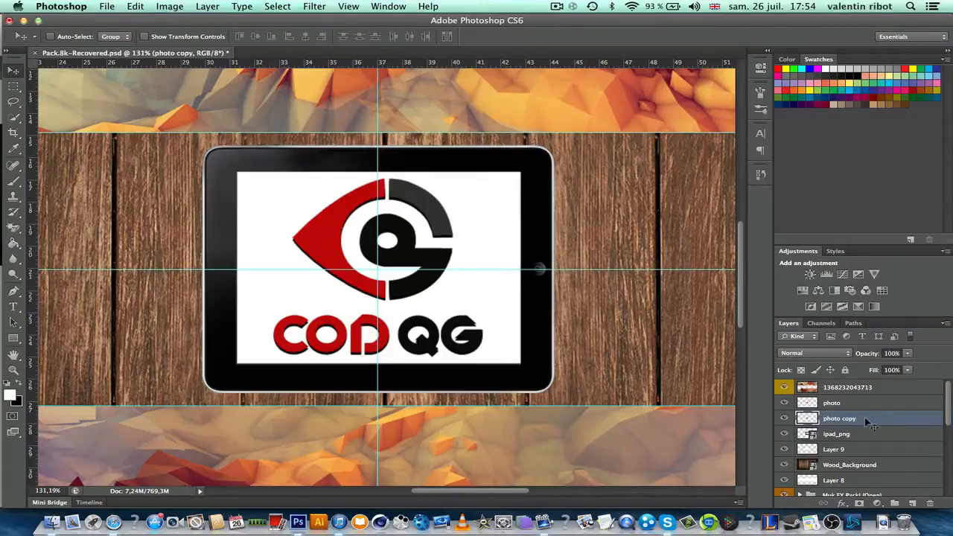
- Reapply Hue/Saturation with lightness -100 to the photo copy layer and check the black copy with the photo layer briefly hidden
{"action": "left_click", "coordinate": [168, 6]}
{"action": "mouse_move", "coordinate": [193, 45]}
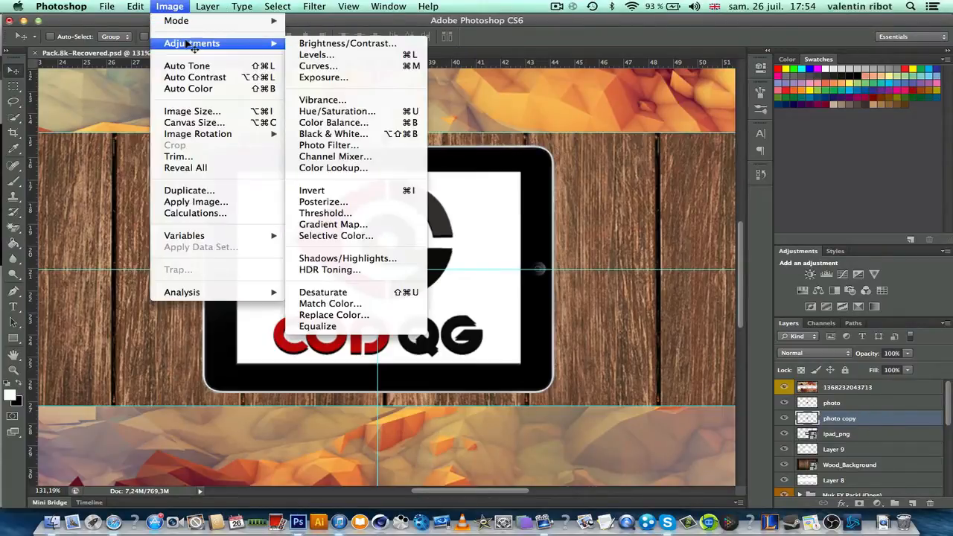
{"action": "left_click", "coordinate": [362, 114]}
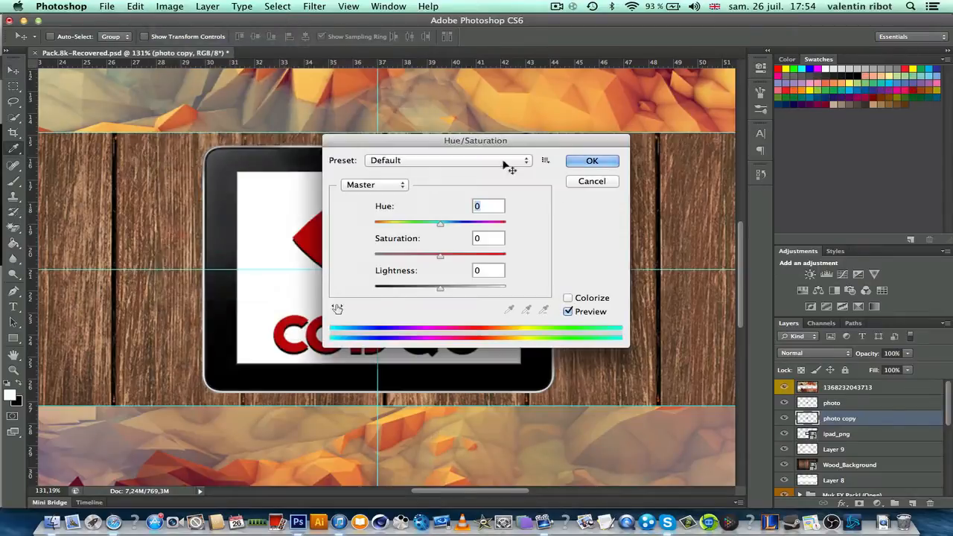
{"action": "left_click_drag", "start_coordinate": [428, 289], "coordinate": [383, 293]}
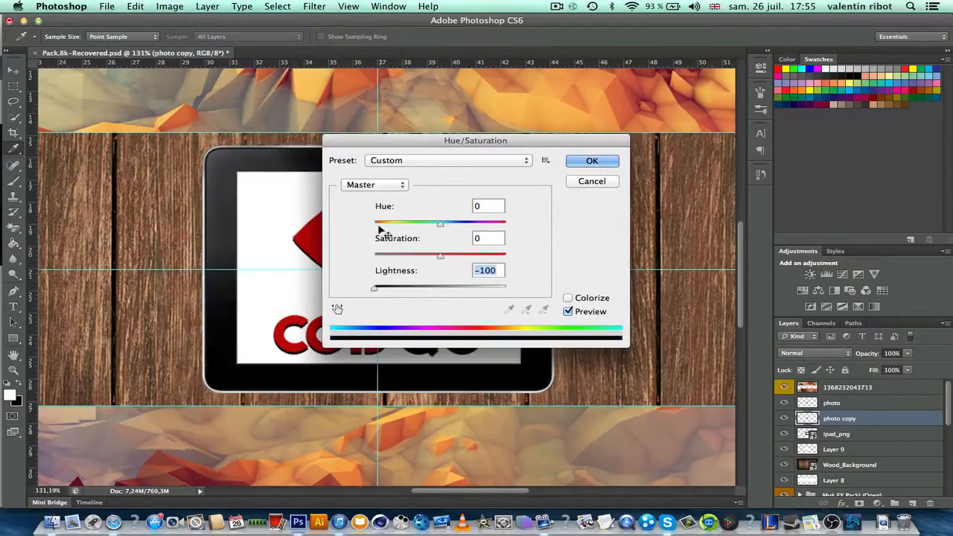
{"action": "left_click", "coordinate": [593, 161]}
{"action": "key", "text": "v"}
{"action": "scroll", "coordinate": [380, 270], "scroll_direction": "up", "scroll_amount": 5}
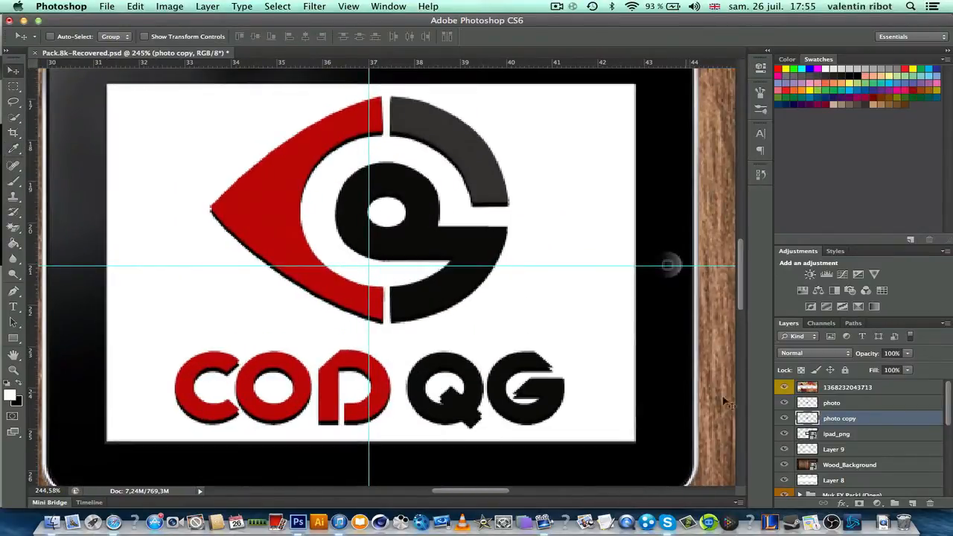
{"action": "left_click", "coordinate": [784, 403]}
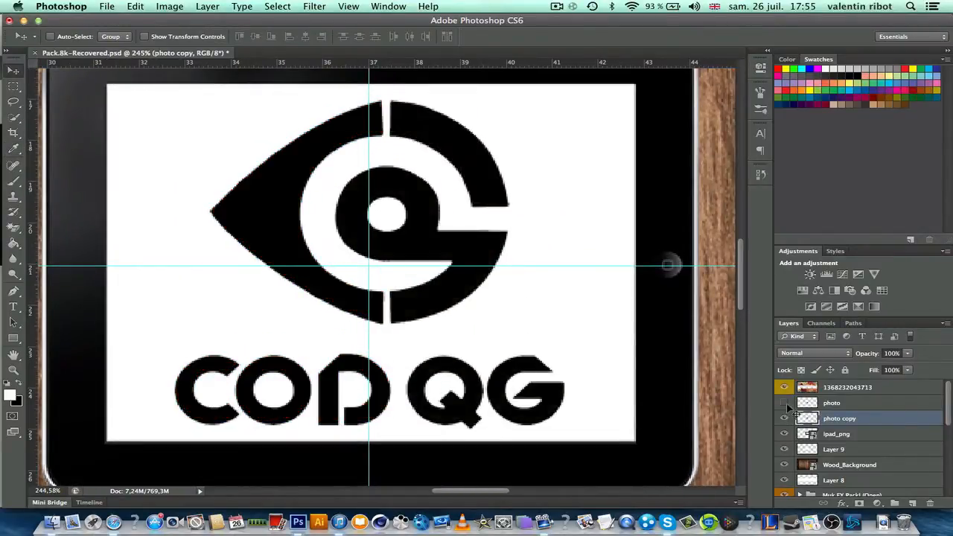
{"action": "left_click", "coordinate": [784, 403]}
{"action": "scroll", "coordinate": [529, 367], "scroll_direction": "down", "scroll_amount": 2}
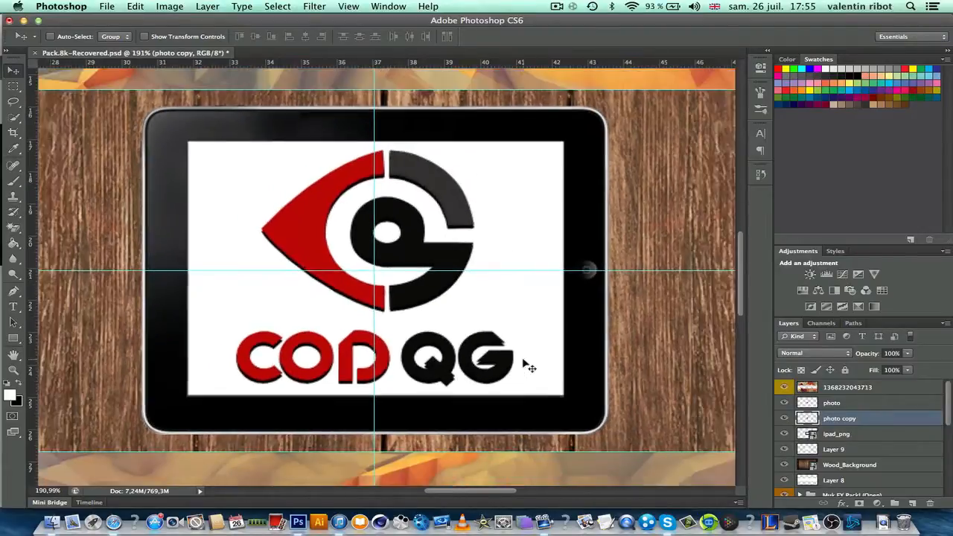
{"action": "scroll", "coordinate": [529, 367], "scroll_direction": "down", "scroll_amount": 3}
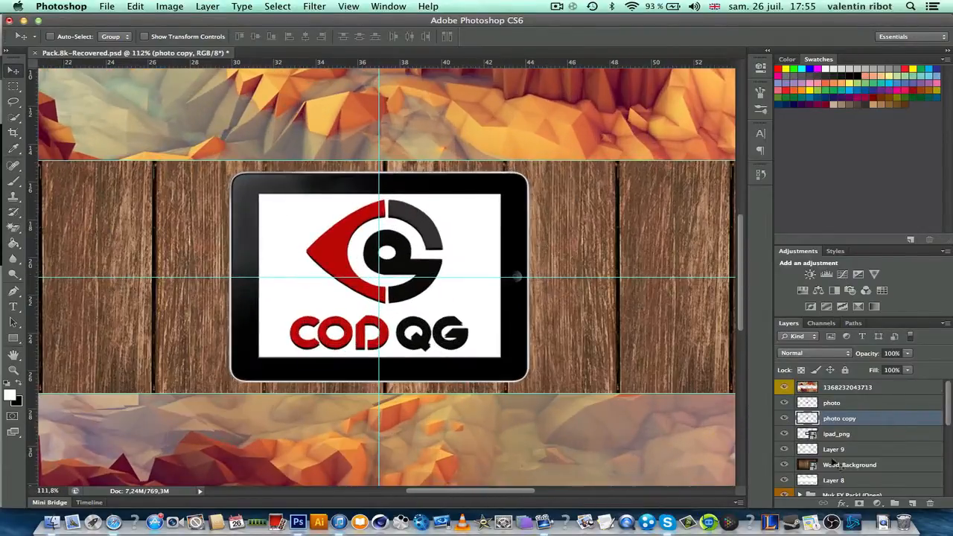
- Try the photo copy layer at 50% opacity and return it to 100%
{"action": "left_click", "coordinate": [894, 354]}
{"action": "type", "text": "50"}
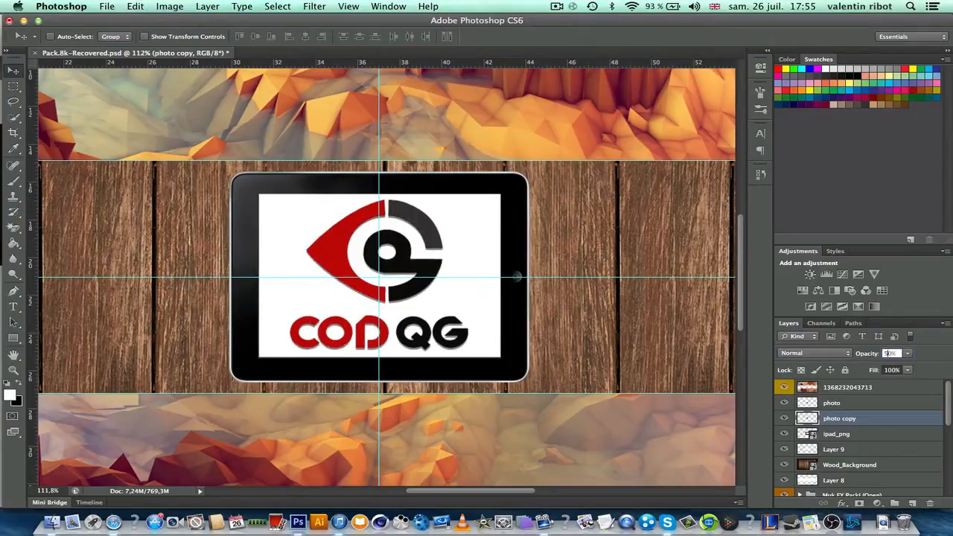
{"action": "key", "text": "BackSpace"}
{"action": "type", "text": "10"}
{"action": "key", "text": "Return"}
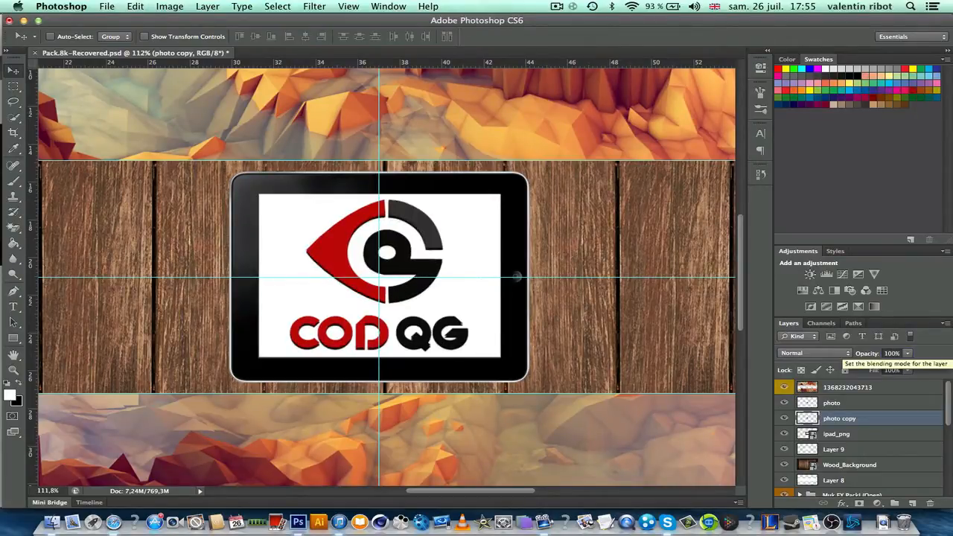
- Toggle the photo copy layer's visibility to compare the logo with and without its shadow, and review the whole banner
{"action": "scroll", "coordinate": [404, 359], "scroll_direction": "down", "scroll_amount": 8}
{"action": "scroll", "coordinate": [404, 359], "scroll_direction": "up", "scroll_amount": 4}
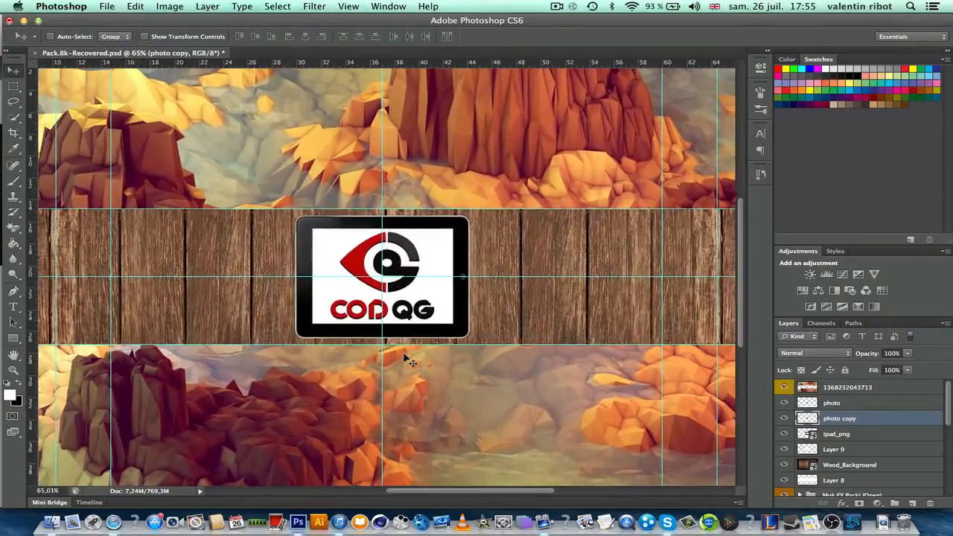
{"action": "scroll", "coordinate": [404, 359], "scroll_direction": "down", "scroll_amount": 1}
{"action": "scroll", "coordinate": [406, 360], "scroll_direction": "up", "scroll_amount": 3}
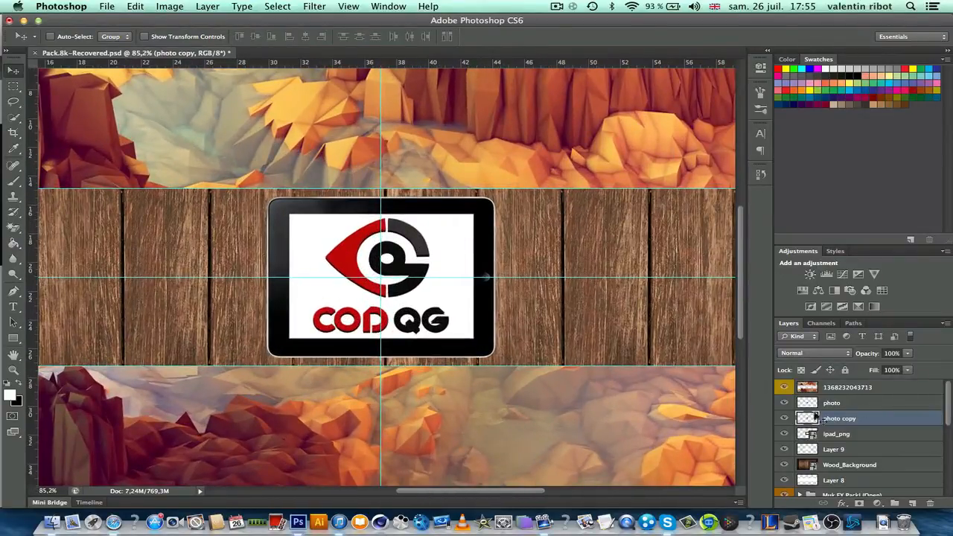
{"action": "left_click", "coordinate": [783, 420]}
{"action": "left_click", "coordinate": [784, 420]}
{"action": "left_click", "coordinate": [784, 420]}
{"action": "left_click", "coordinate": [783, 421]}
{"action": "scroll", "coordinate": [543, 389], "scroll_direction": "down", "scroll_amount": 5}
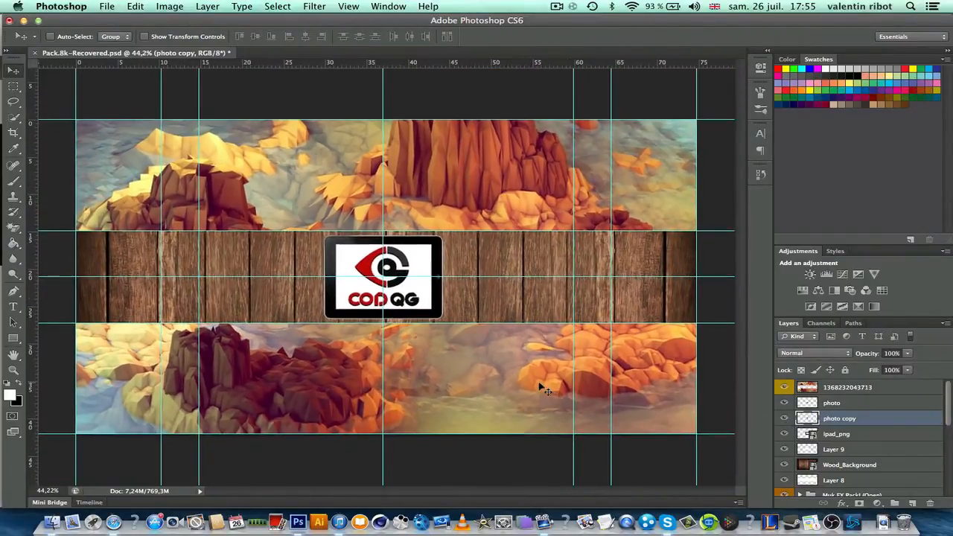
- Check the finished COD QG banner in Safari and place feuille_papier_cahier.png from the Desktop Technologie Banner folder into the Photoshop document
{"action": "left_click", "coordinate": [113, 521]}
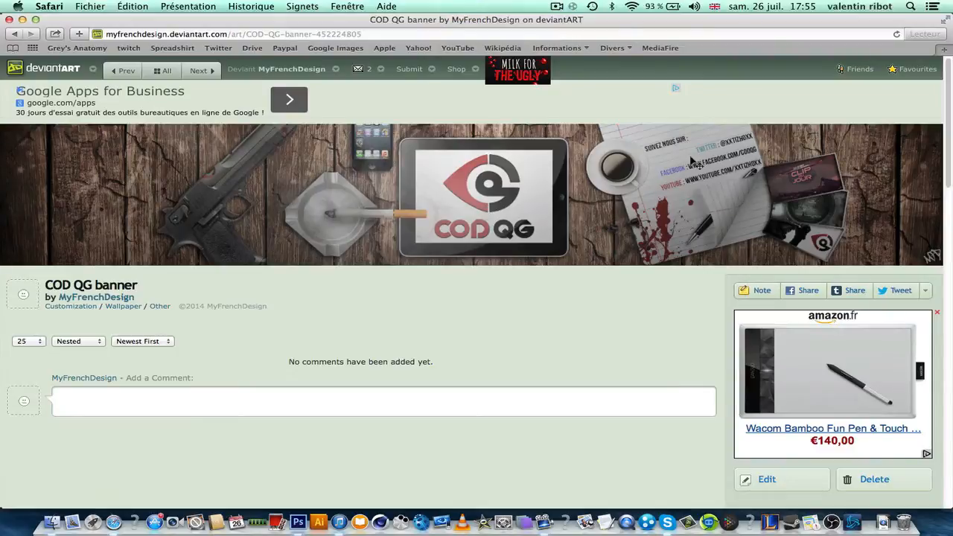
{"action": "left_click", "coordinate": [298, 522]}
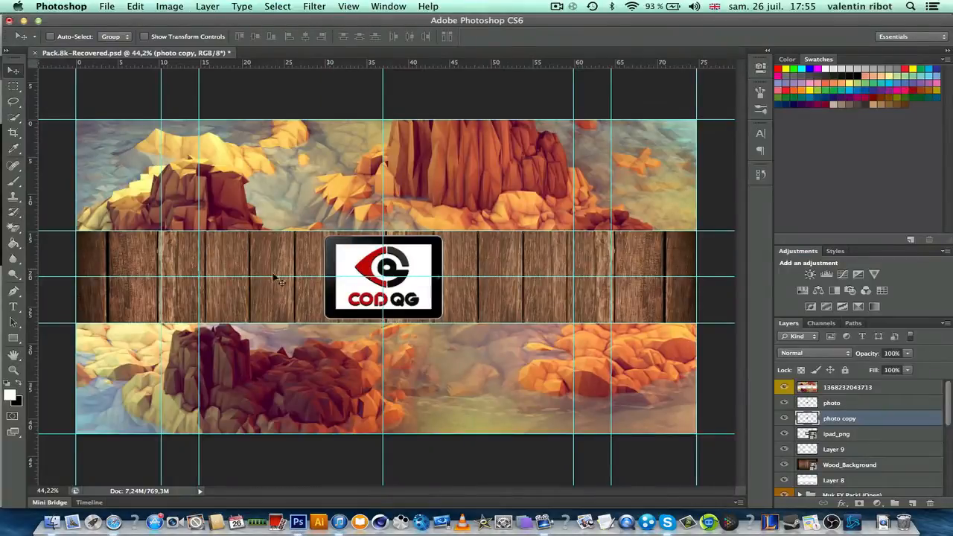
{"action": "left_click", "coordinate": [49, 523]}
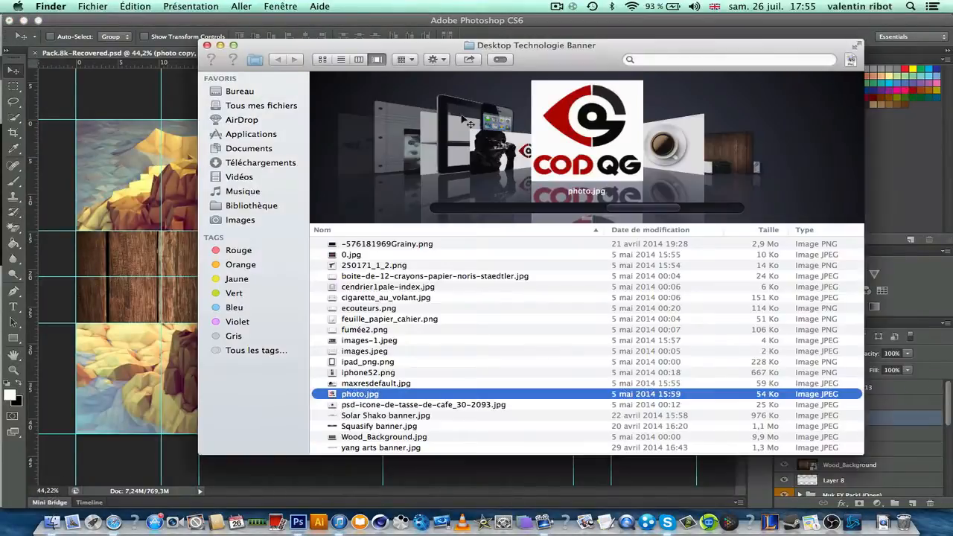
{"action": "scroll", "coordinate": [469, 123], "scroll_direction": "up", "scroll_amount": 7}
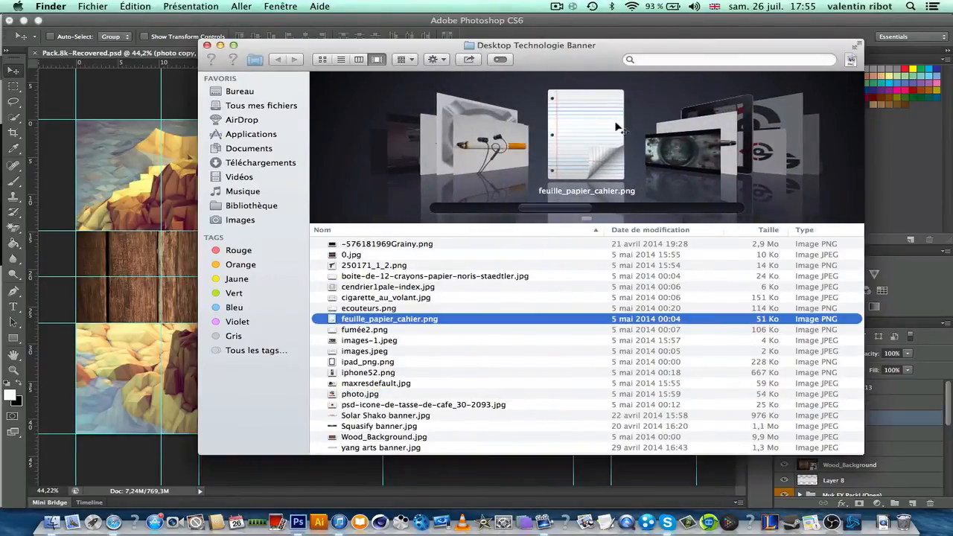
{"action": "left_click_drag", "start_coordinate": [607, 130], "coordinate": [112, 289]}
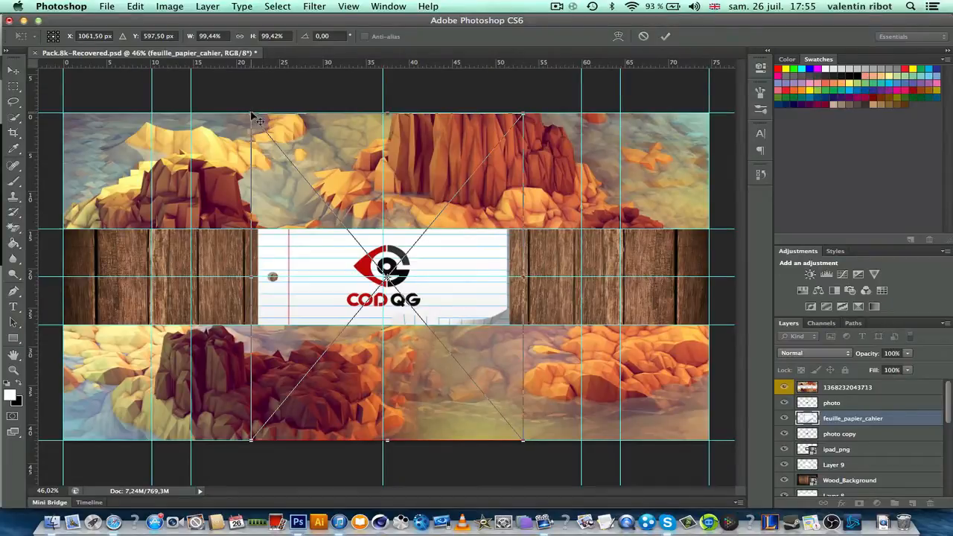
- Scale the placed notebook sheet down to about 31% and position it directly to the right of the iPad
{"action": "left_click_drag", "start_coordinate": [252, 117], "coordinate": [353, 227]}
{"action": "left_click_drag", "start_coordinate": [349, 452], "coordinate": [452, 341]}
{"action": "scroll", "coordinate": [451, 341], "scroll_direction": "up", "scroll_amount": 8}
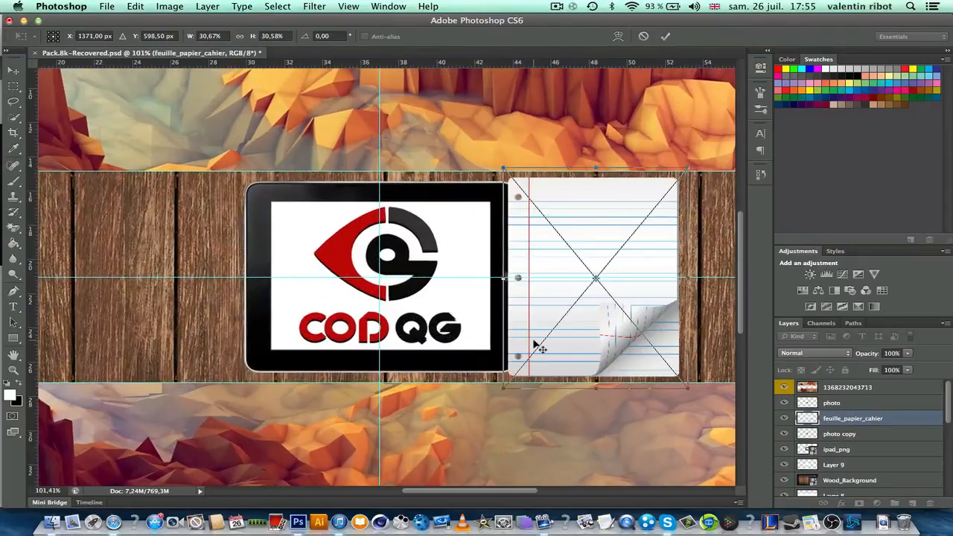
{"action": "scroll", "coordinate": [534, 344], "scroll_direction": "right", "scroll_amount": 4}
- Rotate the notebook sheet to about -35°, enlarge it to about 37%, shift it farther right with its top cropped by the banner edge, and commit
{"action": "left_click_drag", "start_coordinate": [622, 242], "coordinate": [610, 256]}
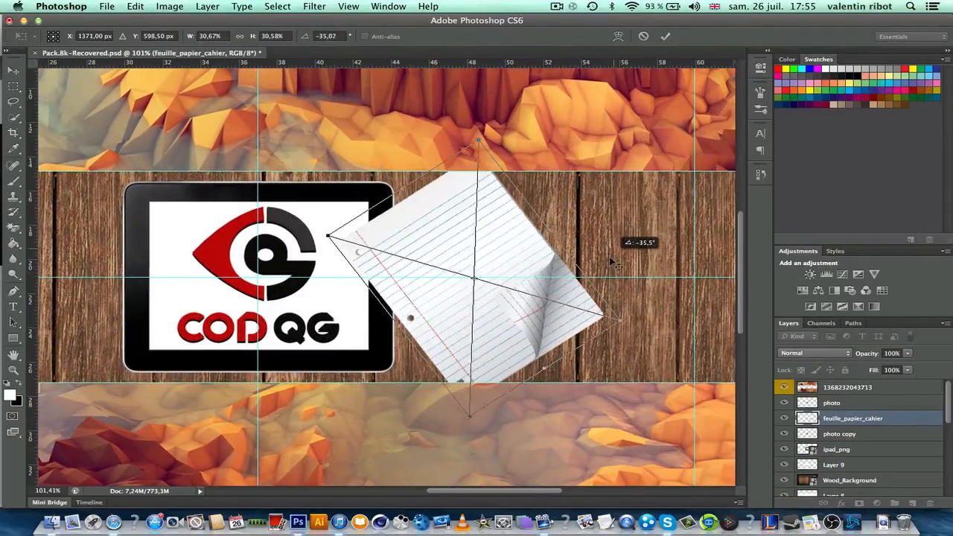
{"action": "left_click_drag", "start_coordinate": [526, 253], "coordinate": [597, 160]}
{"action": "left_click_drag", "start_coordinate": [537, 350], "coordinate": [532, 396]}
{"action": "left_click_drag", "start_coordinate": [530, 328], "coordinate": [555, 309]}
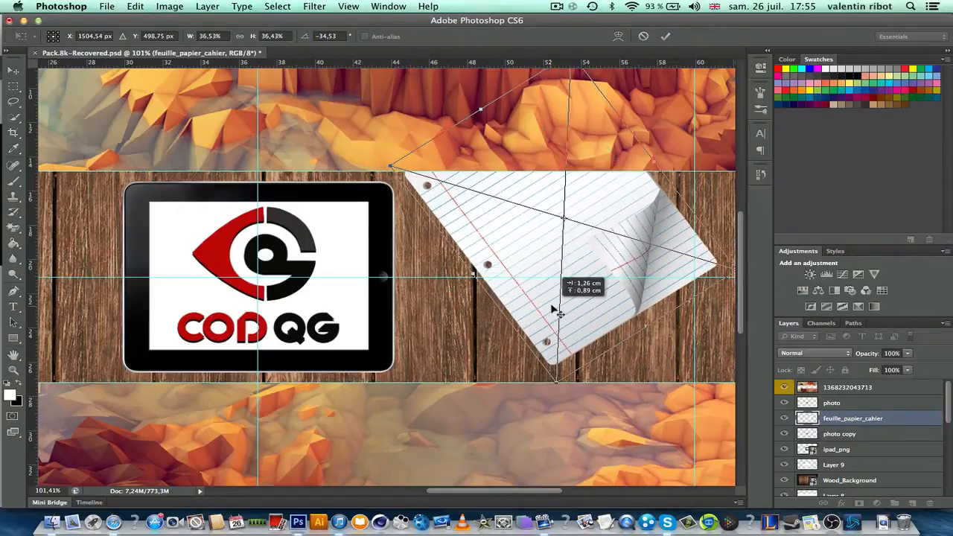
{"action": "left_click_drag", "start_coordinate": [557, 385], "coordinate": [552, 396]}
{"action": "key", "text": "Return"}
{"action": "scroll", "coordinate": [635, 340], "scroll_direction": "down", "scroll_amount": 4}
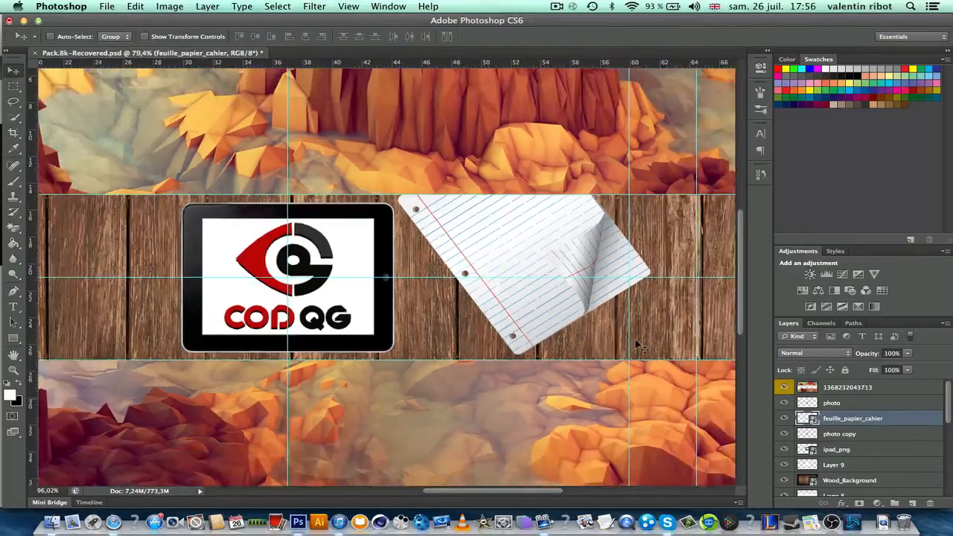
- Examine the iPad, the notebook sheet and the empty wood beside them across the banner, close up and as a whole
{"action": "scroll", "coordinate": [635, 340], "scroll_direction": "up", "scroll_amount": 8}
{"action": "scroll", "coordinate": [562, 298], "scroll_direction": "down", "scroll_amount": 3}
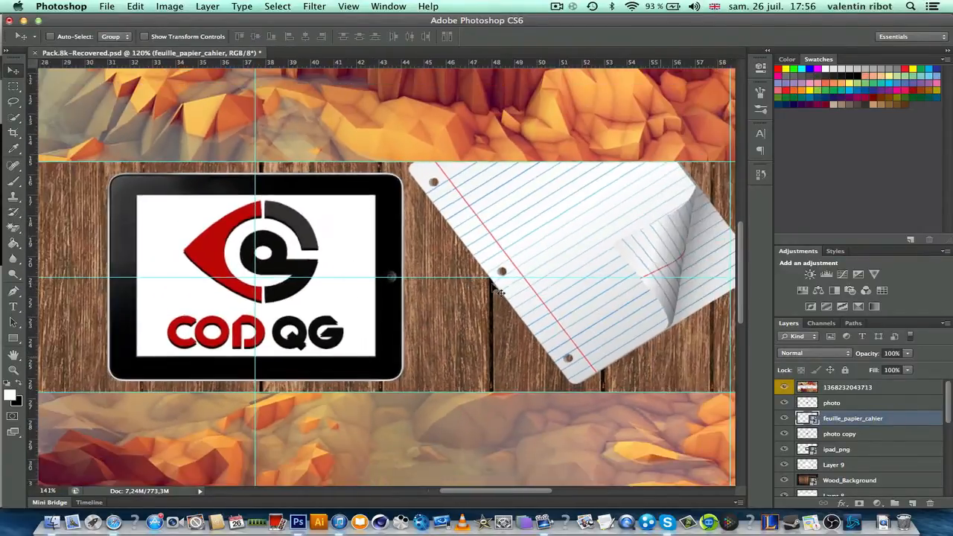
{"action": "scroll", "coordinate": [562, 298], "scroll_direction": "up", "scroll_amount": 3}
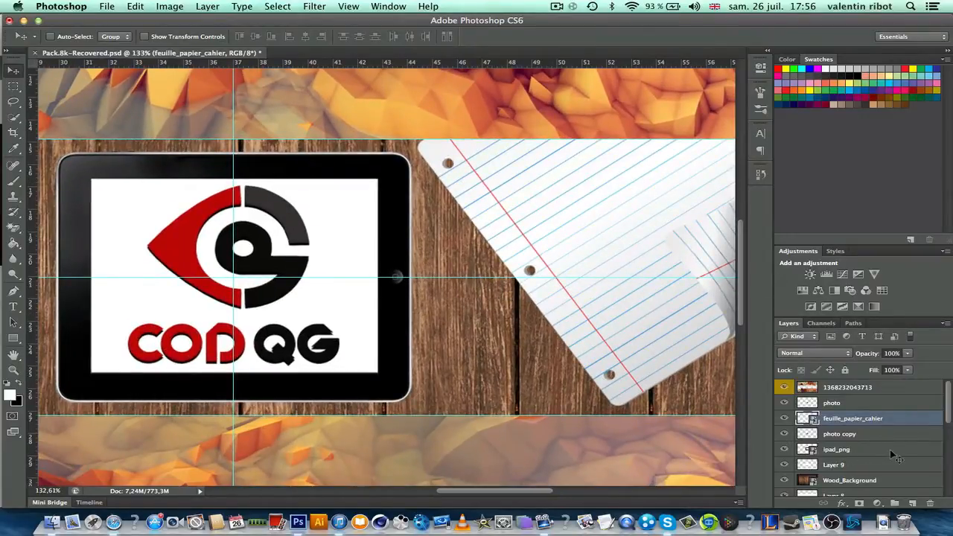
{"action": "left_click", "coordinate": [888, 453]}
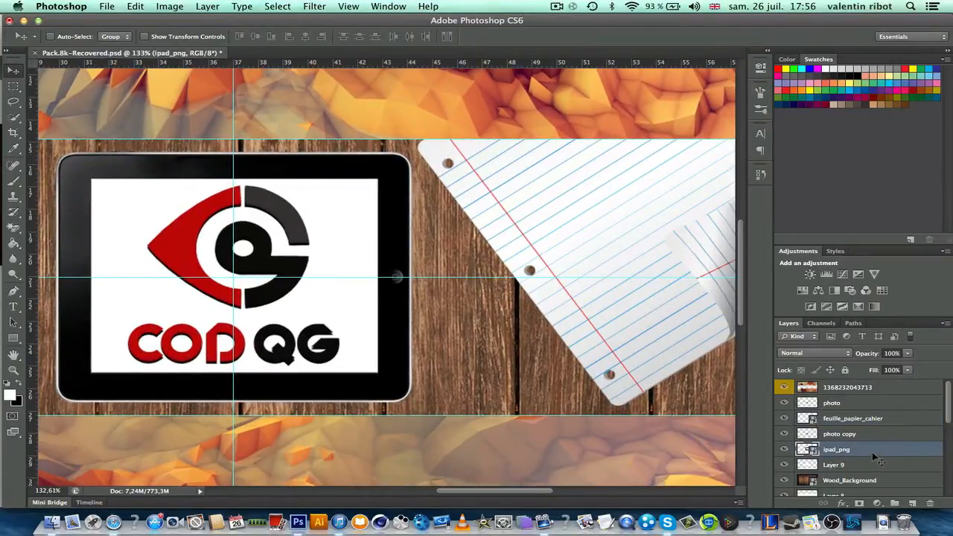
{"action": "scroll", "coordinate": [489, 319], "scroll_direction": "right", "scroll_amount": 5}
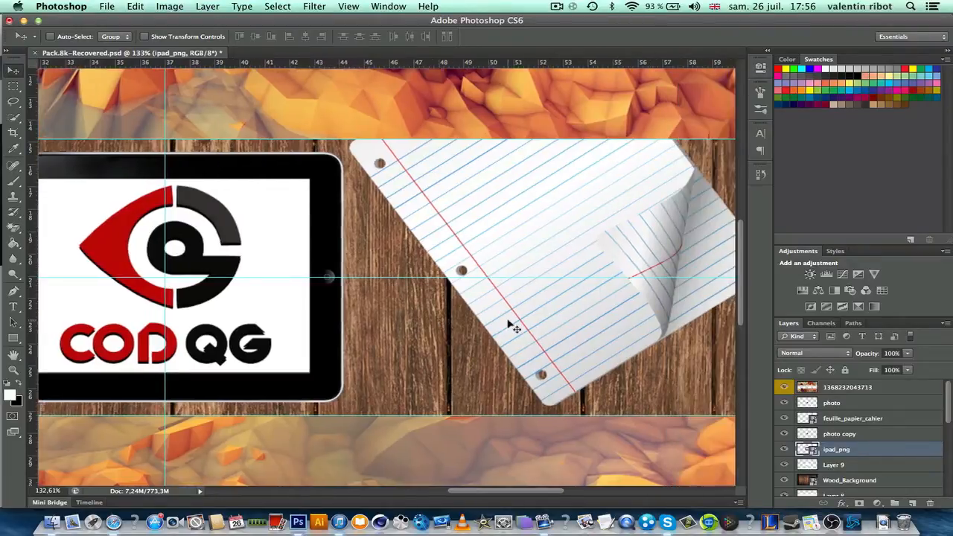
{"action": "scroll", "coordinate": [481, 302], "scroll_direction": "up", "scroll_amount": 1}
{"action": "scroll", "coordinate": [506, 305], "scroll_direction": "right", "scroll_amount": 3}
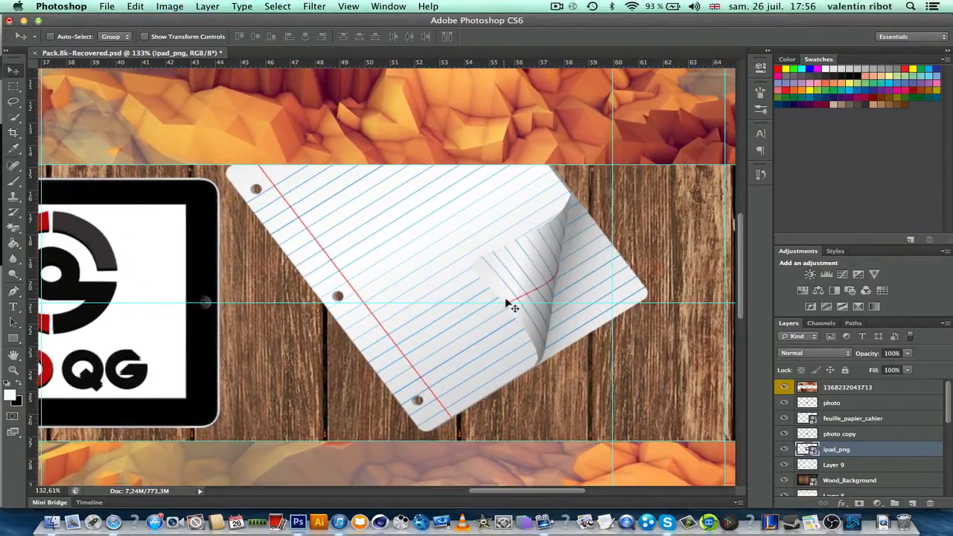
{"action": "scroll", "coordinate": [607, 308], "scroll_direction": "down", "scroll_amount": 10}
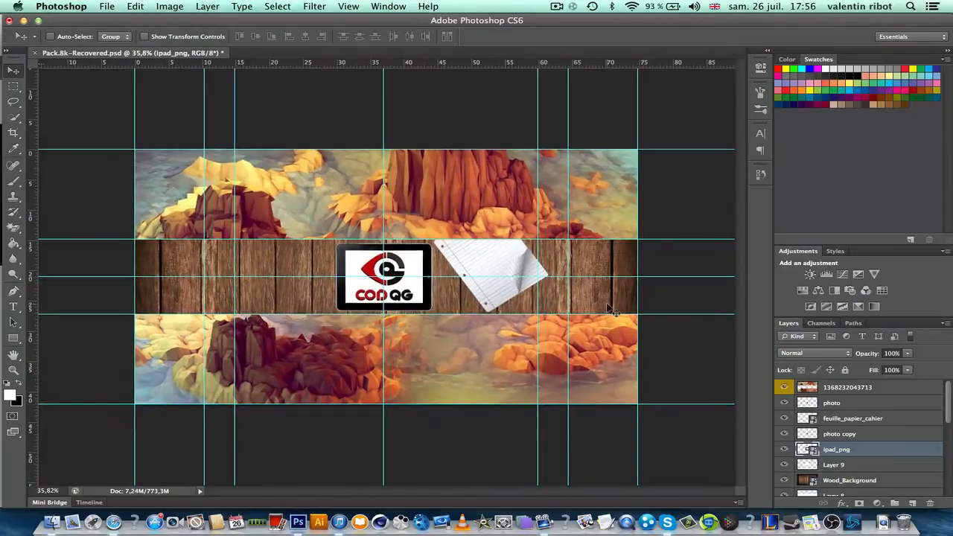
{"action": "scroll", "coordinate": [525, 274], "scroll_direction": "up", "scroll_amount": 8}
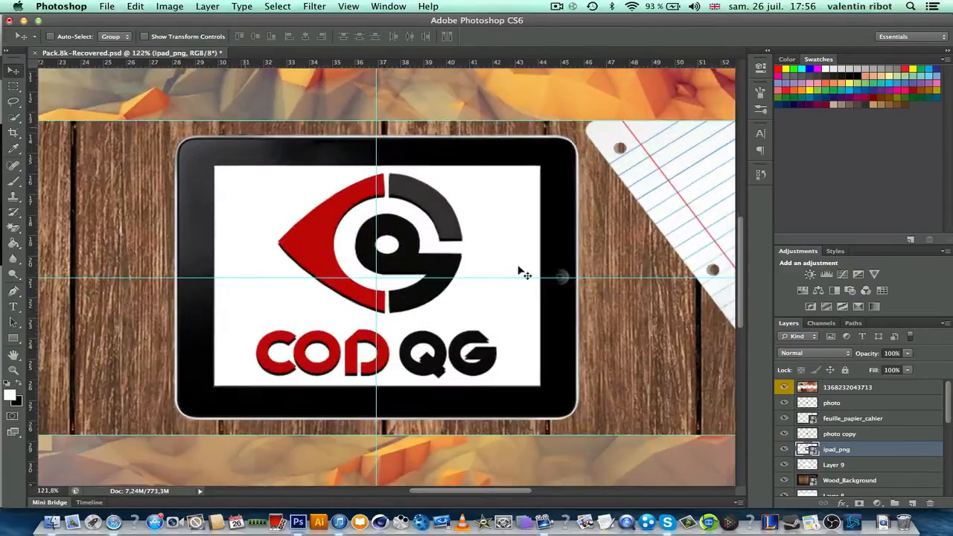
{"action": "scroll", "coordinate": [559, 283], "scroll_direction": "right", "scroll_amount": 2}
{"action": "scroll", "coordinate": [564, 293], "scroll_direction": "right", "scroll_amount": 10}
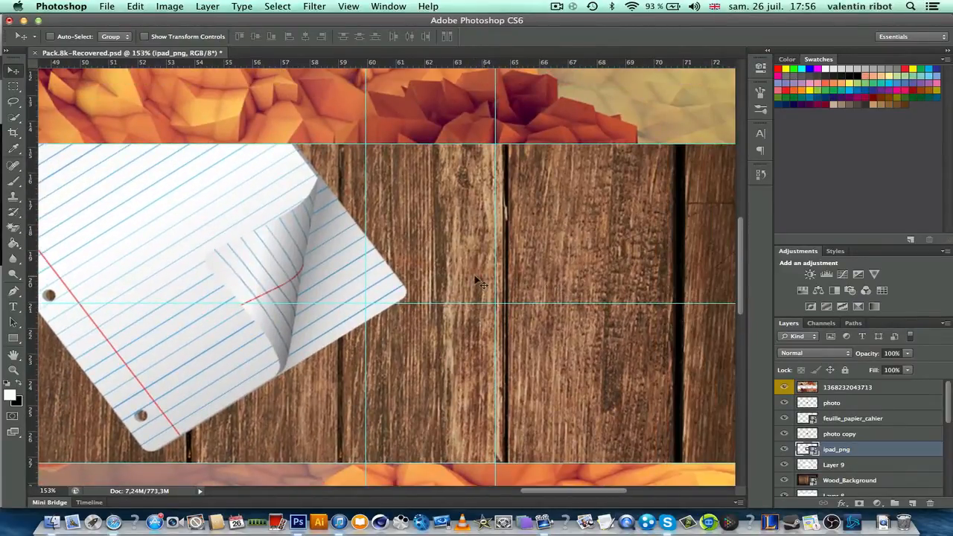
{"action": "scroll", "coordinate": [477, 277], "scroll_direction": "left", "scroll_amount": 4}
{"action": "scroll", "coordinate": [477, 276], "scroll_direction": "up", "scroll_amount": 2}
- Add a drop shadow with default settings to the feuille_papier_cahier layer and apply the layer style
{"action": "left_click", "coordinate": [896, 421]}
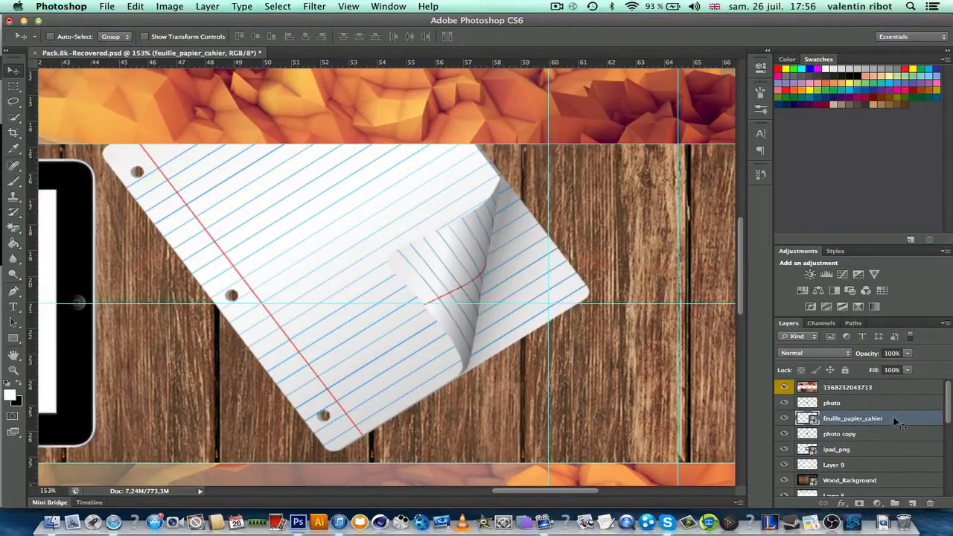
{"action": "key", "text": "h"}
{"action": "double_click", "coordinate": [893, 416]}
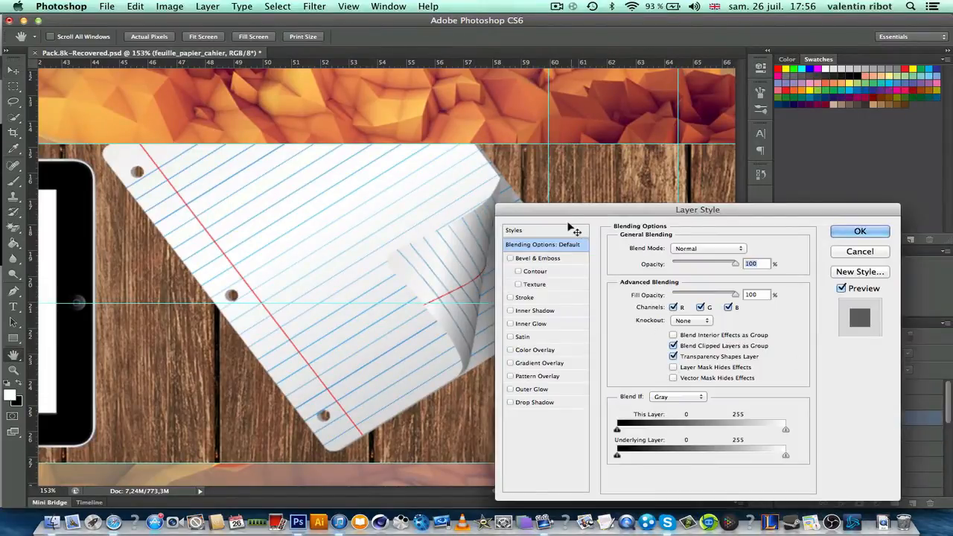
{"action": "left_click_drag", "start_coordinate": [577, 218], "coordinate": [672, 146]}
{"action": "left_click", "coordinate": [605, 330]}
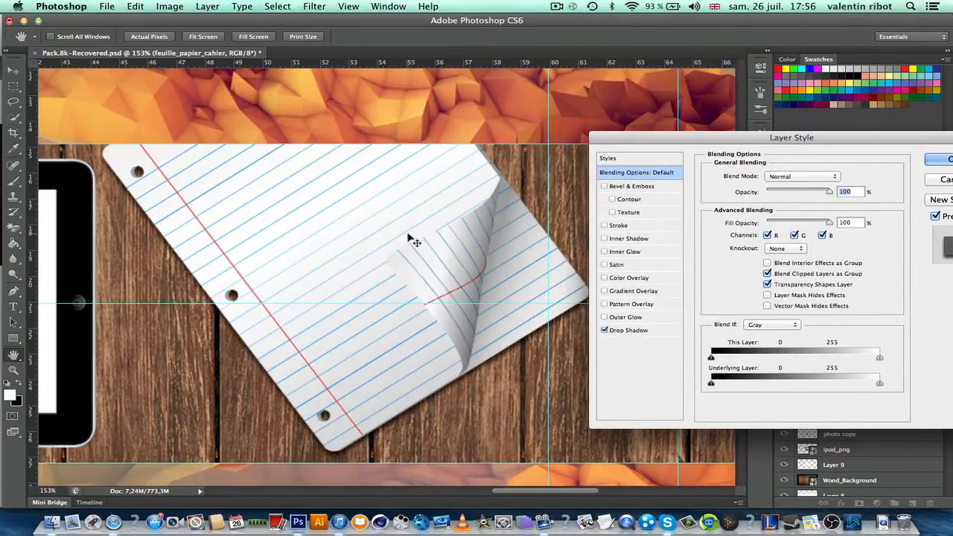
{"action": "left_click_drag", "start_coordinate": [783, 145], "coordinate": [619, 167]}
{"action": "left_click", "coordinate": [789, 178]}
{"action": "key", "text": "v"}
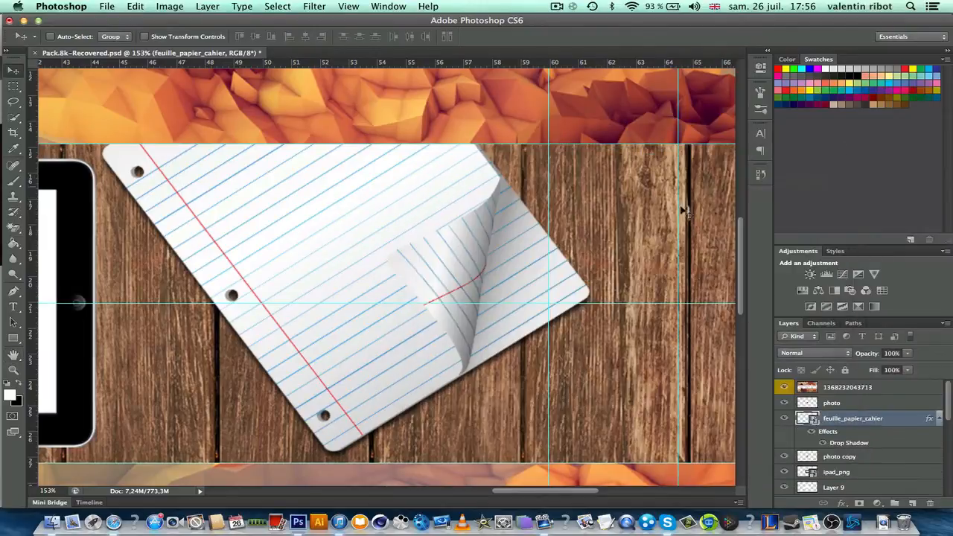
- Set the notebook sheet's drop shadow to a distance of 6 px and a size of 9 px, and apply it
{"action": "scroll", "coordinate": [358, 309], "scroll_direction": "down", "scroll_amount": 2}
{"action": "scroll", "coordinate": [358, 309], "scroll_direction": "down", "scroll_amount": 5}
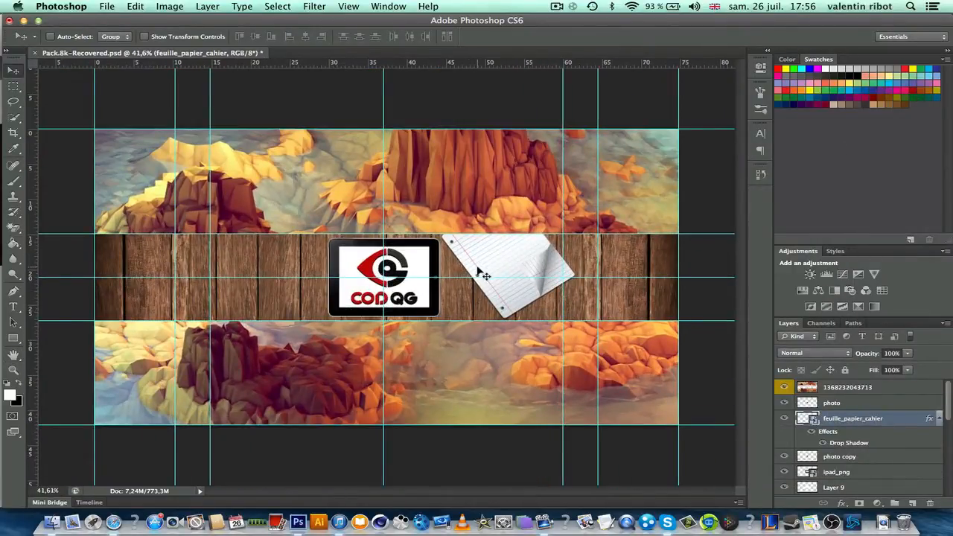
{"action": "scroll", "coordinate": [472, 313], "scroll_direction": "up", "scroll_amount": 7}
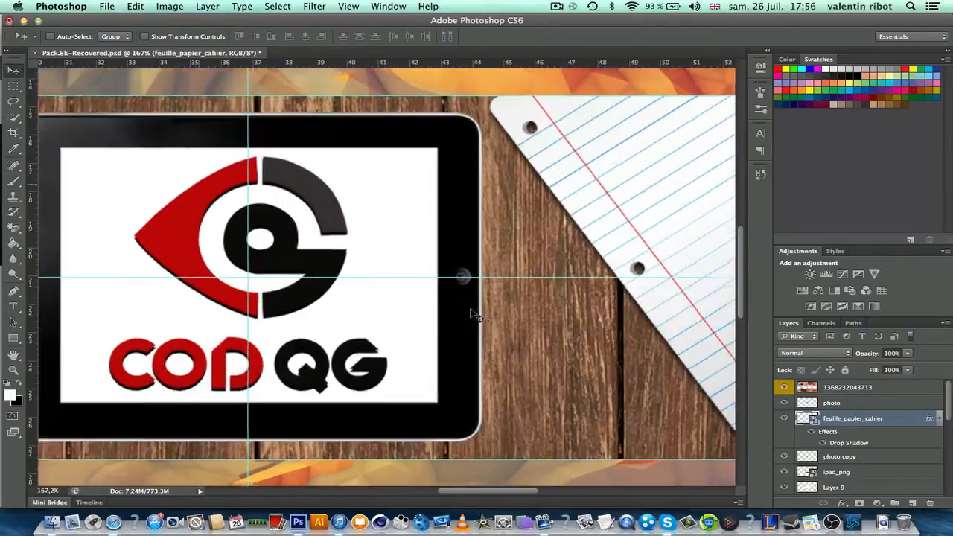
{"action": "scroll", "coordinate": [472, 313], "scroll_direction": "down", "scroll_amount": 3}
{"action": "scroll", "coordinate": [477, 321], "scroll_direction": "down", "scroll_amount": 2}
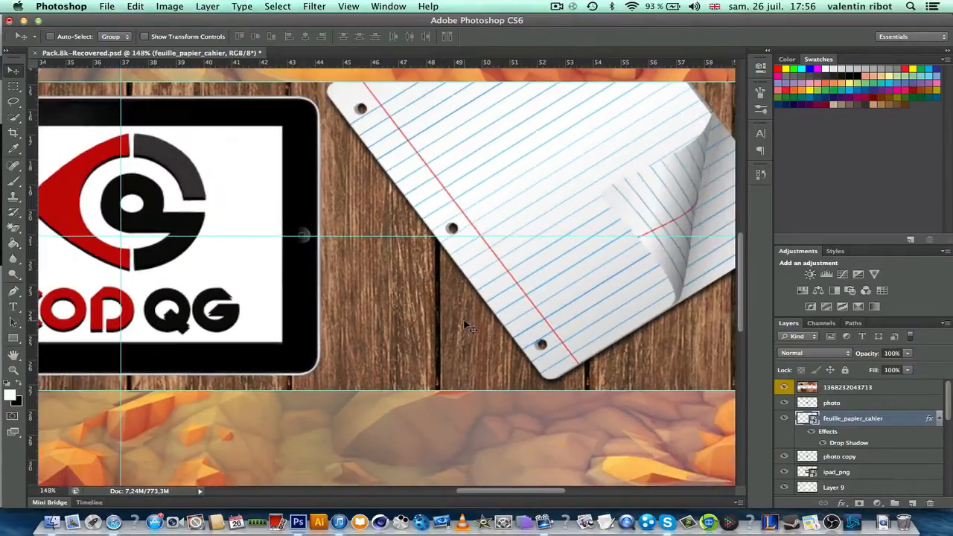
{"action": "double_click", "coordinate": [873, 447]}
{"action": "left_click_drag", "start_coordinate": [613, 156], "coordinate": [873, 227]}
{"action": "left_click_drag", "start_coordinate": [864, 345], "coordinate": [888, 350]}
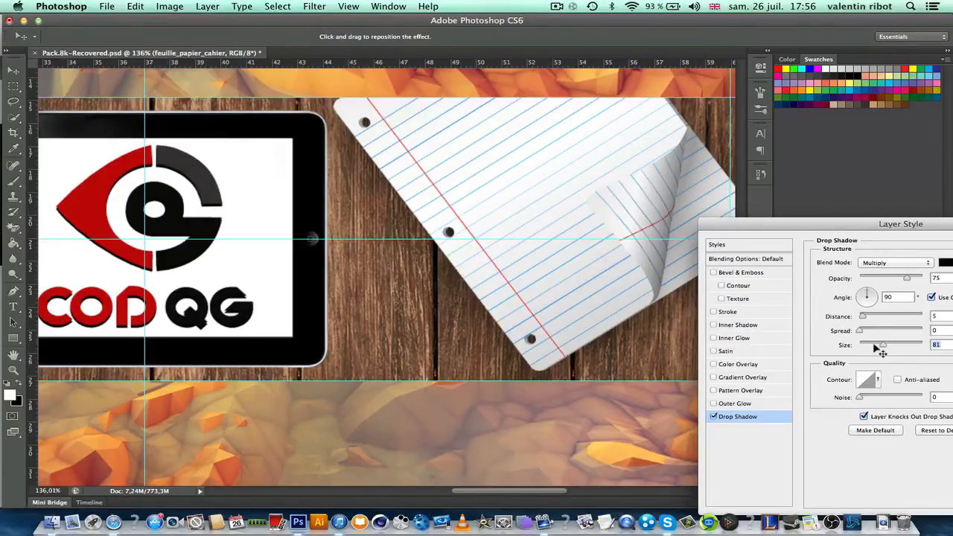
{"action": "left_click_drag", "start_coordinate": [881, 353], "coordinate": [868, 354]}
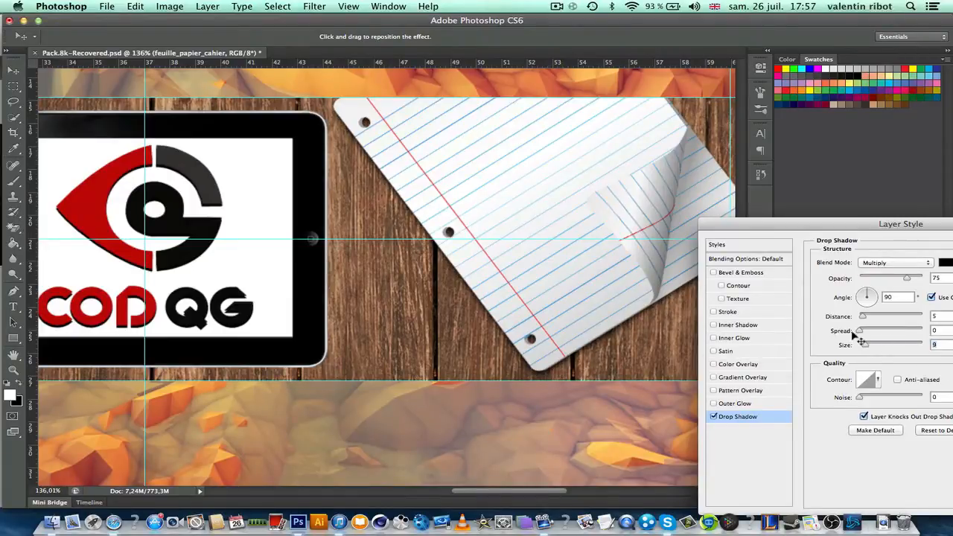
{"action": "left_click_drag", "start_coordinate": [862, 315], "coordinate": [864, 316]}
{"action": "left_click_drag", "start_coordinate": [715, 224], "coordinate": [520, 191]}
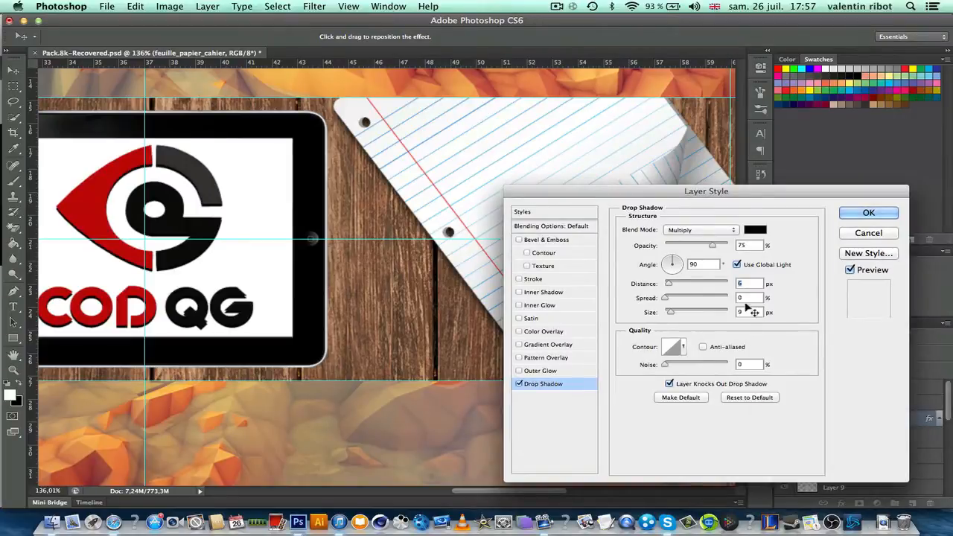
{"action": "left_click", "coordinate": [869, 213]}
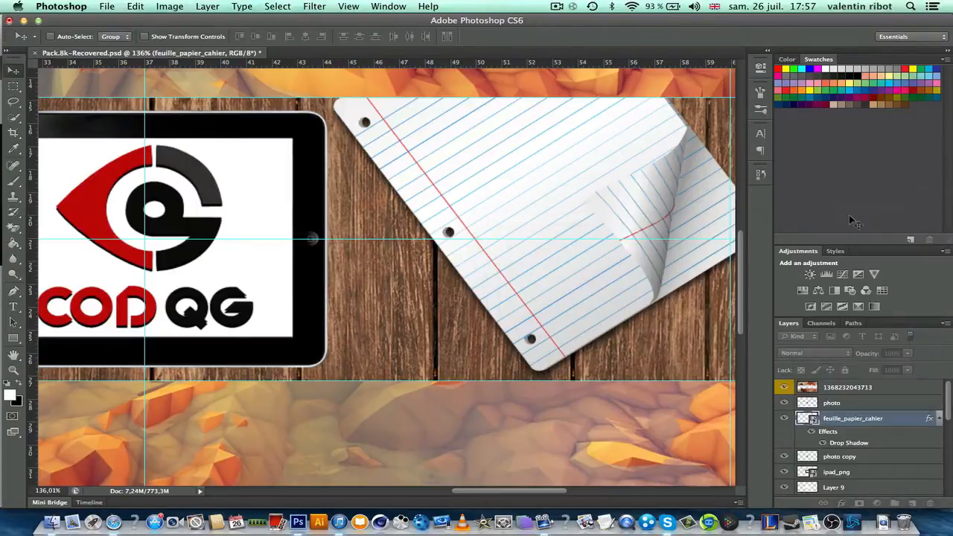
- Add a drop shadow to the ipad_png layer, keeping the default 75% opacity, 5 px distance and 5 px size
{"action": "scroll", "coordinate": [618, 233], "scroll_direction": "down", "scroll_amount": 1}
{"action": "scroll", "coordinate": [618, 233], "scroll_direction": "down", "scroll_amount": 6}
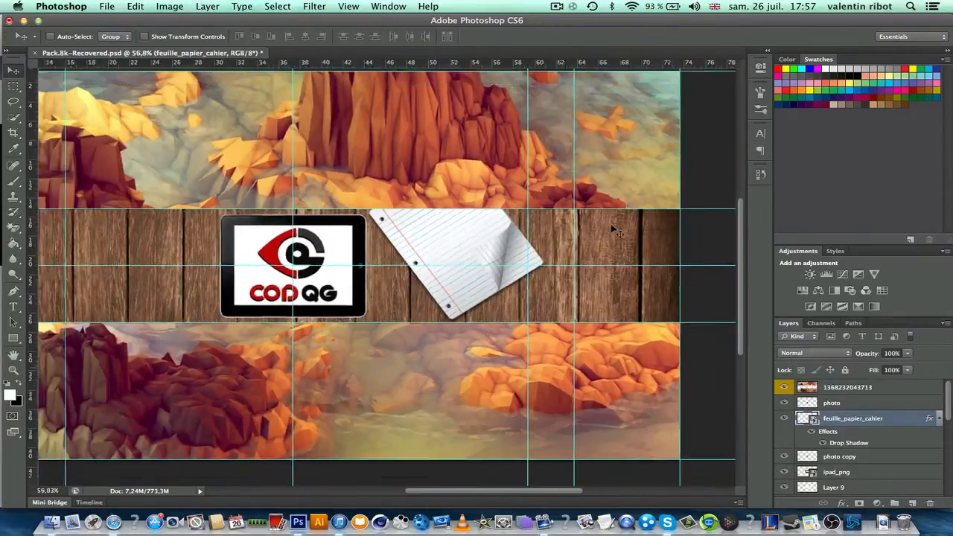
{"action": "scroll", "coordinate": [619, 234], "scroll_direction": "up", "scroll_amount": 5}
{"action": "scroll", "coordinate": [614, 229], "scroll_direction": "down", "scroll_amount": 1}
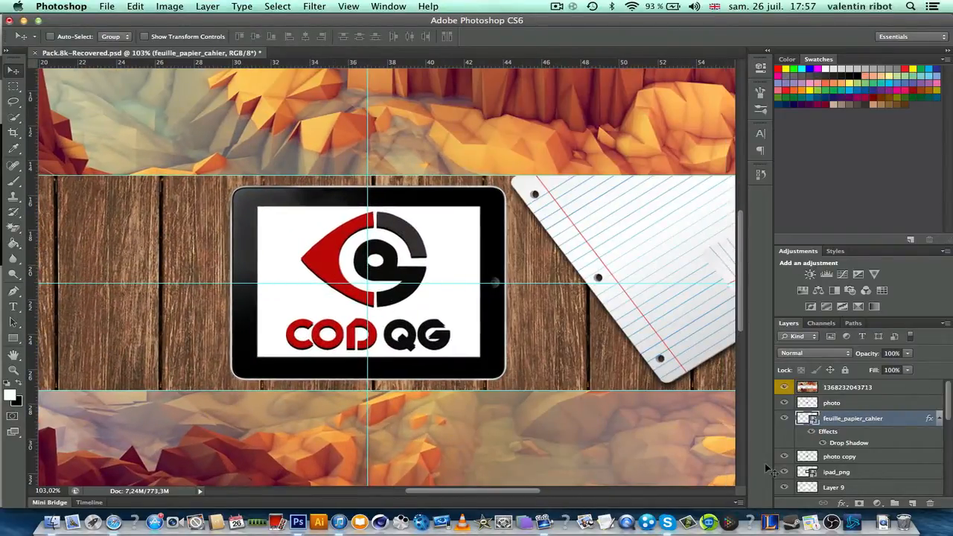
{"action": "double_click", "coordinate": [864, 476]}
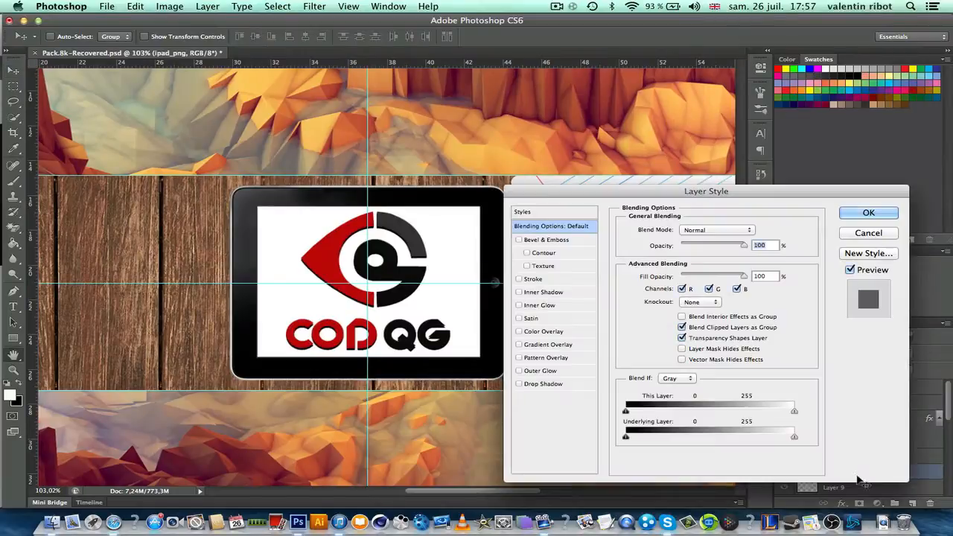
{"action": "left_click", "coordinate": [519, 383]}
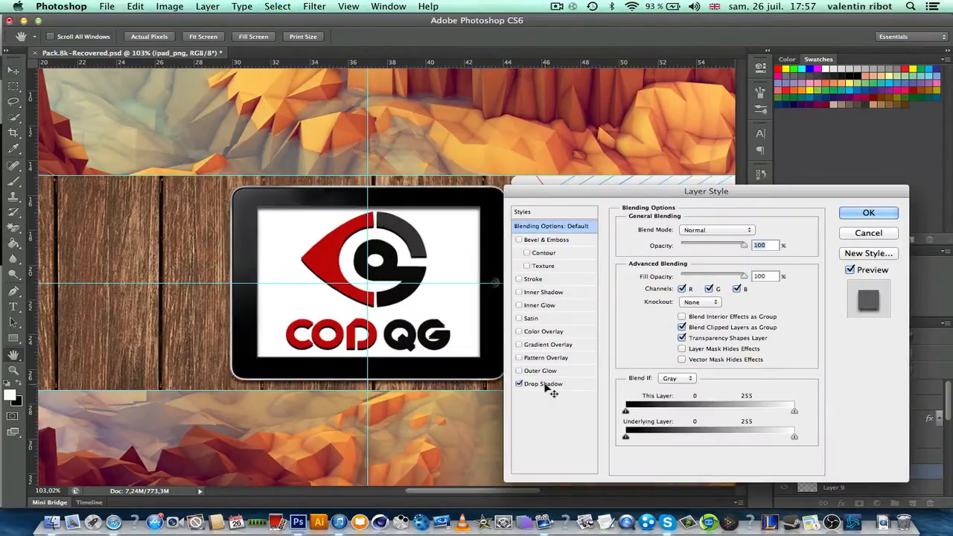
{"action": "left_click", "coordinate": [542, 384]}
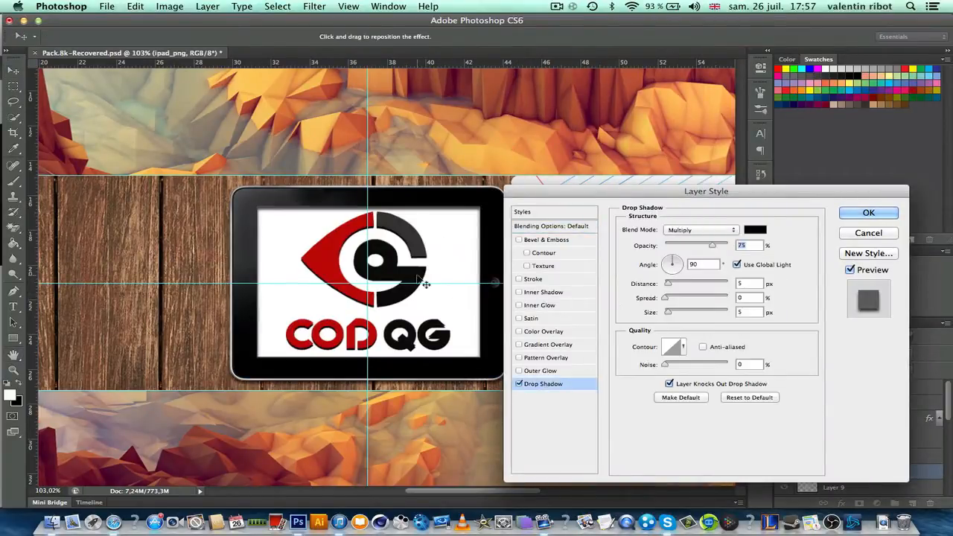
{"action": "left_click", "coordinate": [846, 217]}
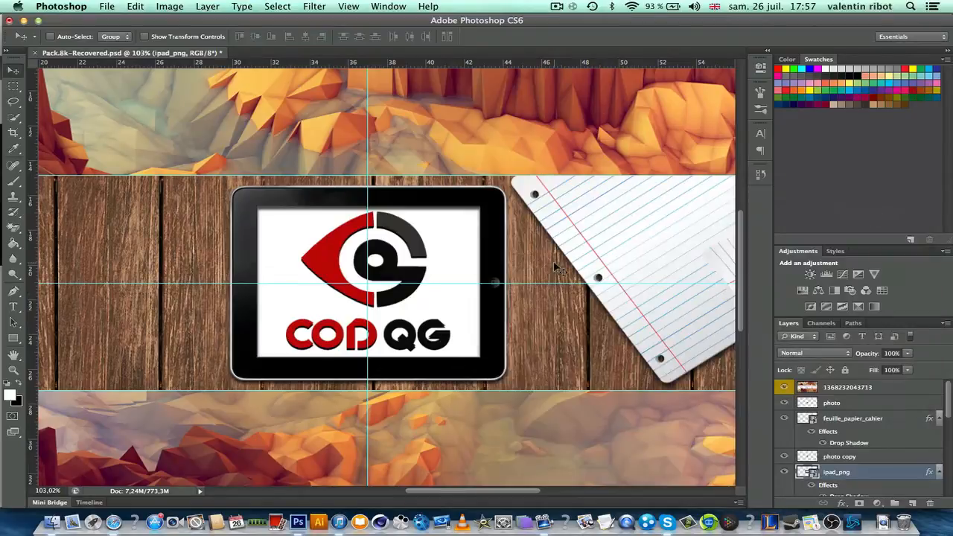
- Inspect the iPad's inner and outer edges close up and toggle its drop shadow effect to compare the look with and without it
{"action": "scroll", "coordinate": [555, 268], "scroll_direction": "up", "scroll_amount": 5}
{"action": "scroll", "coordinate": [458, 272], "scroll_direction": "down", "scroll_amount": 2}
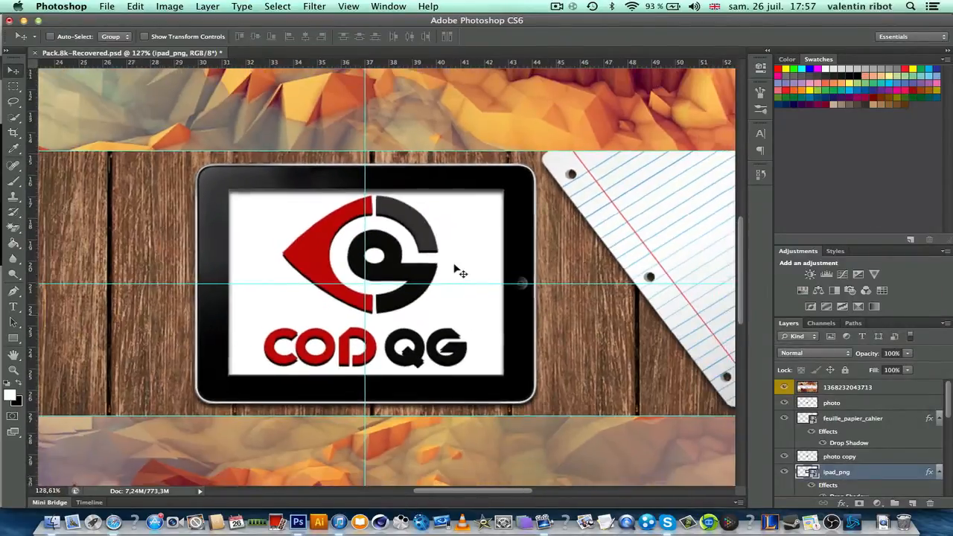
{"action": "scroll", "coordinate": [459, 272], "scroll_direction": "up", "scroll_amount": 4}
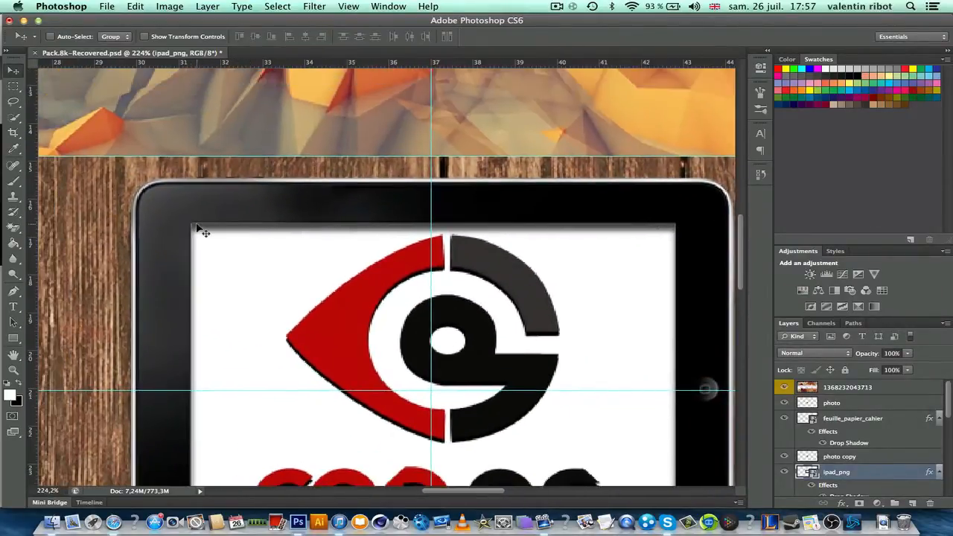
{"action": "scroll", "coordinate": [666, 242], "scroll_direction": "down", "scroll_amount": 4}
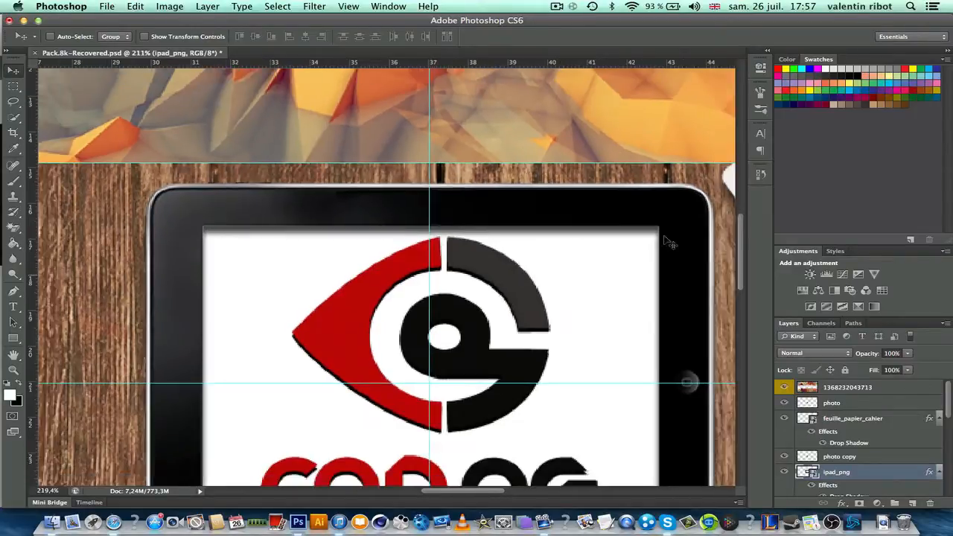
{"action": "scroll", "coordinate": [580, 367], "scroll_direction": "up", "scroll_amount": 2}
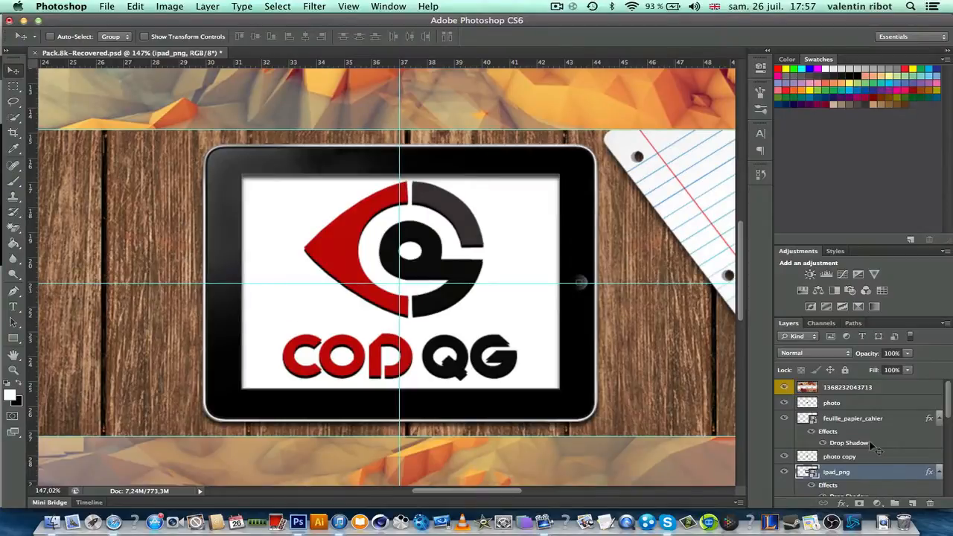
{"action": "scroll", "coordinate": [878, 447], "scroll_direction": "down", "scroll_amount": 3}
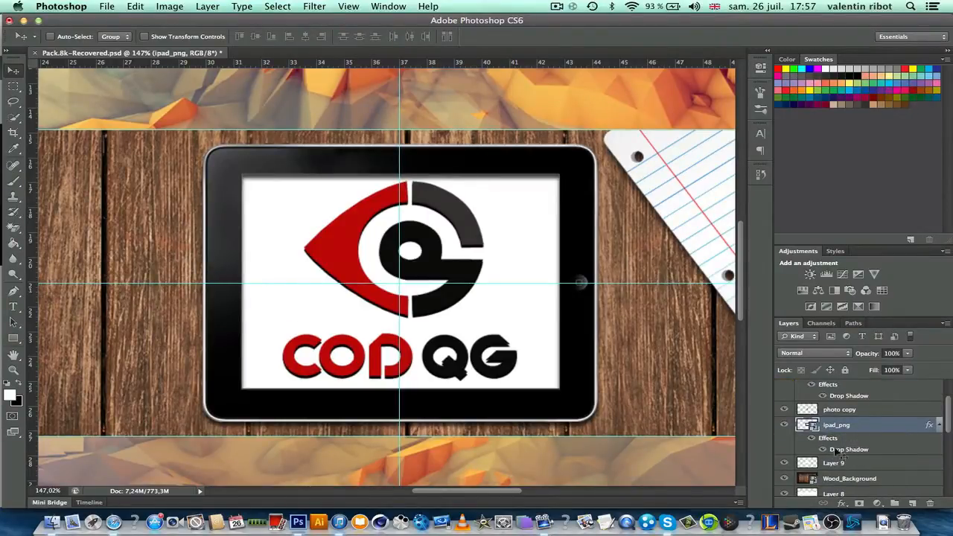
{"action": "left_click", "coordinate": [823, 450]}
{"action": "left_click", "coordinate": [822, 450]}
{"action": "left_click", "coordinate": [823, 450]}
{"action": "left_click", "coordinate": [823, 450]}
- Convert the iPad's drop shadow effect into its own separate layer
{"action": "right_click", "coordinate": [841, 451]}
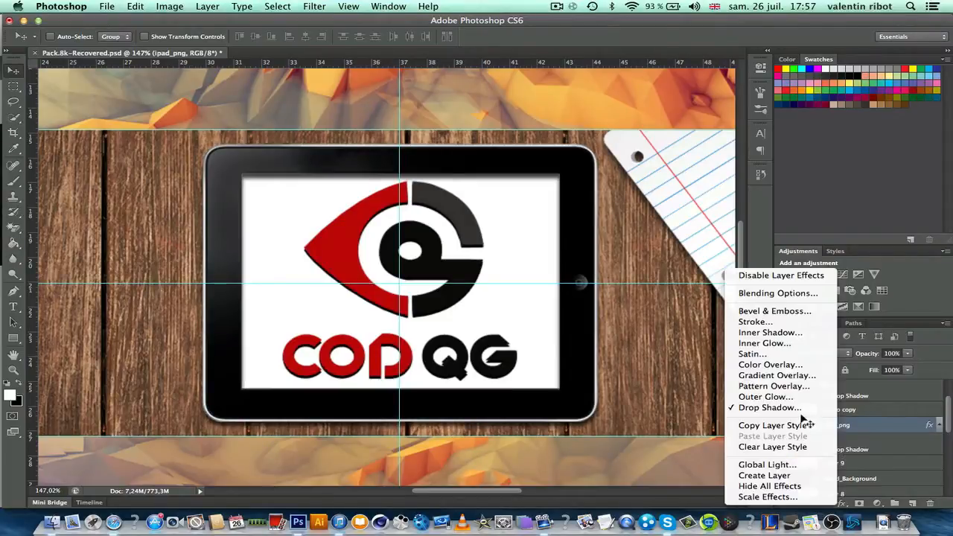
{"action": "left_click", "coordinate": [787, 479]}
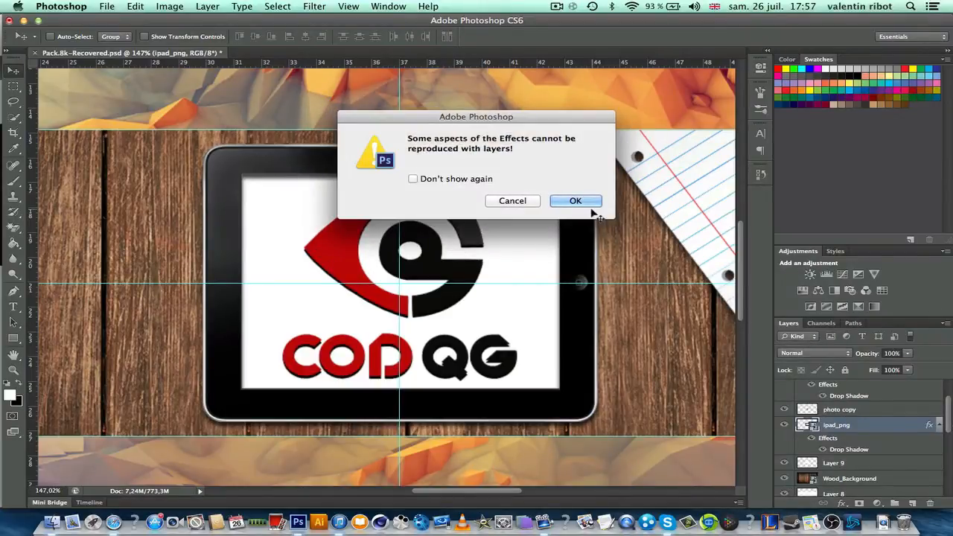
{"action": "left_click", "coordinate": [594, 203]}
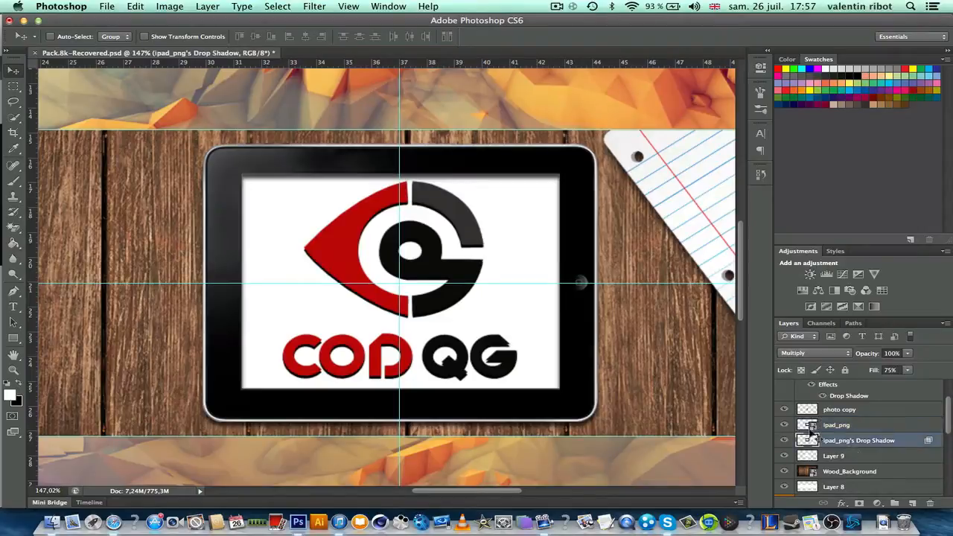
- Hide the iPad temporarily and toggle its separated shadow layer to check what the shadow covers, leaving both layers visible
{"action": "left_click", "coordinate": [784, 425]}
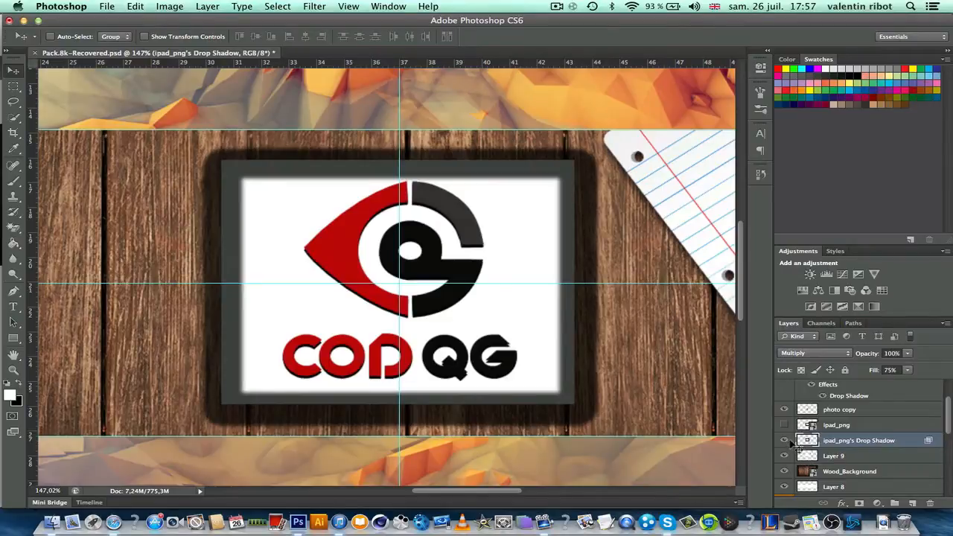
{"action": "left_click", "coordinate": [787, 441]}
{"action": "left_click", "coordinate": [786, 441]}
{"action": "left_click", "coordinate": [786, 441]}
{"action": "left_click", "coordinate": [786, 441]}
{"action": "left_click", "coordinate": [785, 424]}
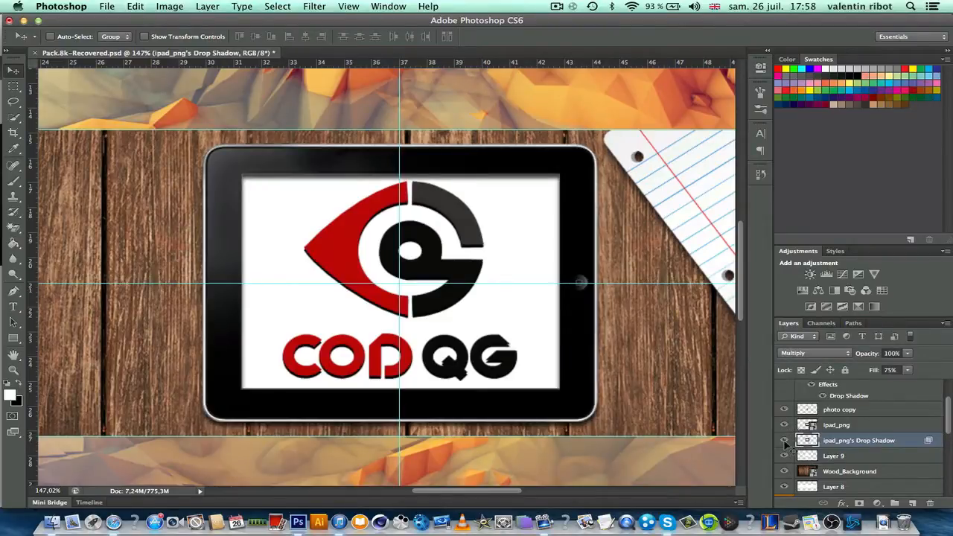
- Delete the parts of the iPad's separated shadow layer that fall along the top and left edges of the iPad screen
{"action": "left_click", "coordinate": [13, 86]}
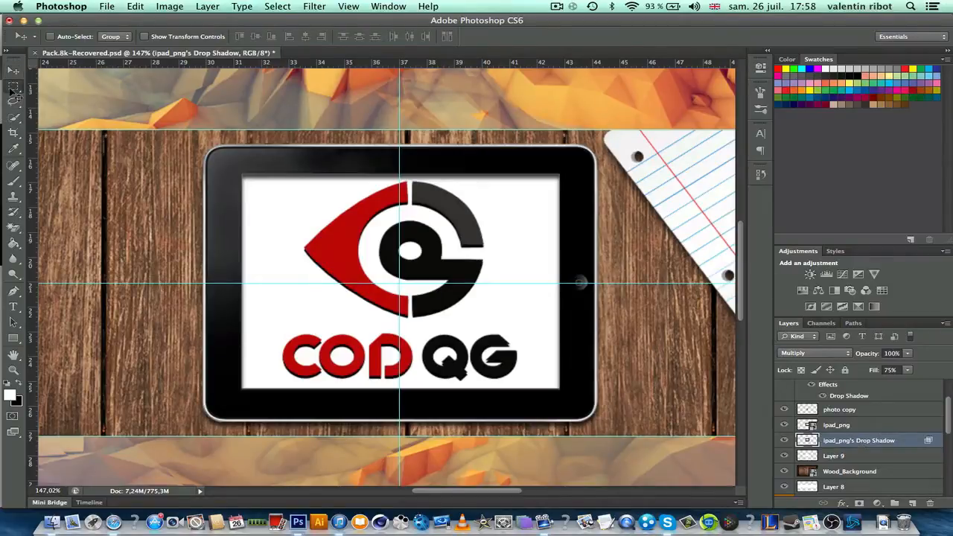
{"action": "left_click_drag", "start_coordinate": [150, 130], "coordinate": [609, 187]}
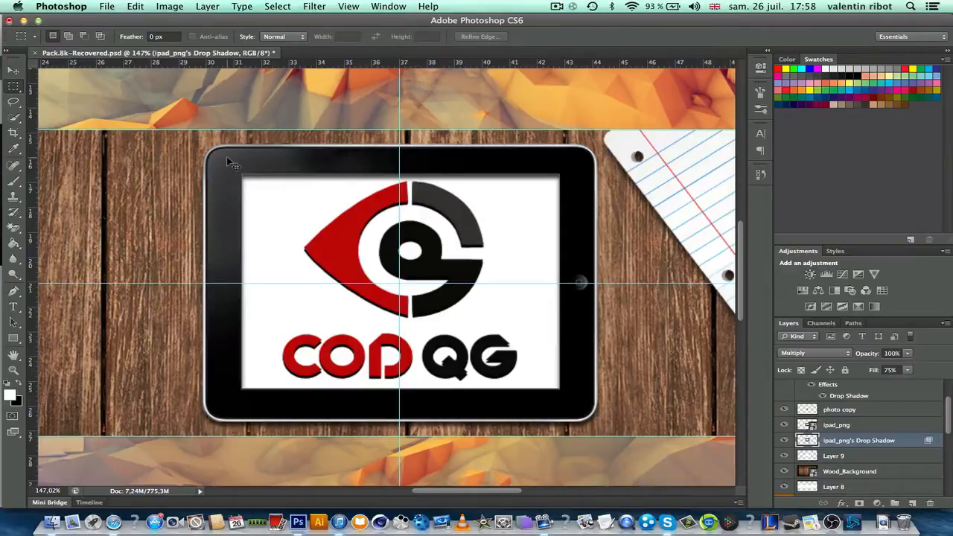
{"action": "left_click_drag", "start_coordinate": [226, 156], "coordinate": [582, 216]}
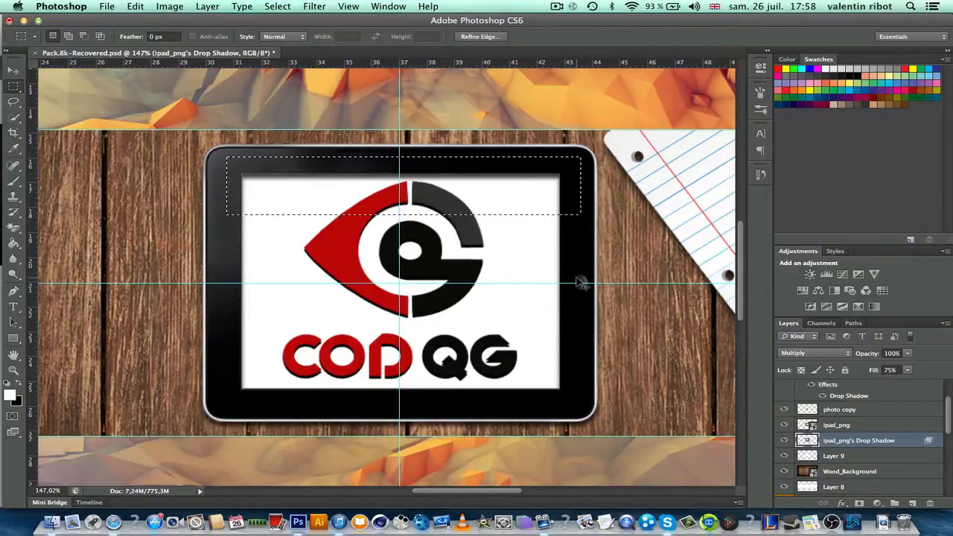
{"action": "key", "text": "Delete"}
{"action": "key", "text": "ctrl+d"}
{"action": "left_click_drag", "start_coordinate": [234, 163], "coordinate": [262, 398]}
{"action": "key", "text": "Delete"}
{"action": "key", "text": "ctrl+d"}
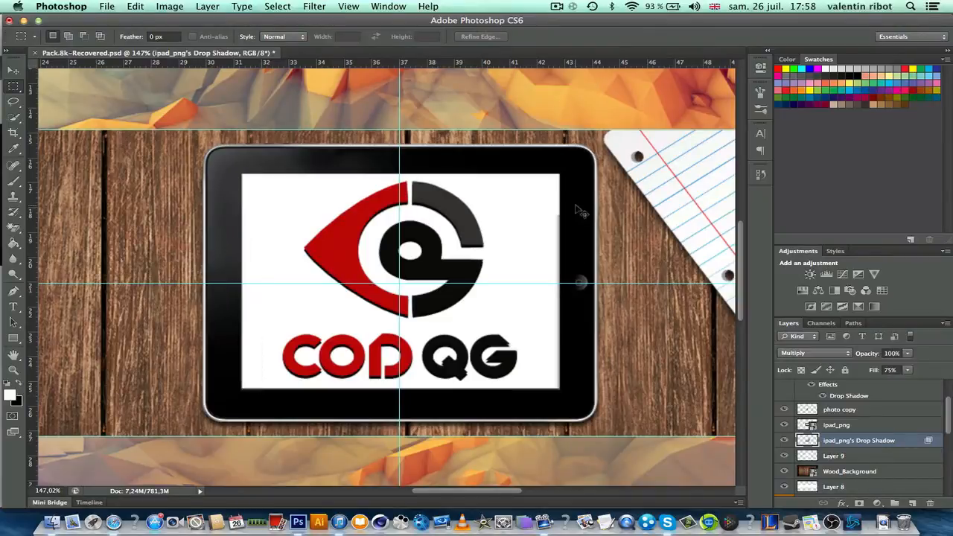
- Delete the remaining shadow along the right and bottom edges of the iPad screen, then clear the selection
{"action": "left_click_drag", "start_coordinate": [568, 169], "coordinate": [542, 386]}
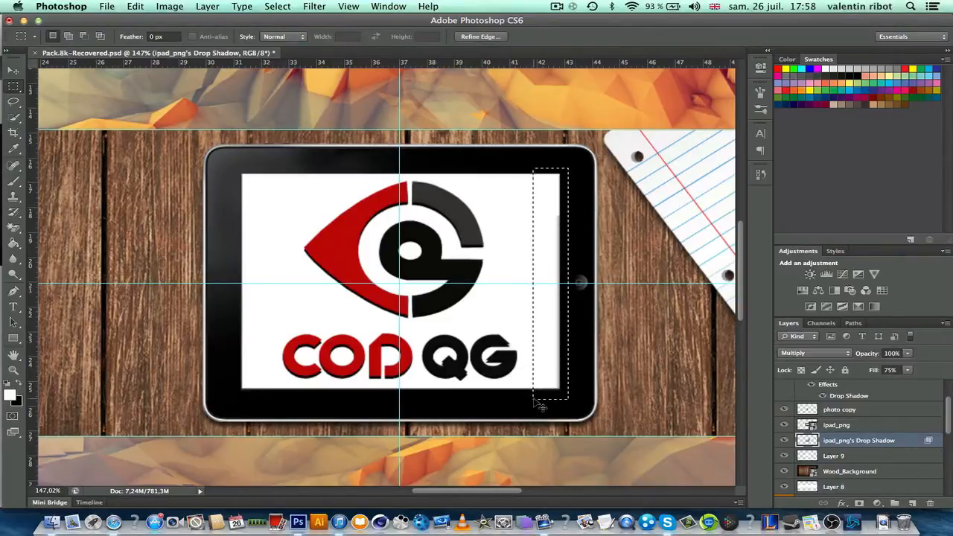
{"action": "key", "text": "Delete"}
{"action": "key", "text": "ctrl+d"}
{"action": "left_click_drag", "start_coordinate": [226, 364], "coordinate": [581, 414]}
{"action": "key", "text": "Delete"}
{"action": "key", "text": "ctrl+d"}
{"action": "scroll", "coordinate": [576, 404], "scroll_direction": "down", "scroll_amount": 10}
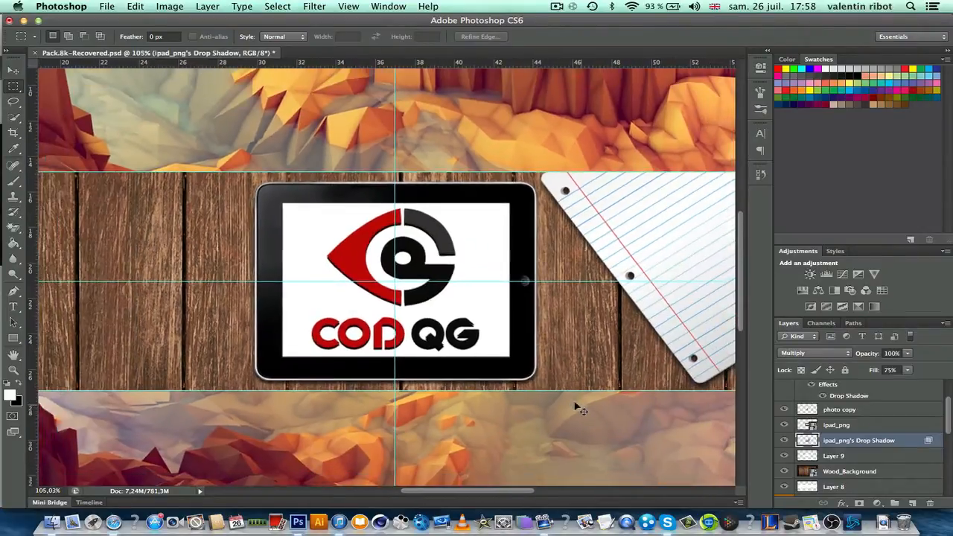
{"action": "scroll", "coordinate": [507, 409], "scroll_direction": "down", "scroll_amount": 3}
{"action": "scroll", "coordinate": [507, 408], "scroll_direction": "up", "scroll_amount": 8}
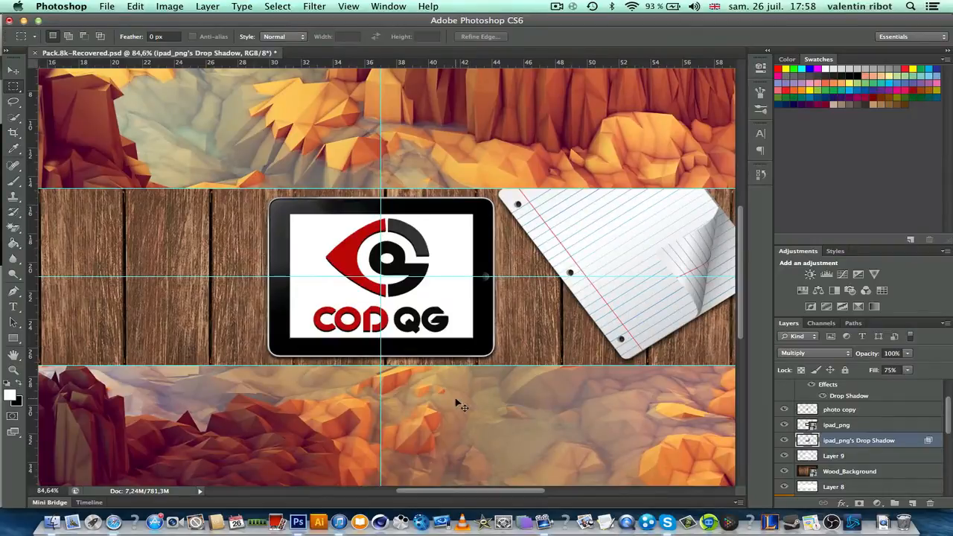
- Place psd-icone-de-tasse-de-cafe_30-2093.jpg from Finder's Desktop Technologie Banner folder into the banner and move its layer to the top of the stack
{"action": "key", "text": "F2"}
{"action": "scroll", "coordinate": [430, 360], "scroll_direction": "right", "scroll_amount": 3}
{"action": "left_click", "coordinate": [52, 523]}
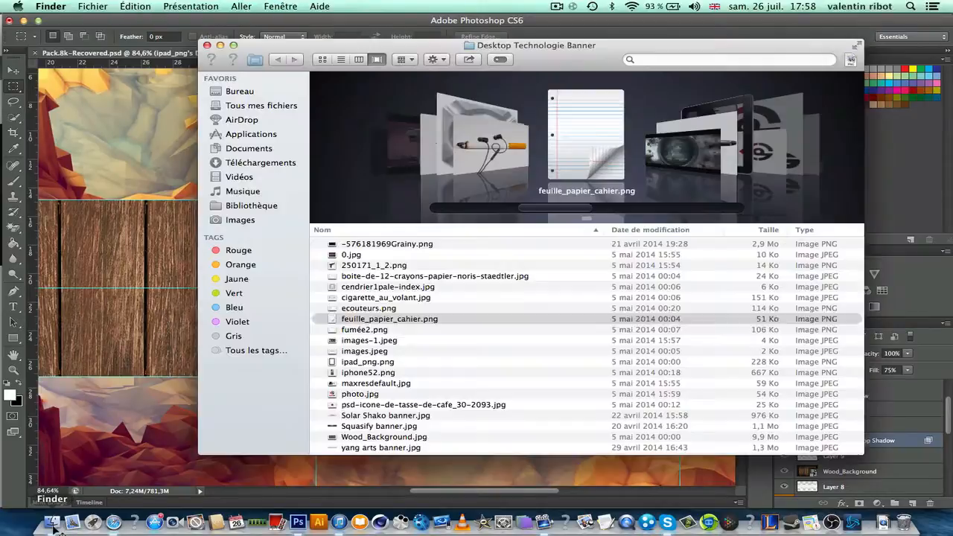
{"action": "scroll", "coordinate": [634, 133], "scroll_direction": "right", "scroll_amount": 9}
{"action": "scroll", "coordinate": [566, 149], "scroll_direction": "left", "scroll_amount": 1}
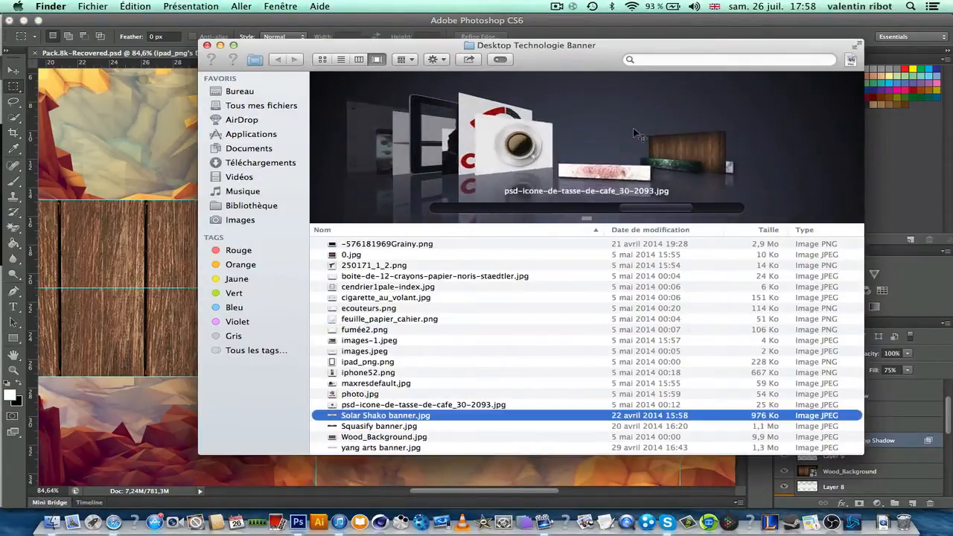
{"action": "left_click_drag", "start_coordinate": [549, 157], "coordinate": [112, 269]}
{"action": "left_click_drag", "start_coordinate": [363, 267], "coordinate": [451, 263]}
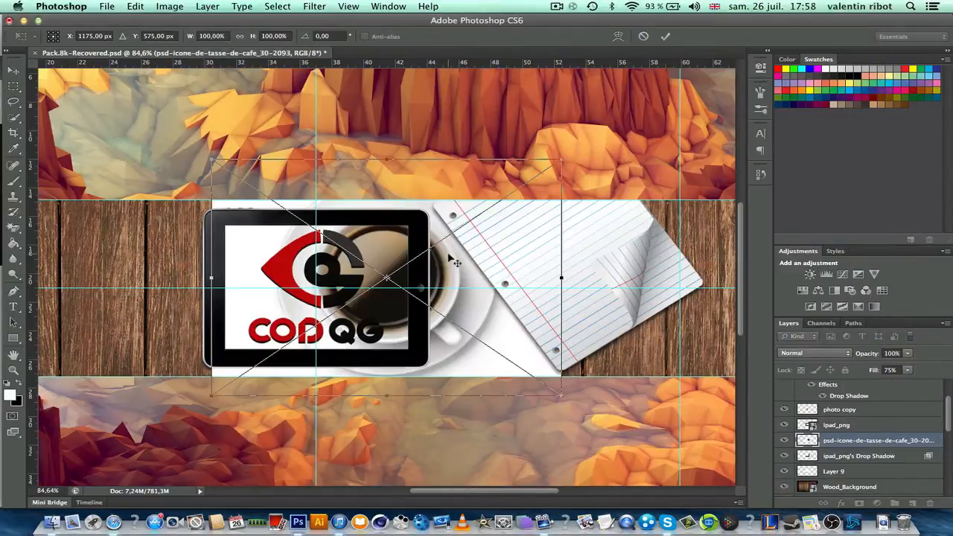
{"action": "left_click", "coordinate": [665, 36]}
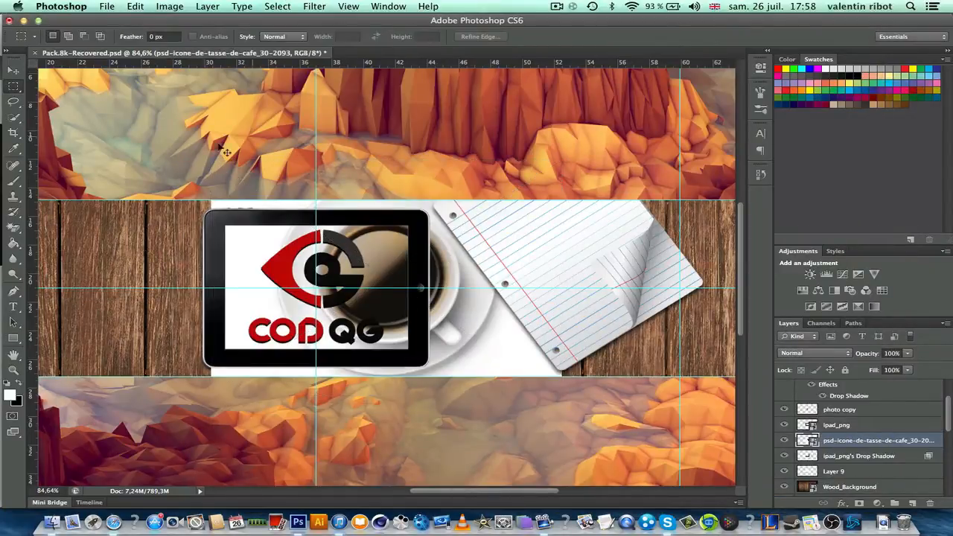
{"action": "left_click_drag", "start_coordinate": [858, 441], "coordinate": [838, 388]}
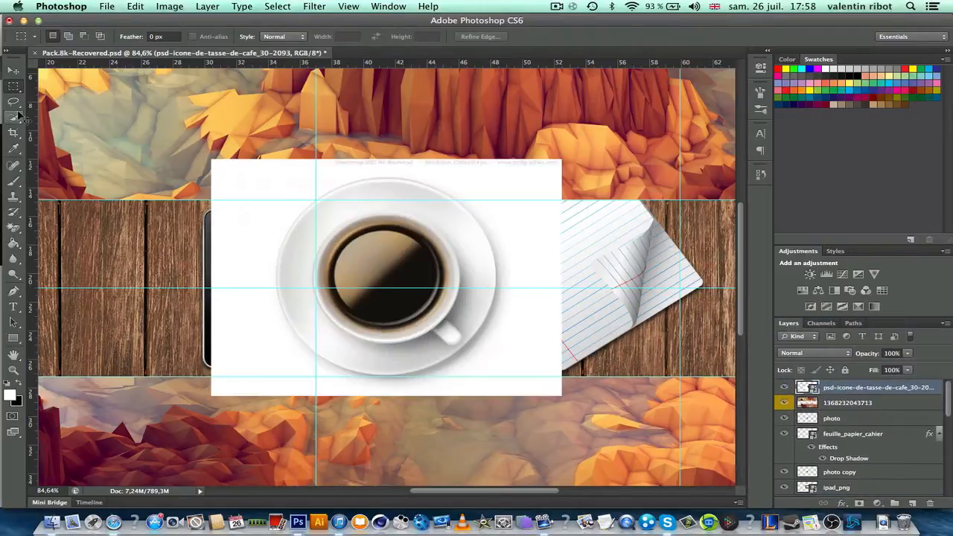
- Rasterize the coffee cup smart object with the Magic Eraser tool active
{"action": "key", "text": "v"}
{"action": "scroll", "coordinate": [309, 221], "scroll_direction": "up", "scroll_amount": 5}
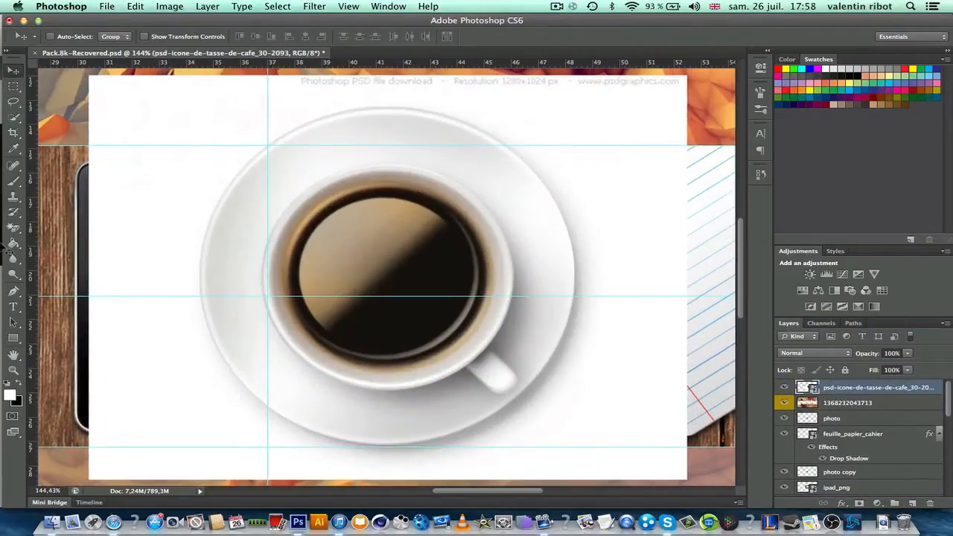
{"action": "left_click", "coordinate": [13, 228]}
{"action": "left_click", "coordinate": [215, 206]}
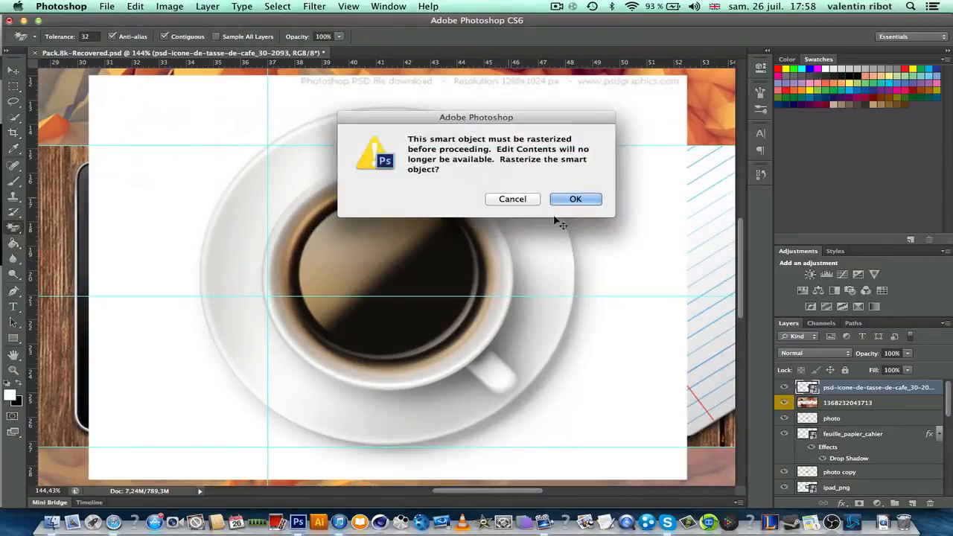
{"action": "left_click", "coordinate": [575, 197]}
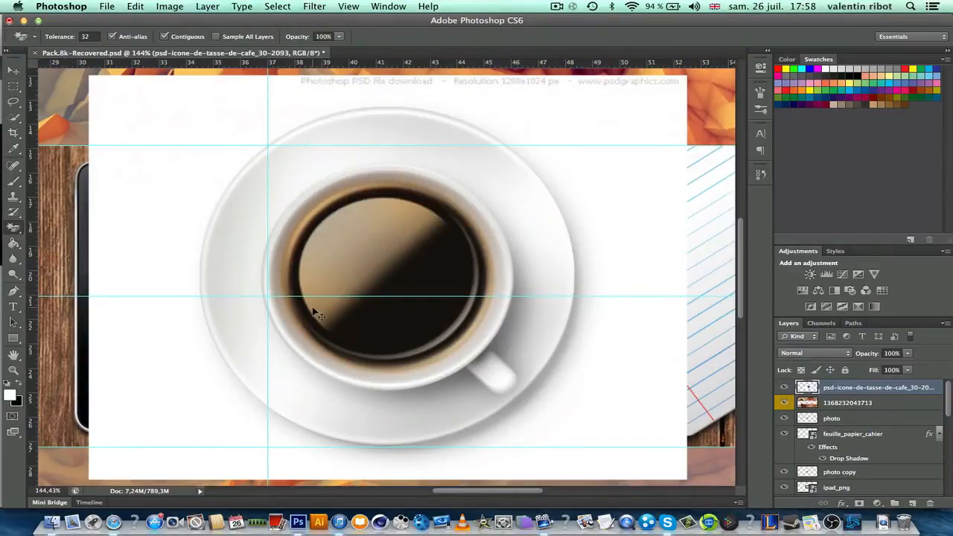
- Try to erase the white background around the saucer with the Magic Eraser at tolerance 32, then undo it
{"action": "scroll", "coordinate": [313, 312], "scroll_direction": "down", "scroll_amount": 3}
{"action": "scroll", "coordinate": [298, 379], "scroll_direction": "up", "scroll_amount": 2}
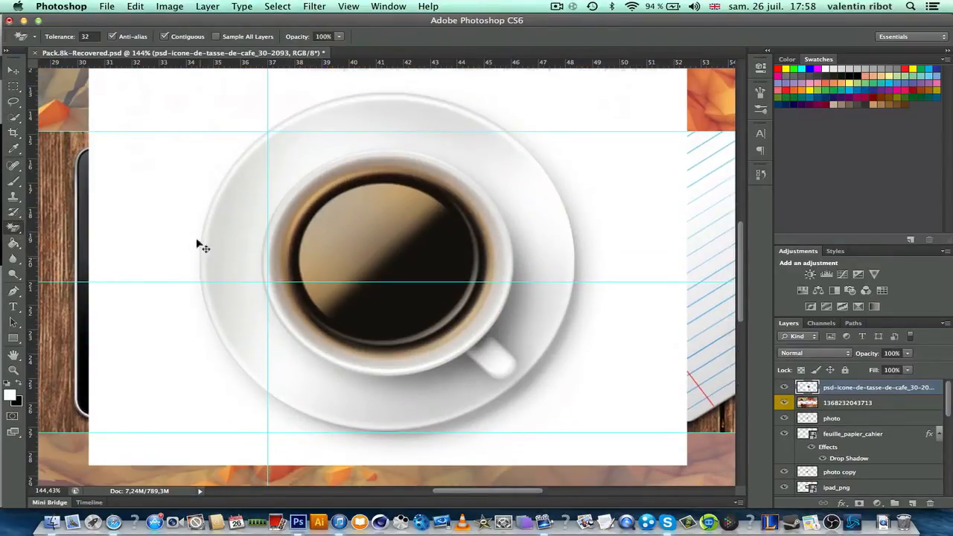
{"action": "left_click", "coordinate": [138, 202]}
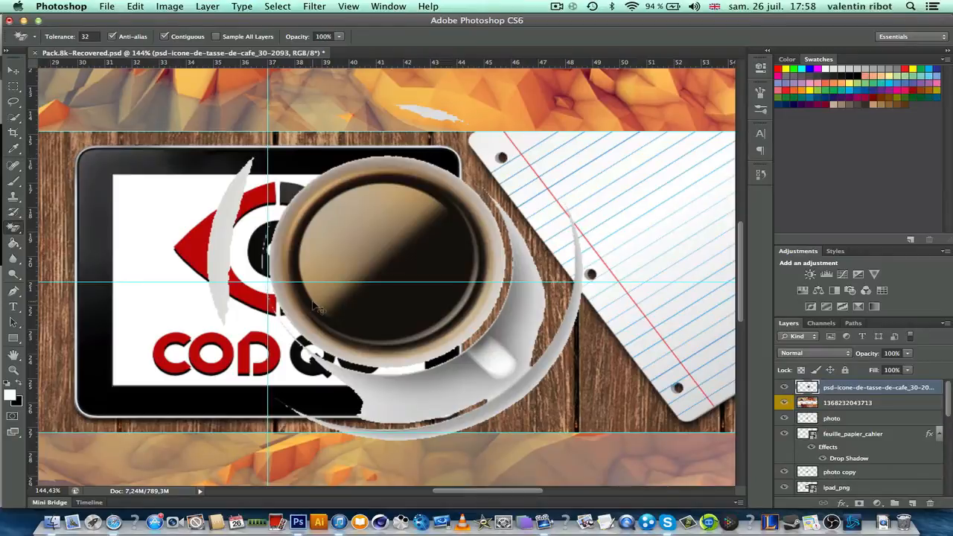
{"action": "key", "text": "super+z"}
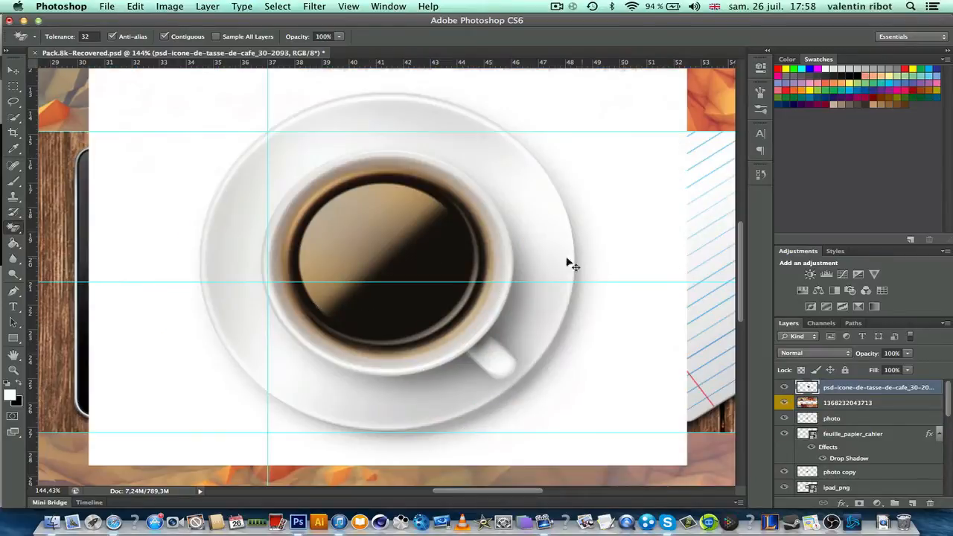
- Toggle the rulers off and back on
{"action": "left_click", "coordinate": [14, 70]}
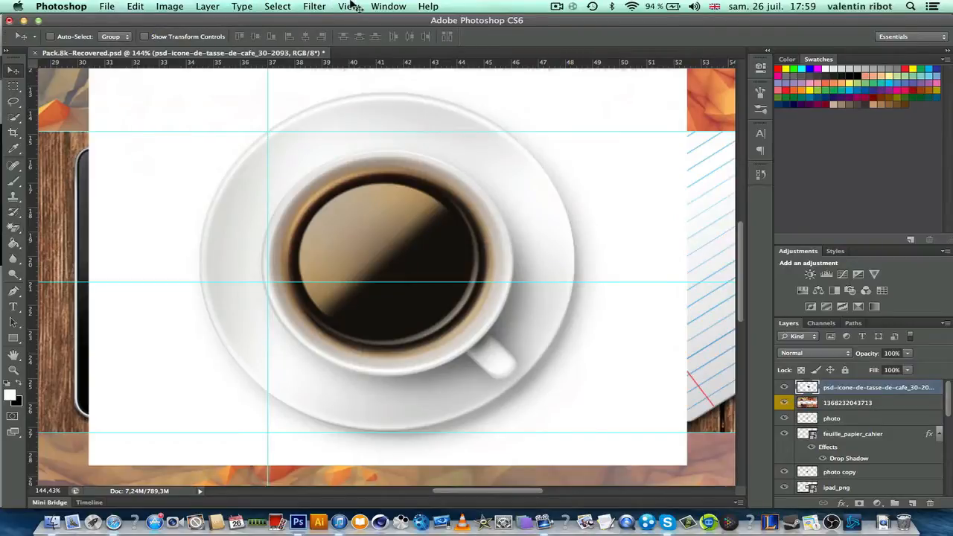
{"action": "left_click", "coordinate": [379, 6]}
{"action": "mouse_move", "coordinate": [351, 7]}
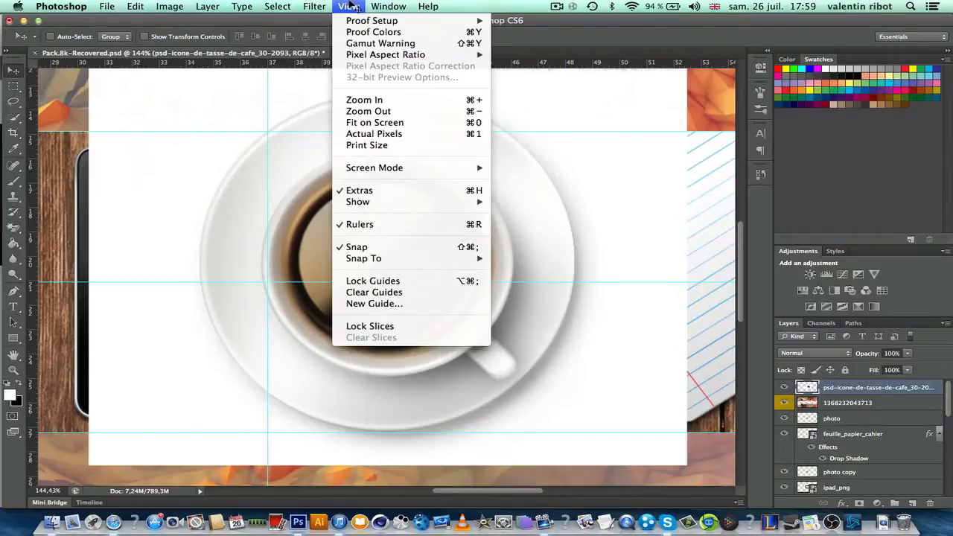
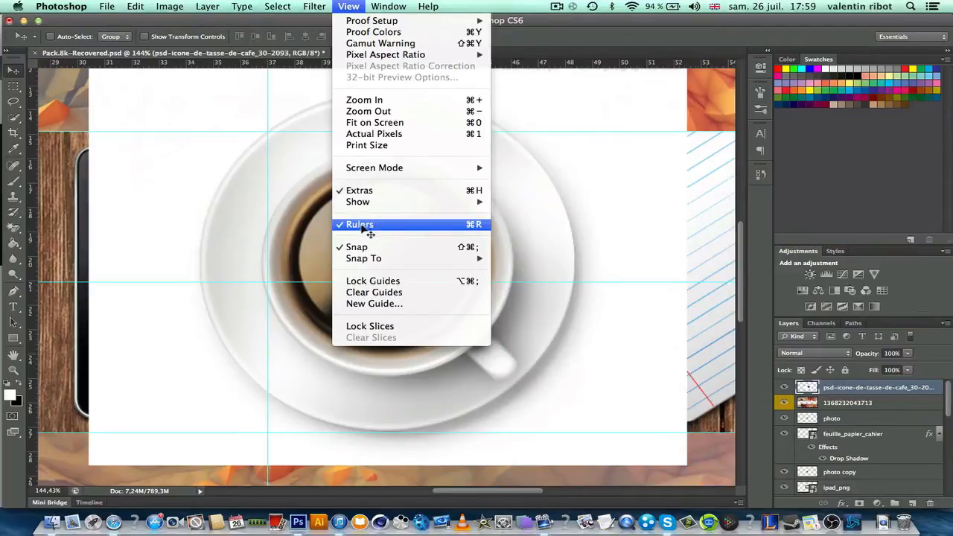
{"action": "left_click", "coordinate": [245, 202]}
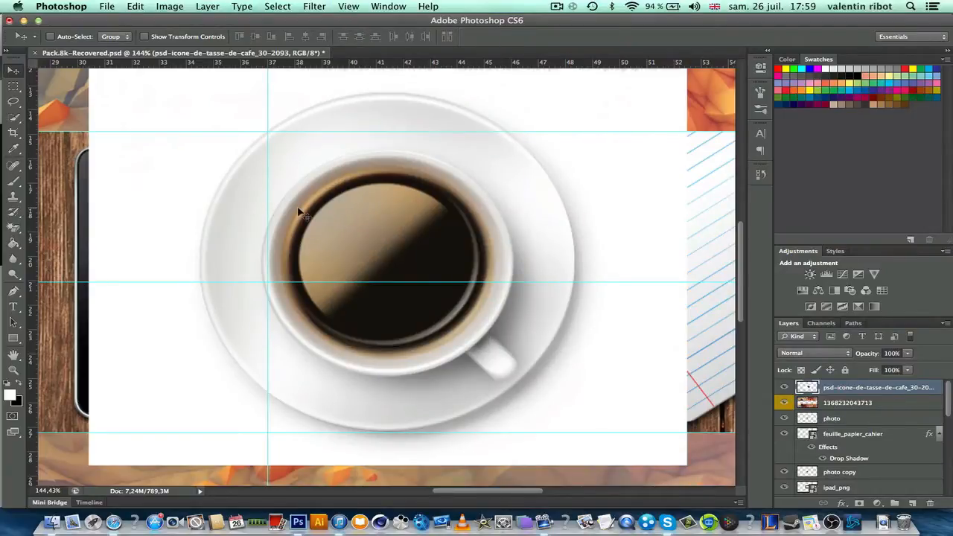
{"action": "key", "text": "super+r"}
{"action": "key", "text": "super+r"}
{"action": "key", "text": "super+r"}
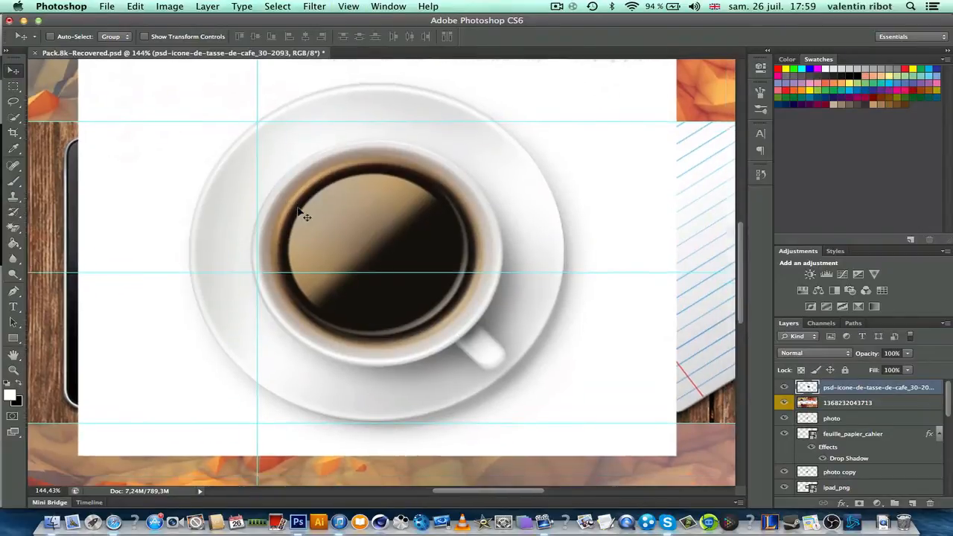
{"action": "key", "text": "super+r"}
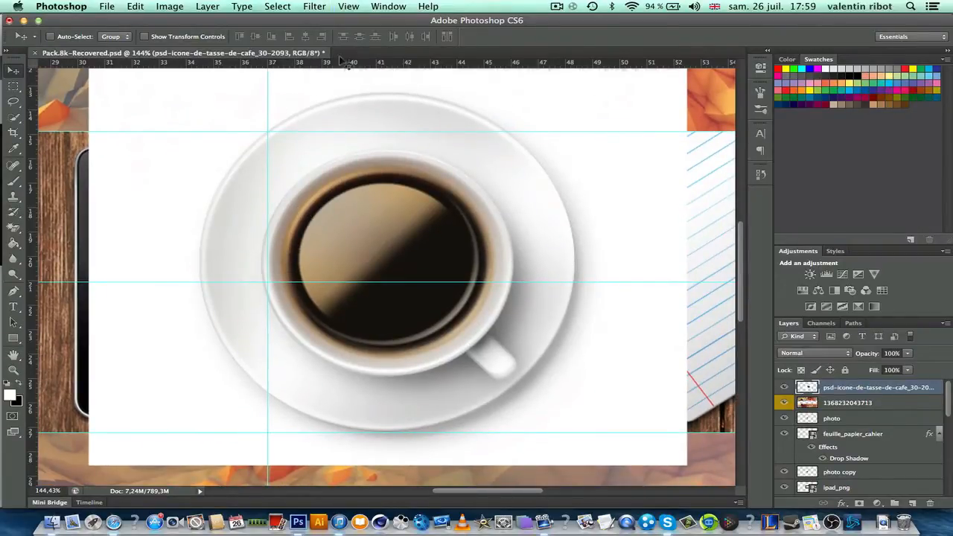
- Add guides at the saucer's top and left edges and draw an elliptical selection about 13.8 cm across around the saucer
{"action": "left_click_drag", "start_coordinate": [400, 66], "coordinate": [382, 95]}
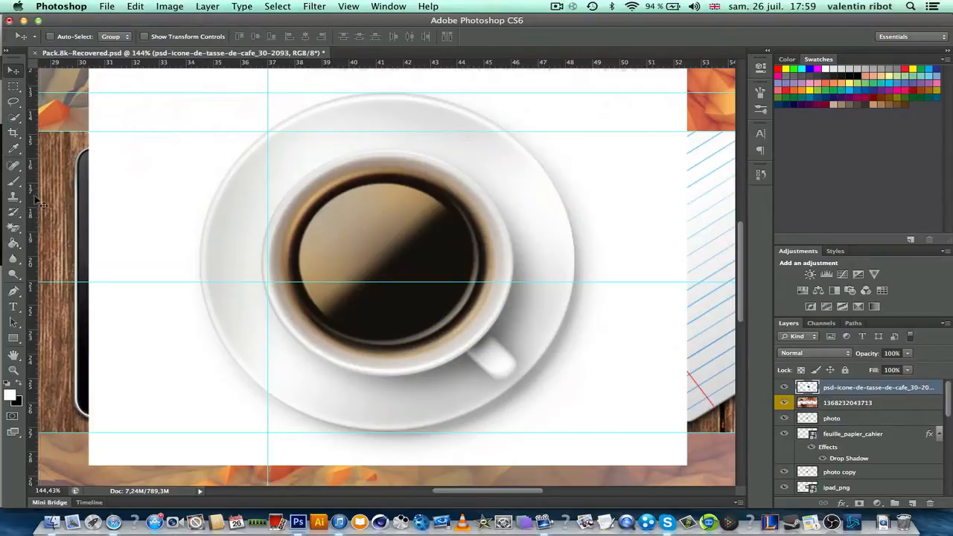
{"action": "left_click_drag", "start_coordinate": [40, 202], "coordinate": [200, 204]}
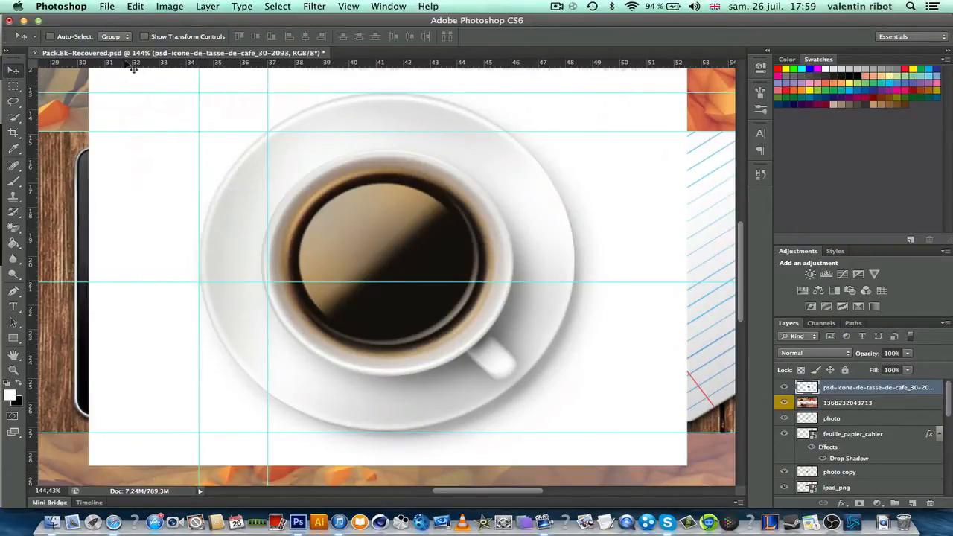
{"action": "left_click", "coordinate": [18, 90]}
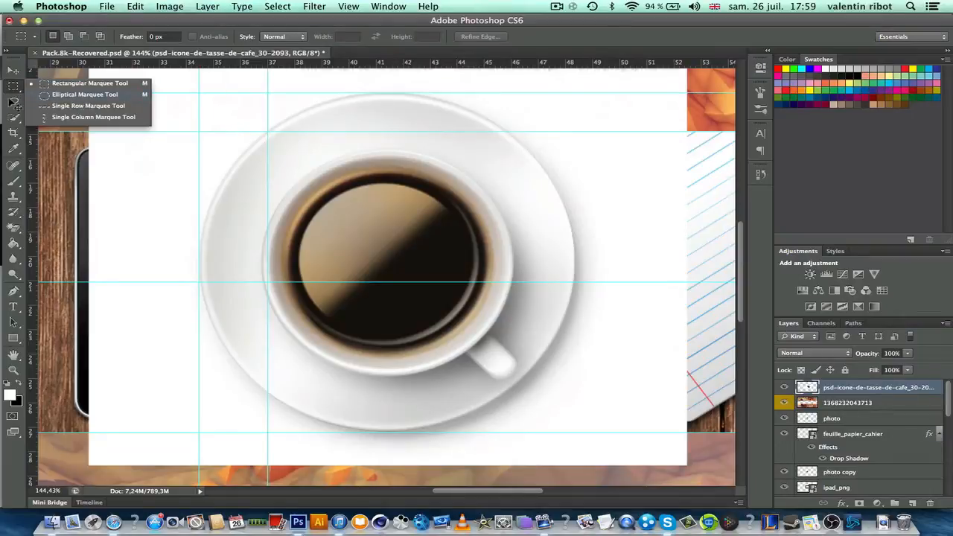
{"action": "left_click", "coordinate": [85, 95]}
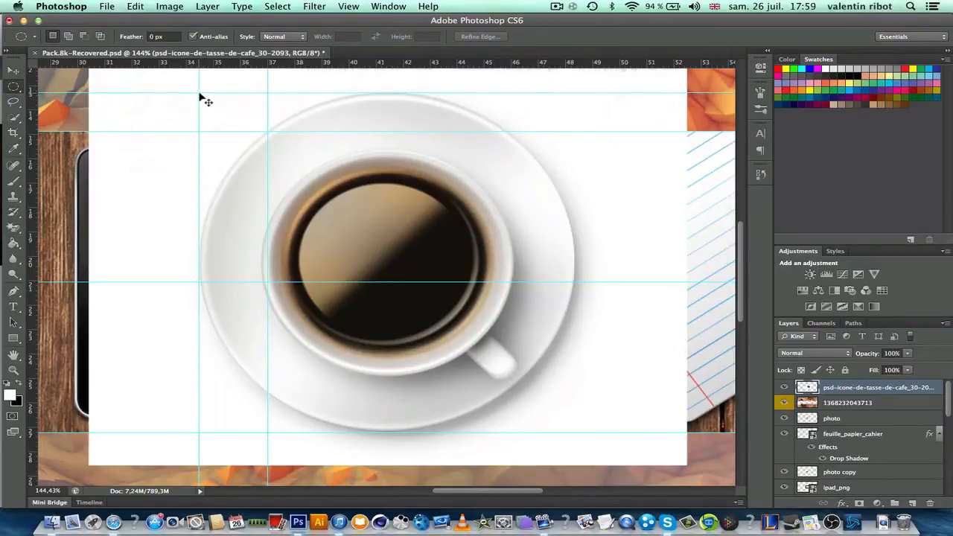
{"action": "left_click_drag", "start_coordinate": [200, 98], "coordinate": [572, 428]}
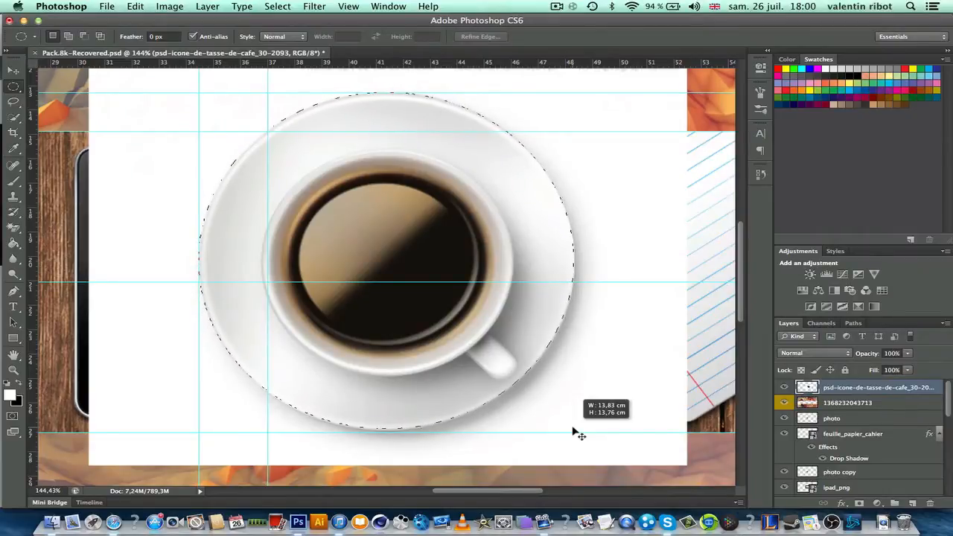
{"action": "left_click_drag", "start_coordinate": [579, 435], "coordinate": [580, 435]}
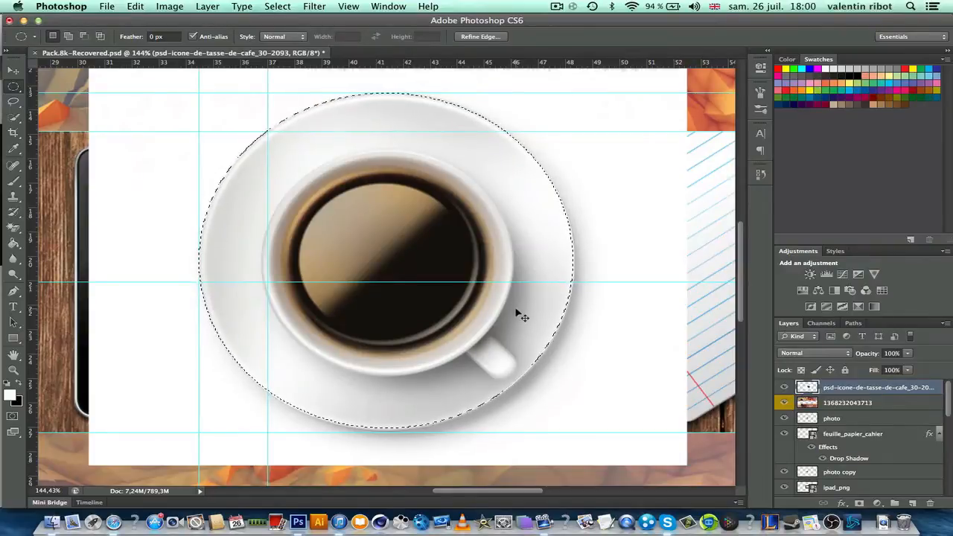
{"action": "scroll", "coordinate": [519, 316], "scroll_direction": "down", "scroll_amount": 2}
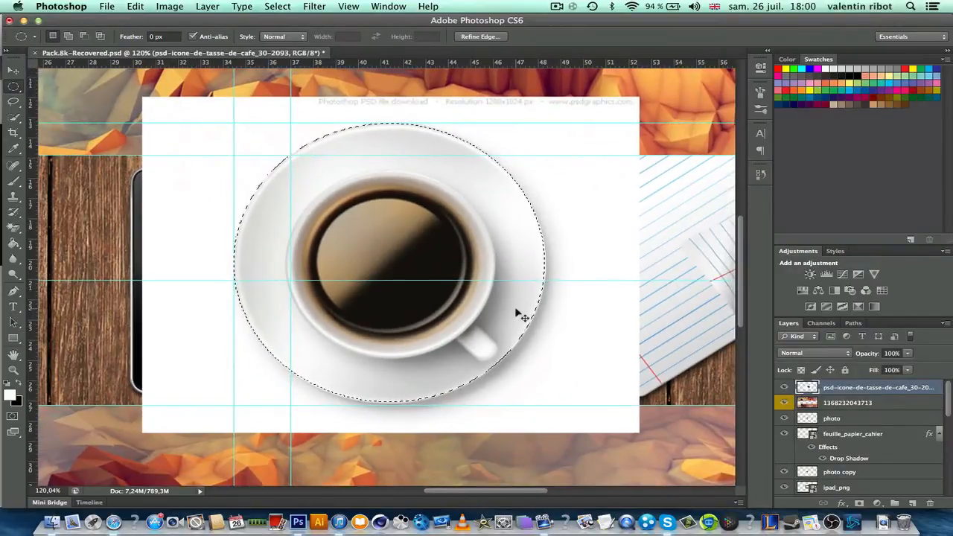
- Invert the saucer selection and remove the white background outside it from the coffee cup layer
{"action": "left_click", "coordinate": [283, 7]}
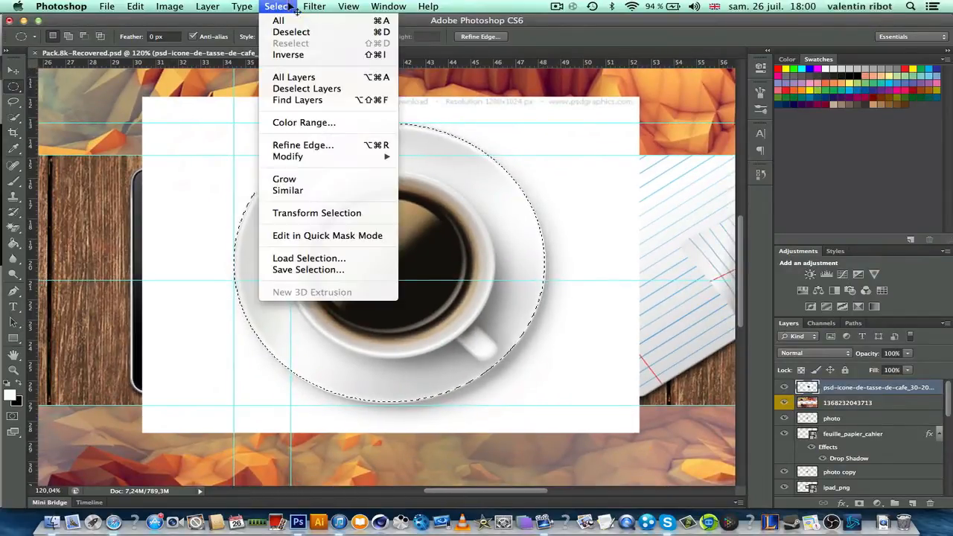
{"action": "left_click", "coordinate": [599, 195]}
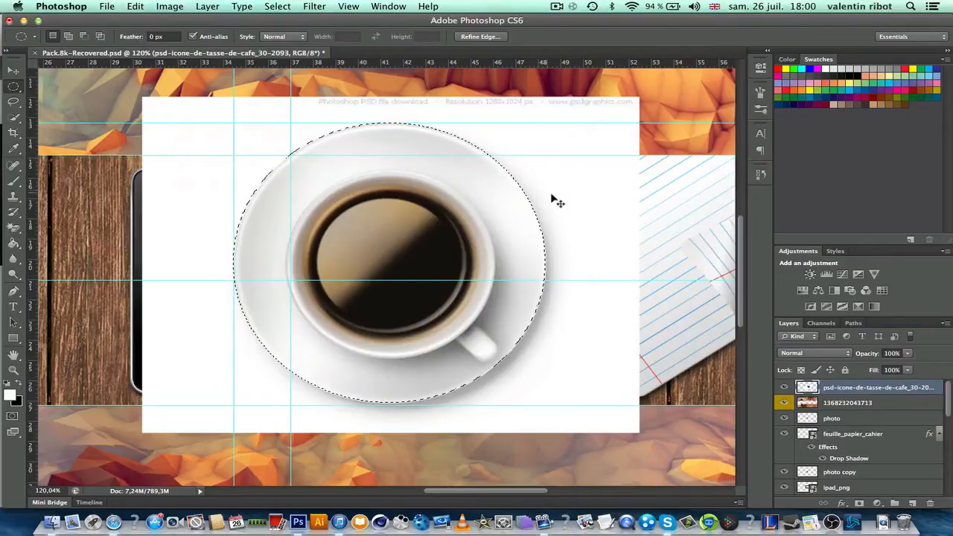
{"action": "key", "text": "super+x"}
{"action": "scroll", "coordinate": [545, 227], "scroll_direction": "down", "scroll_amount": 3}
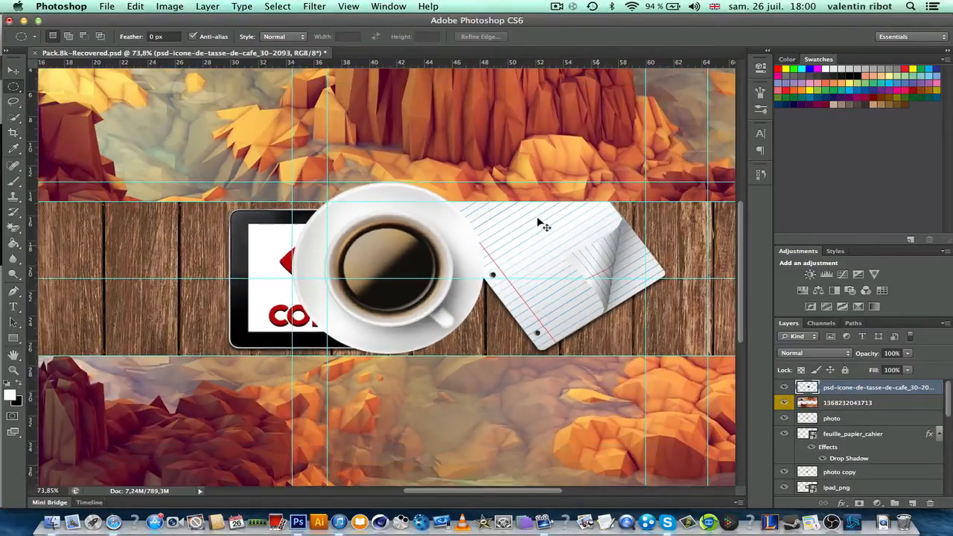
{"action": "left_click", "coordinate": [11, 73]}
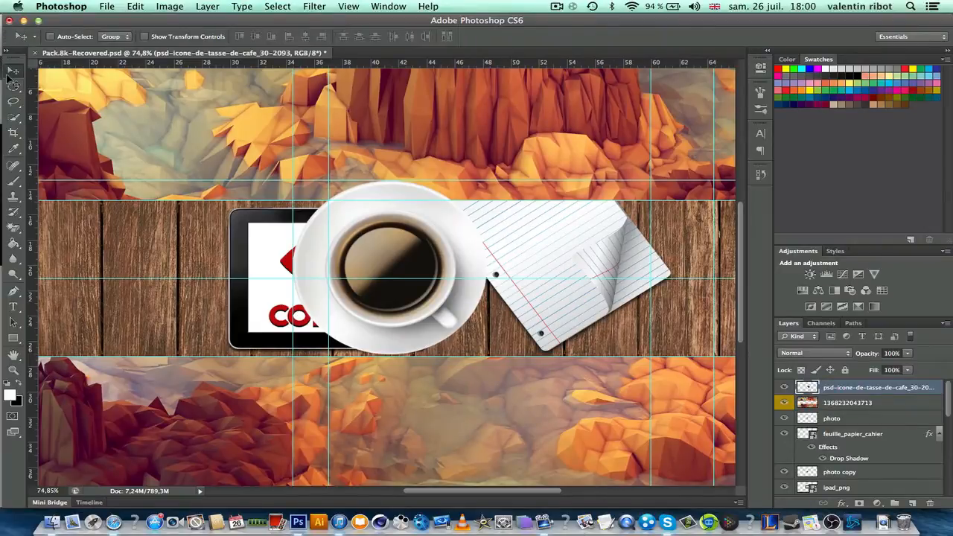
- Scale the coffee cup to about 45% and place it over the notebook sheet's corner beside the iPad
{"action": "left_click_drag", "start_coordinate": [365, 250], "coordinate": [462, 316]}
{"action": "key", "text": "ctrl+t"}
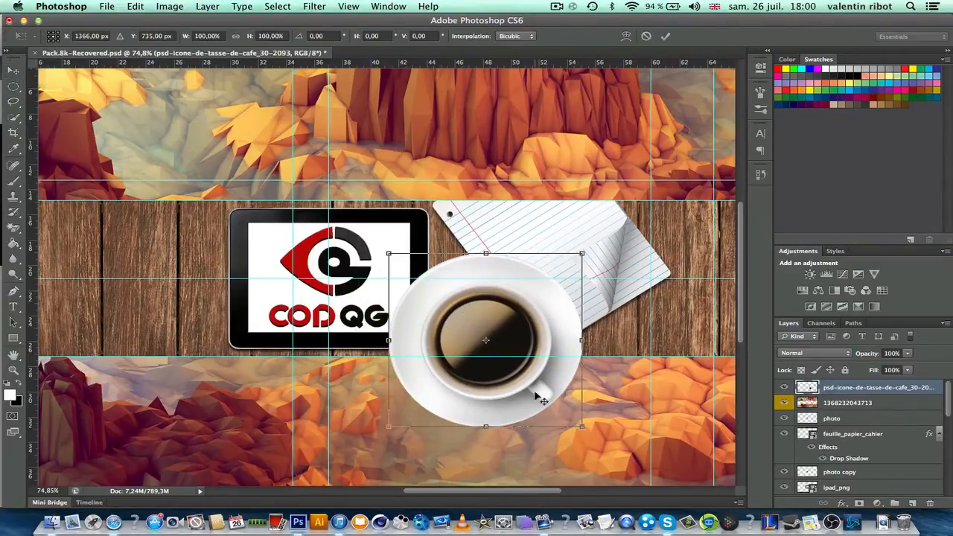
{"action": "left_click_drag", "start_coordinate": [585, 429], "coordinate": [601, 256]}
{"action": "scroll", "coordinate": [491, 333], "scroll_direction": "up", "scroll_amount": 3}
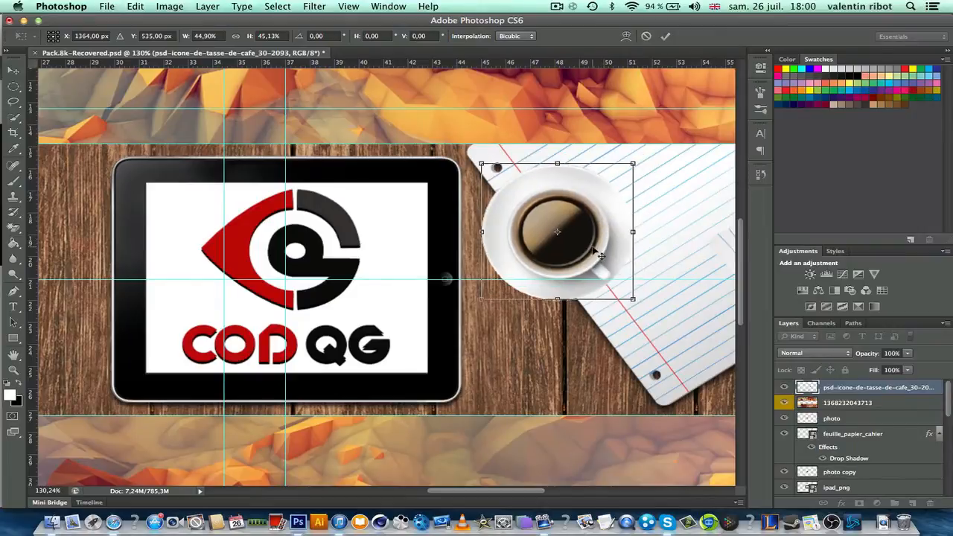
{"action": "key", "text": "Return"}
{"action": "scroll", "coordinate": [384, 279], "scroll_direction": "down", "scroll_amount": 3}
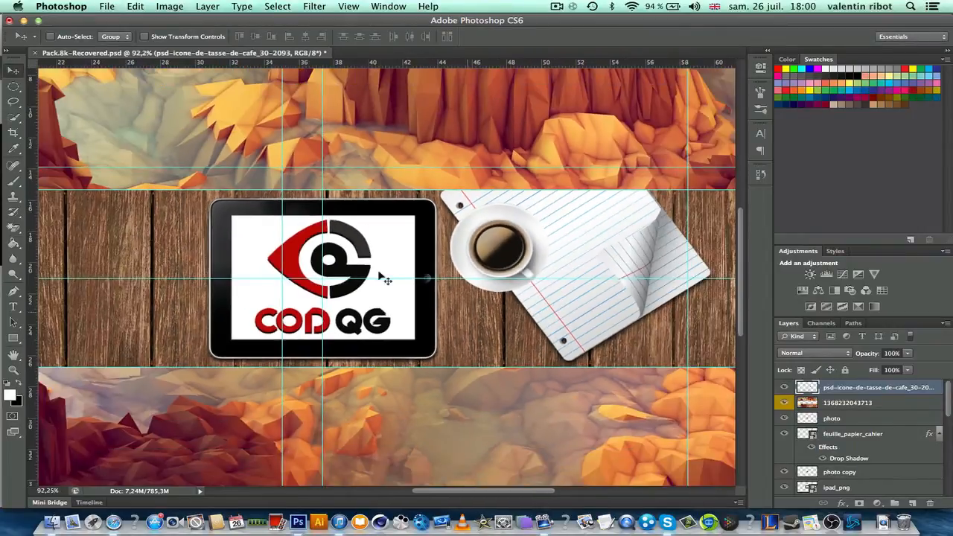
- Move the coffee cup layer directly below the photo layer and add a Drop Shadow with its default settings
{"action": "scroll", "coordinate": [384, 280], "scroll_direction": "up", "scroll_amount": 2}
{"action": "scroll", "coordinate": [384, 280], "scroll_direction": "up", "scroll_amount": 3}
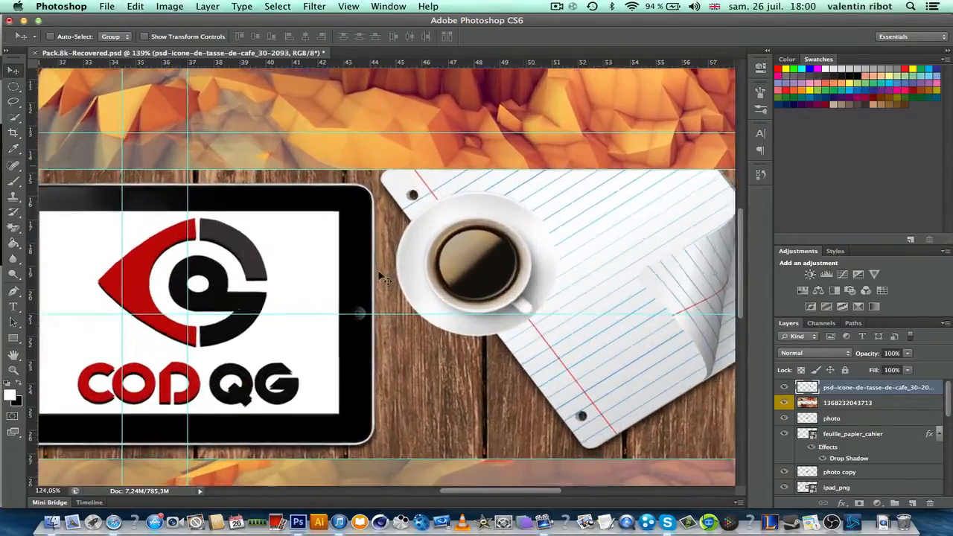
{"action": "left_click_drag", "start_coordinate": [859, 395], "coordinate": [854, 421]}
{"action": "double_click", "coordinate": [850, 432]}
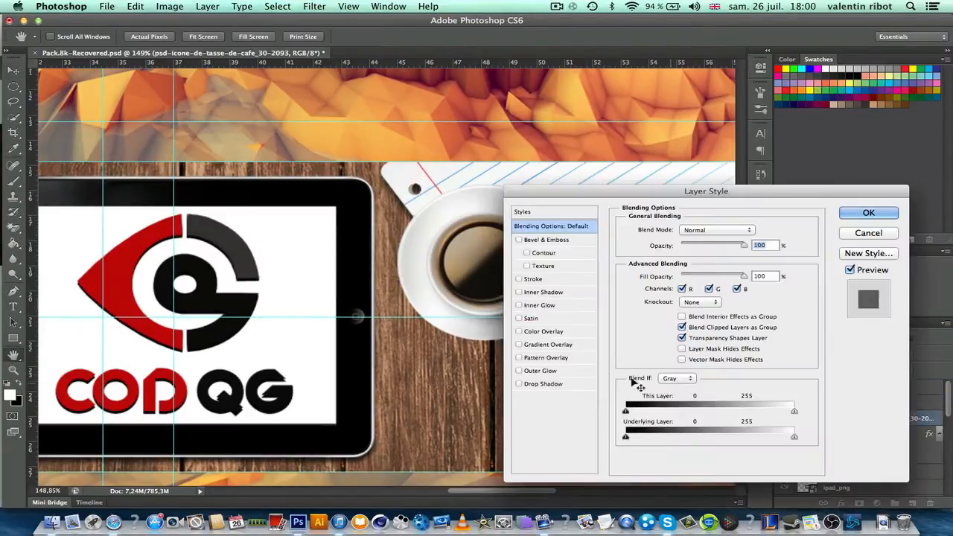
{"action": "left_click", "coordinate": [519, 384]}
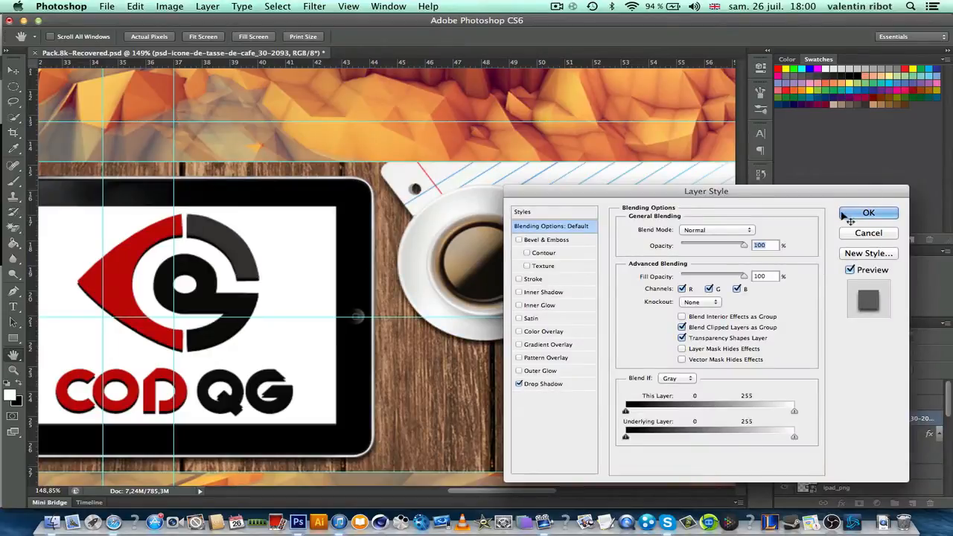
{"action": "left_click", "coordinate": [865, 214]}
{"action": "scroll", "coordinate": [503, 305], "scroll_direction": "down", "scroll_amount": 1}
{"action": "scroll", "coordinate": [503, 305], "scroll_direction": "down", "scroll_amount": 10}
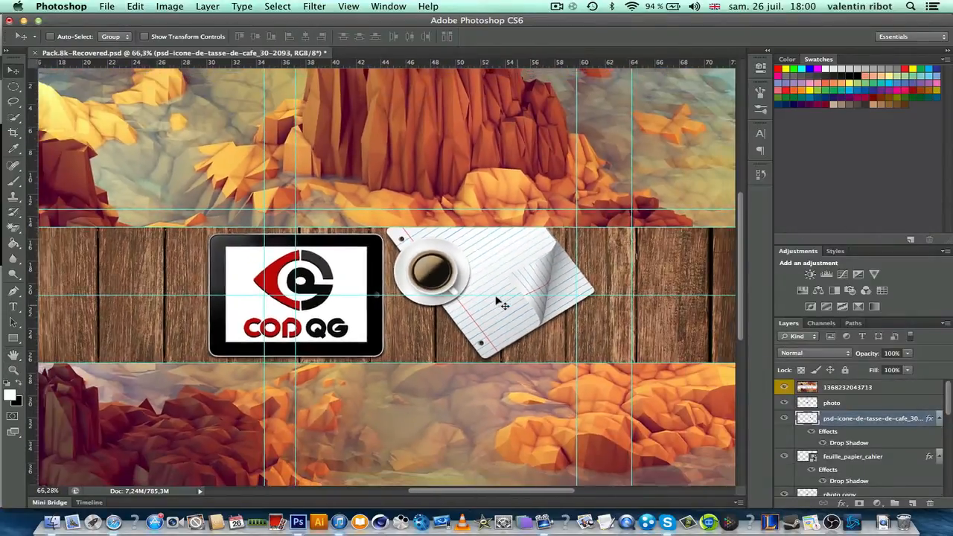
{"action": "scroll", "coordinate": [503, 305], "scroll_direction": "up", "scroll_amount": 6}
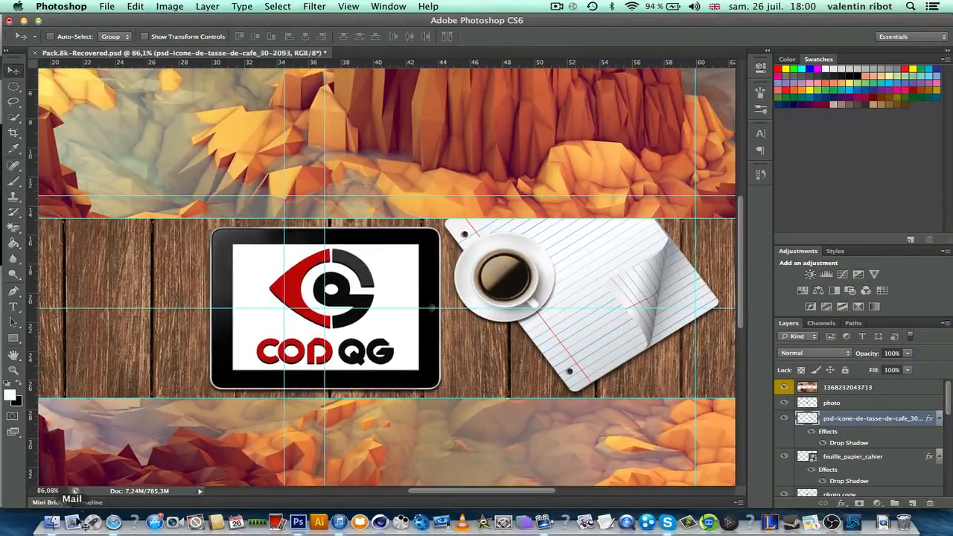
- Switch to Safari to check the finished COD QG banner on deviantART, and return to Photoshop
{"action": "left_click", "coordinate": [114, 522]}
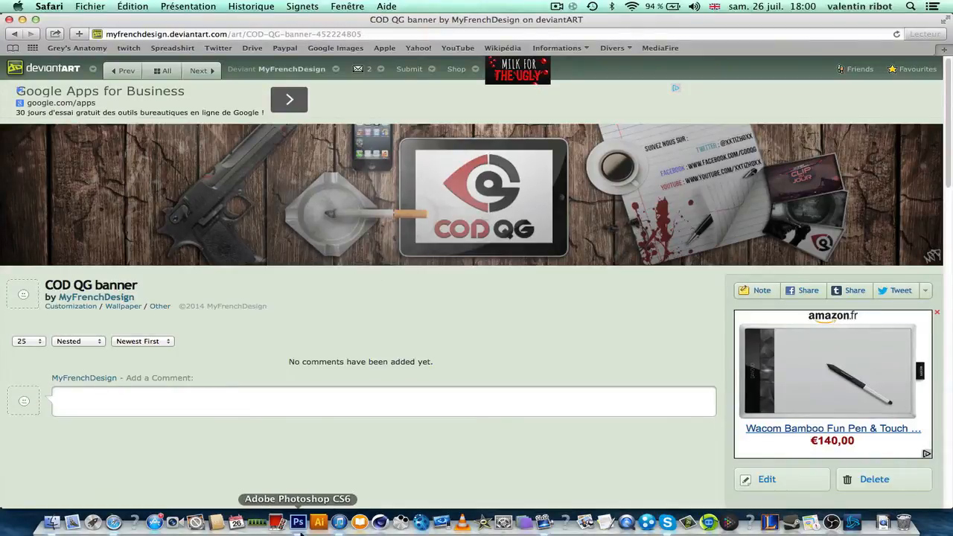
{"action": "left_click", "coordinate": [298, 522]}
{"action": "scroll", "coordinate": [392, 351], "scroll_direction": "up", "scroll_amount": 5}
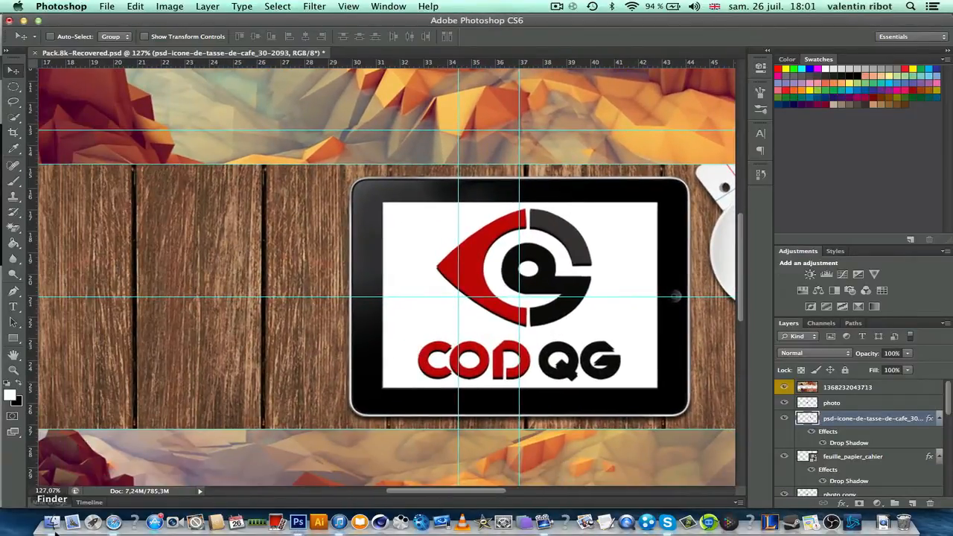
- Place cendrier1pale-index.jpg from the Desktop Technologie Banner folder in Finder into the banner and move it to the left of the iPad
{"action": "left_click", "coordinate": [53, 522]}
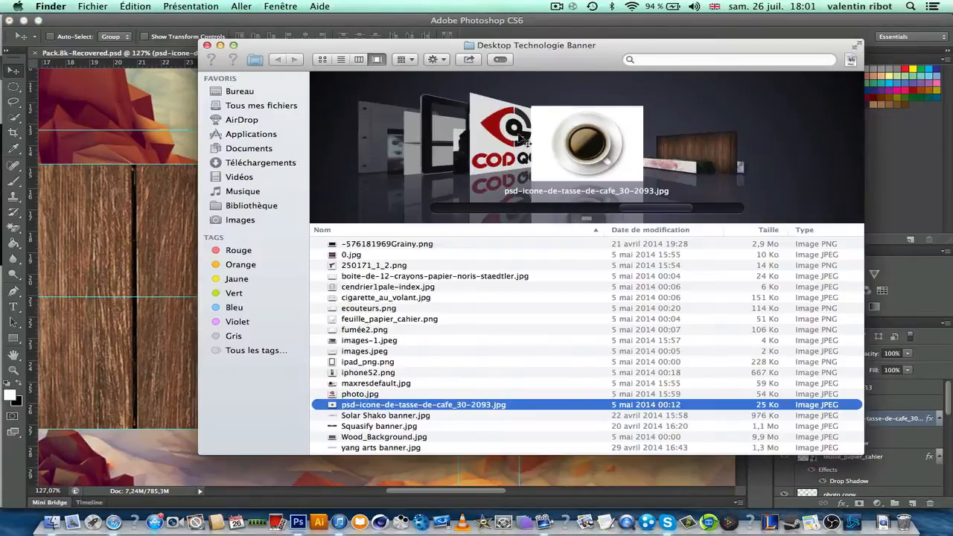
{"action": "scroll", "coordinate": [522, 141], "scroll_direction": "left", "scroll_amount": 5}
{"action": "scroll", "coordinate": [521, 139], "scroll_direction": "left", "scroll_amount": 5}
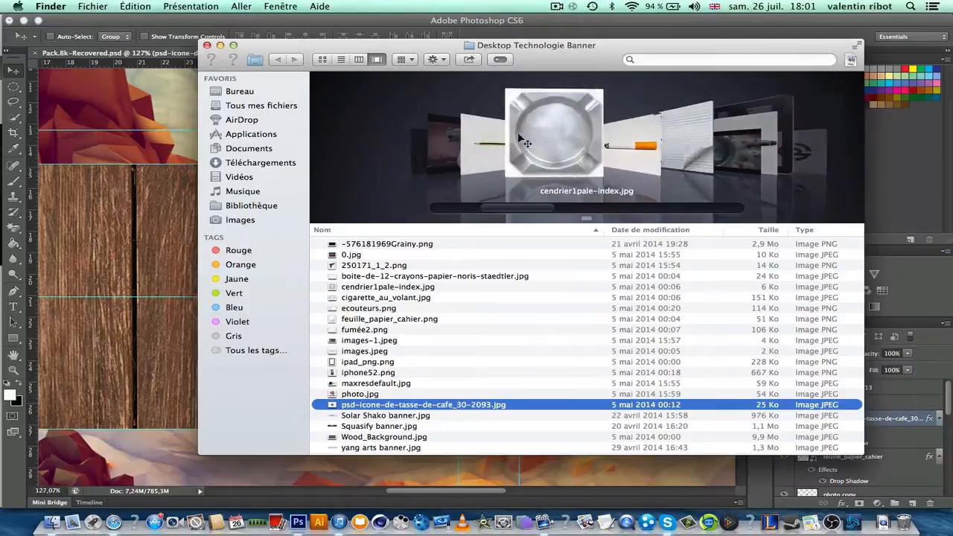
{"action": "scroll", "coordinate": [522, 139], "scroll_direction": "right", "scroll_amount": 2}
{"action": "left_click", "coordinate": [564, 145]}
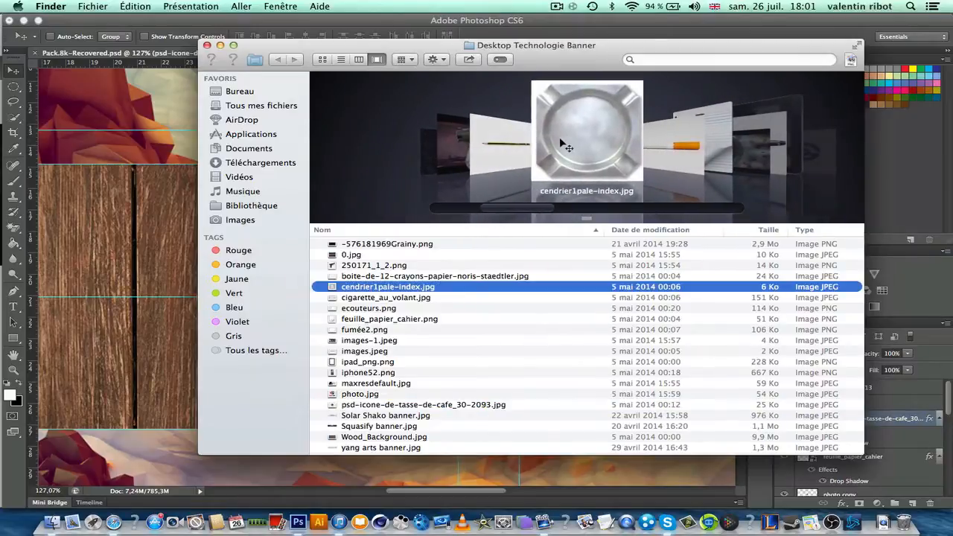
{"action": "left_click_drag", "start_coordinate": [564, 144], "coordinate": [324, 322]}
{"action": "scroll", "coordinate": [320, 320], "scroll_direction": "down", "scroll_amount": 3}
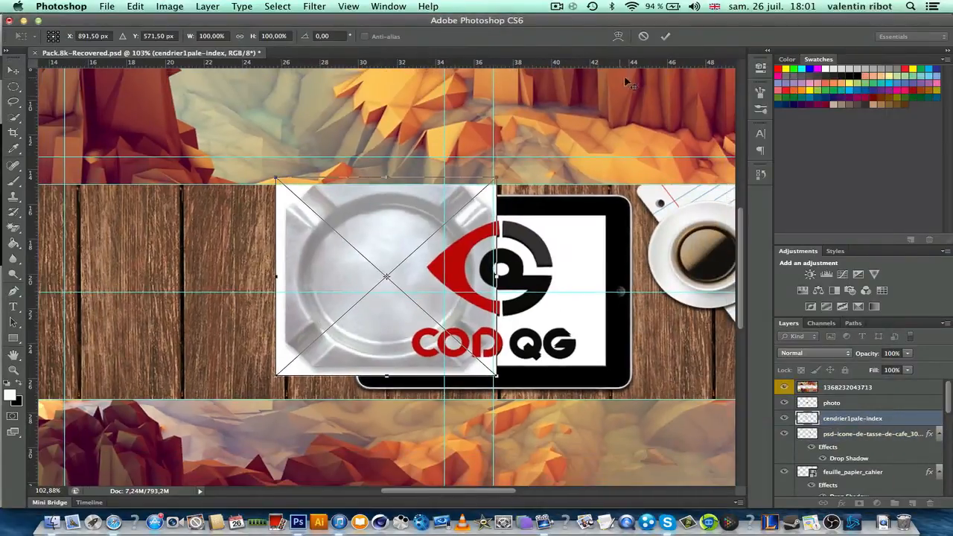
{"action": "left_click", "coordinate": [665, 36]}
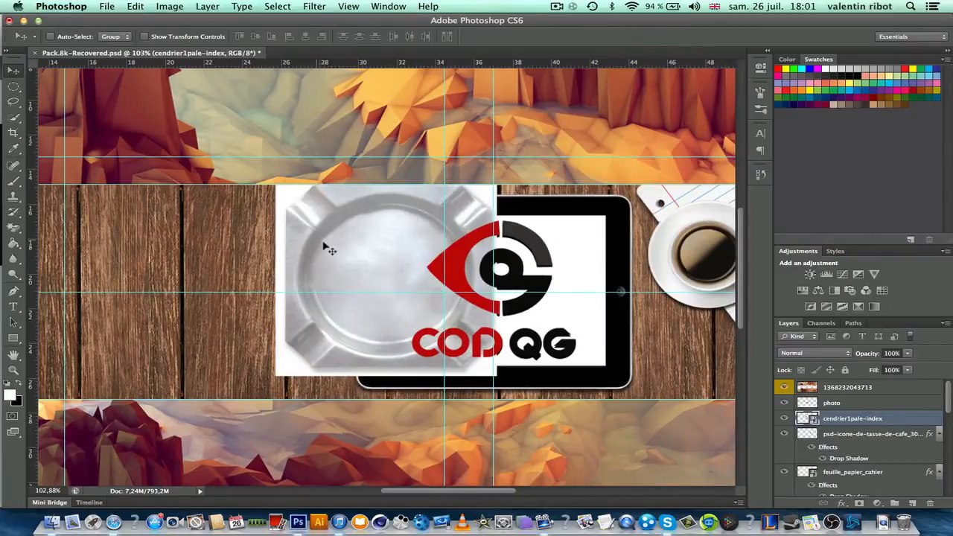
{"action": "left_click_drag", "start_coordinate": [325, 248], "coordinate": [169, 266]}
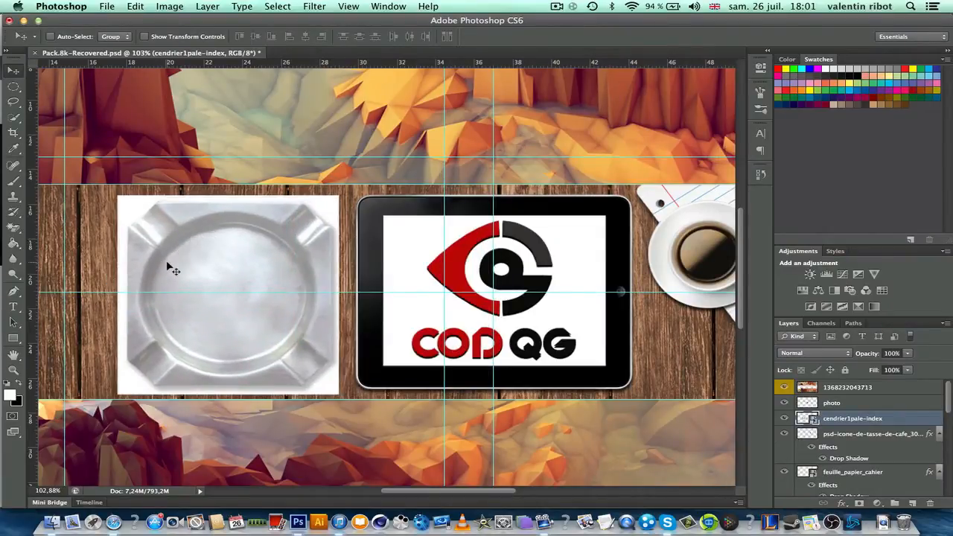
- Draw a rectangular selection over the white strip along the ashtray image's top edge
{"action": "scroll", "coordinate": [168, 267], "scroll_direction": "up", "scroll_amount": 5}
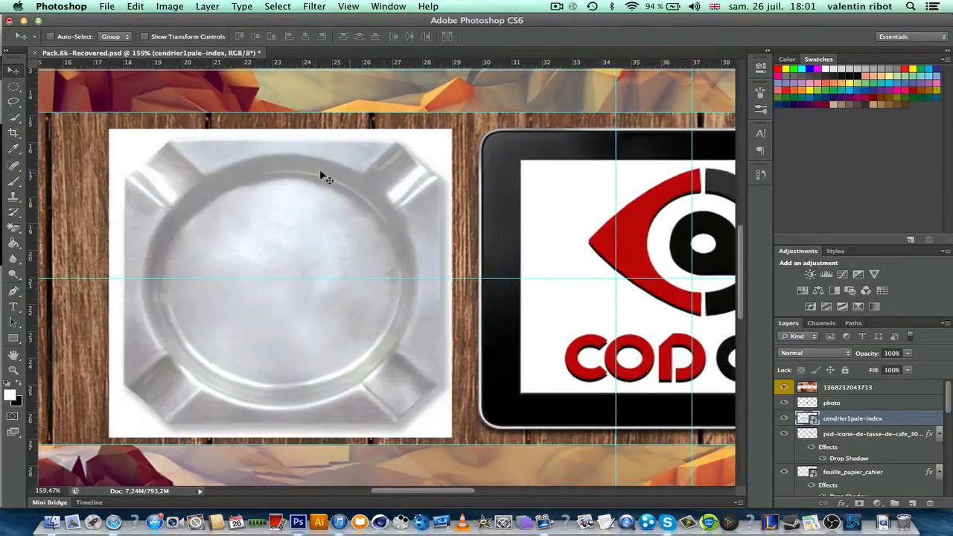
{"action": "scroll", "coordinate": [321, 174], "scroll_direction": "up", "scroll_amount": 4}
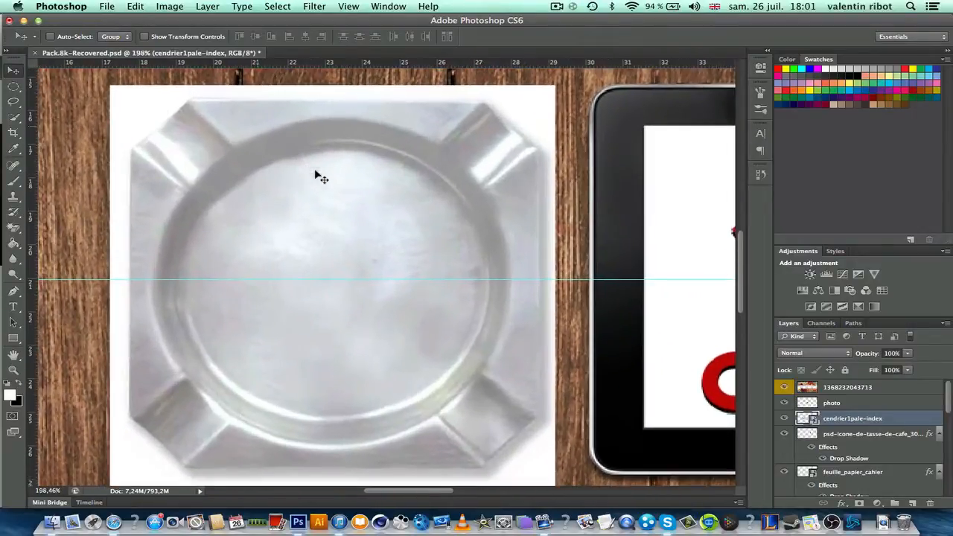
{"action": "left_click", "coordinate": [13, 86]}
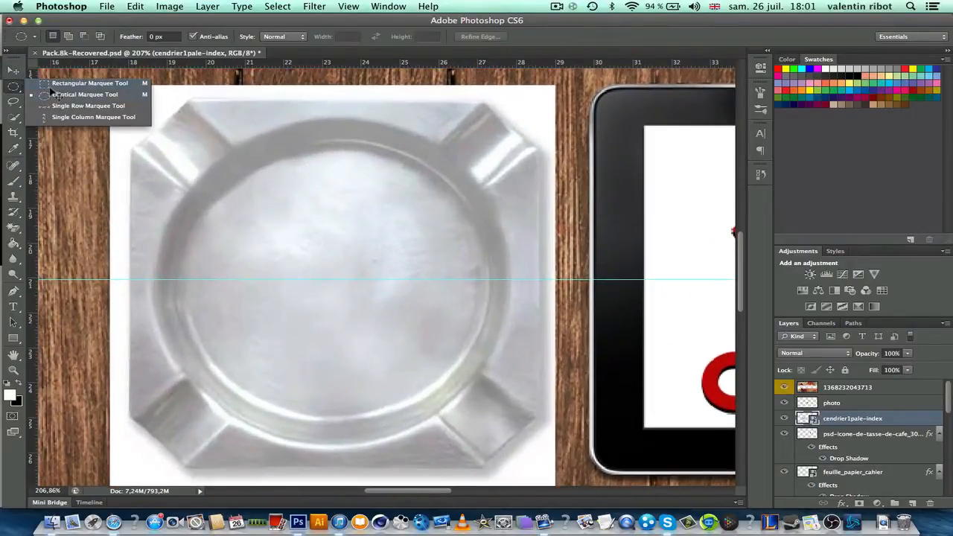
{"action": "left_click", "coordinate": [78, 83]}
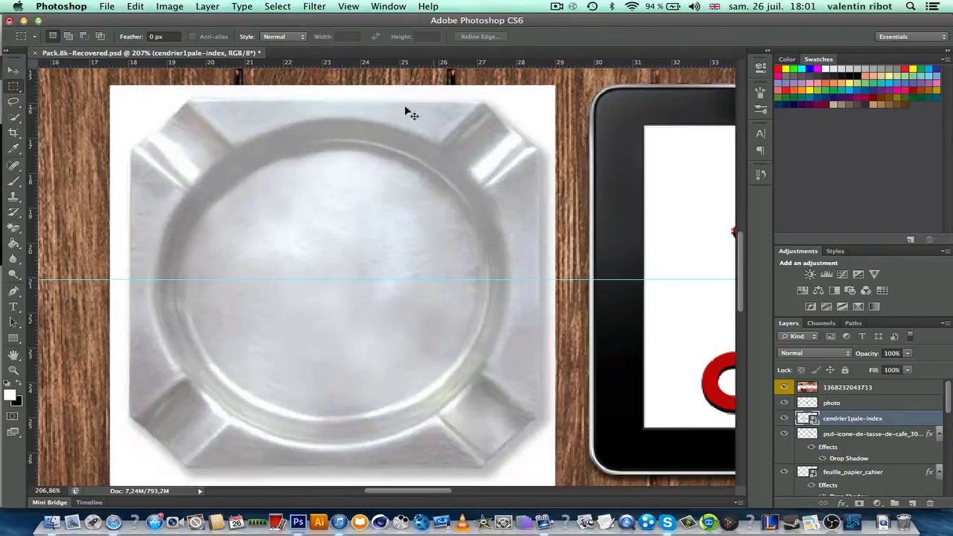
{"action": "left_click_drag", "start_coordinate": [96, 79], "coordinate": [578, 102]}
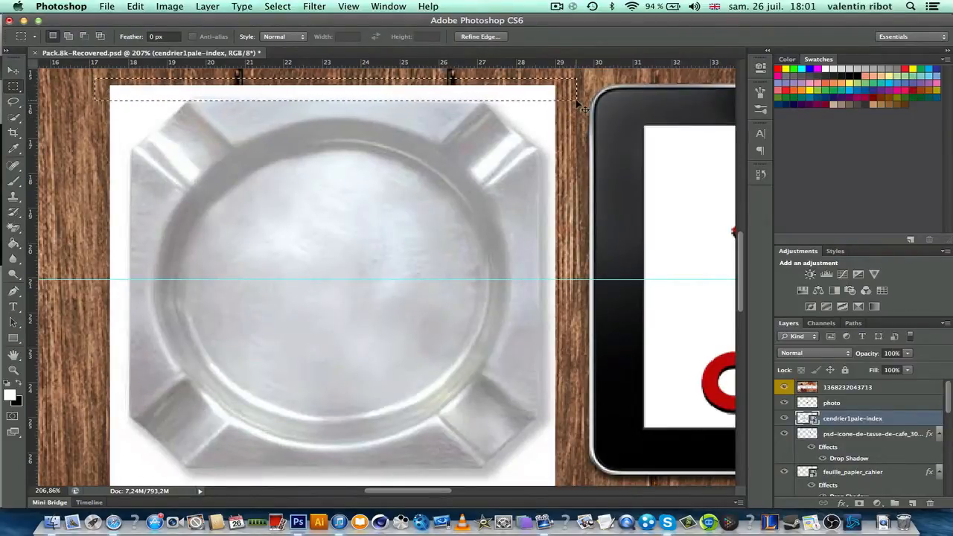
- Rasterize the cendrier1pale-index smart object layer
{"action": "right_click", "coordinate": [856, 422]}
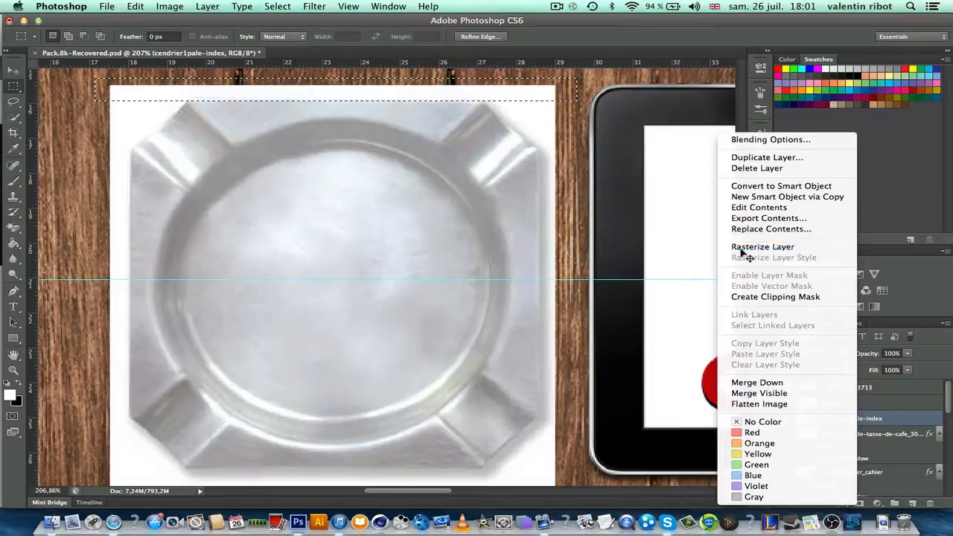
{"action": "left_click", "coordinate": [745, 248]}
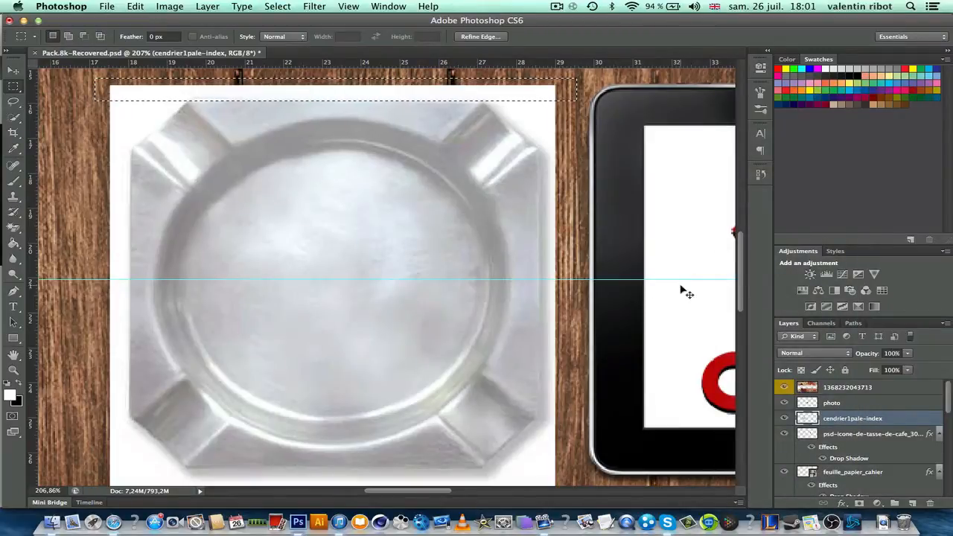
{"action": "left_click", "coordinate": [12, 228]}
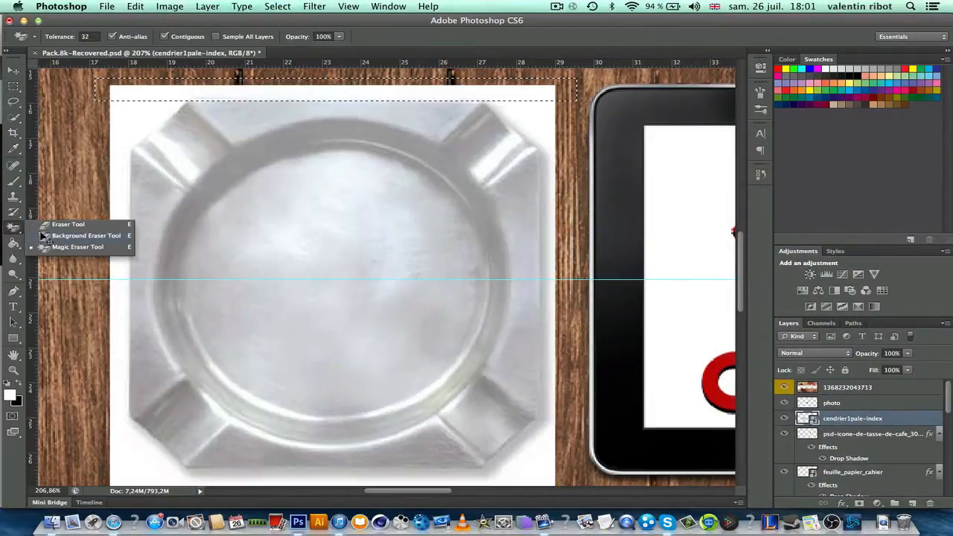
{"action": "left_click", "coordinate": [63, 222]}
{"action": "left_click", "coordinate": [314, 263]}
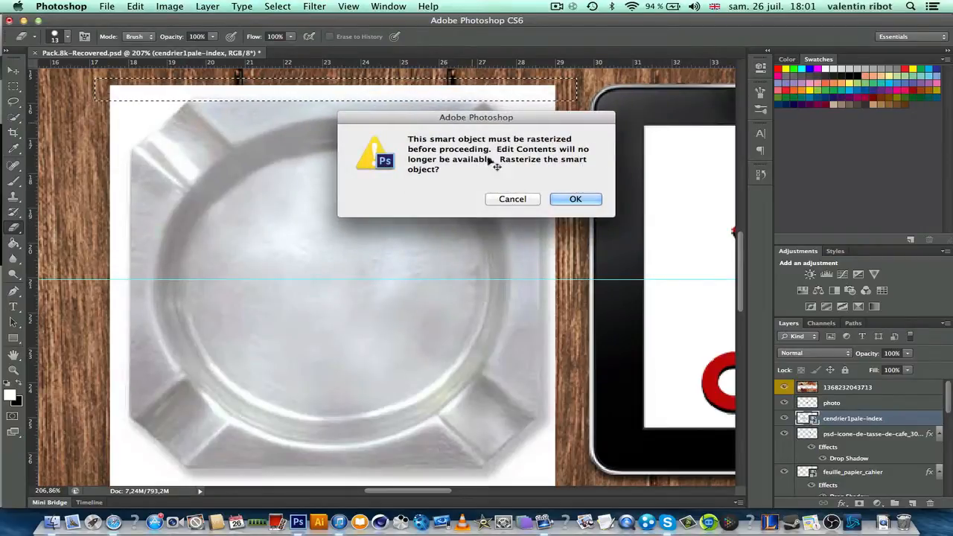
{"action": "left_click", "coordinate": [575, 198]}
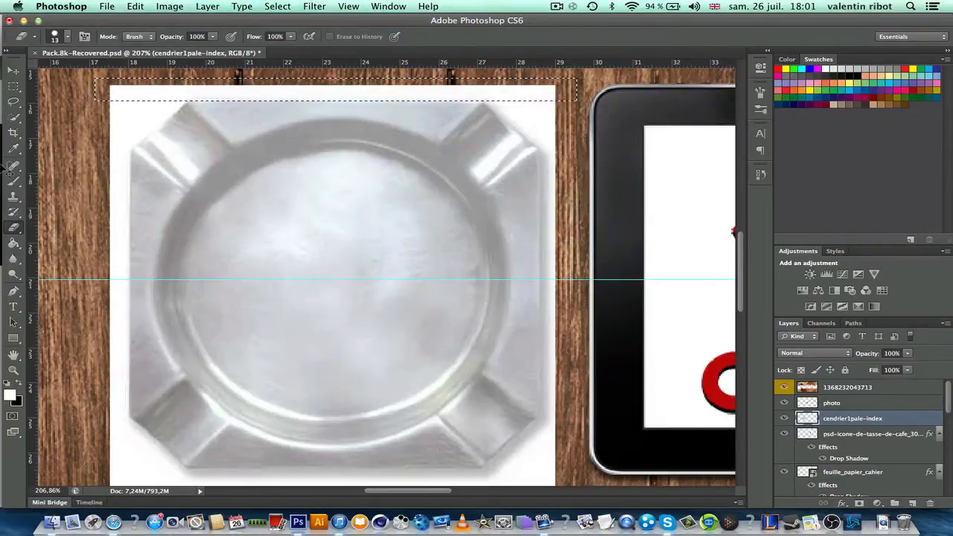
- Delete the selected white strip above the ashtray and clear the selection
{"action": "left_click", "coordinate": [12, 86]}
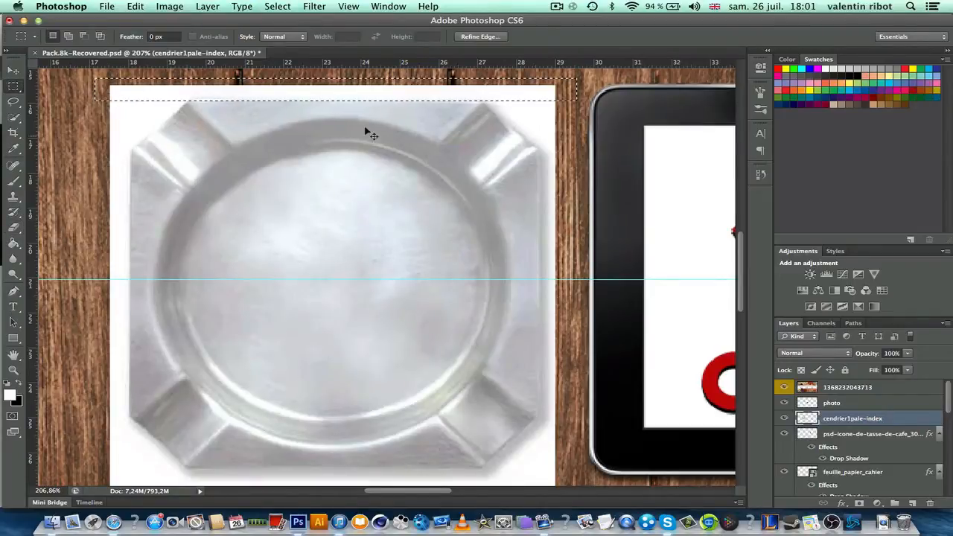
{"action": "key", "text": "Delete"}
{"action": "key", "text": "super+d"}
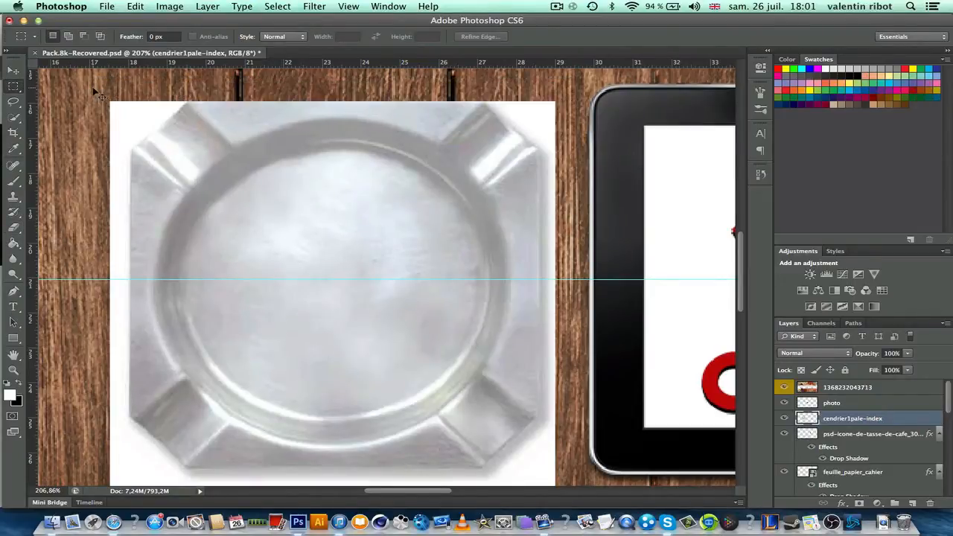
- Select and delete the white strips along the ashtray image's left, bottom and right edges, clearing each selection
{"action": "left_click_drag", "start_coordinate": [82, 91], "coordinate": [547, 87]}
{"action": "key", "text": "Delete"}
{"action": "key", "text": "super+d"}
{"action": "key", "text": "Delete"}
{"action": "key", "text": "super+d"}
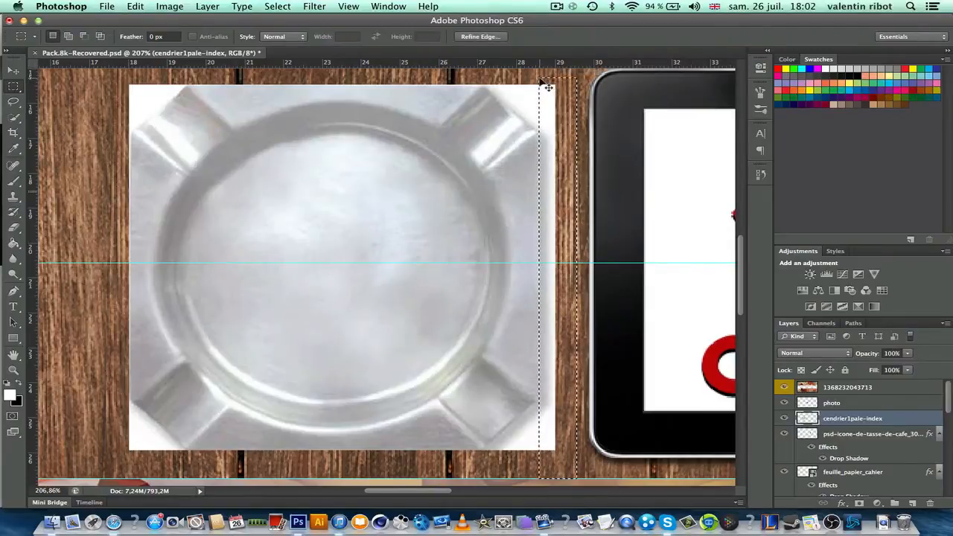
{"action": "key", "text": "Delete"}
{"action": "key", "text": "super+d"}
- Trace a closed pen path around the white area at the ashtray's top-right corner, curved along its rim, and convert it to a selection
{"action": "scroll", "coordinate": [318, 221], "scroll_direction": "up", "scroll_amount": 5}
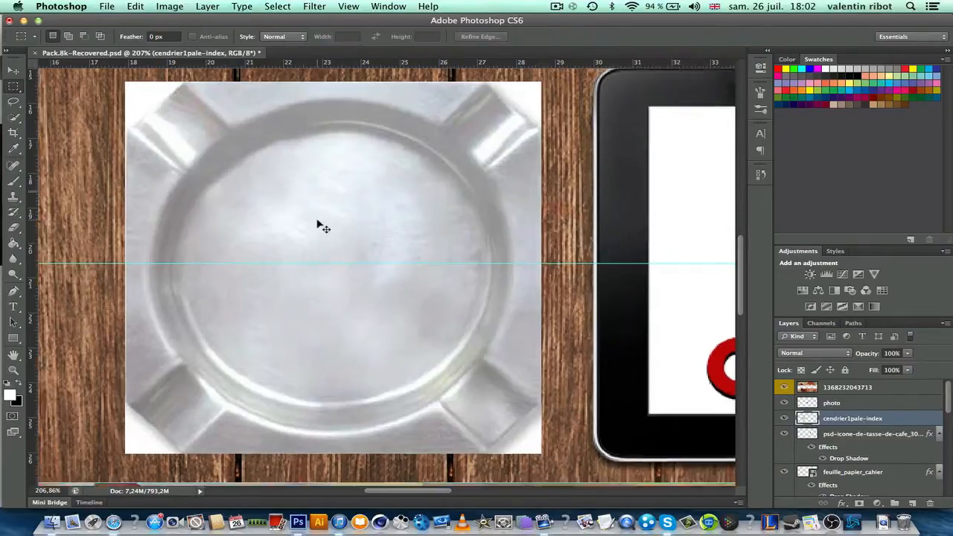
{"action": "scroll", "coordinate": [398, 242], "scroll_direction": "up", "scroll_amount": 2}
{"action": "scroll", "coordinate": [398, 242], "scroll_direction": "left", "scroll_amount": 3}
{"action": "scroll", "coordinate": [398, 248], "scroll_direction": "right", "scroll_amount": 3}
{"action": "scroll", "coordinate": [399, 248], "scroll_direction": "down", "scroll_amount": 1}
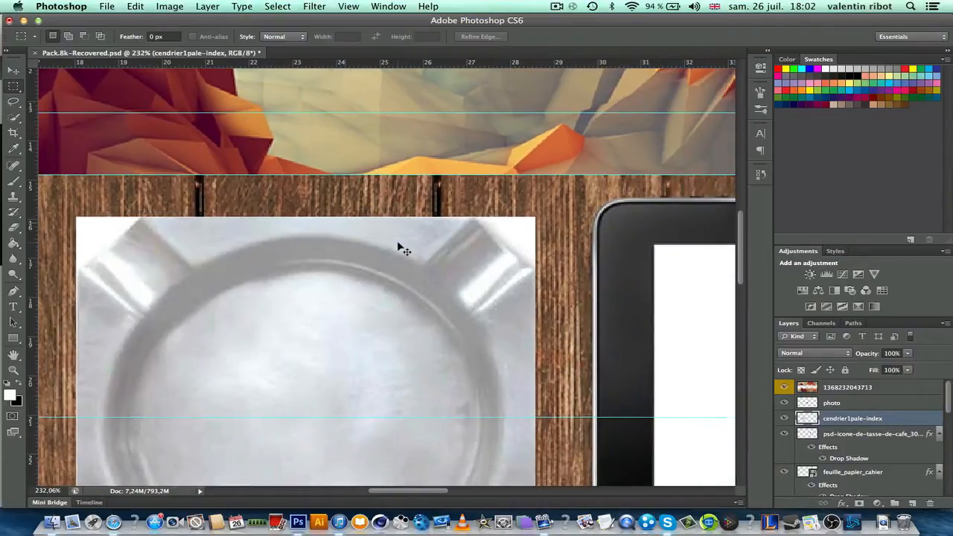
{"action": "scroll", "coordinate": [454, 242], "scroll_direction": "up", "scroll_amount": 5}
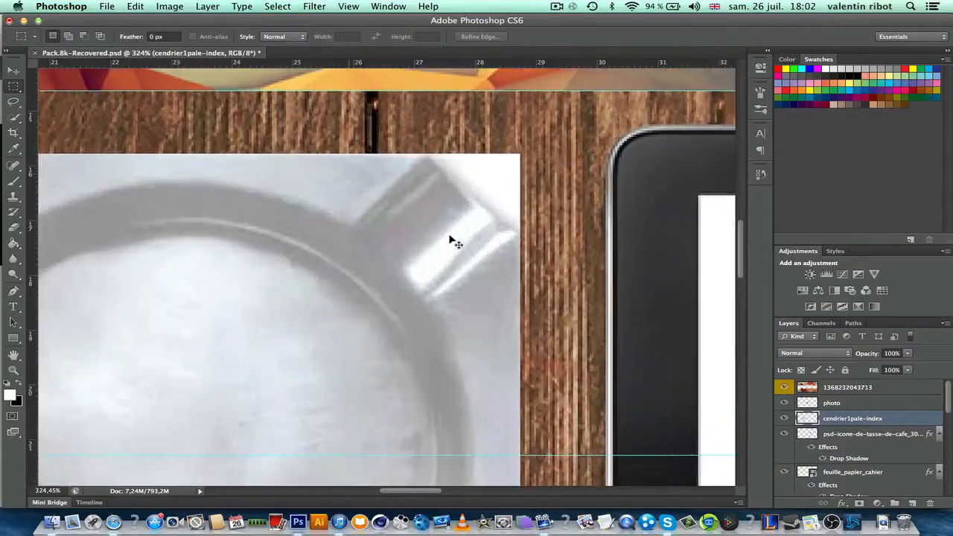
{"action": "left_click", "coordinate": [13, 292]}
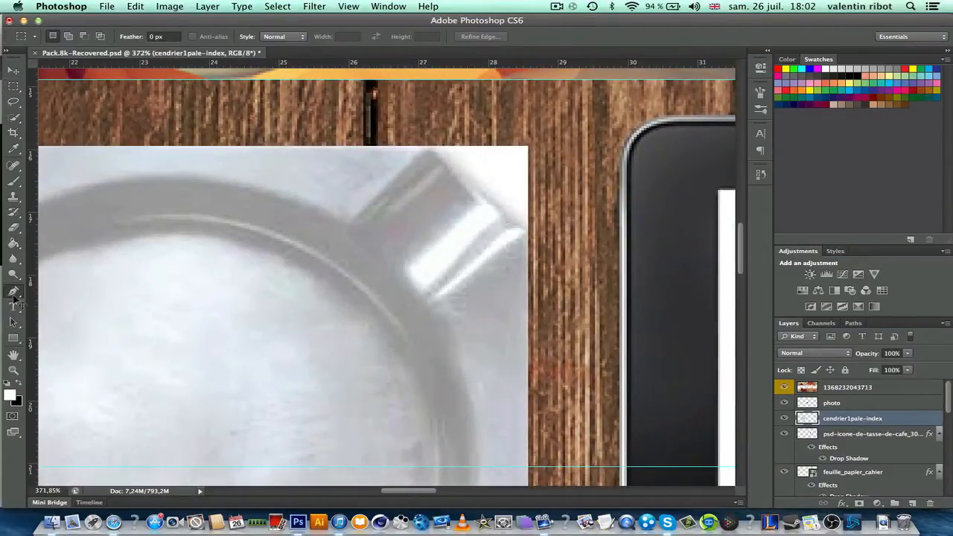
{"action": "left_click", "coordinate": [432, 146]}
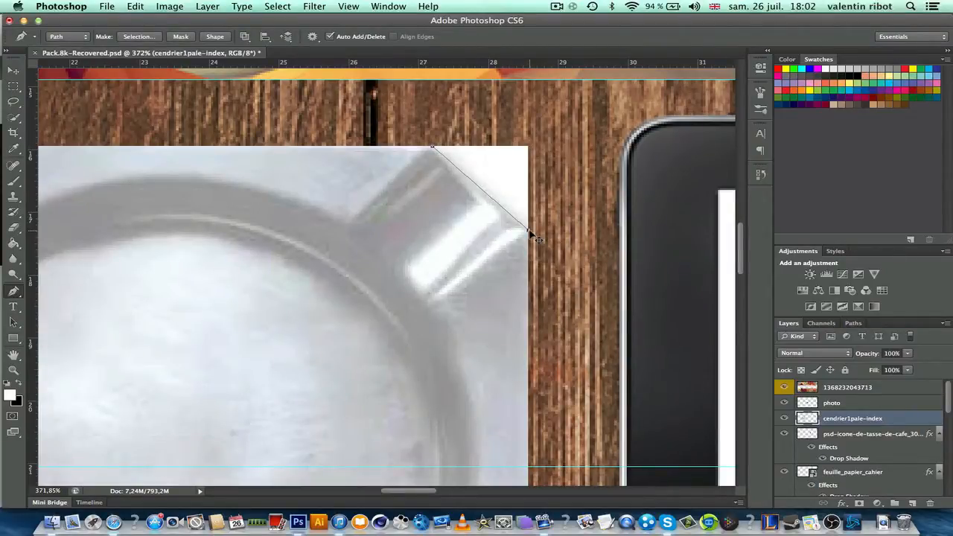
{"action": "key", "text": "super+z"}
{"action": "left_click_drag", "start_coordinate": [528, 231], "coordinate": [596, 268]}
{"action": "left_click", "coordinate": [433, 147]}
{"action": "right_click", "coordinate": [496, 147]}
{"action": "key", "text": "Return"}
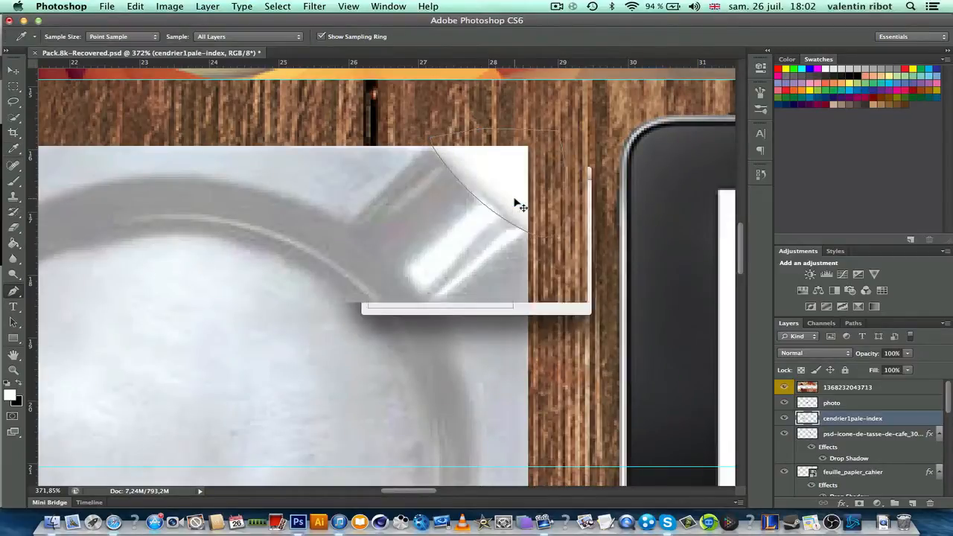
- Delete the selected white area at the ashtray's top-right corner and clear the selection
{"action": "key", "text": "BackSpace"}
{"action": "key", "text": "super+d"}
- Trace a closed pen path around the white area at the ashtray's top-left corner, curved along its rim, convert it to a selection and cut it
{"action": "scroll", "coordinate": [421, 136], "scroll_direction": "left", "scroll_amount": 10}
{"action": "scroll", "coordinate": [421, 136], "scroll_direction": "left", "scroll_amount": 5}
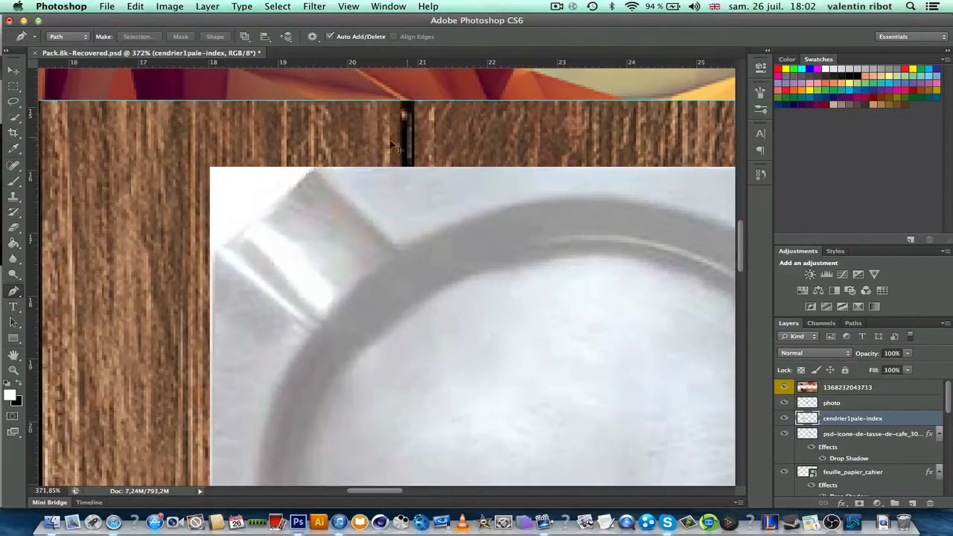
{"action": "left_click", "coordinate": [315, 172]}
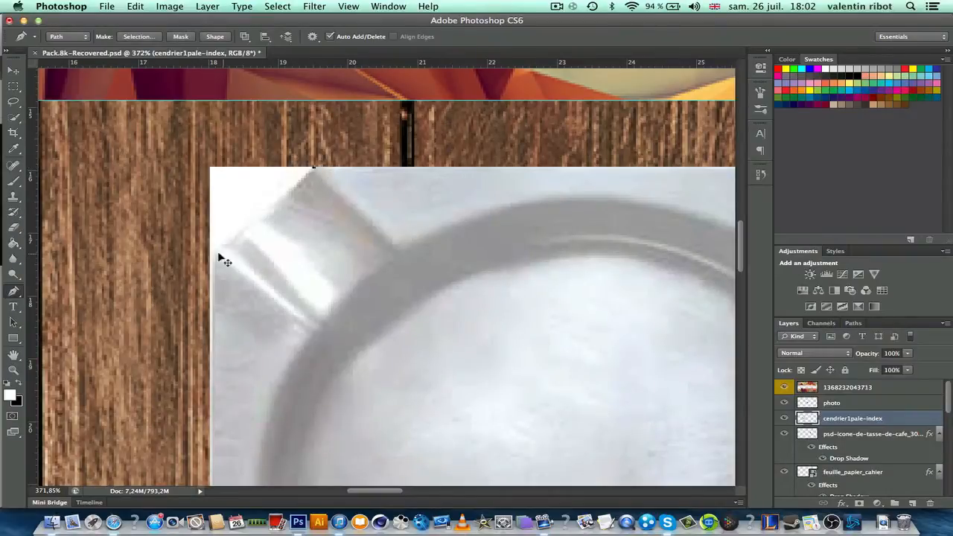
{"action": "left_click_drag", "start_coordinate": [211, 249], "coordinate": [154, 266]}
{"action": "left_click", "coordinate": [158, 210]}
{"action": "left_click", "coordinate": [210, 130]}
{"action": "right_click", "coordinate": [302, 164]}
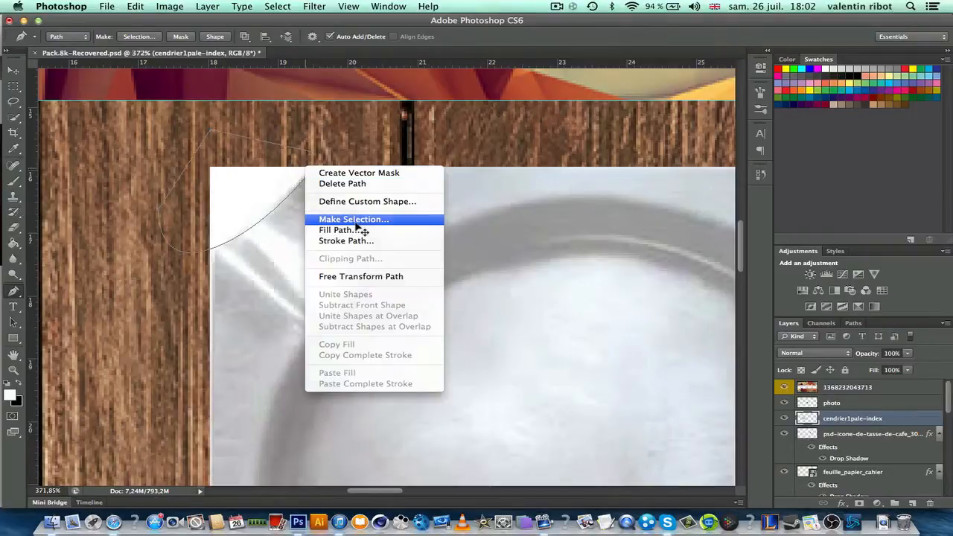
{"action": "left_click", "coordinate": [362, 217]}
{"action": "key", "text": "Return"}
{"action": "key", "text": "super+x"}
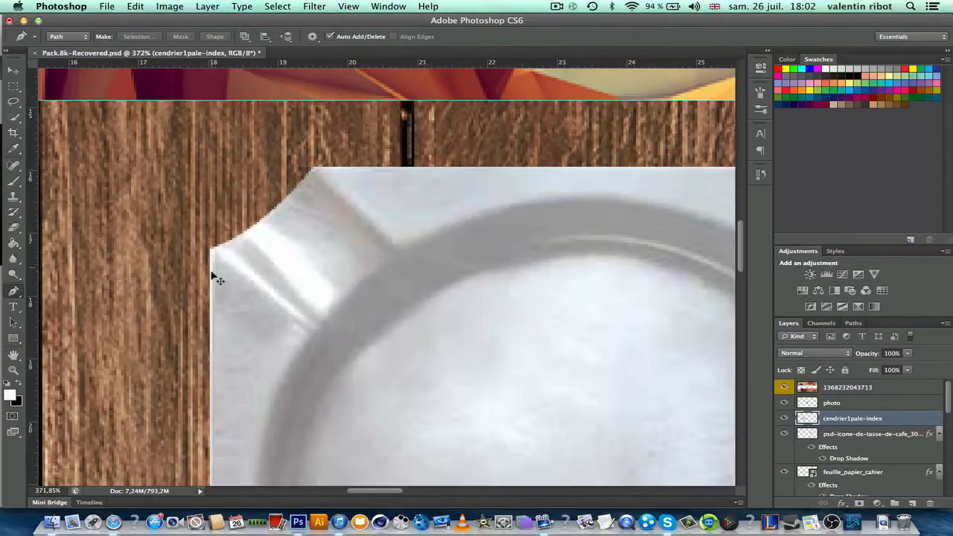
- Outline the white area at the ashtray's bottom-right corner with a closed curved pen path, make it a selection and cut it away
{"action": "scroll", "coordinate": [223, 350], "scroll_direction": "right", "scroll_amount": 10}
{"action": "scroll", "coordinate": [231, 346], "scroll_direction": "up", "scroll_amount": 2}
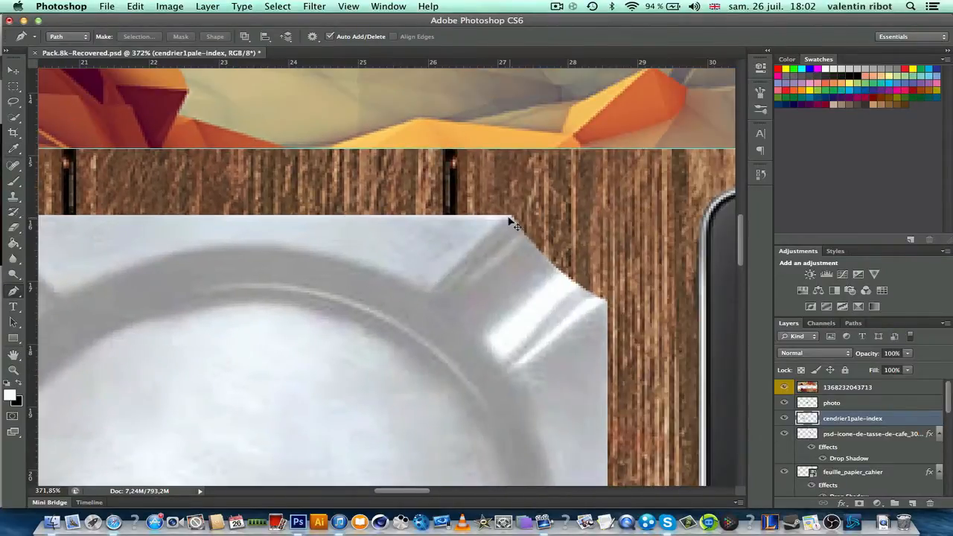
{"action": "scroll", "coordinate": [509, 222], "scroll_direction": "down", "scroll_amount": 10}
{"action": "scroll", "coordinate": [508, 222], "scroll_direction": "right", "scroll_amount": 4}
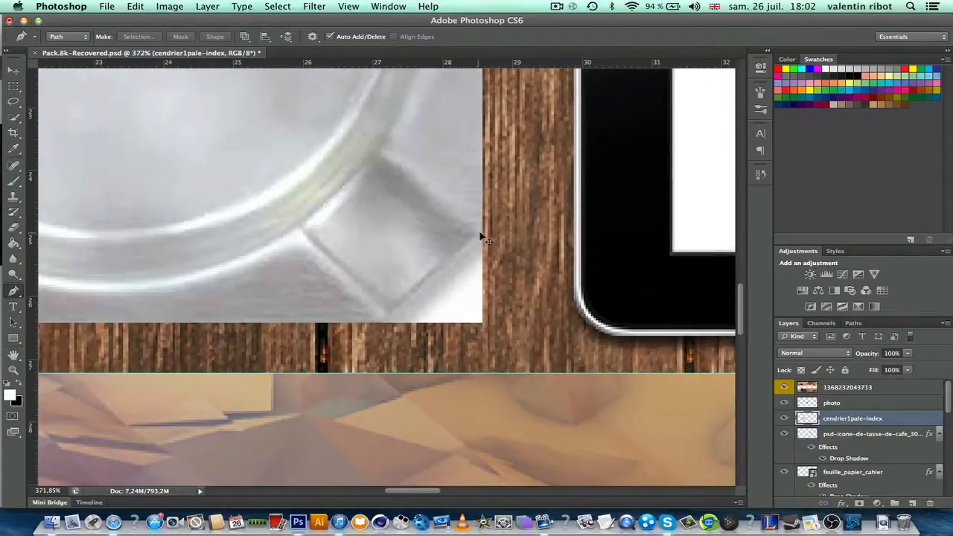
{"action": "left_click", "coordinate": [481, 233]}
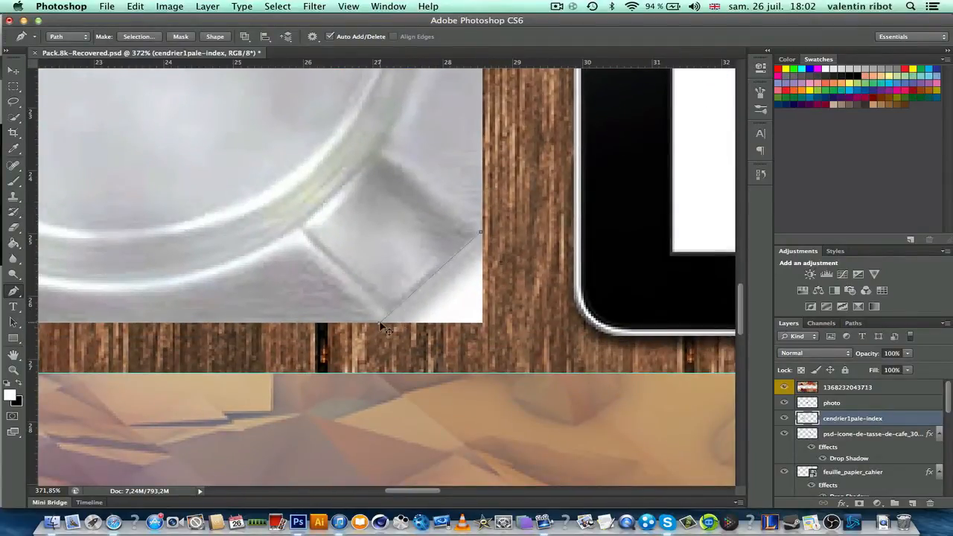
{"action": "left_click_drag", "start_coordinate": [380, 326], "coordinate": [347, 379]}
{"action": "left_click", "coordinate": [515, 359]}
{"action": "left_click", "coordinate": [481, 234]}
{"action": "right_click", "coordinate": [464, 272]}
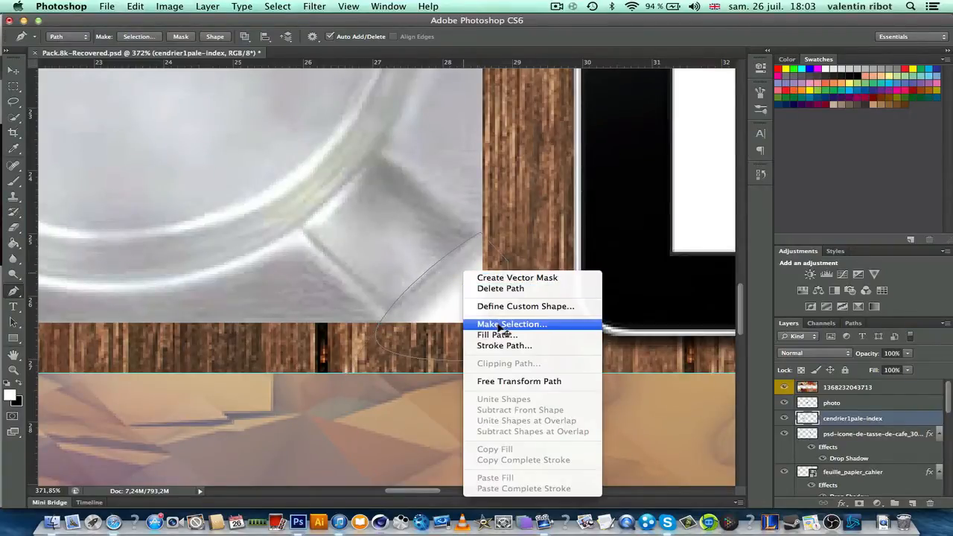
{"action": "left_click", "coordinate": [501, 324]}
{"action": "key", "text": "Return"}
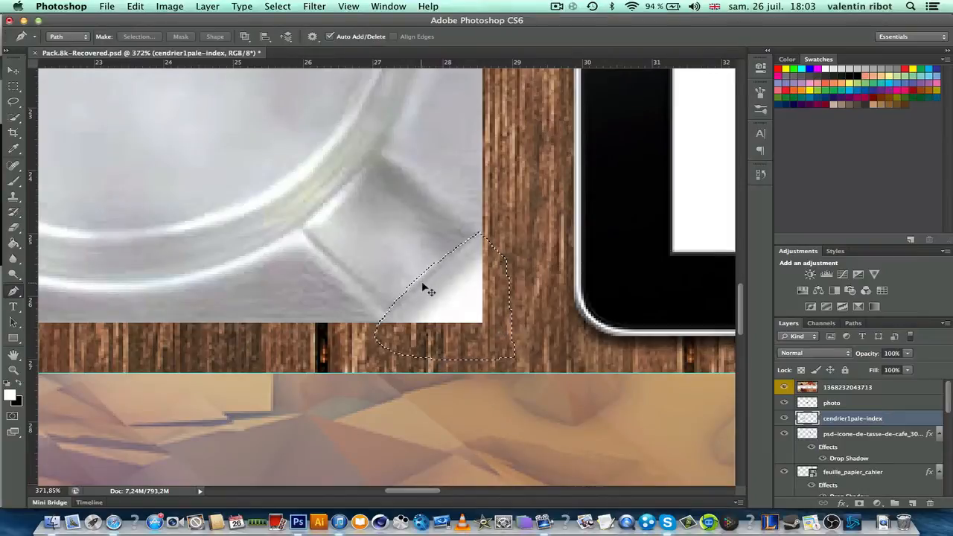
{"action": "key", "text": "super+x"}
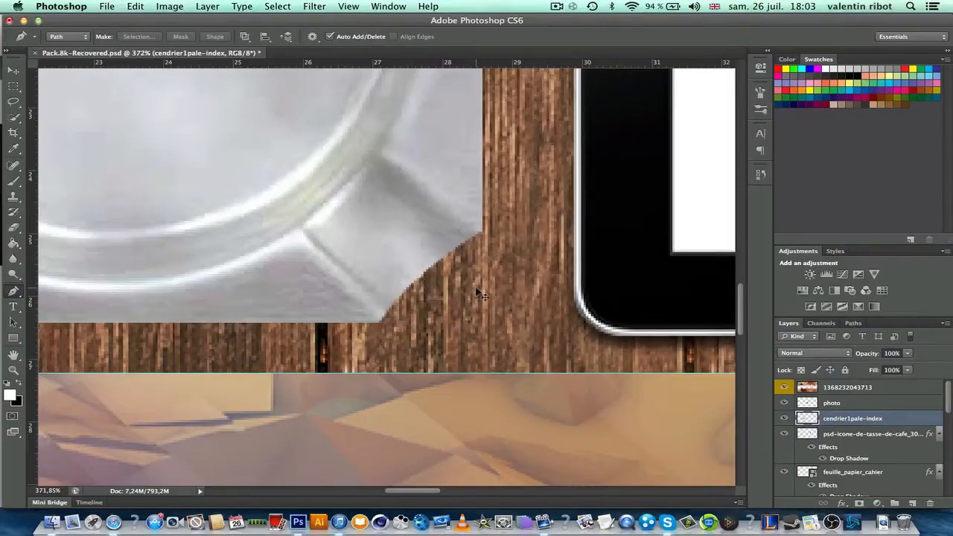
- Outline the white area at the ashtray's bottom-left corner with a closed curved pen path, make it a selection and cut it away
{"action": "scroll", "coordinate": [477, 293], "scroll_direction": "up", "scroll_amount": 10}
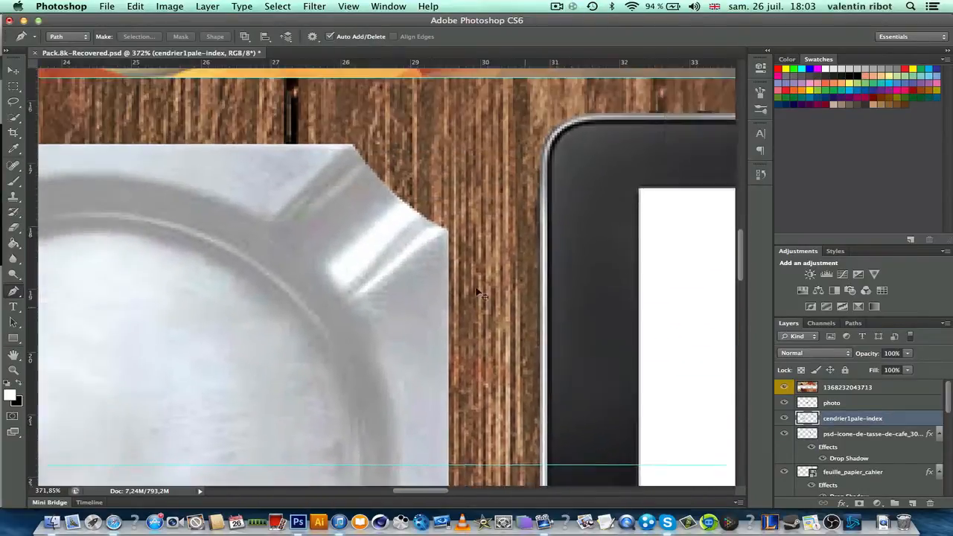
{"action": "scroll", "coordinate": [478, 293], "scroll_direction": "left", "scroll_amount": 15}
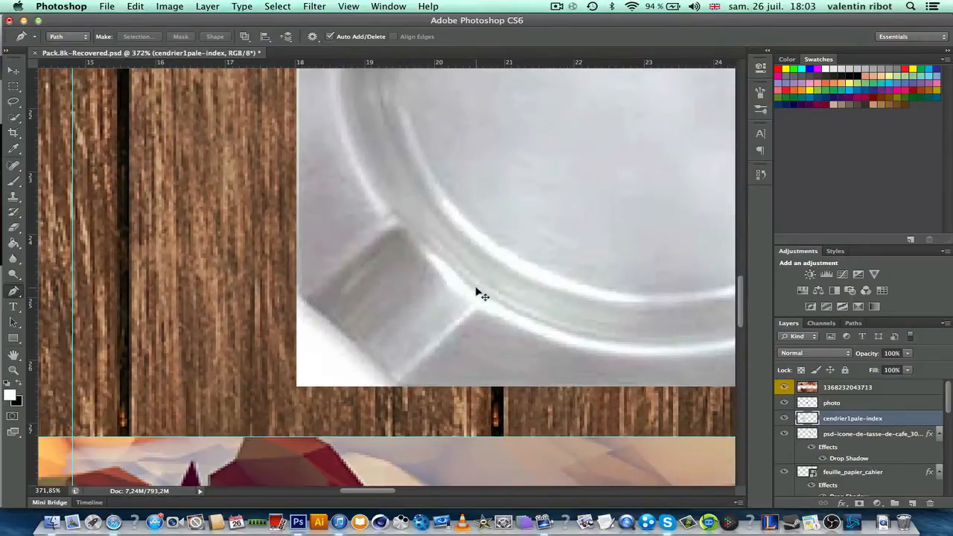
{"action": "left_click", "coordinate": [297, 288]}
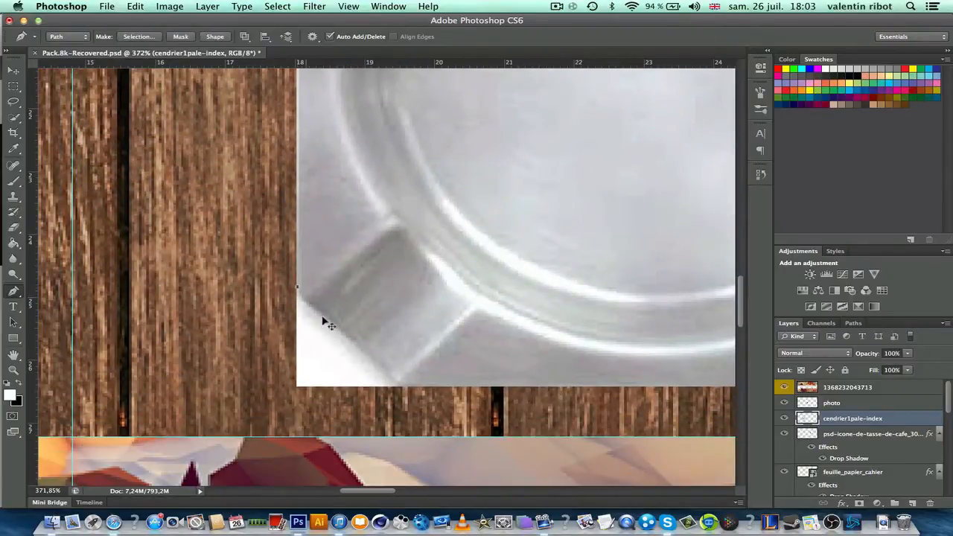
{"action": "left_click_drag", "start_coordinate": [400, 388], "coordinate": [445, 462]}
{"action": "left_click_drag", "start_coordinate": [267, 430], "coordinate": [223, 326]}
{"action": "right_click", "coordinate": [316, 325]}
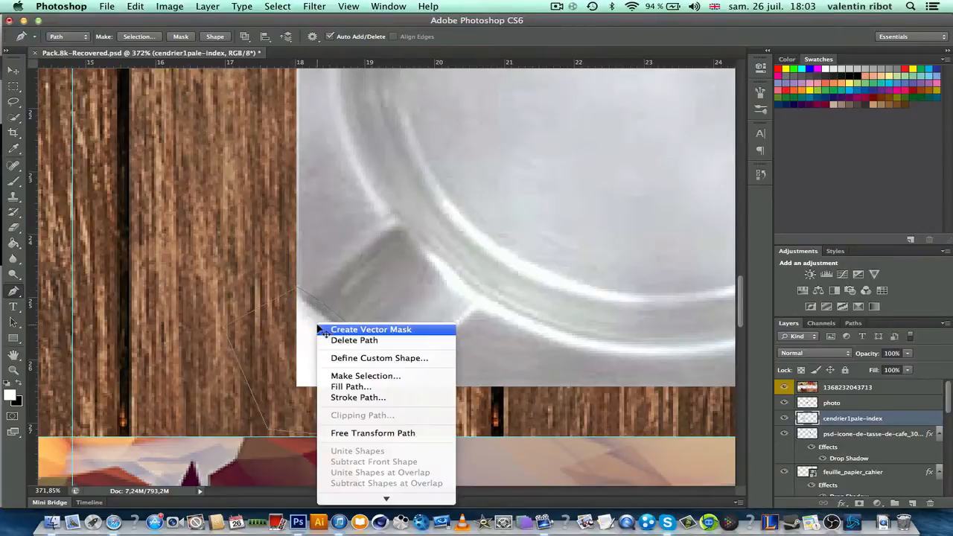
{"action": "left_click", "coordinate": [355, 376]}
{"action": "key", "text": "Return"}
{"action": "key", "text": "super+x"}
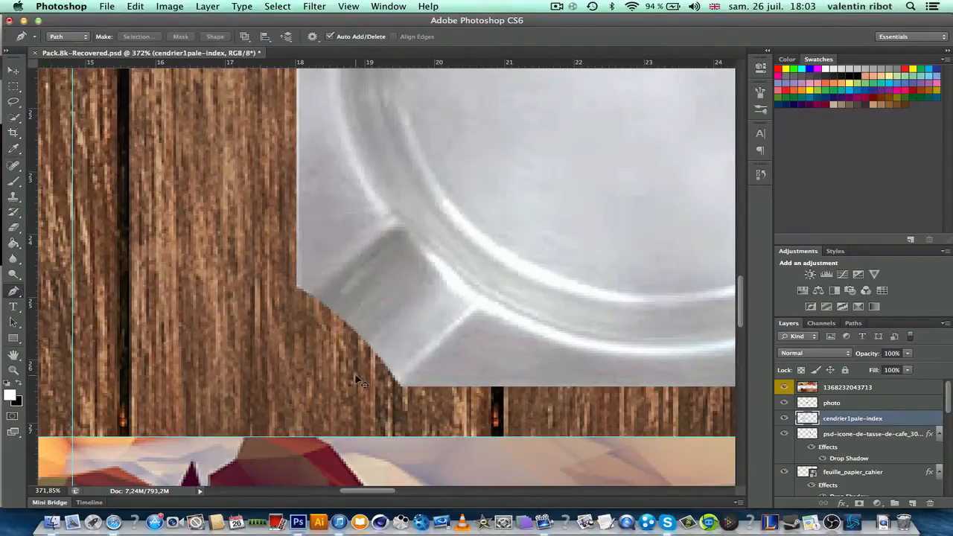
- Free-transform the ashtray down to about 58.5% and place it over the iPad's bottom-left corner to compare their sizes
{"action": "scroll", "coordinate": [356, 376], "scroll_direction": "down", "scroll_amount": 10}
{"action": "scroll", "coordinate": [358, 381], "scroll_direction": "down", "scroll_amount": 8}
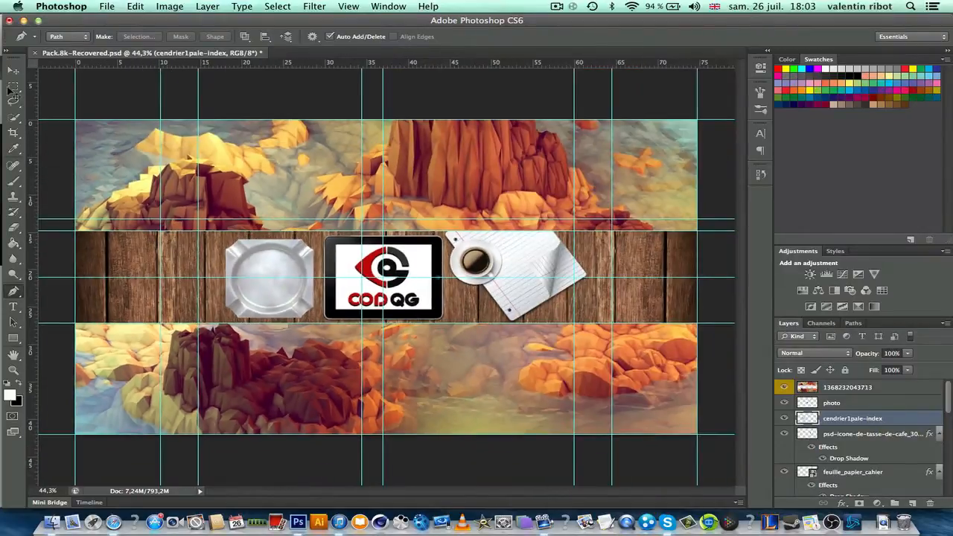
{"action": "left_click", "coordinate": [14, 70]}
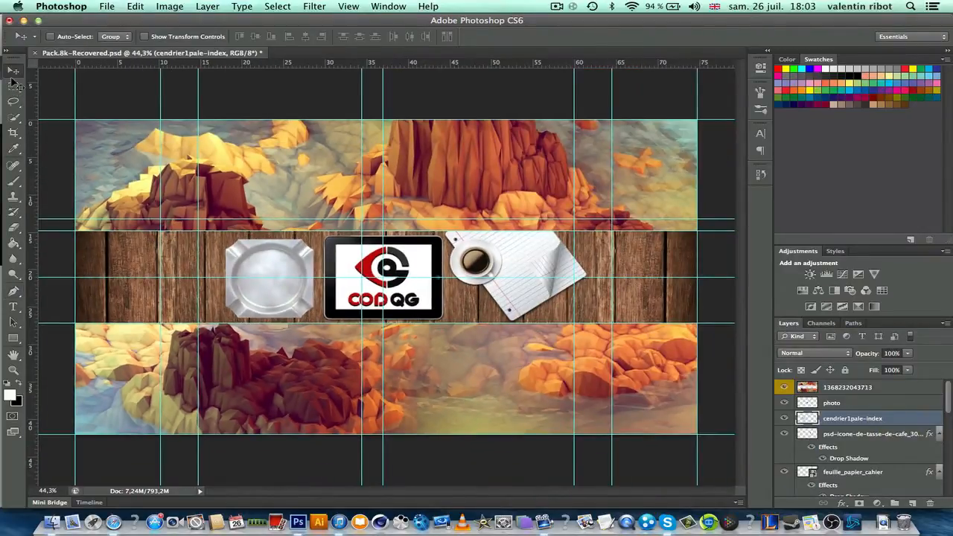
{"action": "scroll", "coordinate": [190, 239], "scroll_direction": "up", "scroll_amount": 8}
{"action": "key", "text": "super+t"}
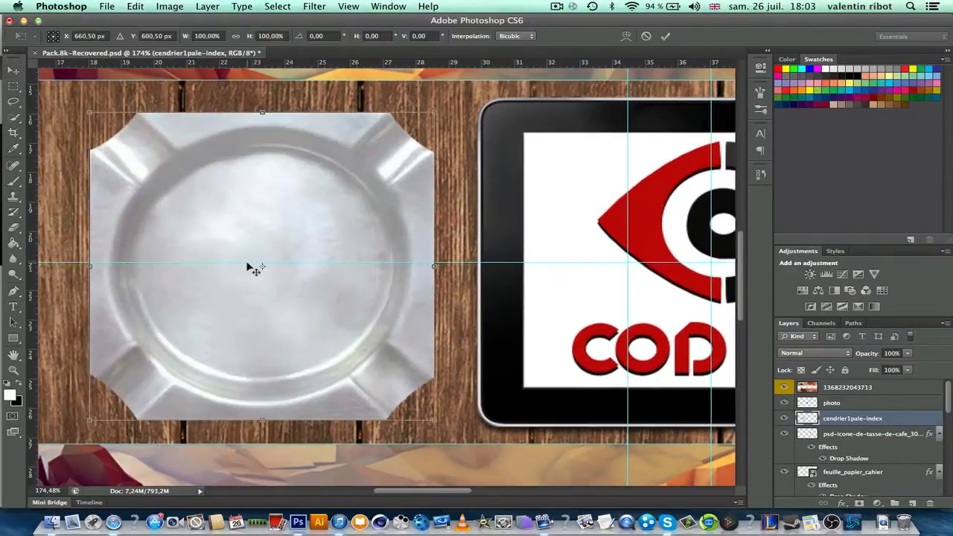
{"action": "left_click_drag", "start_coordinate": [440, 112], "coordinate": [273, 226]}
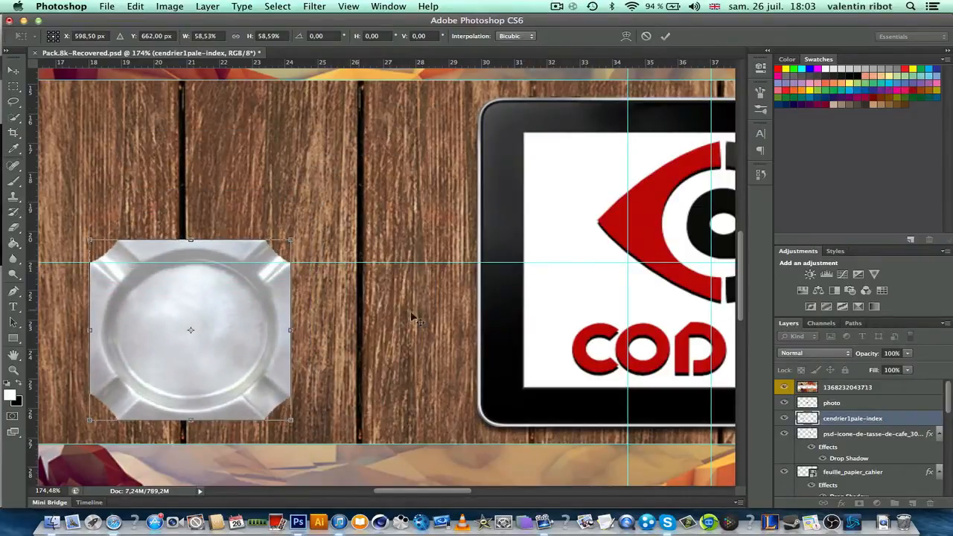
{"action": "left_click_drag", "start_coordinate": [207, 397], "coordinate": [602, 397]}
{"action": "scroll", "coordinate": [602, 400], "scroll_direction": "down", "scroll_amount": 5}
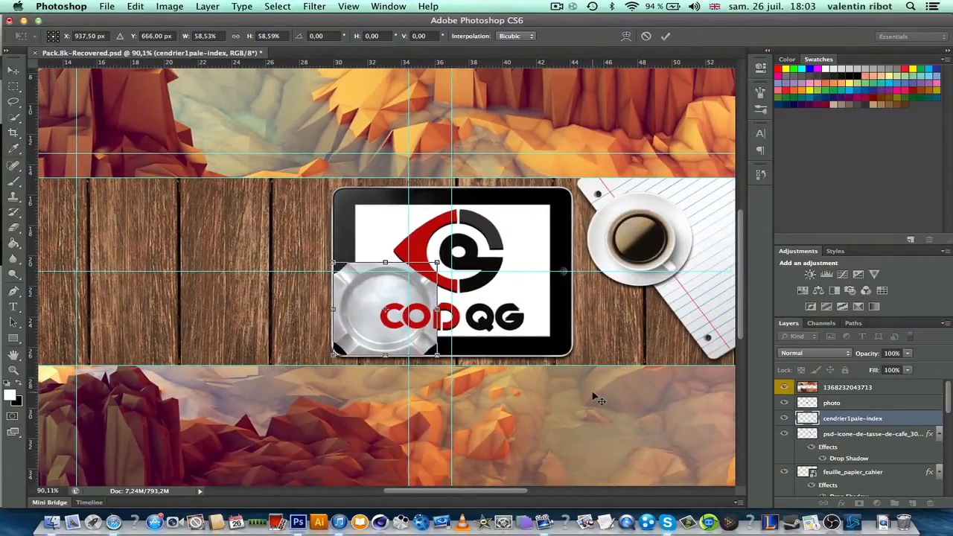
{"action": "scroll", "coordinate": [402, 320], "scroll_direction": "up", "scroll_amount": 5}
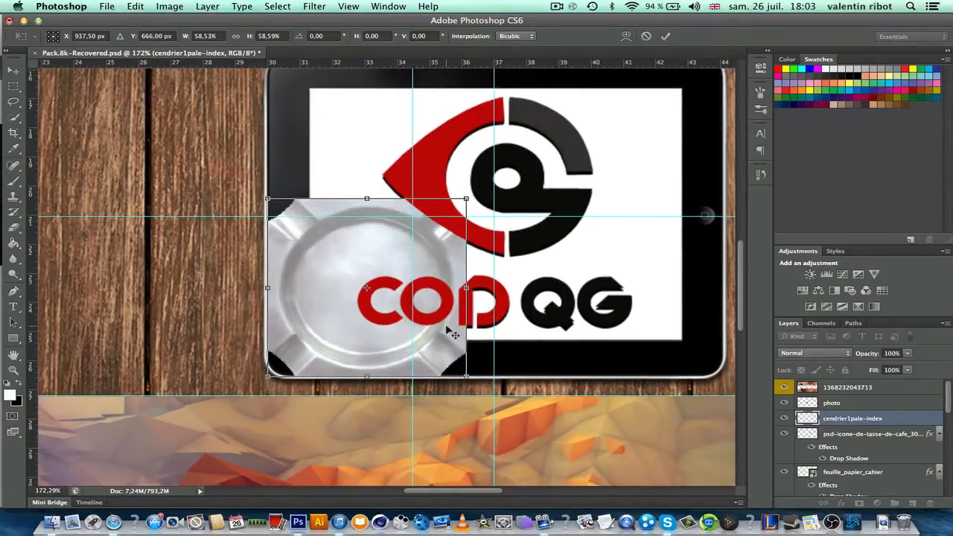
{"action": "scroll", "coordinate": [402, 194], "scroll_direction": "down", "scroll_amount": 3}
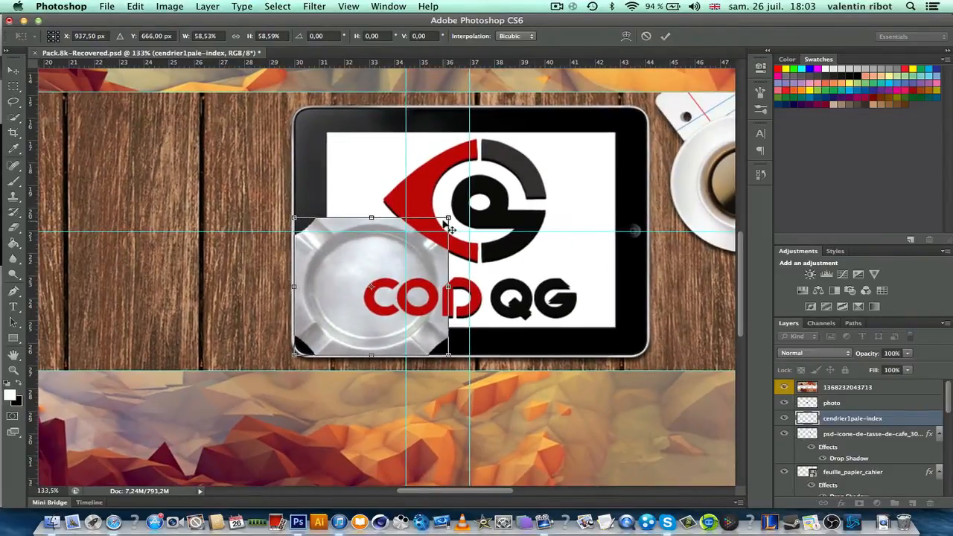
{"action": "left_click_drag", "start_coordinate": [447, 218], "coordinate": [626, 93]}
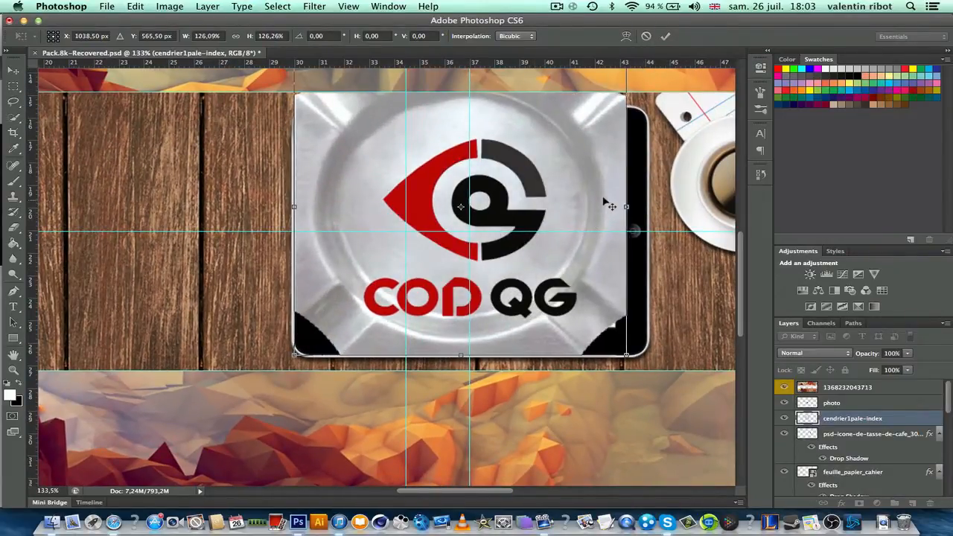
{"action": "scroll", "coordinate": [605, 194], "scroll_direction": "up", "scroll_amount": 2}
{"action": "scroll", "coordinate": [605, 194], "scroll_direction": "right", "scroll_amount": 1}
{"action": "key", "text": "super+z"}
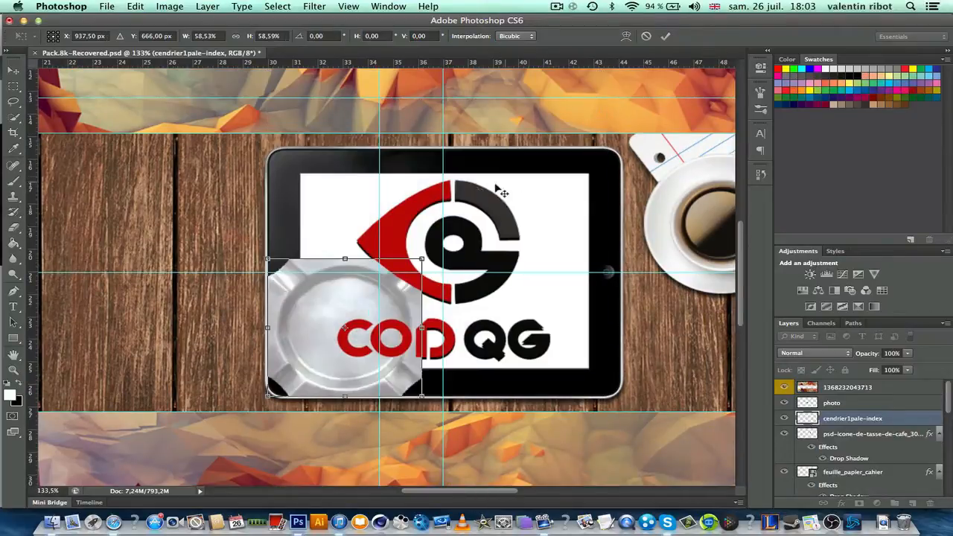
- Reduce the ashtray's scale to about 52.8%, apply the transform and move it off the iPad onto the wood beside it
{"action": "left_click_drag", "start_coordinate": [425, 260], "coordinate": [412, 281]}
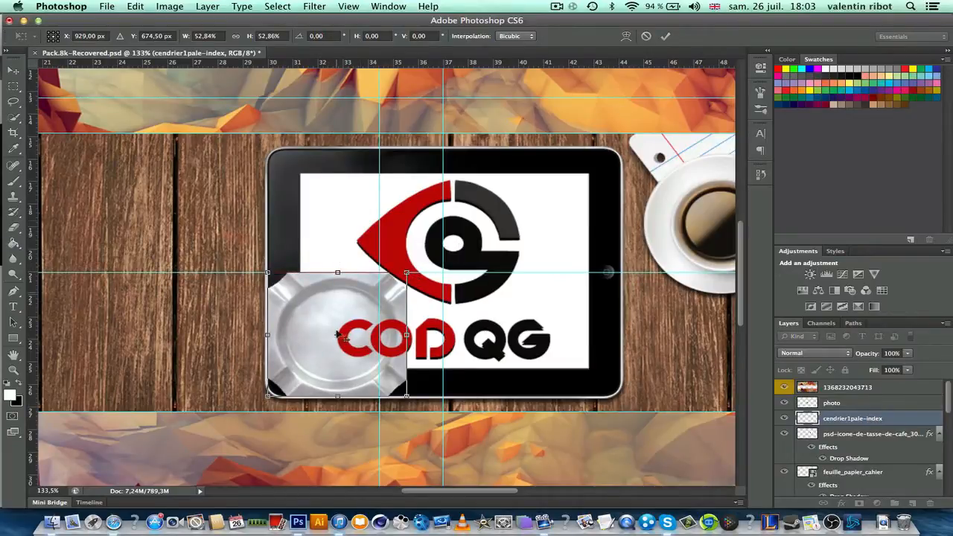
{"action": "scroll", "coordinate": [349, 306], "scroll_direction": "down", "scroll_amount": 2}
{"action": "scroll", "coordinate": [349, 306], "scroll_direction": "left", "scroll_amount": 2}
{"action": "scroll", "coordinate": [349, 305], "scroll_direction": "up", "scroll_amount": 5}
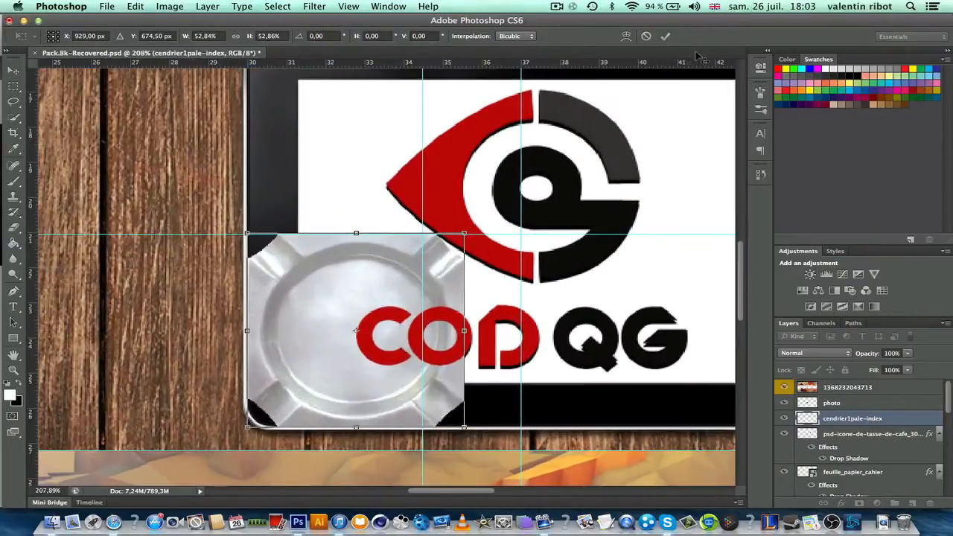
{"action": "left_click", "coordinate": [666, 36]}
{"action": "left_click_drag", "start_coordinate": [296, 325], "coordinate": [138, 317]}
- Rotate the ashtray by 45°, apply the transform and move it up and left to sit around the horizontal centre guide
{"action": "scroll", "coordinate": [138, 317], "scroll_direction": "left", "scroll_amount": 1}
{"action": "scroll", "coordinate": [142, 319], "scroll_direction": "left", "scroll_amount": 5}
{"action": "key", "text": "super+t"}
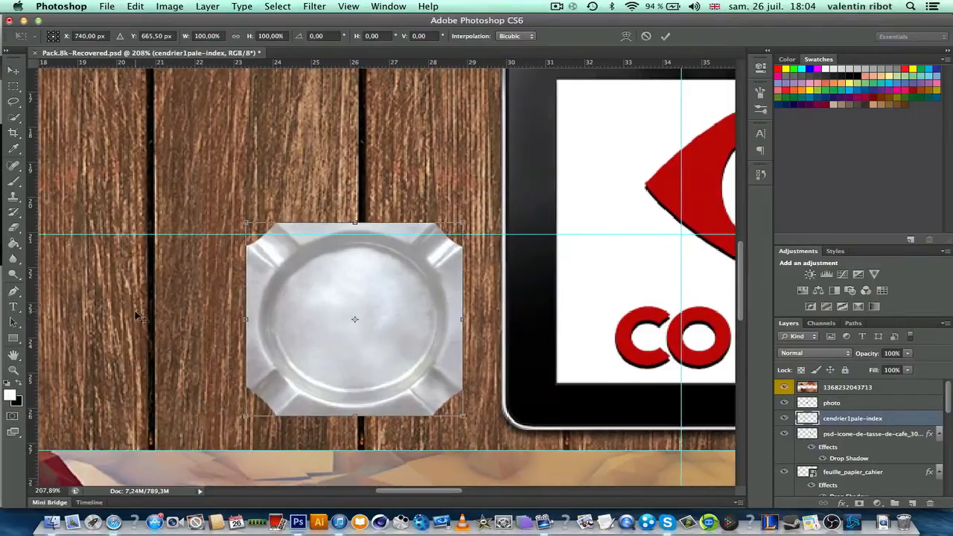
{"action": "left_click", "coordinate": [327, 36]}
{"action": "type", "text": "45"}
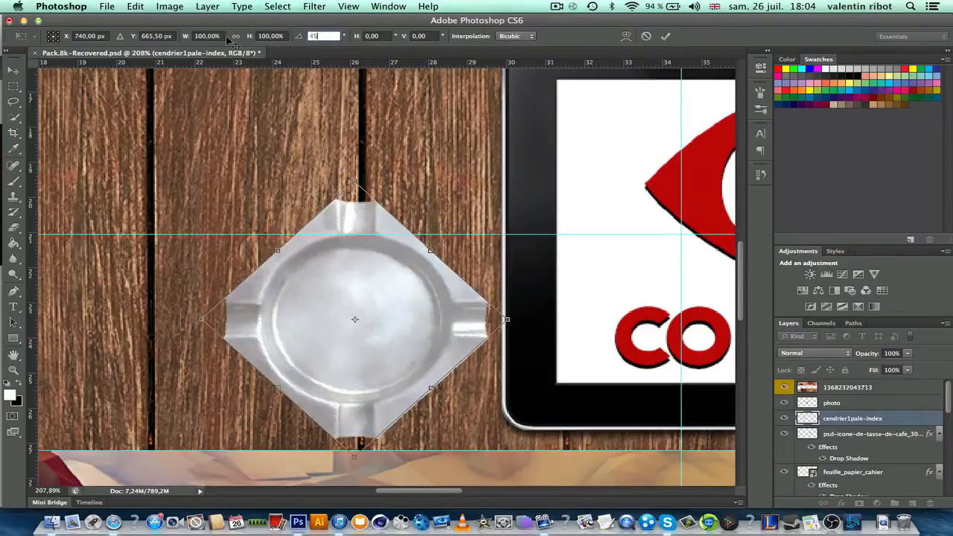
{"action": "left_click", "coordinate": [665, 35]}
{"action": "left_click_drag", "start_coordinate": [304, 302], "coordinate": [237, 217]}
- Apply a drop shadow to the cendrier1pale-index layer with its size set to 13 px
{"action": "double_click", "coordinate": [903, 419]}
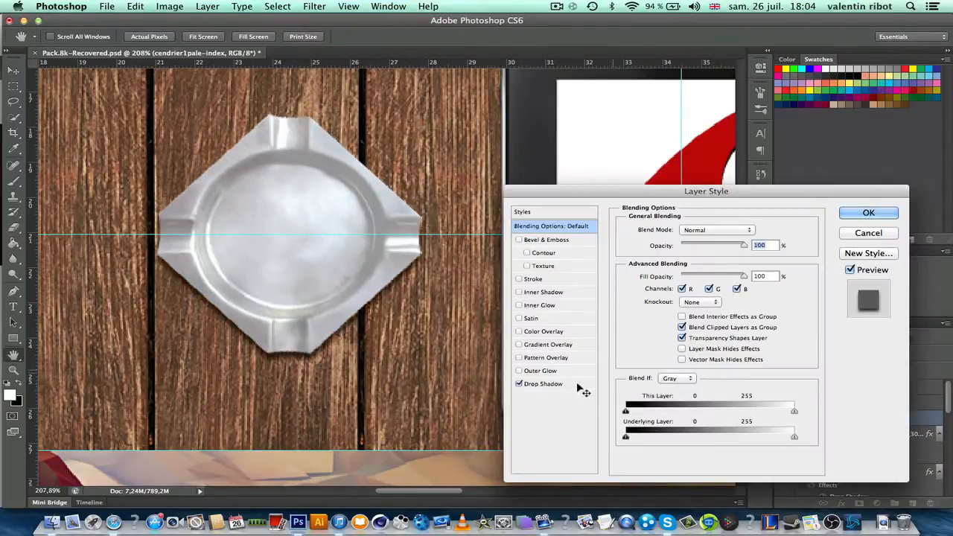
{"action": "left_click", "coordinate": [551, 384]}
{"action": "left_click_drag", "start_coordinate": [669, 313], "coordinate": [672, 313]}
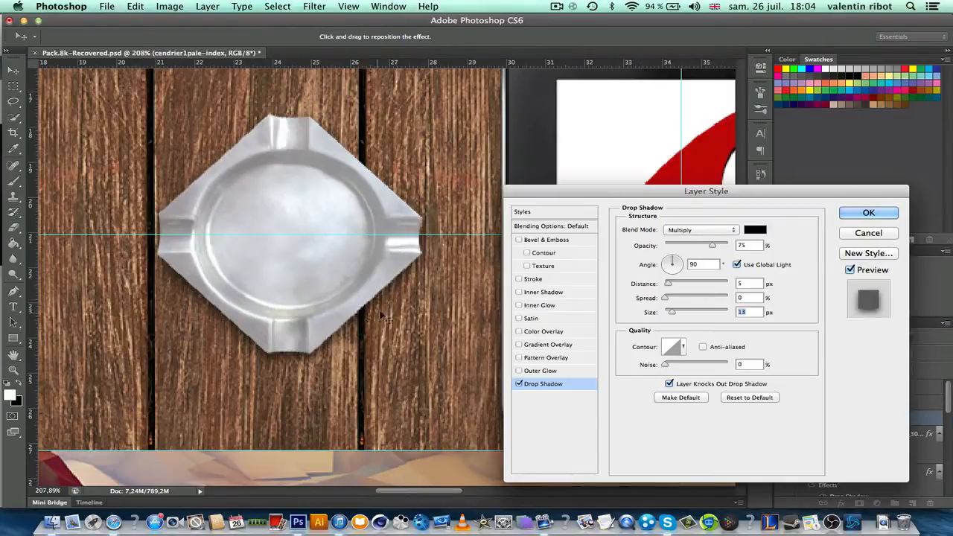
{"action": "left_click", "coordinate": [868, 214]}
- Compare the layout with the finished COD QG banner in Safari, return to Photoshop and move the ashtray slightly lower on the wood
{"action": "scroll", "coordinate": [436, 216], "scroll_direction": "down", "scroll_amount": 8}
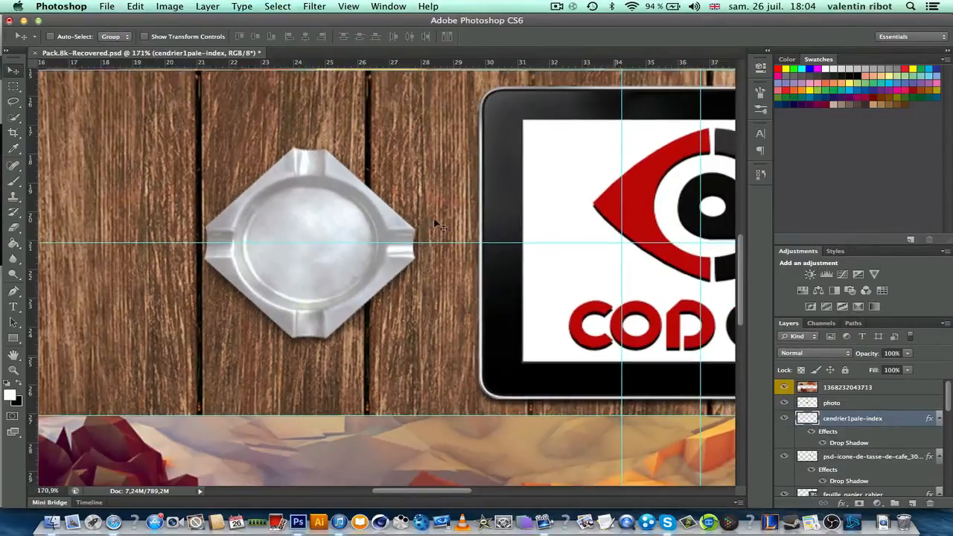
{"action": "scroll", "coordinate": [379, 259], "scroll_direction": "down", "scroll_amount": 1}
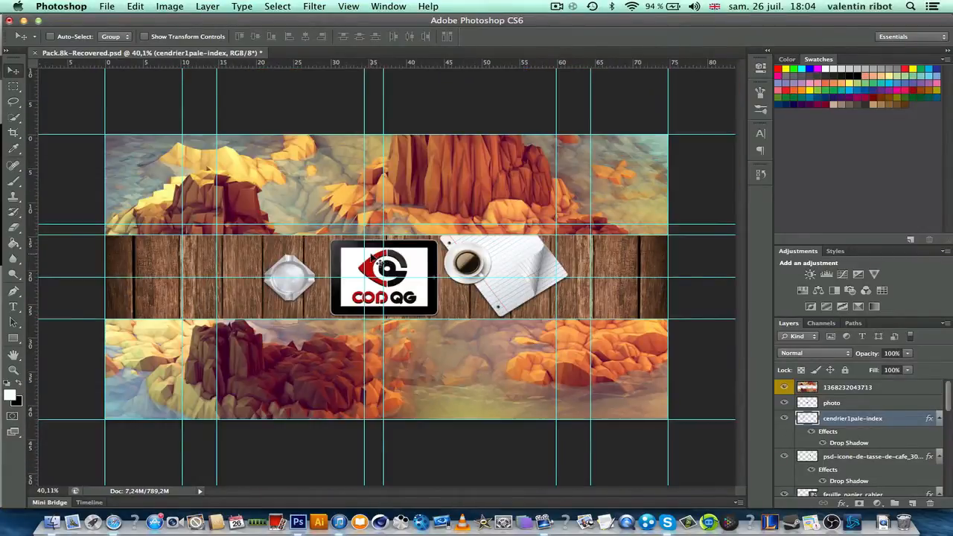
{"action": "scroll", "coordinate": [372, 257], "scroll_direction": "up", "scroll_amount": 5}
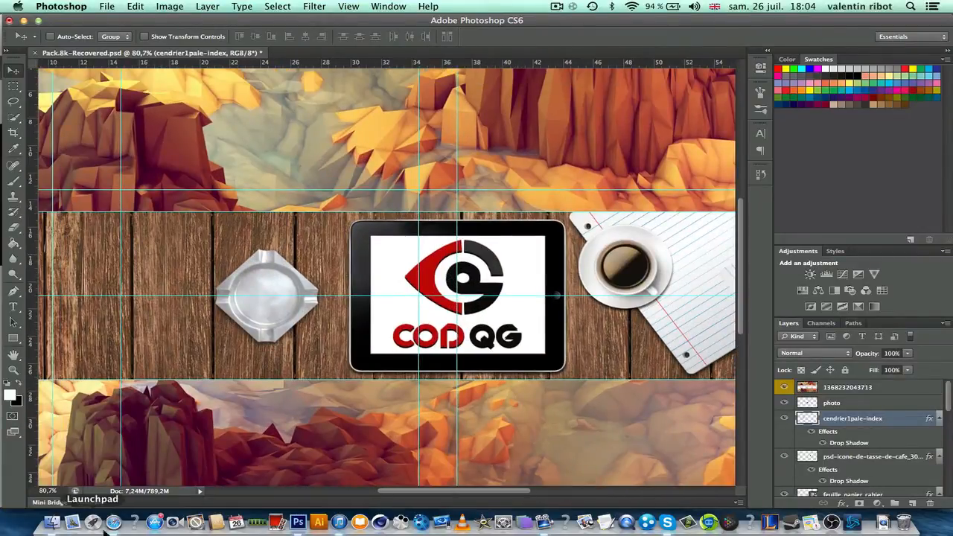
{"action": "left_click", "coordinate": [113, 522]}
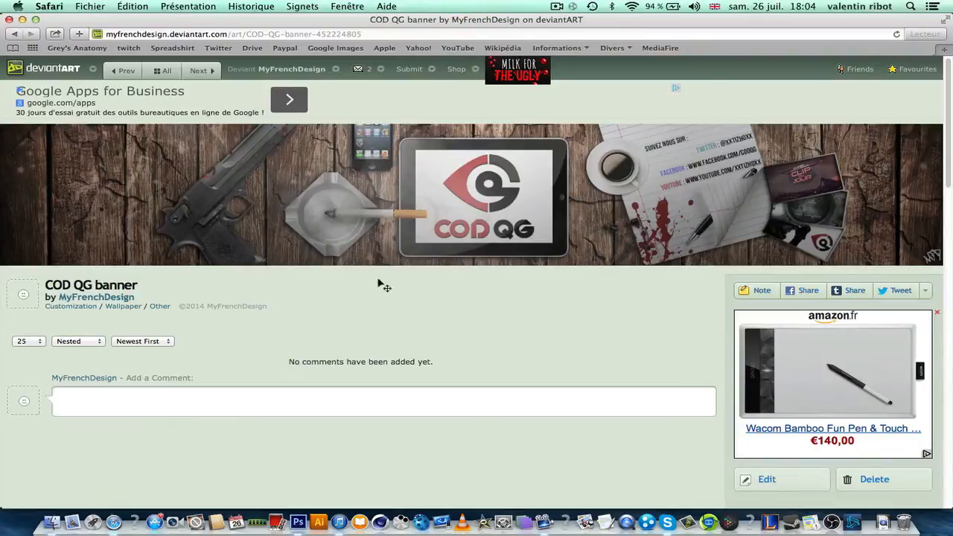
{"action": "left_click", "coordinate": [298, 522]}
{"action": "left_click_drag", "start_coordinate": [298, 306], "coordinate": [289, 345]}
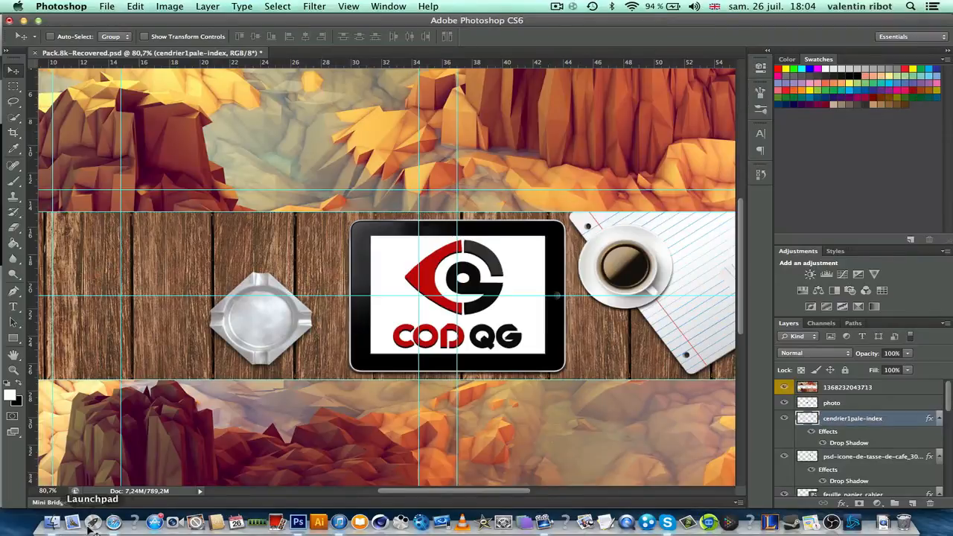
- Place cigarette_au_volant.jpg from the Desktop Technologie Banner folder into the Photoshop banner document and commit the placement
{"action": "left_click", "coordinate": [64, 524]}
{"action": "left_click", "coordinate": [659, 149]}
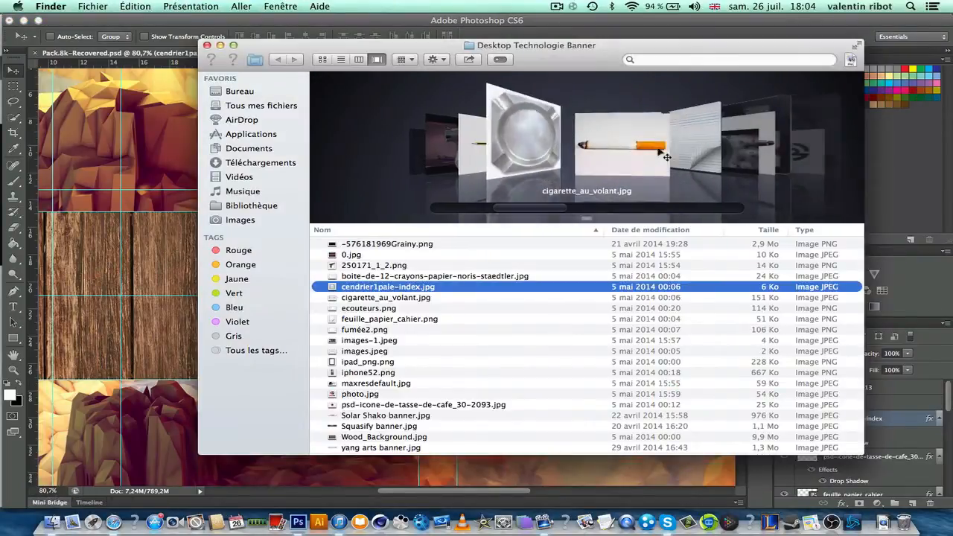
{"action": "left_click_drag", "start_coordinate": [600, 154], "coordinate": [164, 253]}
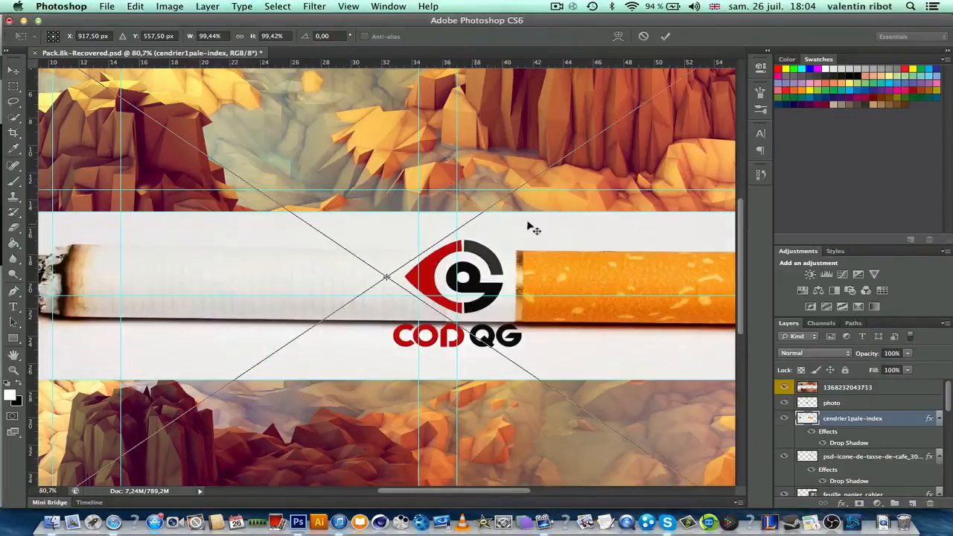
{"action": "left_click", "coordinate": [665, 36]}
- Start a Pen tool path at the base of the burnt end, following the cigarette's lower edge and curving around the filter end
{"action": "scroll", "coordinate": [487, 294], "scroll_direction": "down", "scroll_amount": 5}
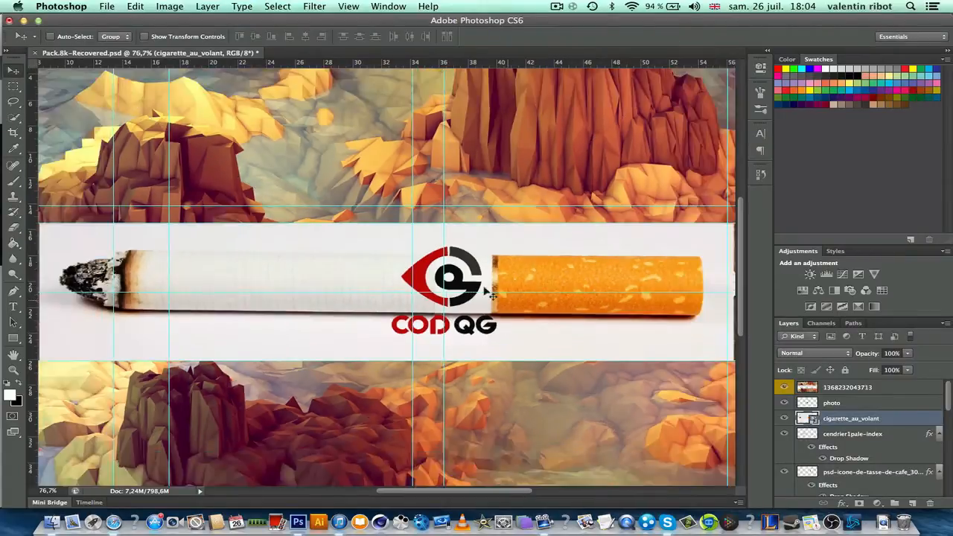
{"action": "scroll", "coordinate": [484, 293], "scroll_direction": "up", "scroll_amount": 5}
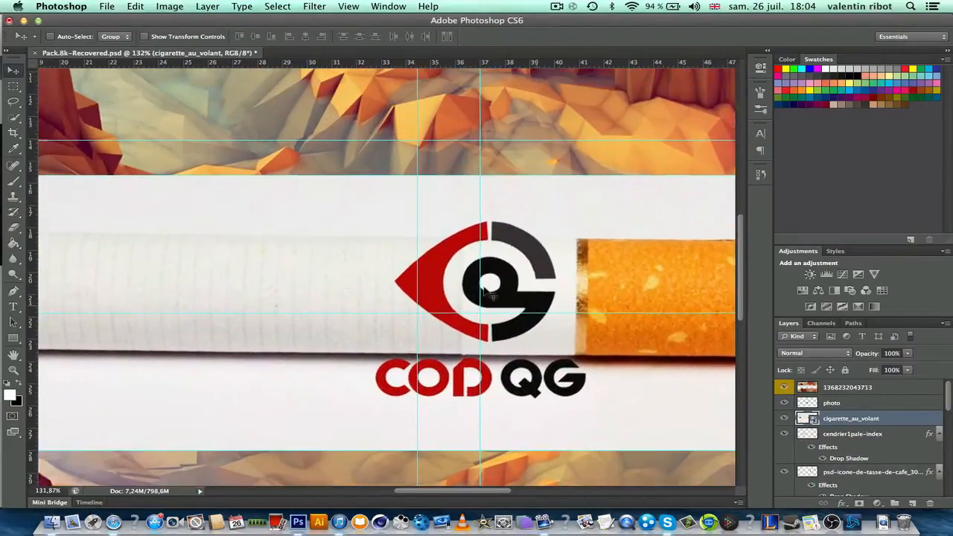
{"action": "scroll", "coordinate": [484, 293], "scroll_direction": "left", "scroll_amount": 10}
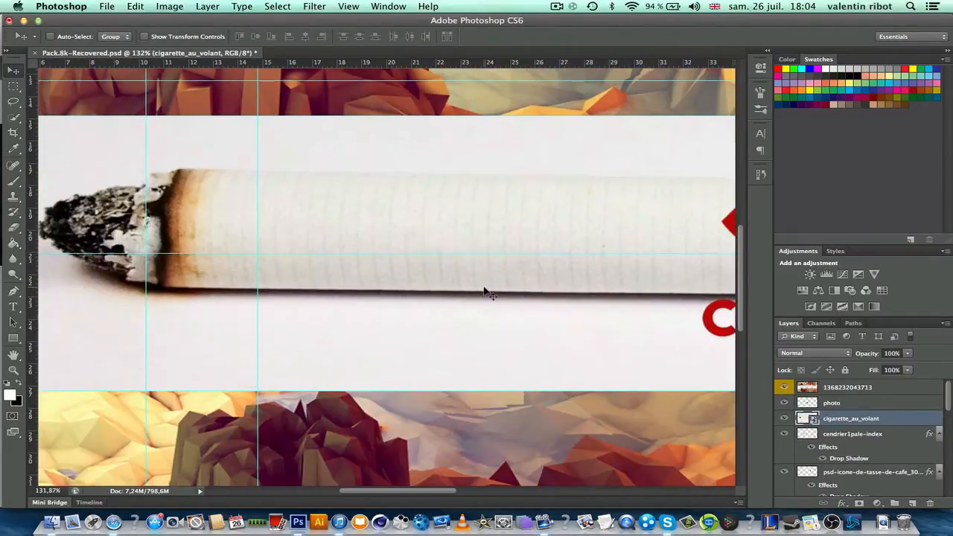
{"action": "left_click", "coordinate": [15, 292]}
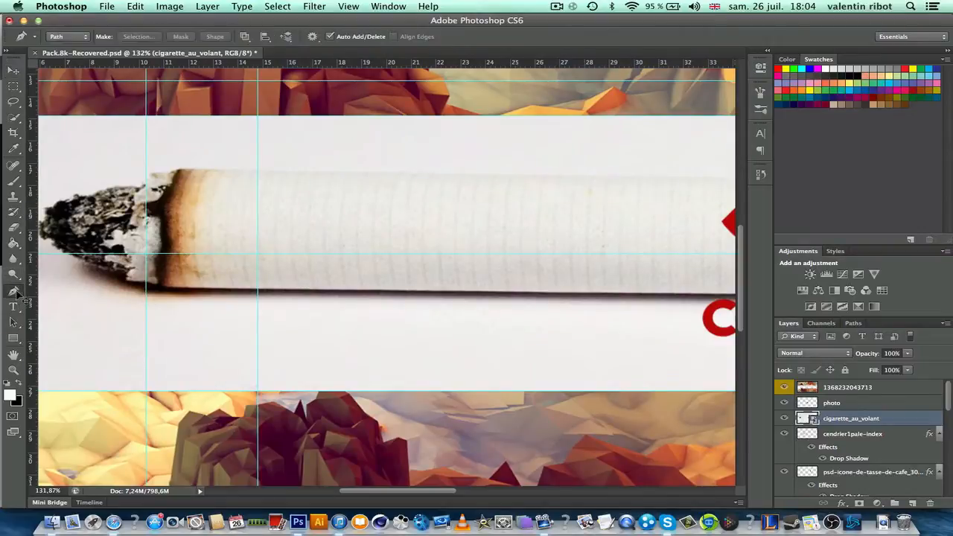
{"action": "left_click", "coordinate": [167, 296]}
{"action": "scroll", "coordinate": [253, 298], "scroll_direction": "right", "scroll_amount": 15}
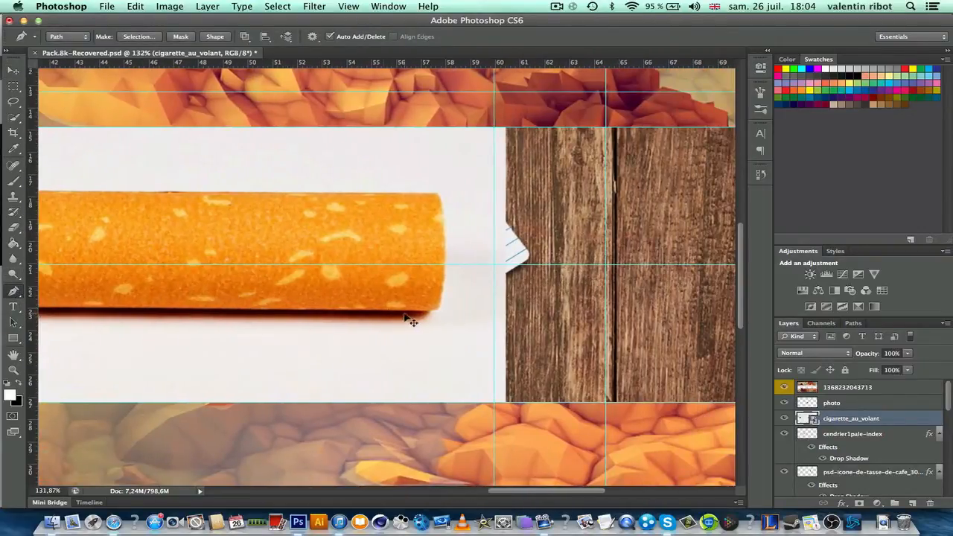
{"action": "left_click", "coordinate": [437, 310]}
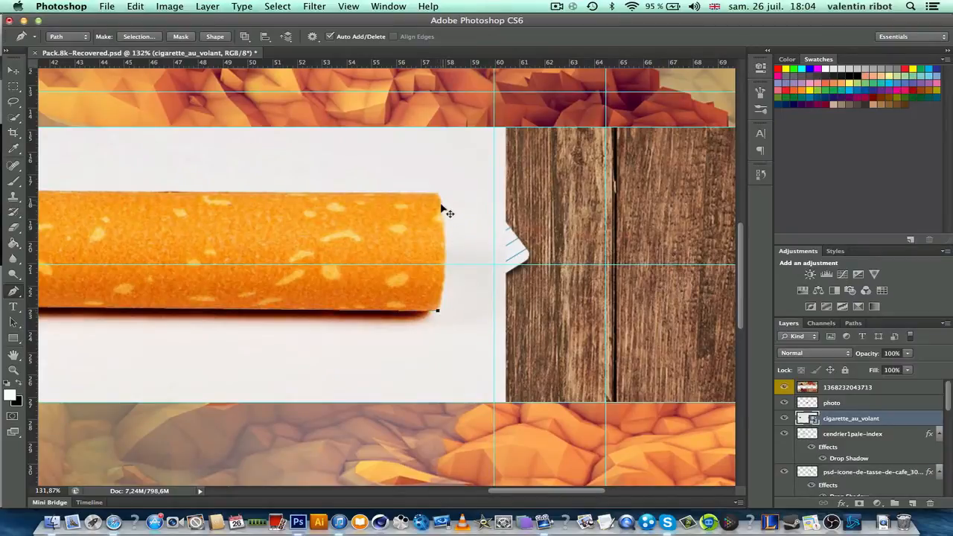
{"action": "left_click_drag", "start_coordinate": [438, 196], "coordinate": [423, 133]}
{"action": "scroll", "coordinate": [332, 205], "scroll_direction": "left", "scroll_amount": 5}
{"action": "scroll", "coordinate": [333, 205], "scroll_direction": "up", "scroll_amount": 3}
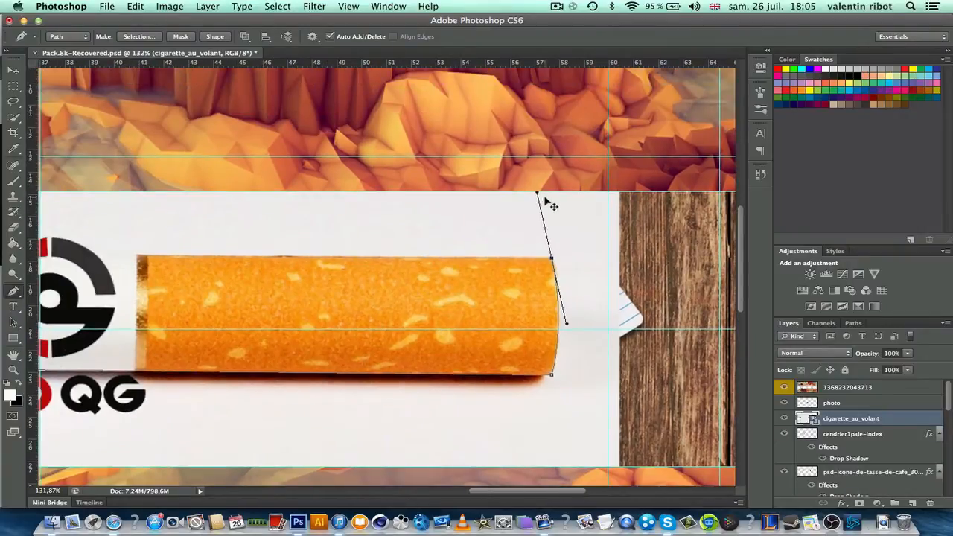
{"action": "scroll", "coordinate": [390, 255], "scroll_direction": "left", "scroll_amount": 5}
{"action": "scroll", "coordinate": [390, 256], "scroll_direction": "up", "scroll_amount": 1}
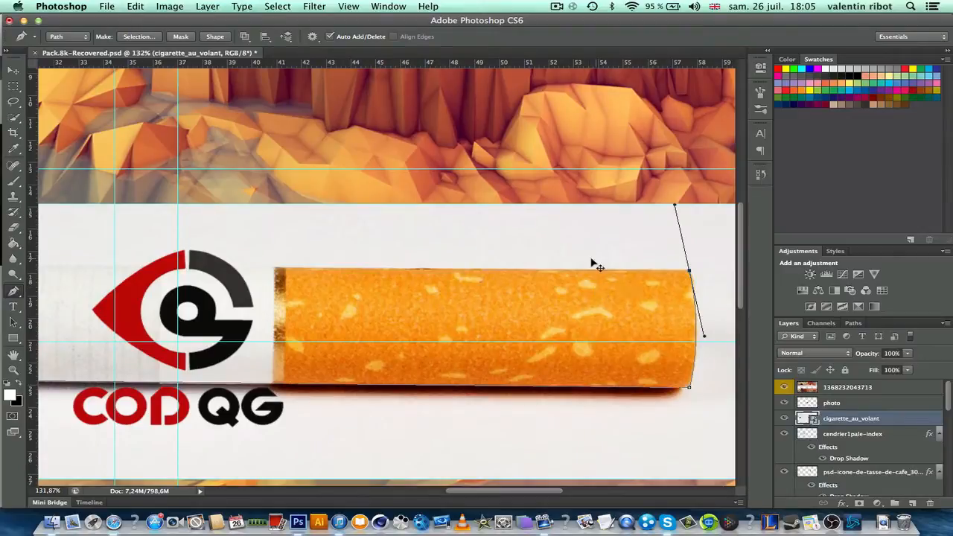
{"action": "left_click", "coordinate": [448, 245]}
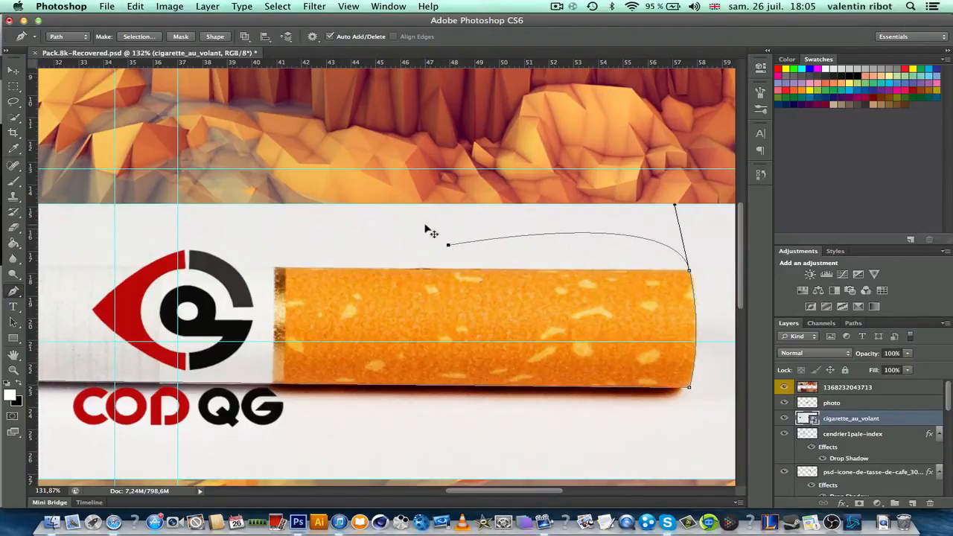
{"action": "key", "text": "super+z"}
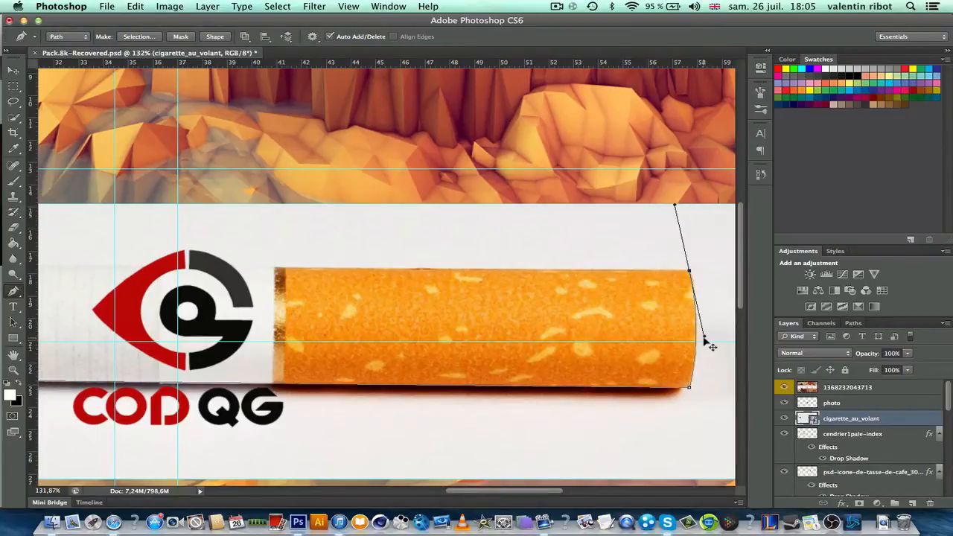
- Retract the outgoing curve handle at the filter's upper corner and extend the path straight along the cigarette's upper edge to the burnt band
{"action": "mouse_move", "coordinate": [712, 347]}
{"action": "left_mouse_down"}
{"action": "mouse_move", "coordinate": [750, 332]}
{"action": "mouse_move", "coordinate": [693, 343]}
{"action": "left_mouse_up"}
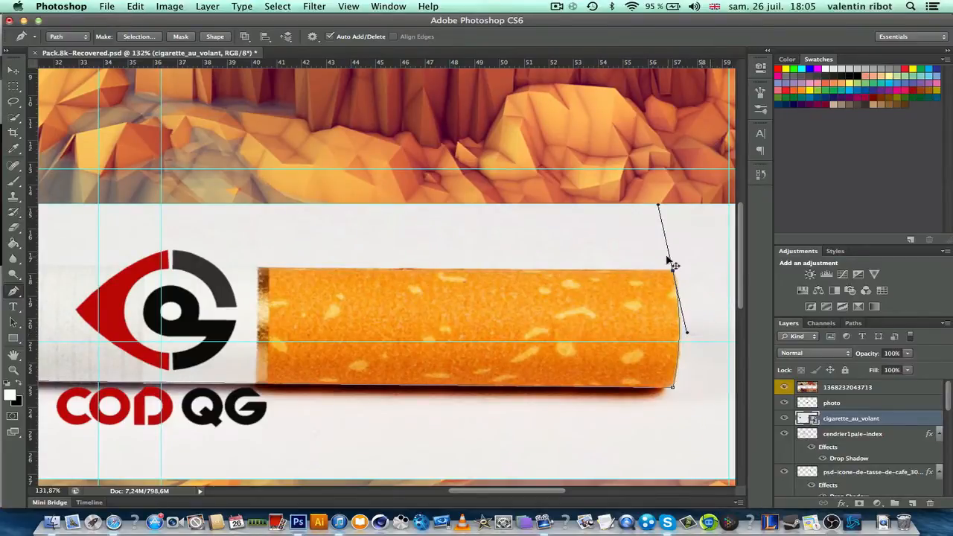
{"action": "left_click_drag", "start_coordinate": [658, 206], "coordinate": [674, 271]}
{"action": "scroll", "coordinate": [639, 285], "scroll_direction": "left", "scroll_amount": 15}
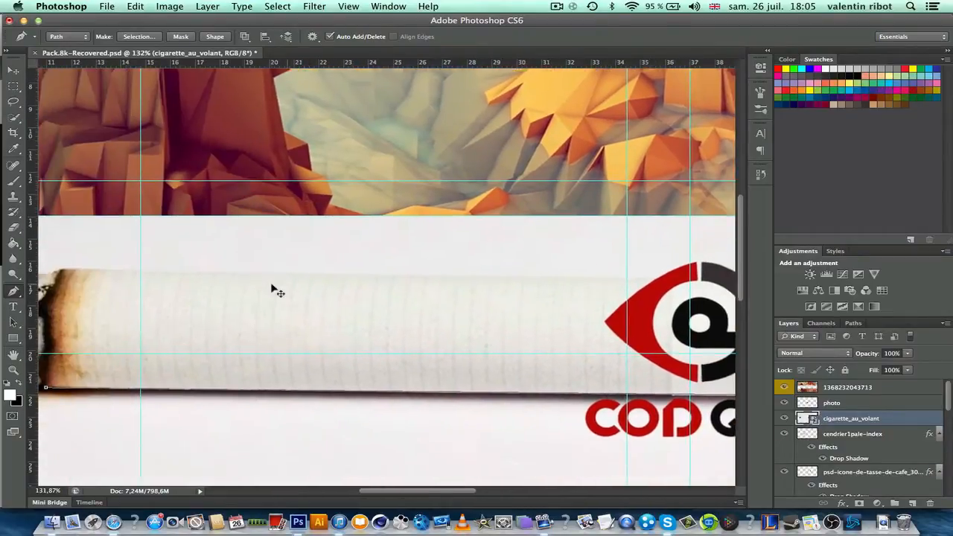
{"action": "scroll", "coordinate": [272, 288], "scroll_direction": "left", "scroll_amount": 3}
{"action": "scroll", "coordinate": [272, 289], "scroll_direction": "down", "scroll_amount": 1}
{"action": "left_click", "coordinate": [149, 245]}
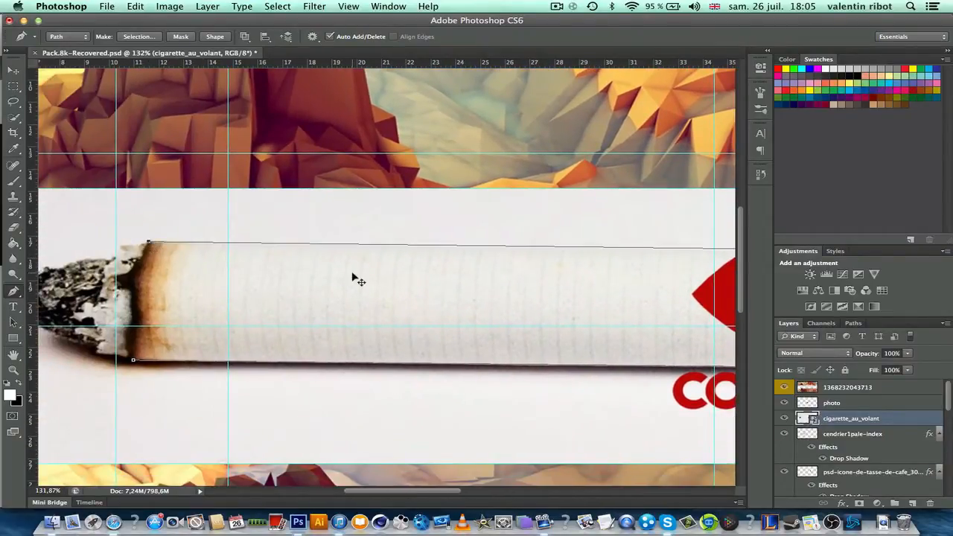
{"action": "scroll", "coordinate": [352, 278], "scroll_direction": "right", "scroll_amount": 20}
{"action": "scroll", "coordinate": [351, 278], "scroll_direction": "up", "scroll_amount": 2}
{"action": "scroll", "coordinate": [356, 279], "scroll_direction": "left", "scroll_amount": 20}
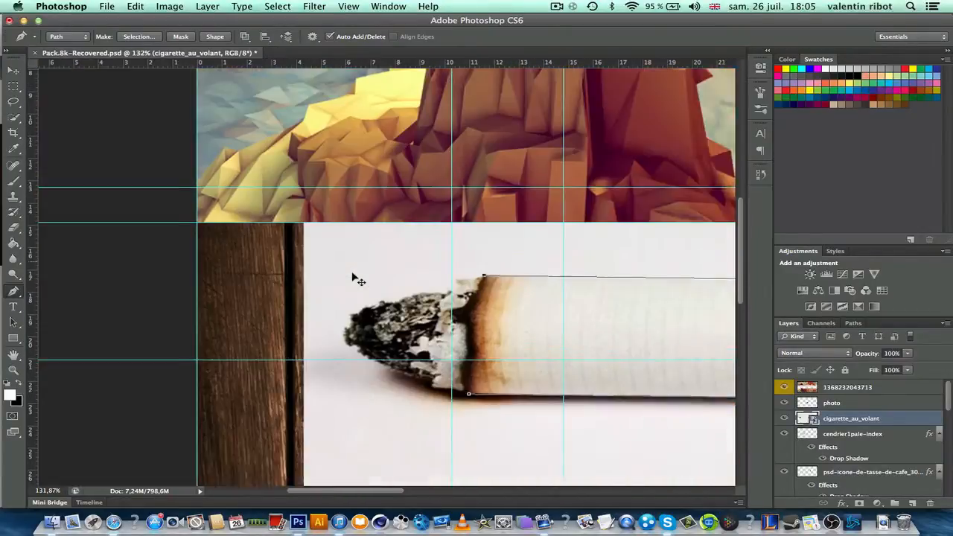
{"action": "scroll", "coordinate": [356, 279], "scroll_direction": "down", "scroll_amount": 1}
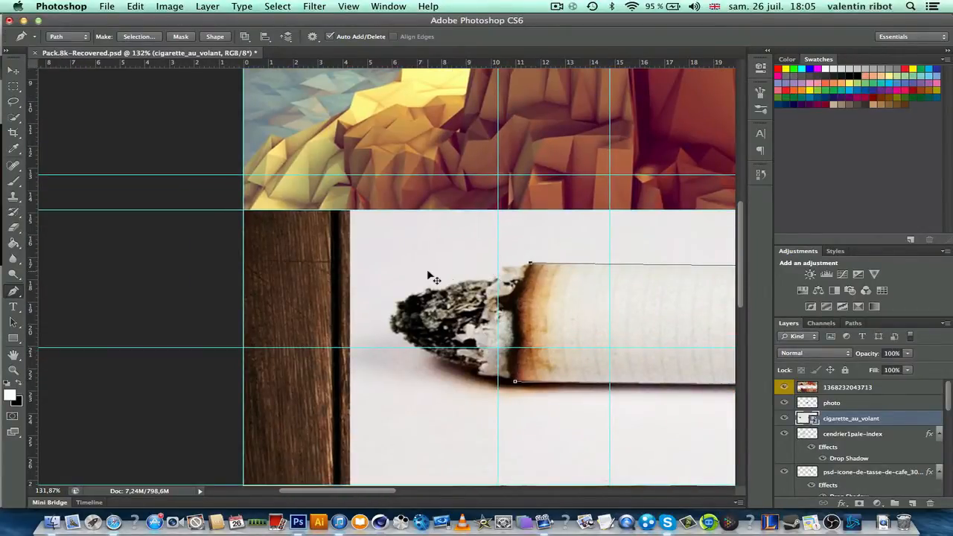
- Close the pen path around the cigarette's ash tip and turn it into a selection
{"action": "left_click", "coordinate": [489, 399]}
{"action": "left_click", "coordinate": [515, 381]}
{"action": "right_click", "coordinate": [455, 362]}
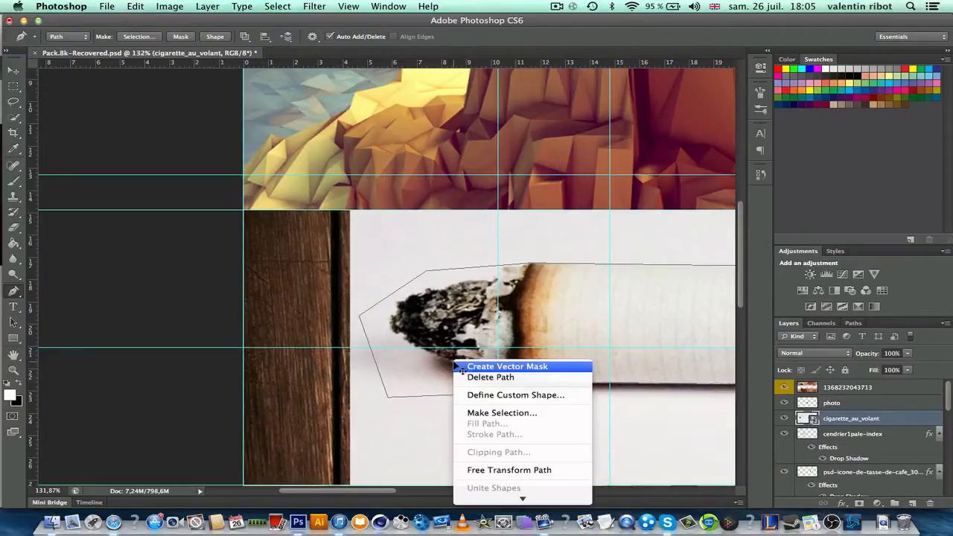
{"action": "left_click", "coordinate": [493, 414]}
{"action": "key", "text": "Return"}
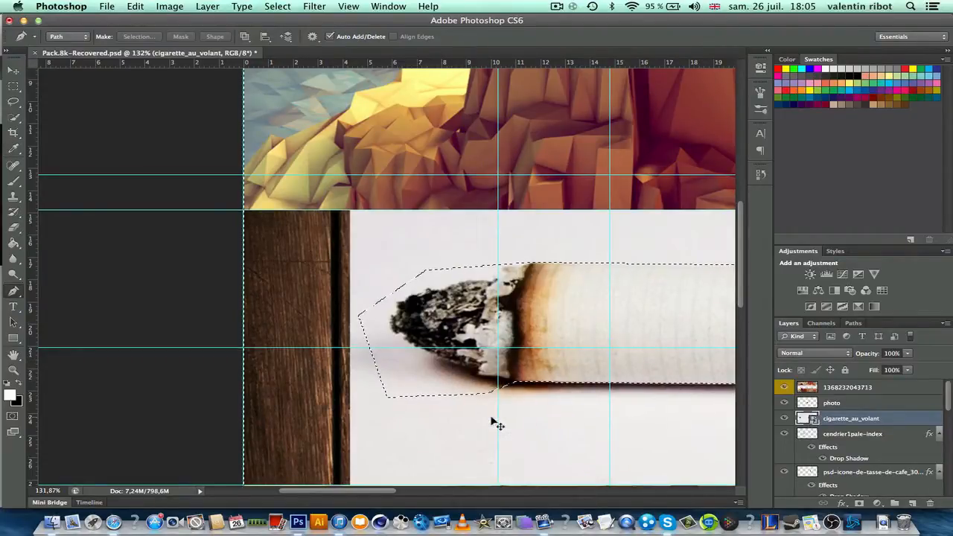
- Rasterize the cigarette_au_volant layer and cut away the selected white background around the cigarette
{"action": "right_click", "coordinate": [856, 422]}
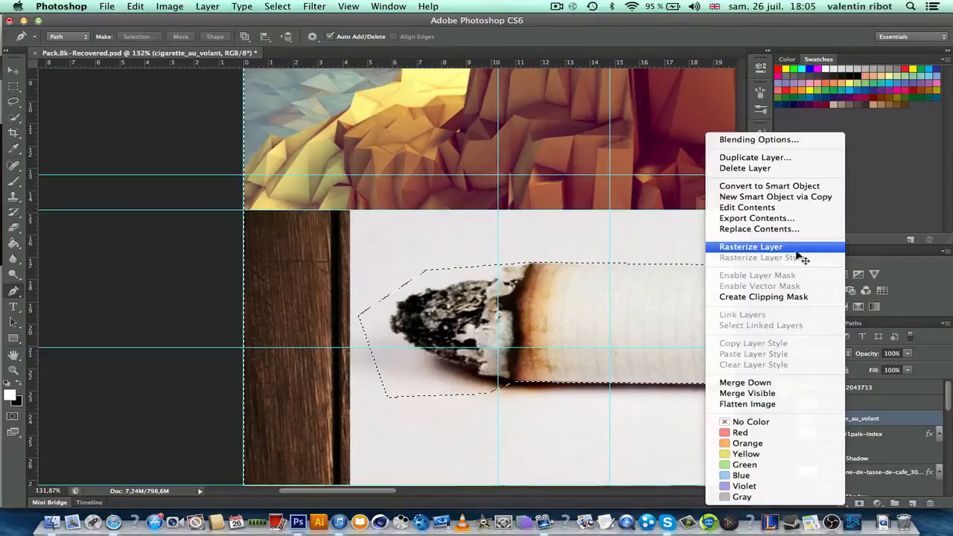
{"action": "left_click", "coordinate": [799, 252]}
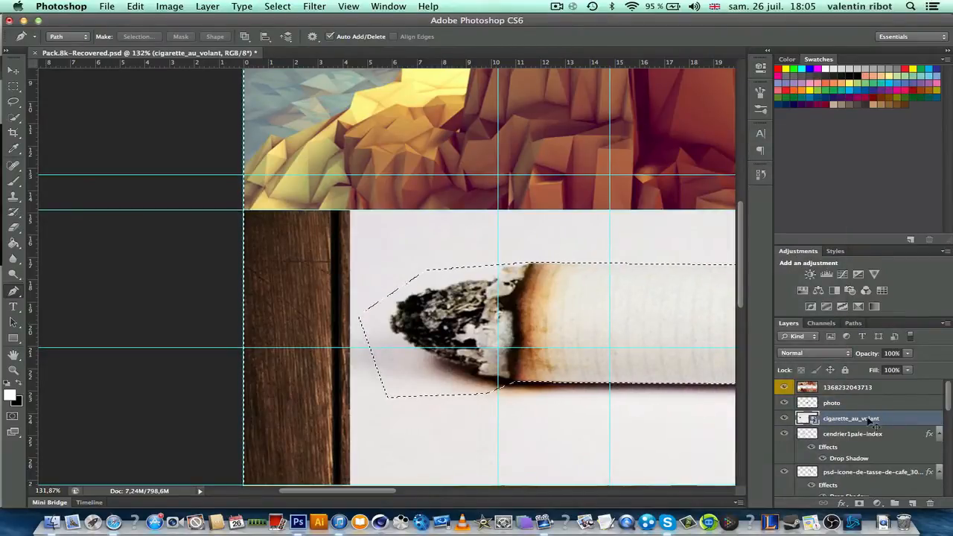
{"action": "right_click", "coordinate": [892, 419]}
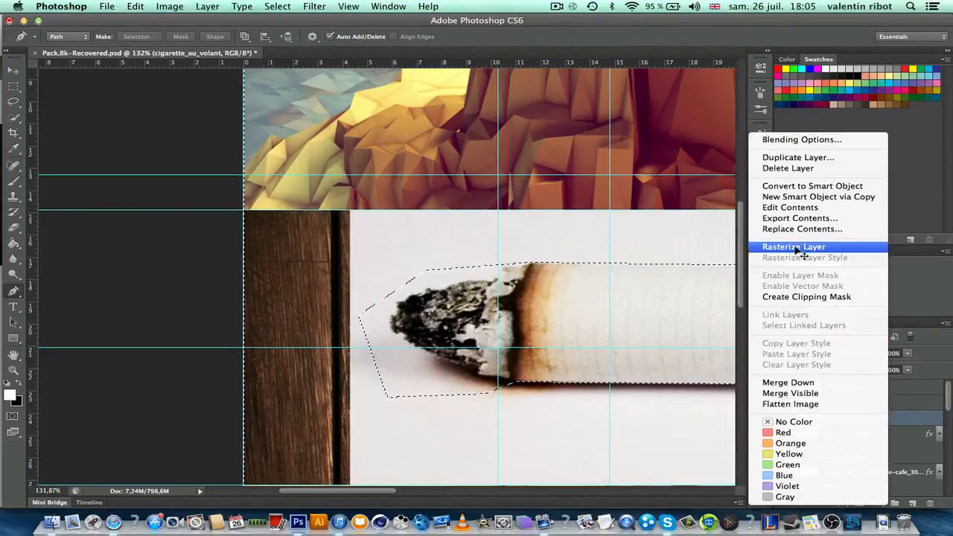
{"action": "left_click", "coordinate": [791, 246]}
{"action": "key", "text": "super+x"}
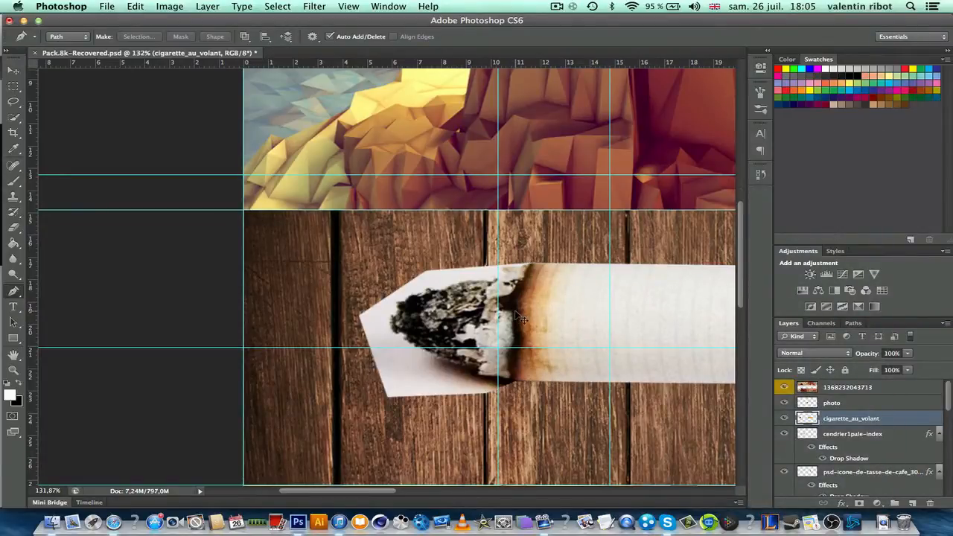
- Remove the leftover white background and light shadow around the ash tip using the Magic Eraser with tolerance 32
{"action": "scroll", "coordinate": [519, 317], "scroll_direction": "down", "scroll_amount": 10}
{"action": "scroll", "coordinate": [520, 316], "scroll_direction": "up", "scroll_amount": 8}
{"action": "scroll", "coordinate": [519, 317], "scroll_direction": "left", "scroll_amount": 3}
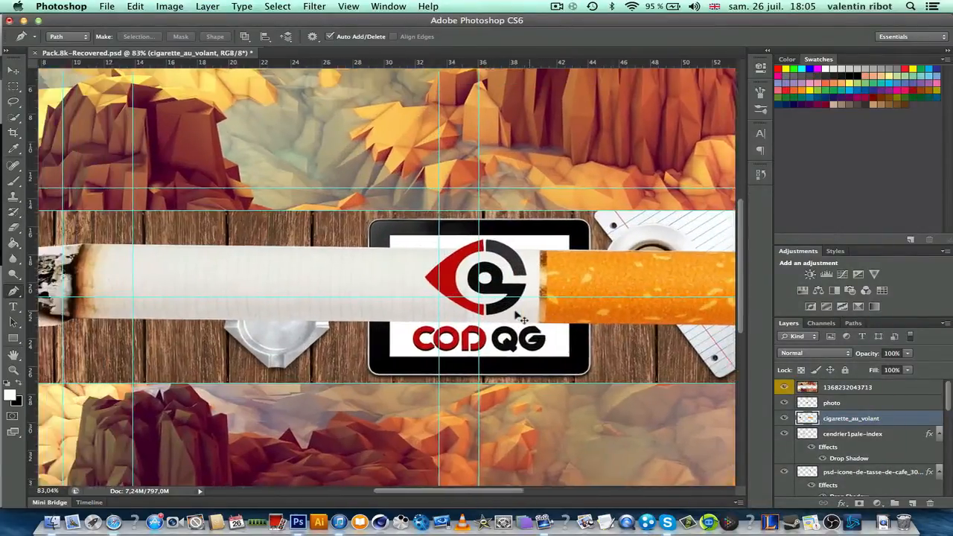
{"action": "scroll", "coordinate": [518, 315], "scroll_direction": "up", "scroll_amount": 3}
{"action": "scroll", "coordinate": [520, 318], "scroll_direction": "up", "scroll_amount": 3}
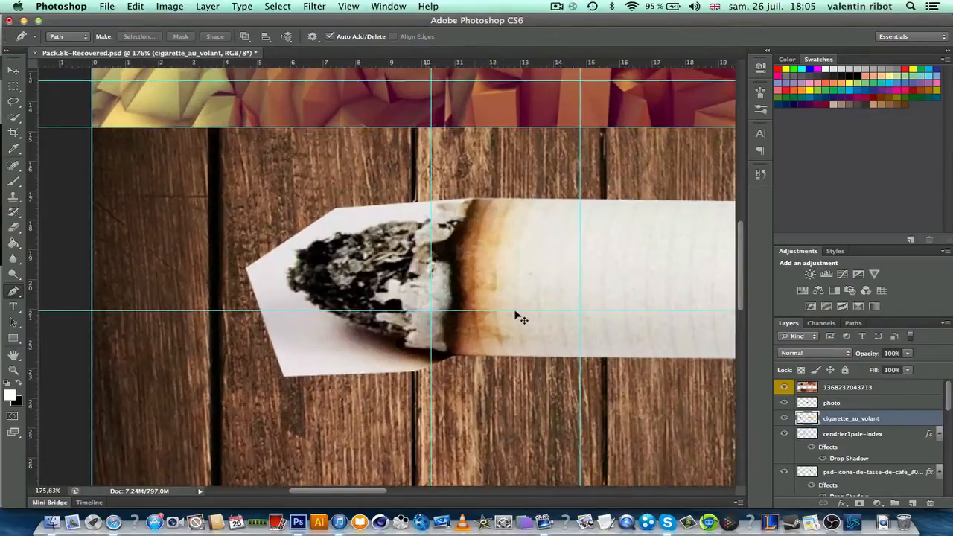
{"action": "scroll", "coordinate": [283, 325], "scroll_direction": "up", "scroll_amount": 2}
{"action": "left_click", "coordinate": [12, 233]}
{"action": "left_click", "coordinate": [11, 237]}
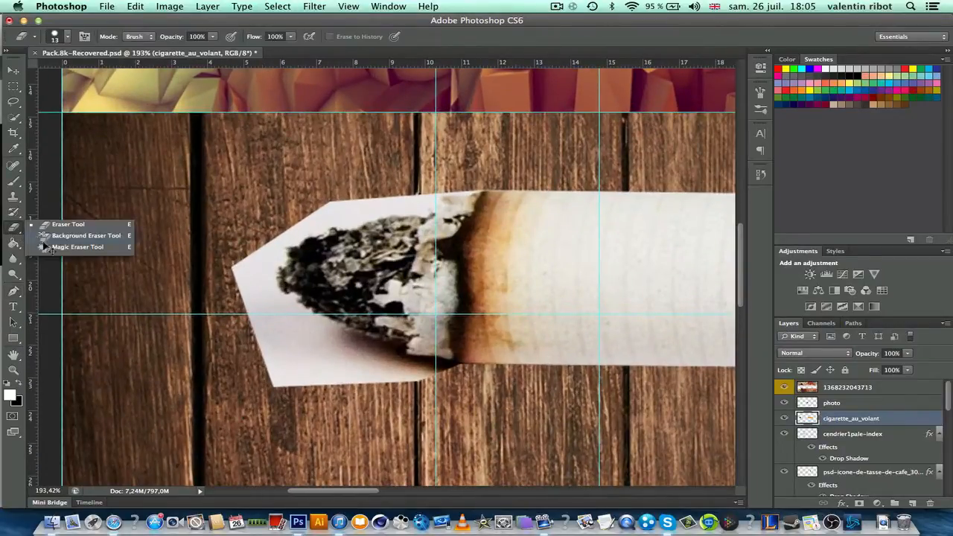
{"action": "left_click", "coordinate": [59, 251]}
{"action": "left_click", "coordinate": [303, 378]}
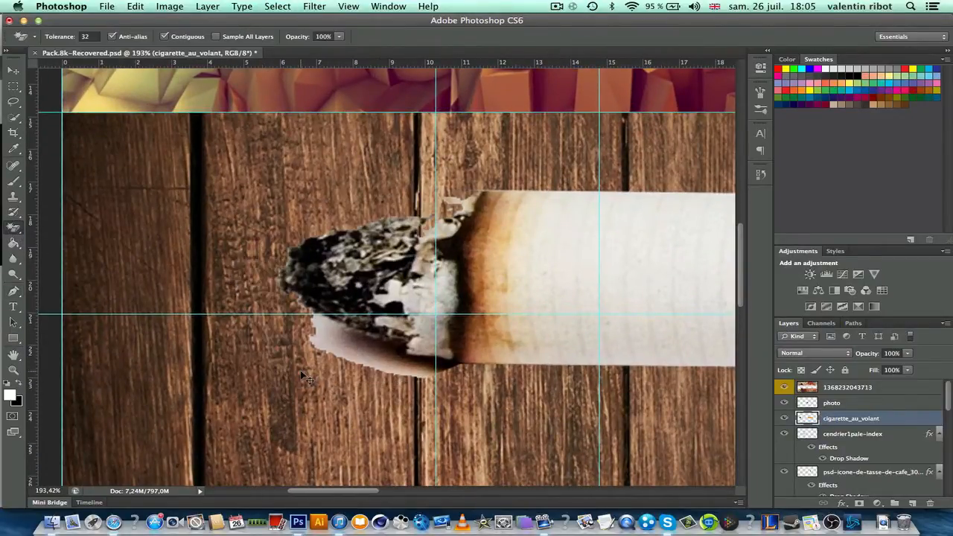
{"action": "left_click", "coordinate": [360, 358]}
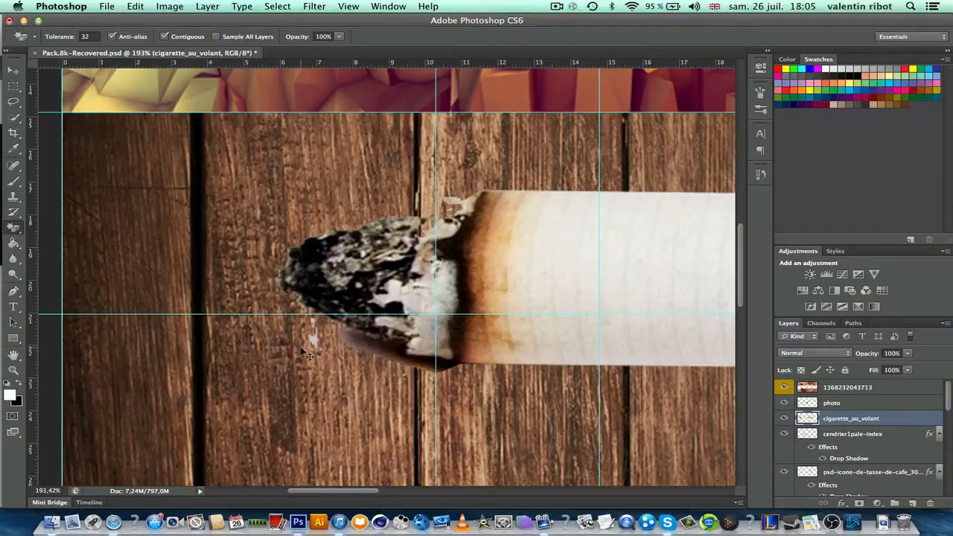
- Clean up the remaining shadow and paper fragments along the ash tip's edges using the Eraser with a 13 px brush
{"action": "mouse_move", "coordinate": [15, 230]}
{"action": "left_mouse_down"}
{"action": "mouse_move", "coordinate": [41, 237]}
{"action": "mouse_move", "coordinate": [42, 227]}
{"action": "left_mouse_up"}
{"action": "mouse_move", "coordinate": [300, 339]}
{"action": "left_mouse_down"}
{"action": "mouse_move", "coordinate": [305, 327]}
{"action": "mouse_move", "coordinate": [317, 334]}
{"action": "left_mouse_up"}
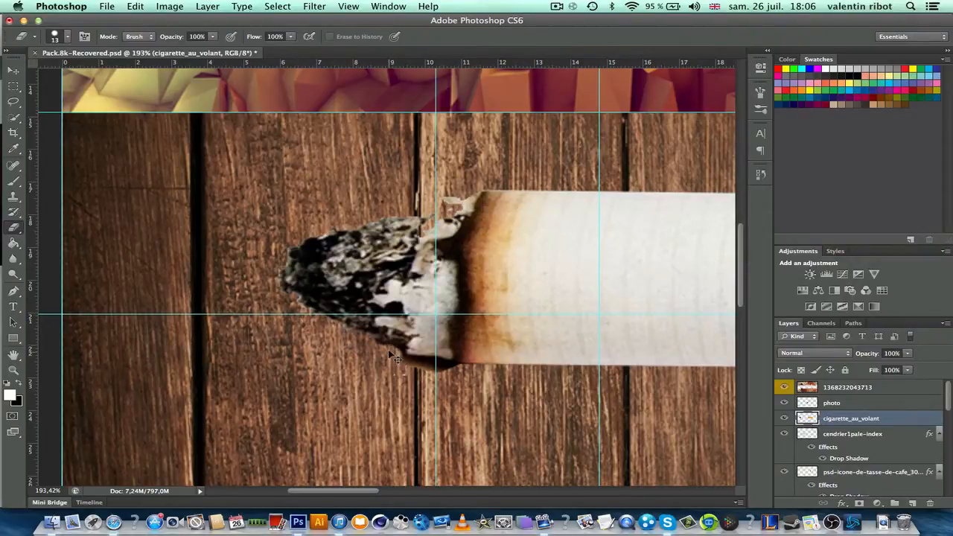
{"action": "left_click_drag", "start_coordinate": [433, 365], "coordinate": [459, 371]}
{"action": "key", "text": "super+z"}
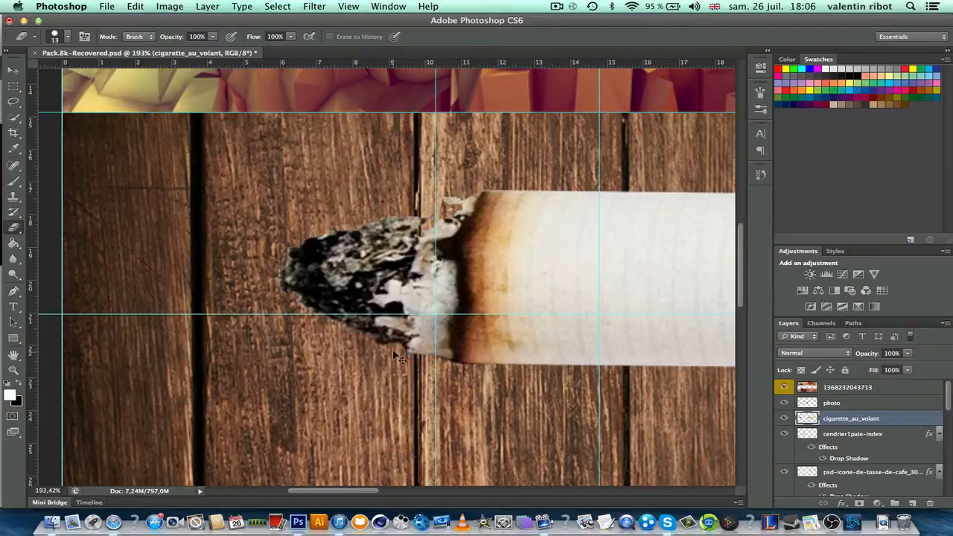
{"action": "mouse_move", "coordinate": [449, 212]}
{"action": "left_mouse_down"}
{"action": "mouse_move", "coordinate": [473, 200]}
{"action": "mouse_move", "coordinate": [434, 222]}
{"action": "left_mouse_up"}
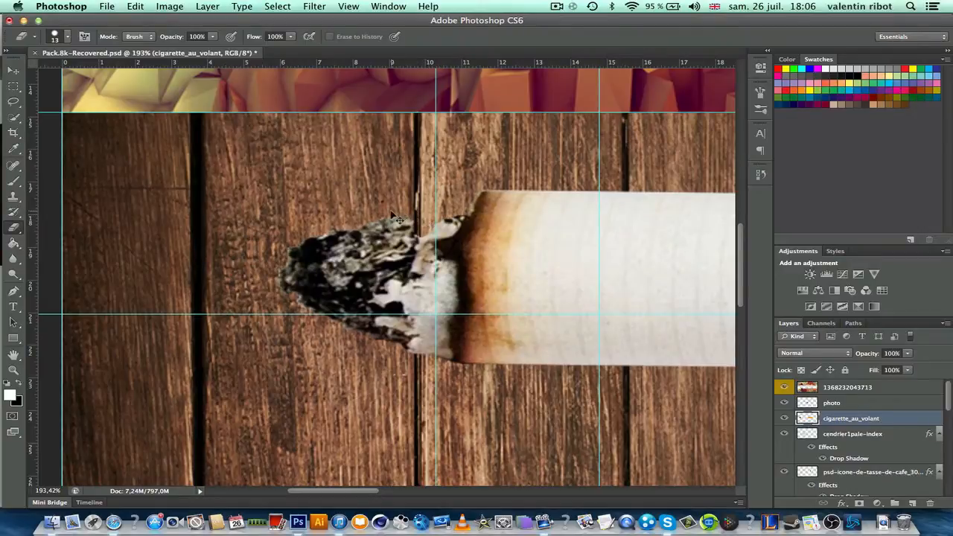
- Move the cigarette_au_volant layer above the photo layer so the cigarette covers the logo
{"action": "scroll", "coordinate": [394, 208], "scroll_direction": "down", "scroll_amount": 10}
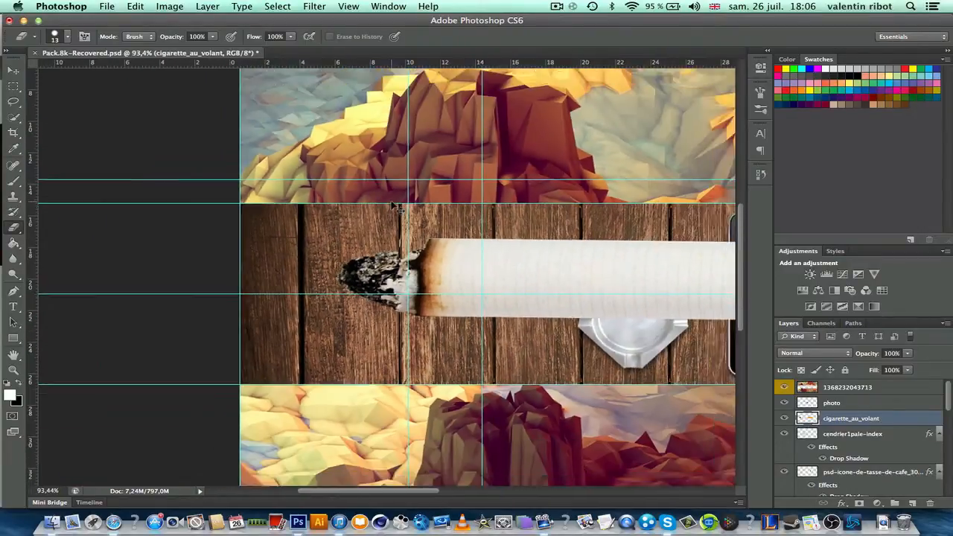
{"action": "scroll", "coordinate": [394, 208], "scroll_direction": "up", "scroll_amount": 5}
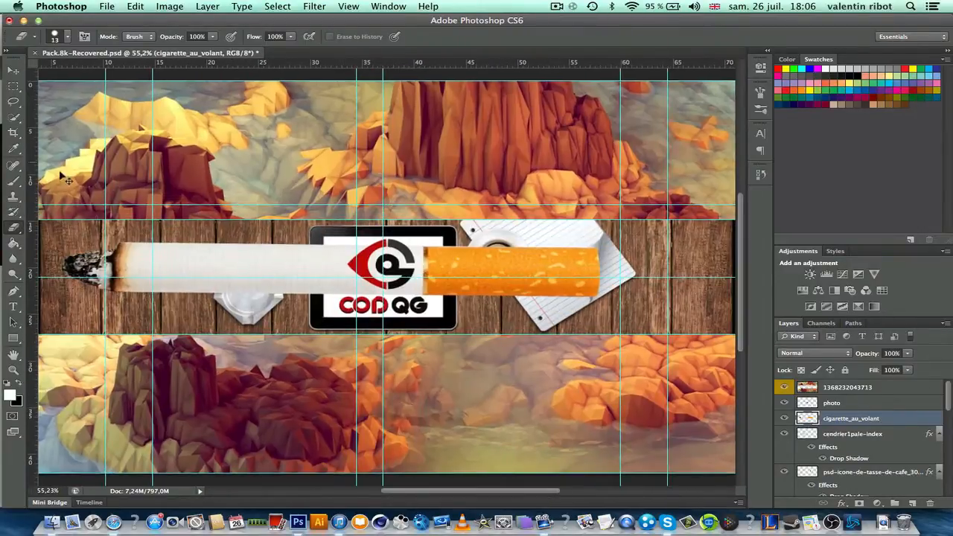
{"action": "scroll", "coordinate": [95, 229], "scroll_direction": "up", "scroll_amount": 6}
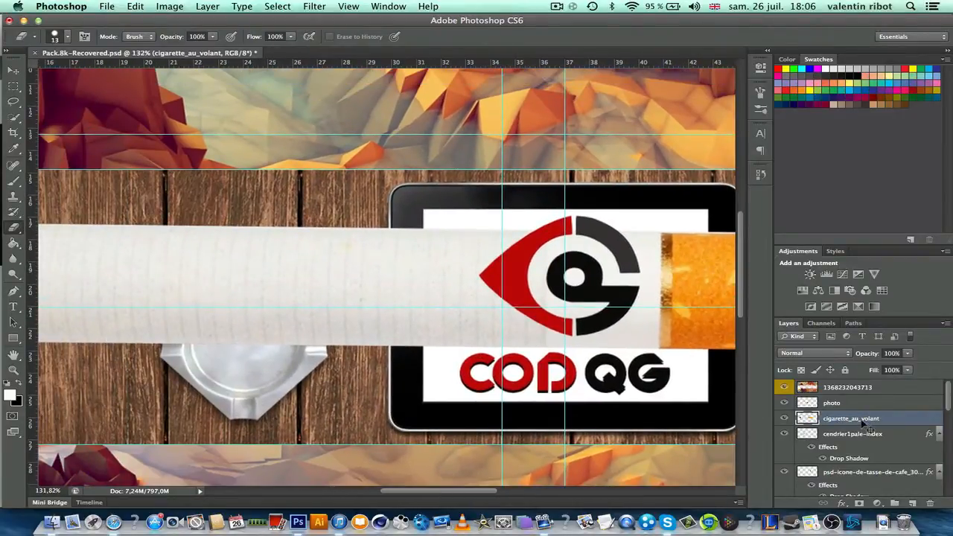
{"action": "left_click_drag", "start_coordinate": [864, 423], "coordinate": [834, 404]}
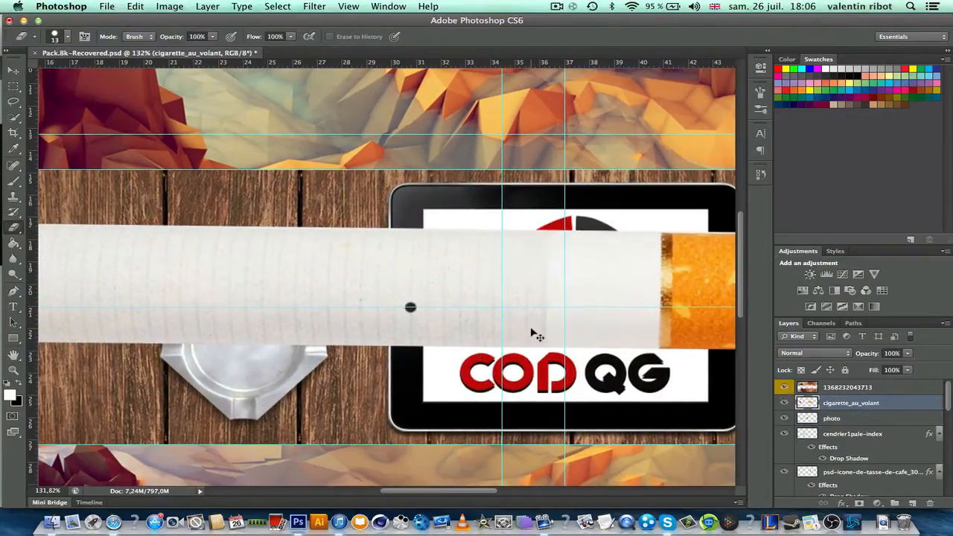
- Add a new layer above the cigarette layer and set the Brush's foreground color to pure red (ff0000)
{"action": "scroll", "coordinate": [447, 321], "scroll_direction": "left", "scroll_amount": 8}
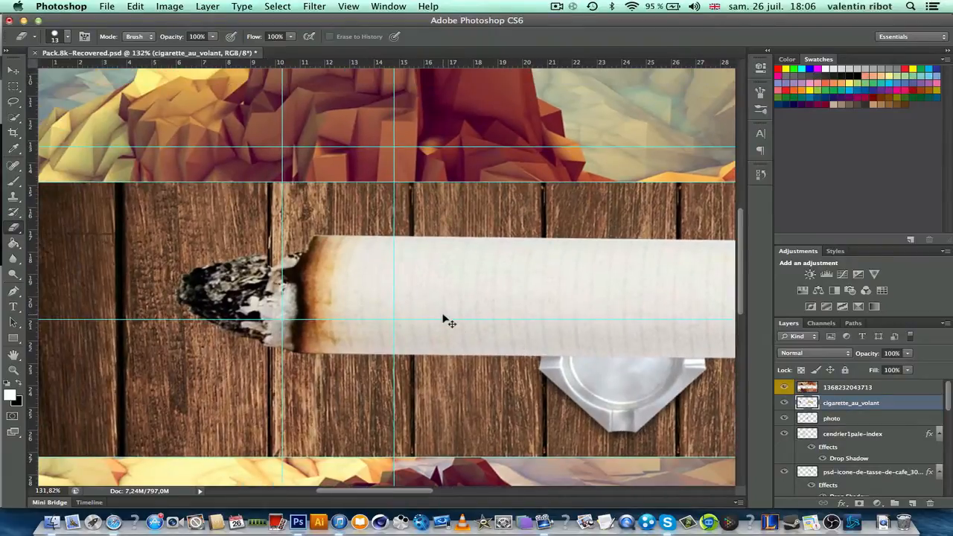
{"action": "scroll", "coordinate": [406, 318], "scroll_direction": "up", "scroll_amount": 2}
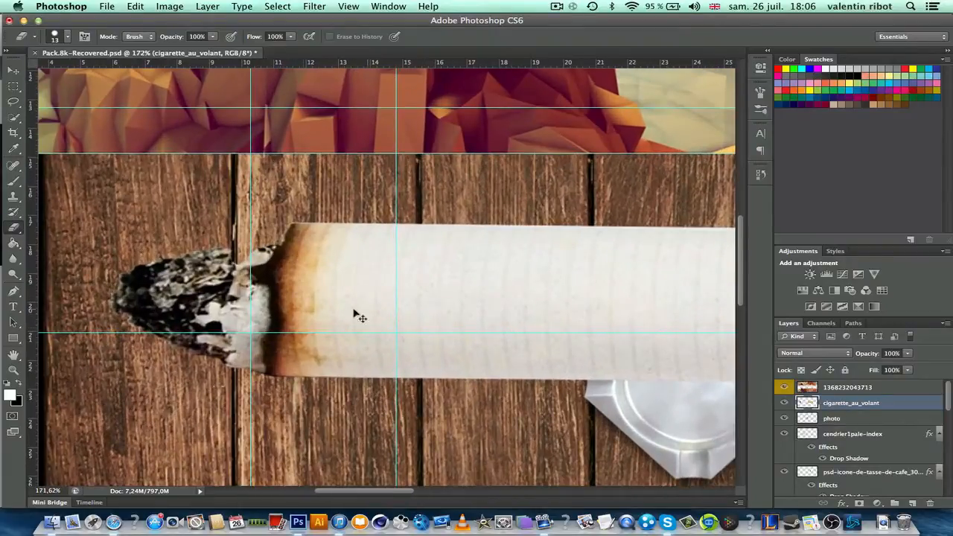
{"action": "left_click", "coordinate": [909, 501]}
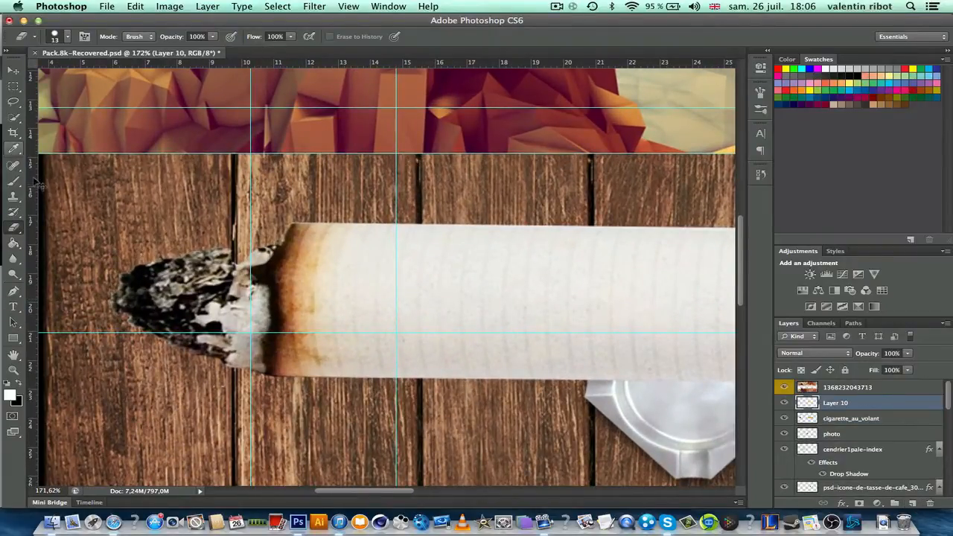
{"action": "left_click", "coordinate": [12, 182]}
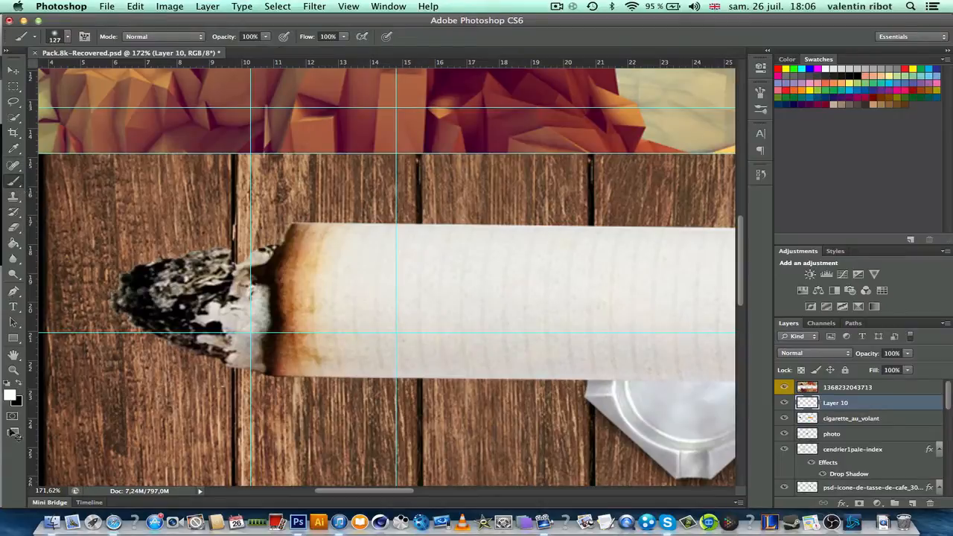
{"action": "left_click", "coordinate": [9, 395]}
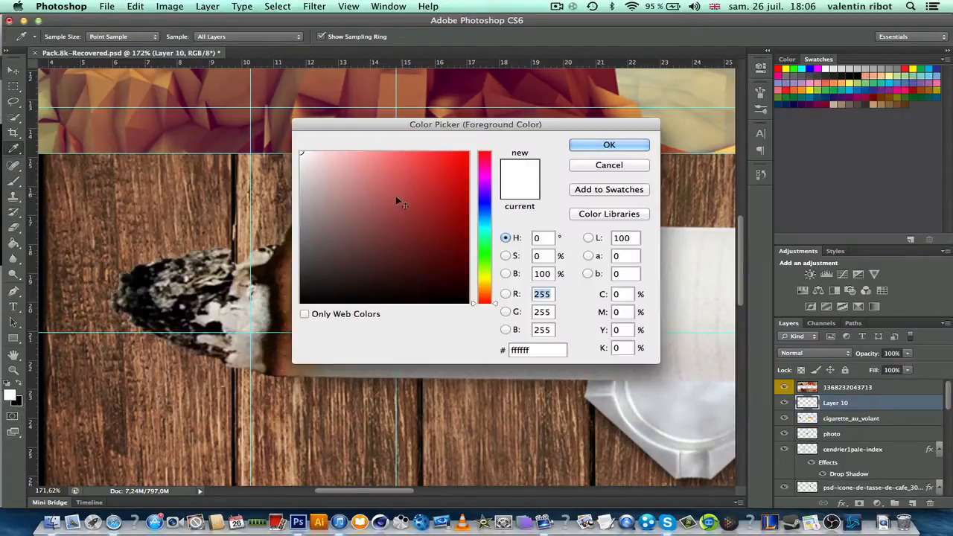
{"action": "left_click", "coordinate": [575, 166]}
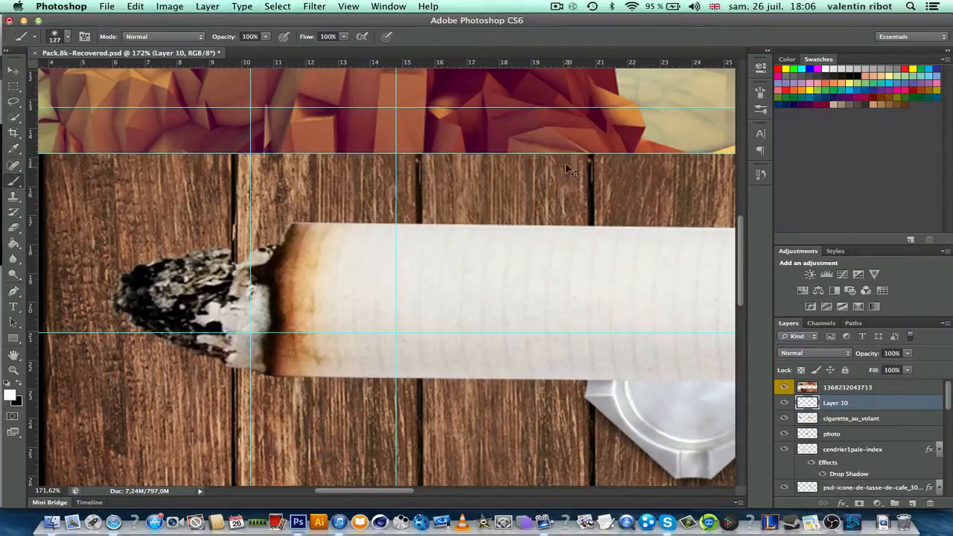
{"action": "left_click", "coordinate": [9, 395]}
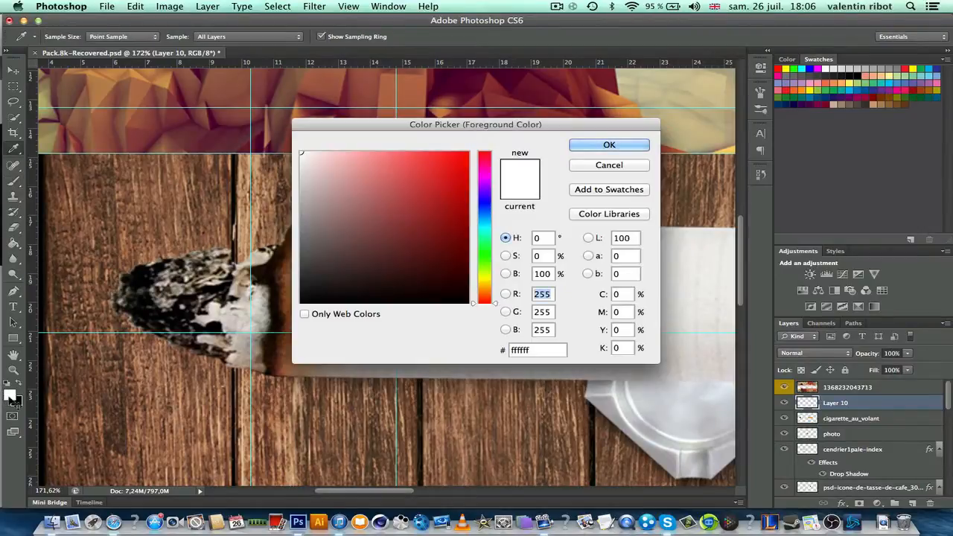
{"action": "left_click_drag", "start_coordinate": [434, 198], "coordinate": [468, 152]}
{"action": "left_click", "coordinate": [610, 144]}
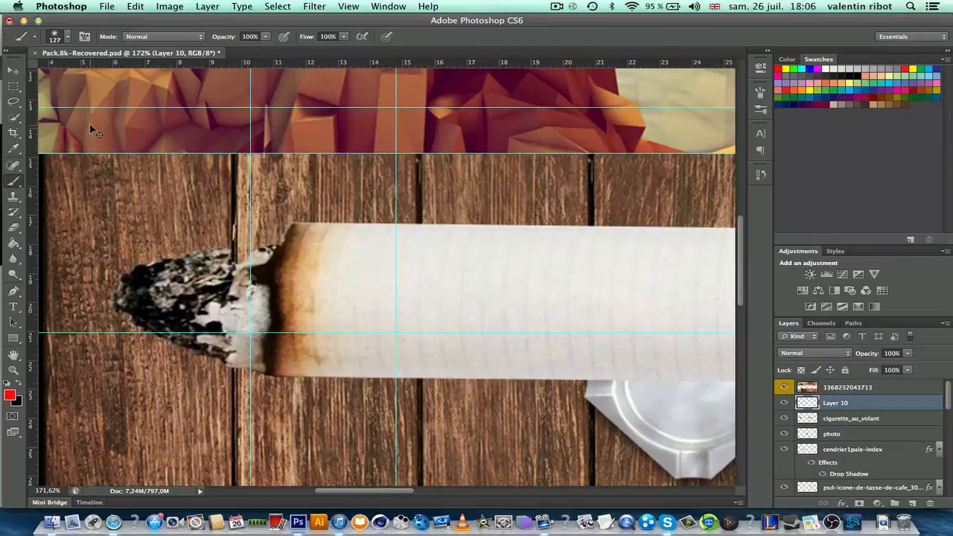
- Reduce the brush size to 18 px and paint five scattered red dots on the cigarette's ash tip
{"action": "left_click", "coordinate": [67, 37]}
{"action": "left_click_drag", "start_coordinate": [70, 68], "coordinate": [34, 72]}
{"action": "left_click", "coordinate": [69, 36]}
{"action": "left_click", "coordinate": [188, 303]}
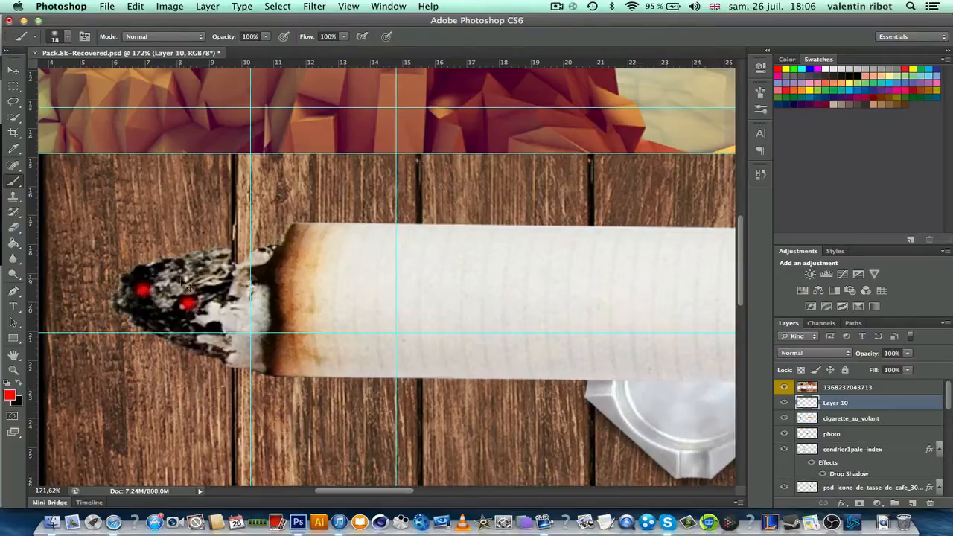
{"action": "left_click", "coordinate": [202, 269]}
{"action": "left_click", "coordinate": [222, 353]}
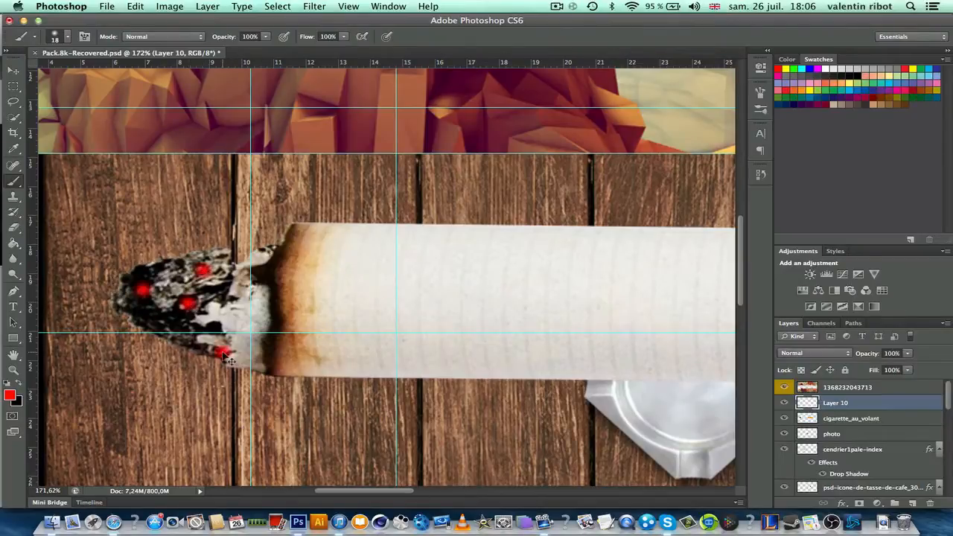
{"action": "left_click", "coordinate": [152, 326]}
- Set the foreground color to yellow (fff600) and paint four dots between the red ones on the ash tip
{"action": "left_click", "coordinate": [10, 396]}
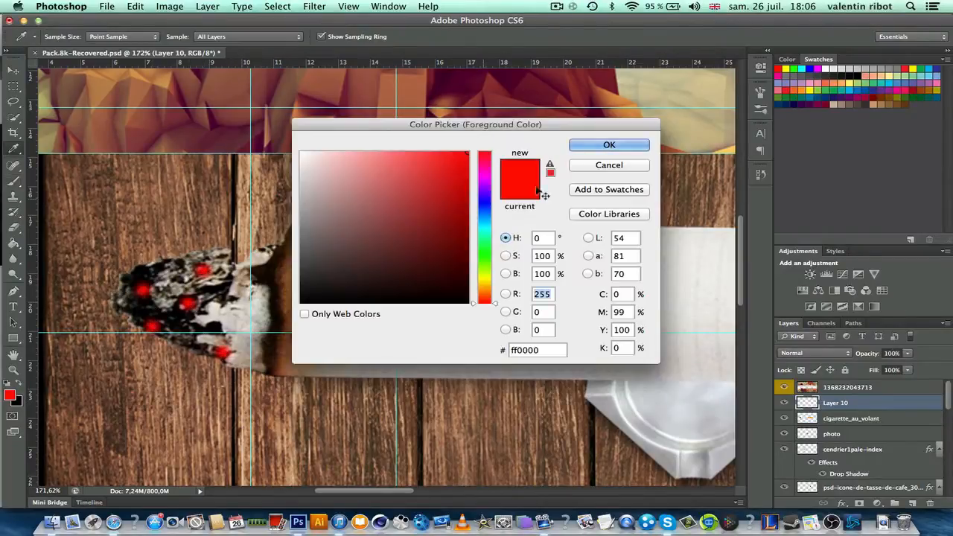
{"action": "left_click", "coordinate": [485, 279]}
{"action": "left_click", "coordinate": [585, 146]}
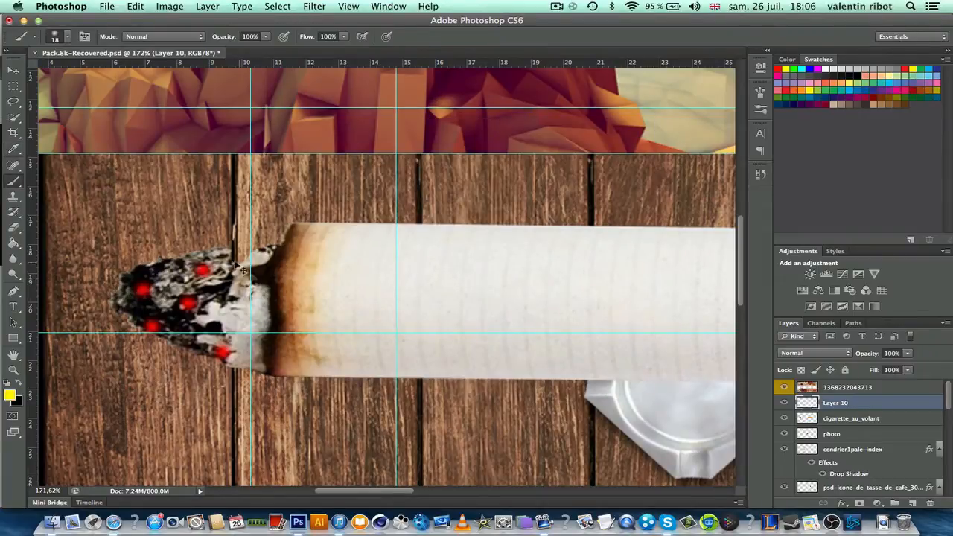
{"action": "left_click", "coordinate": [162, 276]}
{"action": "left_click", "coordinate": [221, 302]}
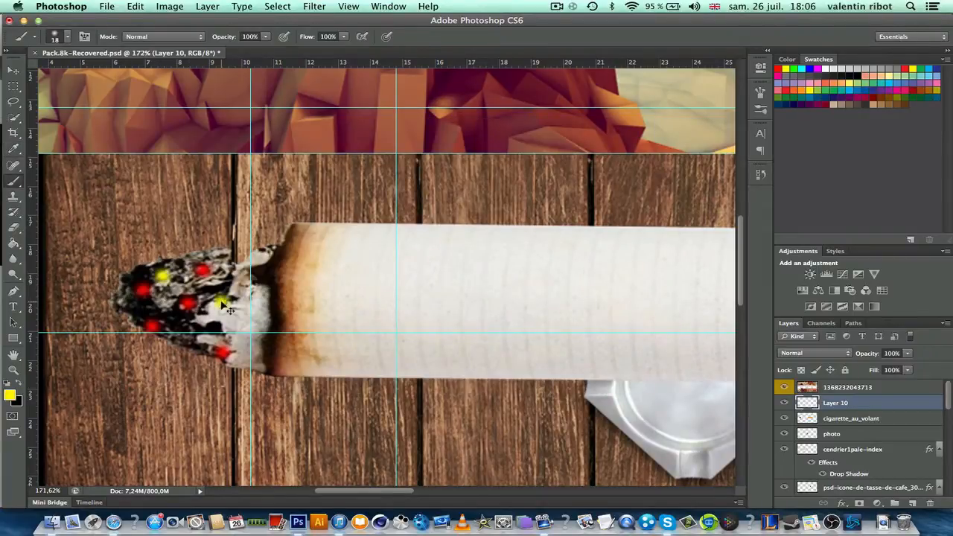
{"action": "left_click", "coordinate": [193, 344]}
{"action": "left_click", "coordinate": [137, 317]}
- Set the foreground color to orange and paint four dots in the gaps on the ash tip
{"action": "left_click", "coordinate": [10, 395]}
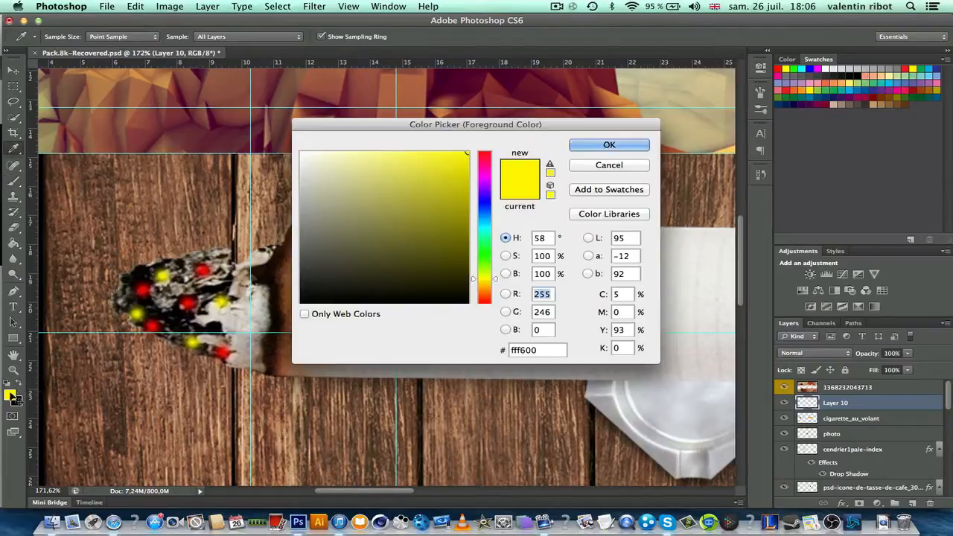
{"action": "left_click", "coordinate": [483, 289]}
{"action": "left_click", "coordinate": [610, 144]}
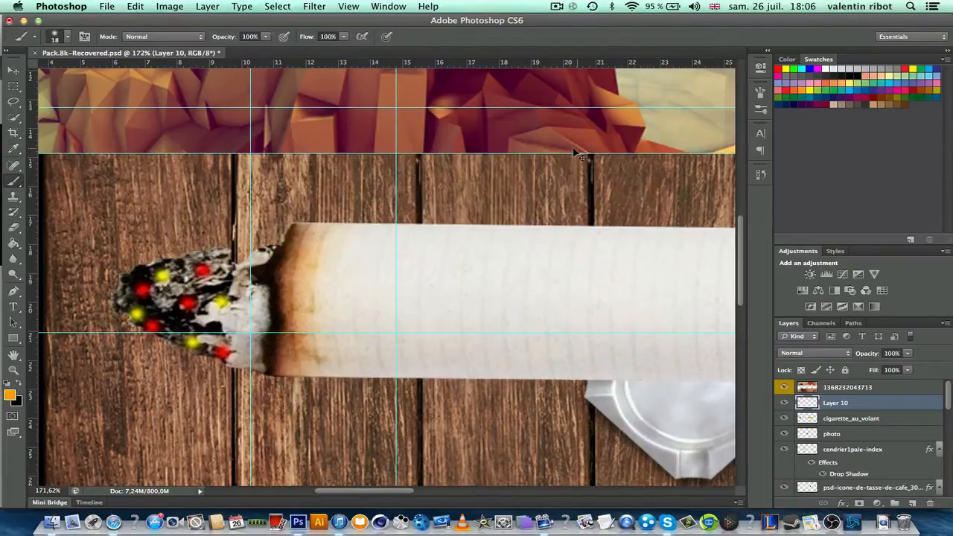
{"action": "left_click", "coordinate": [234, 277]}
{"action": "left_click", "coordinate": [197, 320]}
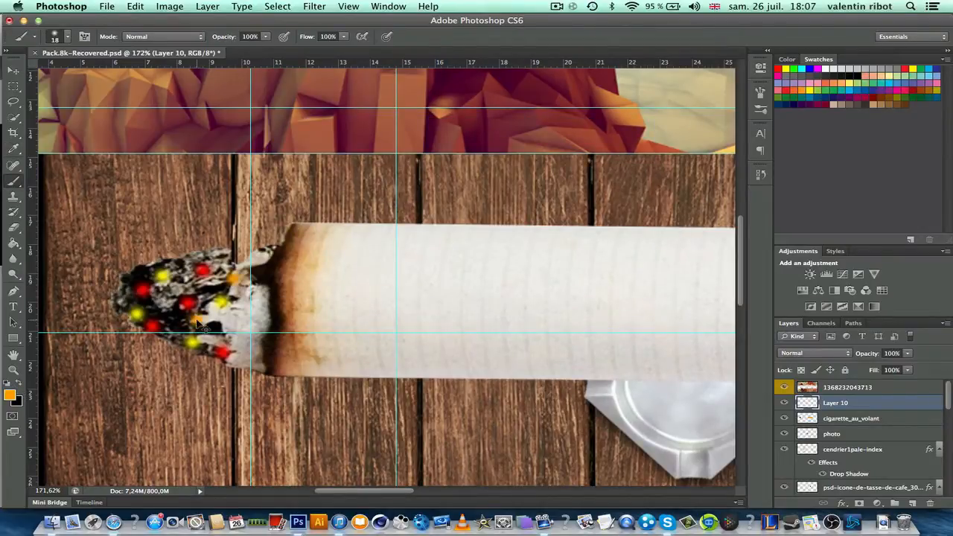
{"action": "left_click", "coordinate": [162, 301]}
{"action": "left_click", "coordinate": [141, 273]}
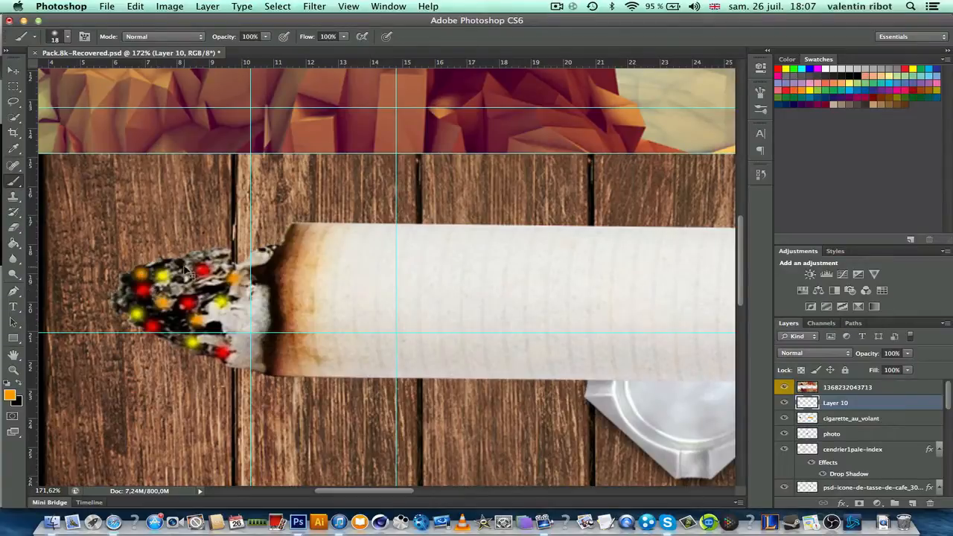
- Try the Color Dodge blending mode on the painted ember dots layer
{"action": "key", "text": "super+minus"}
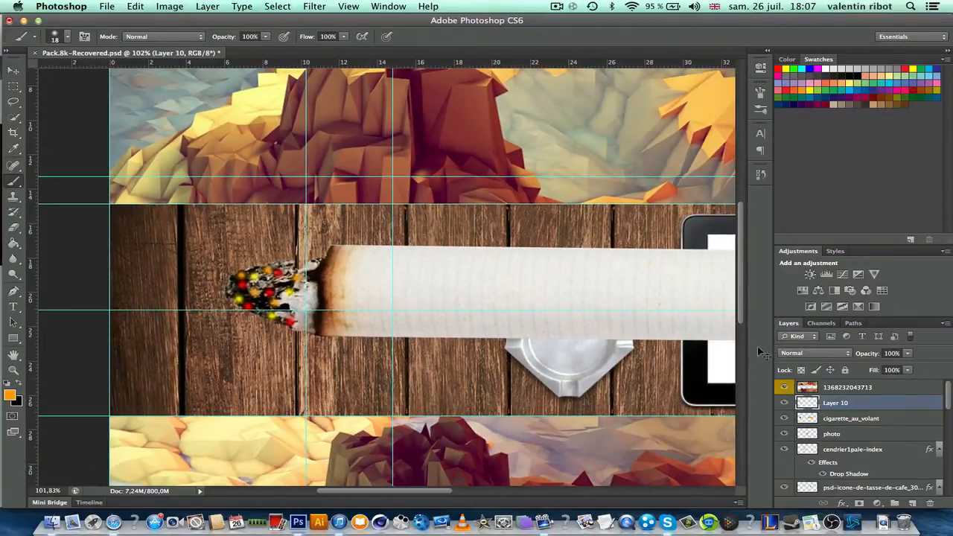
{"action": "left_click", "coordinate": [797, 354]}
{"action": "left_click", "coordinate": [808, 441]}
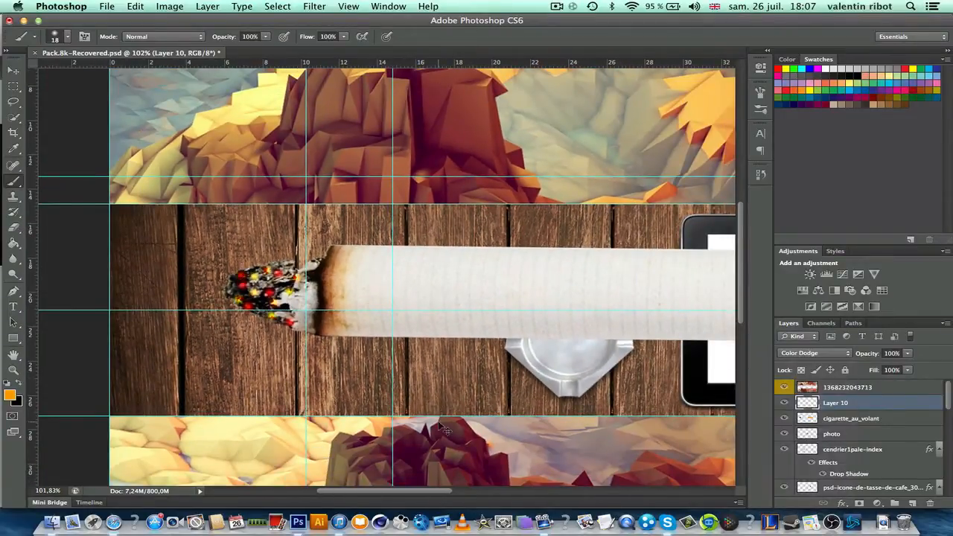
{"action": "key", "text": "super+plus"}
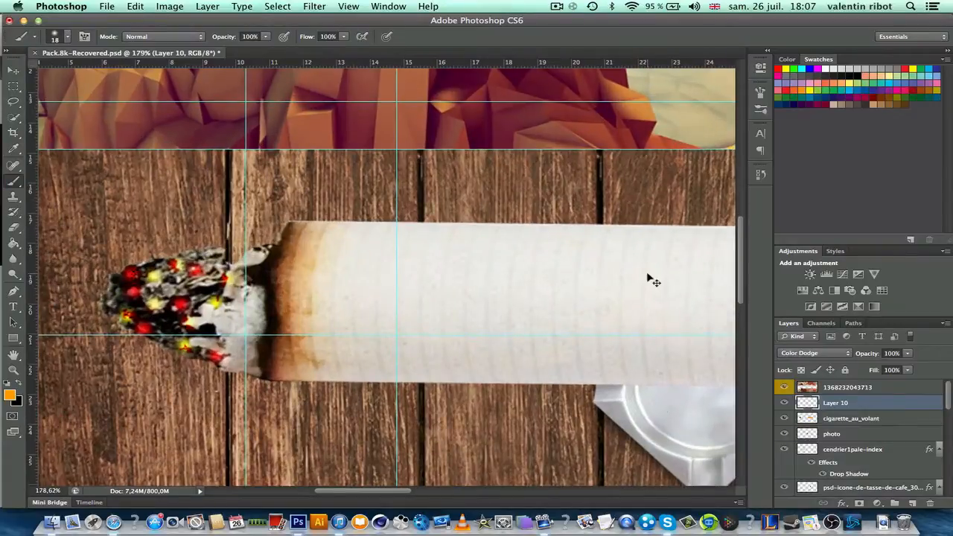
- Set the ember dots layer's blending mode to Overlay
{"action": "left_click", "coordinate": [814, 353]}
{"action": "left_click", "coordinate": [812, 386]}
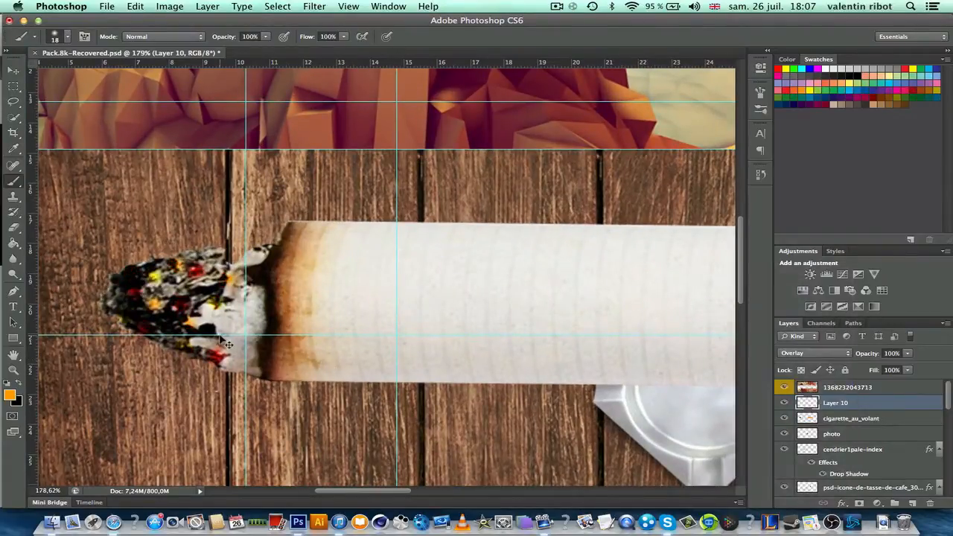
{"action": "key", "text": "super+minus"}
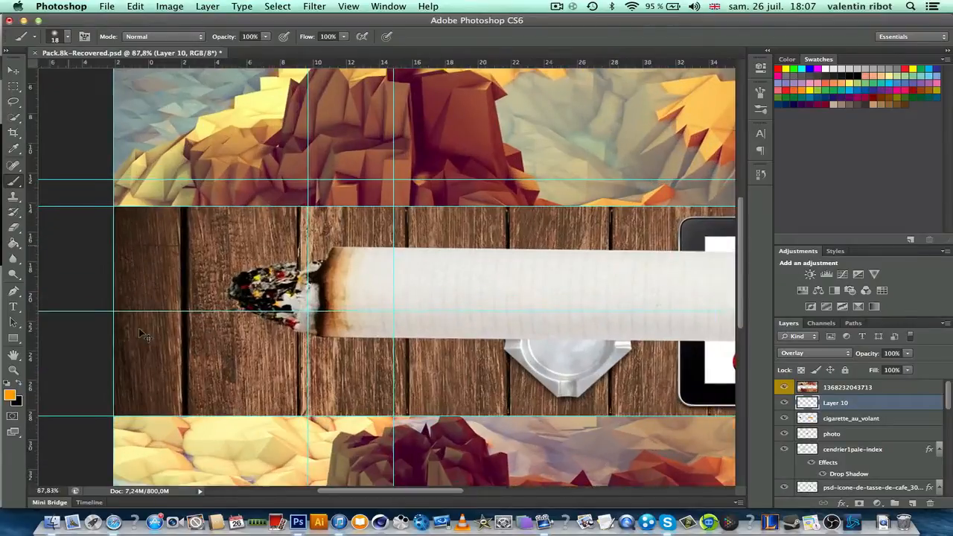
{"action": "key", "text": "super+plus"}
{"action": "left_click", "coordinate": [14, 71]}
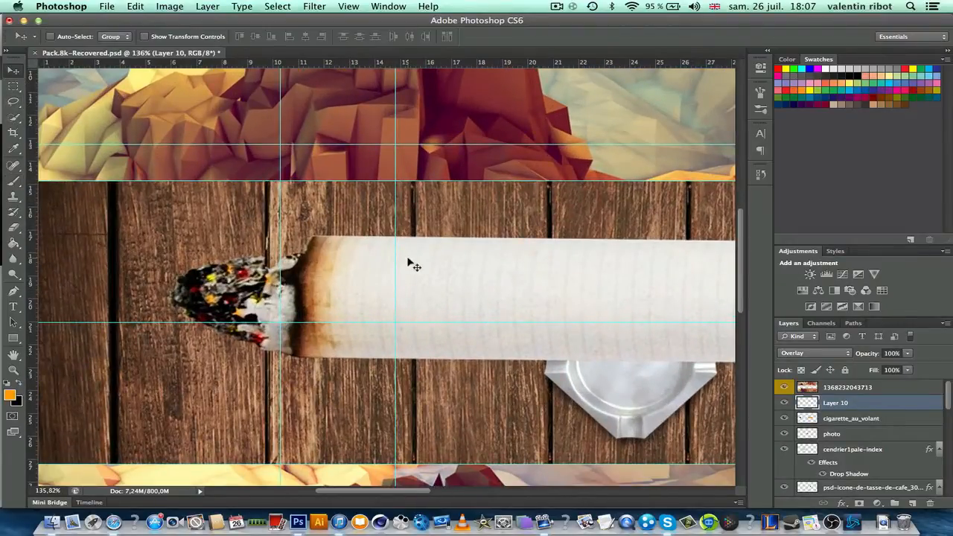
{"action": "key", "text": "super+plus"}
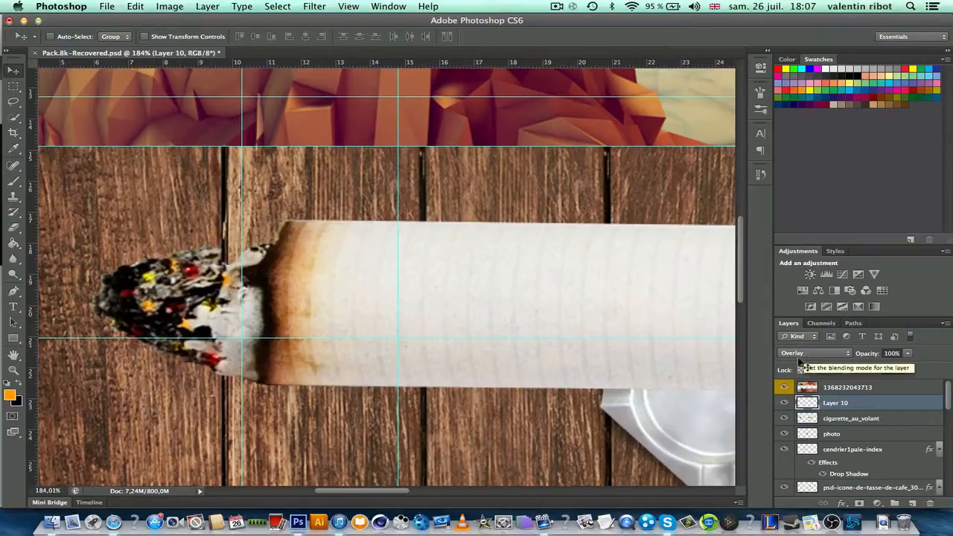
- Apply a Gaussian Blur with a 10-pixel radius to the ember dots layer
{"action": "left_click", "coordinate": [329, 7]}
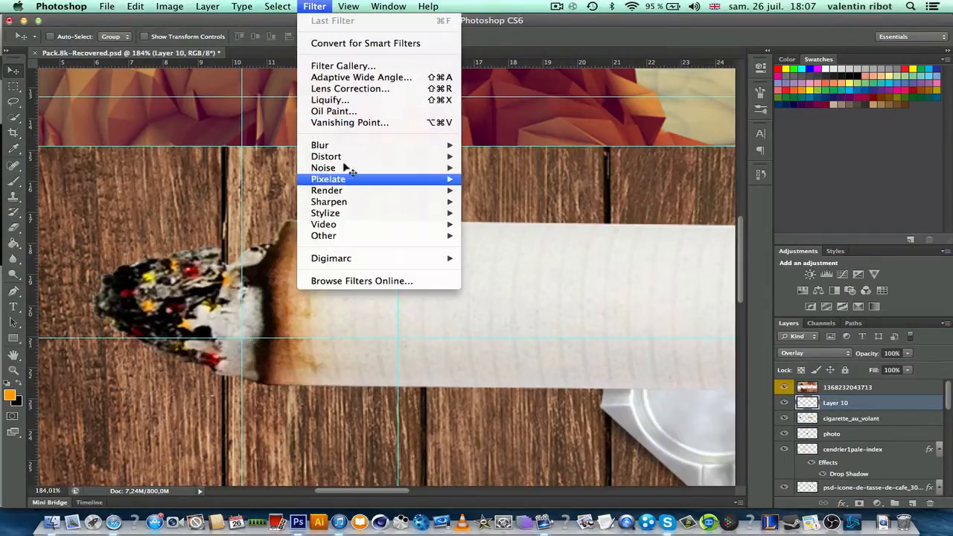
{"action": "mouse_move", "coordinate": [339, 149]}
{"action": "left_click", "coordinate": [536, 237]}
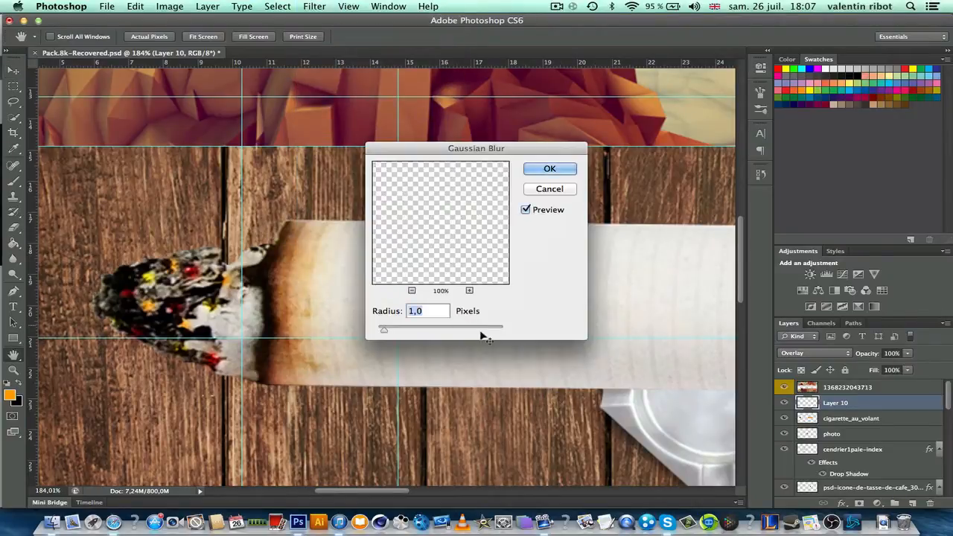
{"action": "key", "text": "BackSpace"}
{"action": "type", "text": "10"}
{"action": "key", "text": "Return"}
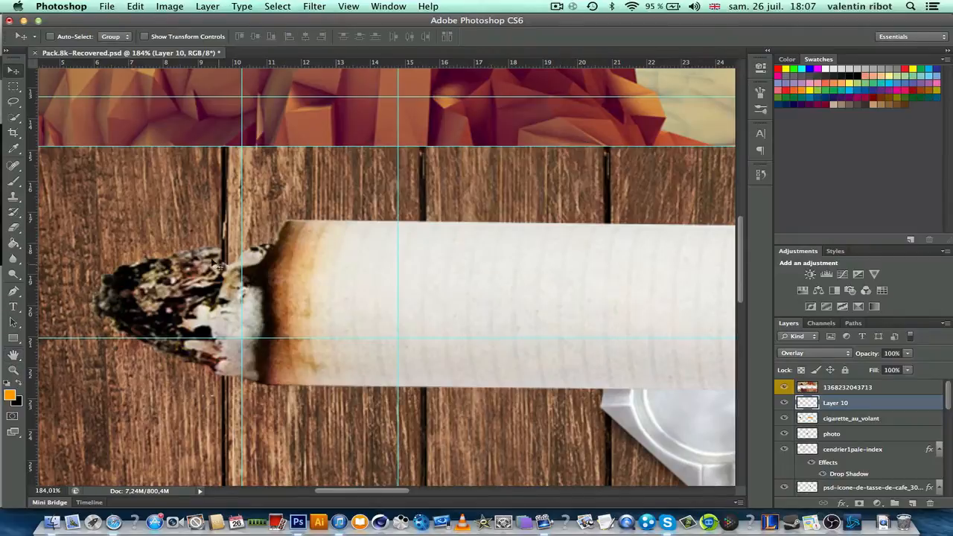
- Clip the blurred ember layer to the cigarette layer and merge the two into one layer
{"action": "scroll", "coordinate": [269, 276], "scroll_direction": "down", "scroll_amount": 6}
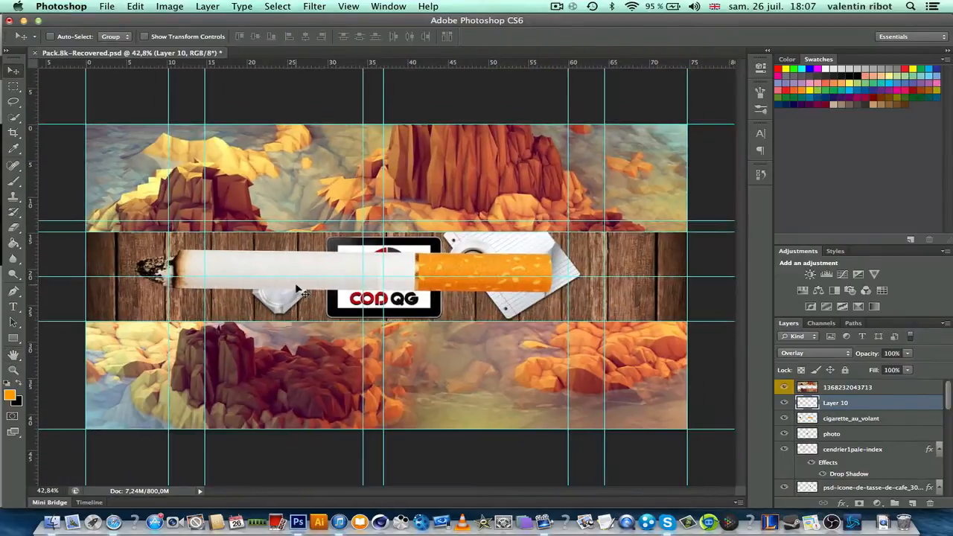
{"action": "scroll", "coordinate": [198, 286], "scroll_direction": "up", "scroll_amount": 5}
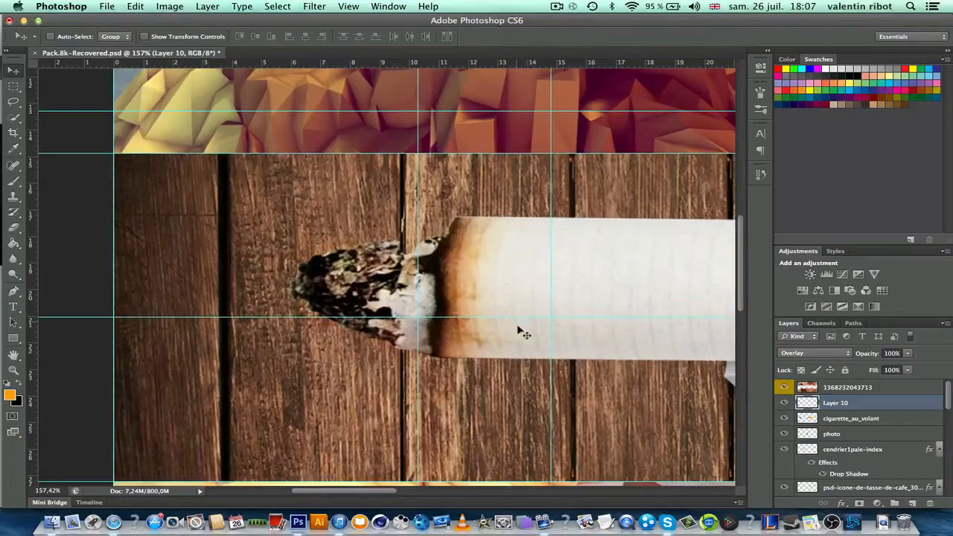
{"action": "left_click", "coordinate": [784, 419]}
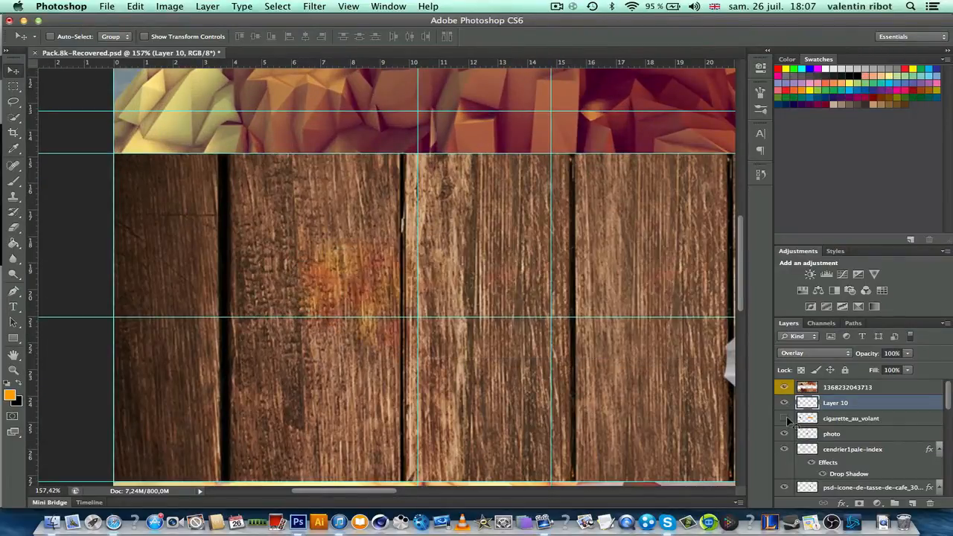
{"action": "left_click", "coordinate": [785, 419]}
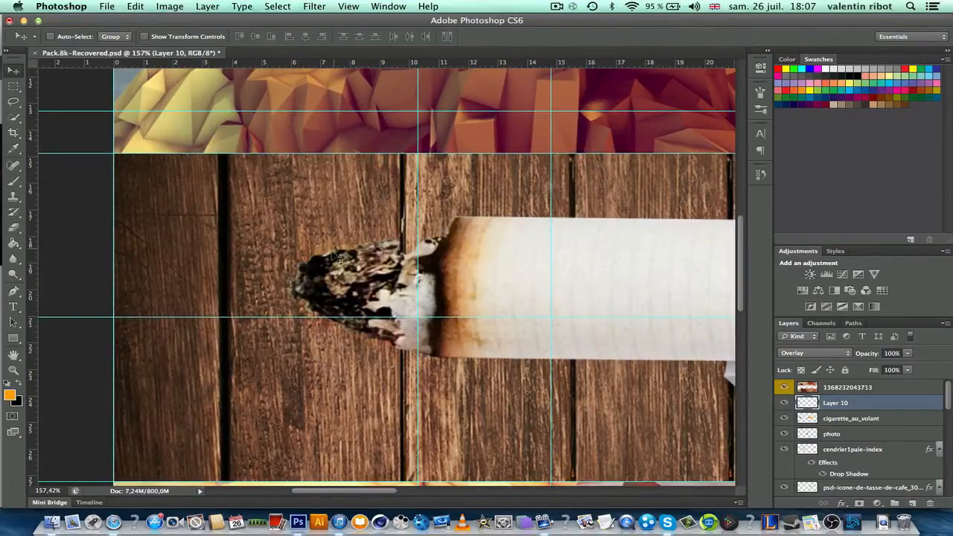
{"action": "left_click", "coordinate": [864, 412], "text": "alt"}
{"action": "scroll", "coordinate": [695, 366], "scroll_direction": "down", "scroll_amount": 10}
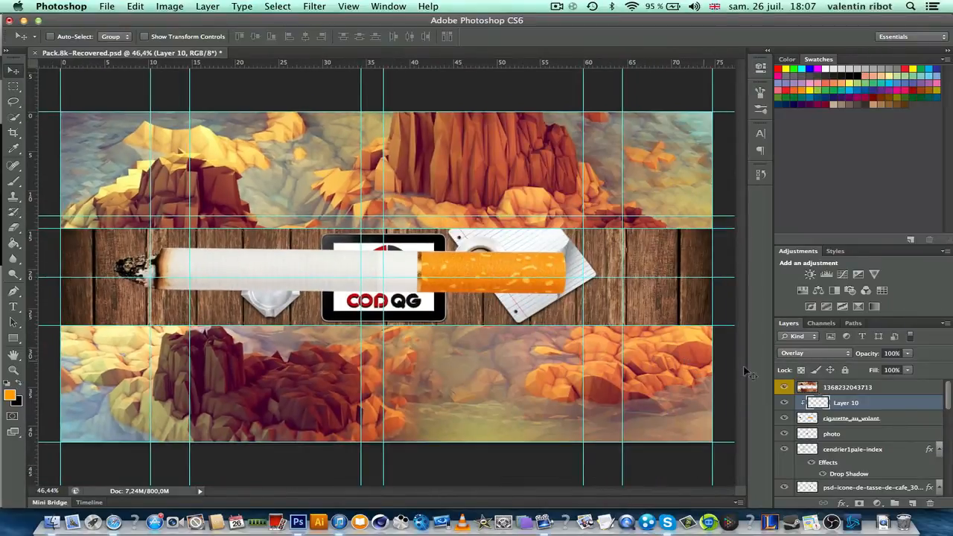
{"action": "key", "text": "super+e"}
- Scale the merged cigarette down to about 18% and position its ash tip over the ashtray
{"action": "key", "text": "super+t"}
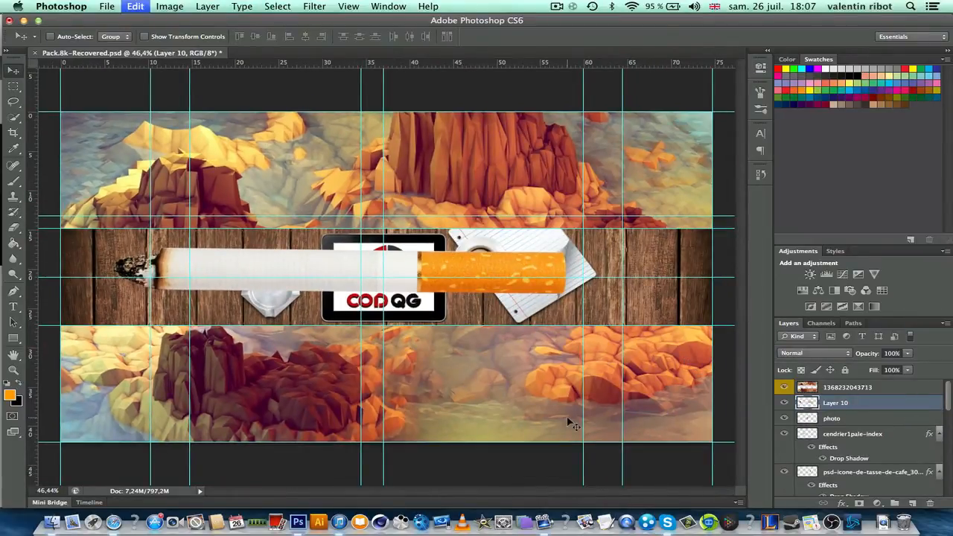
{"action": "left_click_drag", "start_coordinate": [588, 105], "coordinate": [362, 286]}
{"action": "scroll", "coordinate": [362, 287], "scroll_direction": "up", "scroll_amount": 5}
{"action": "scroll", "coordinate": [333, 295], "scroll_direction": "up", "scroll_amount": 3}
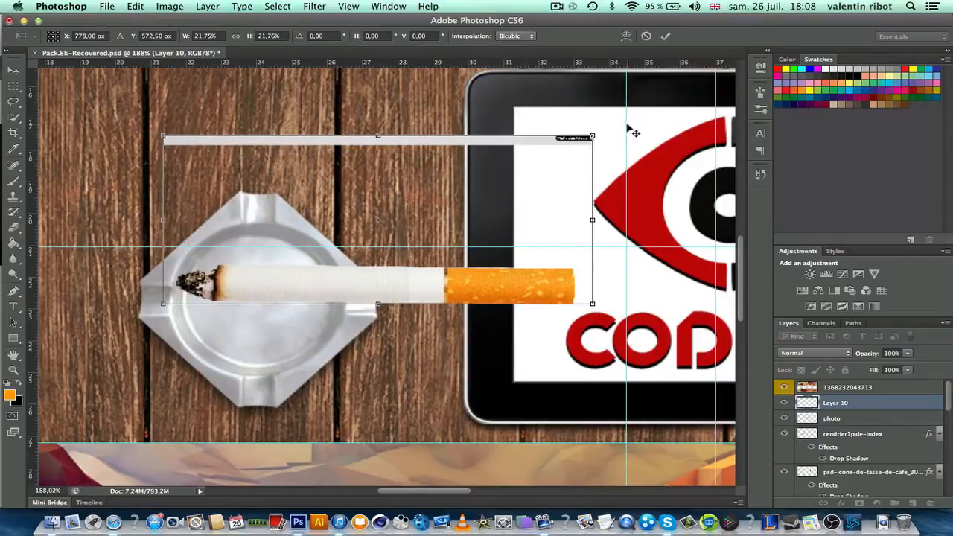
{"action": "left_click_drag", "start_coordinate": [592, 137], "coordinate": [514, 168]}
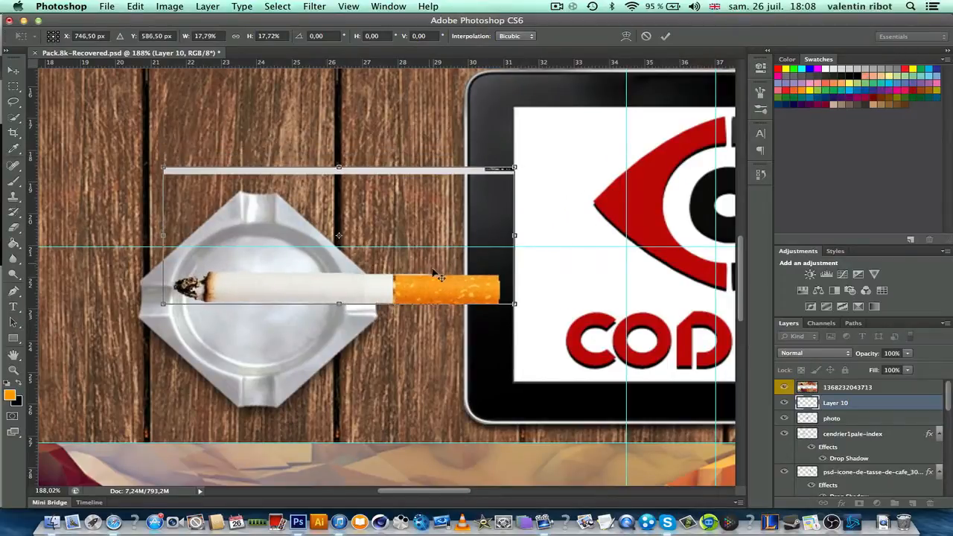
{"action": "left_click_drag", "start_coordinate": [440, 278], "coordinate": [496, 281]}
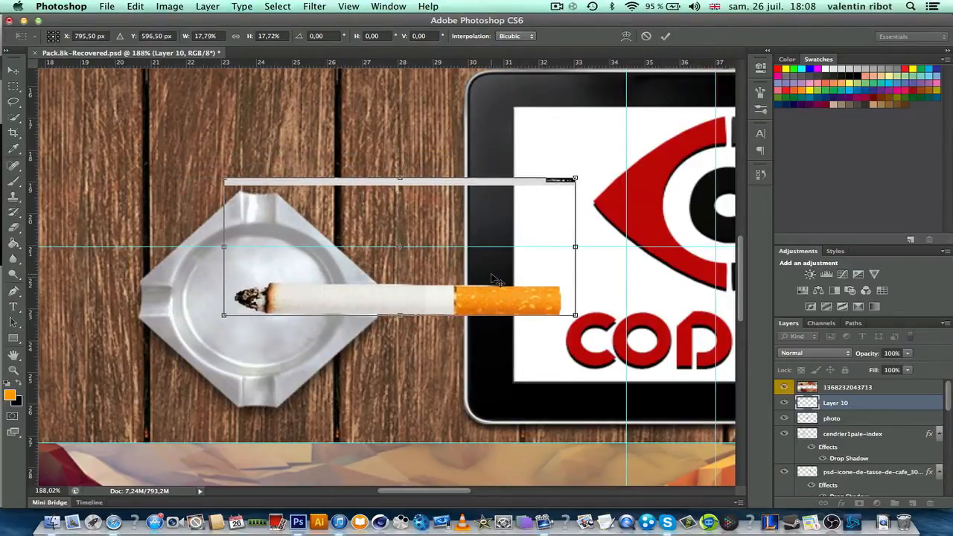
{"action": "key", "text": "Return"}
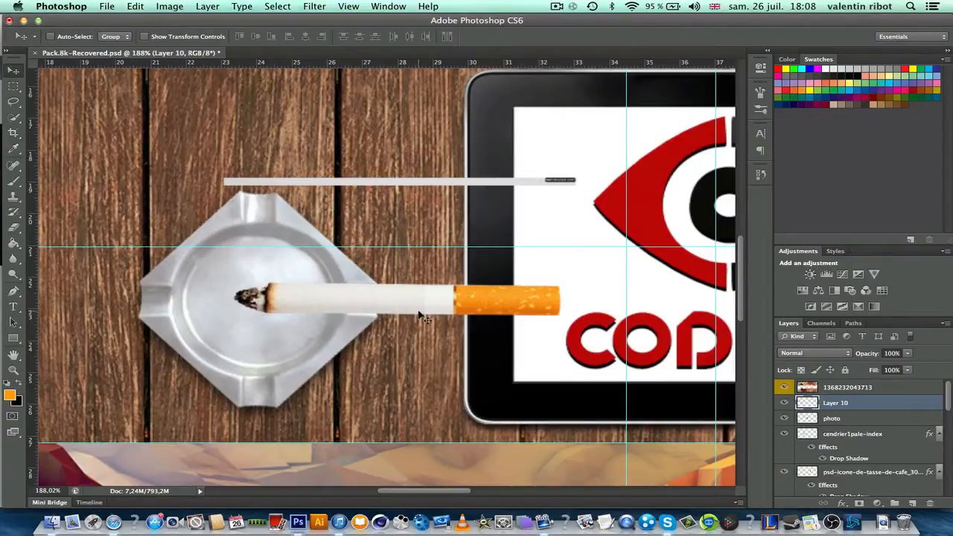
- Shrink the cigarette a little more and adjust its position so it rests across the ashtray's edge
{"action": "key", "text": "super+t"}
{"action": "left_click_drag", "start_coordinate": [586, 182], "coordinate": [535, 195]}
{"action": "key", "text": "Return"}
{"action": "key", "text": "super+plus"}
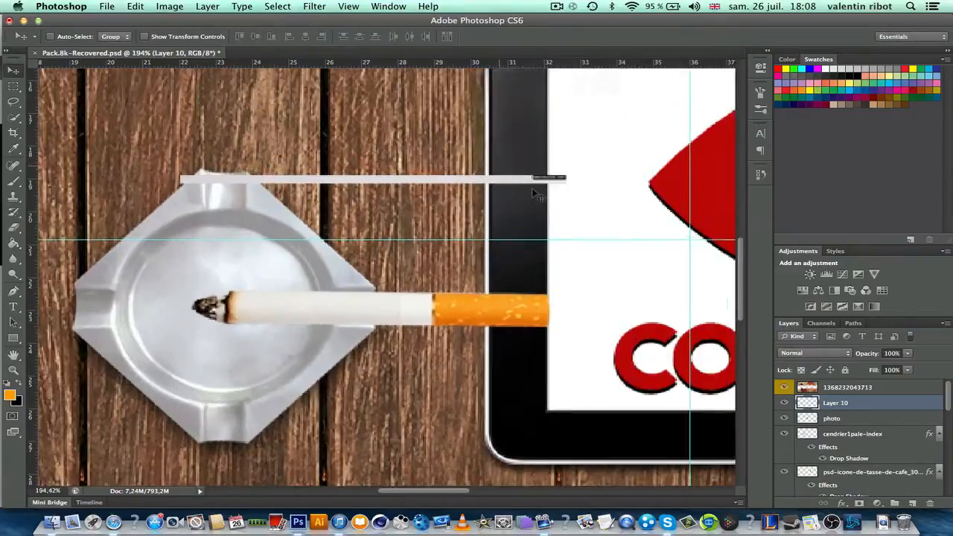
{"action": "left_click_drag", "start_coordinate": [397, 334], "coordinate": [405, 330]}
{"action": "scroll", "coordinate": [532, 320], "scroll_direction": "down", "scroll_amount": 5}
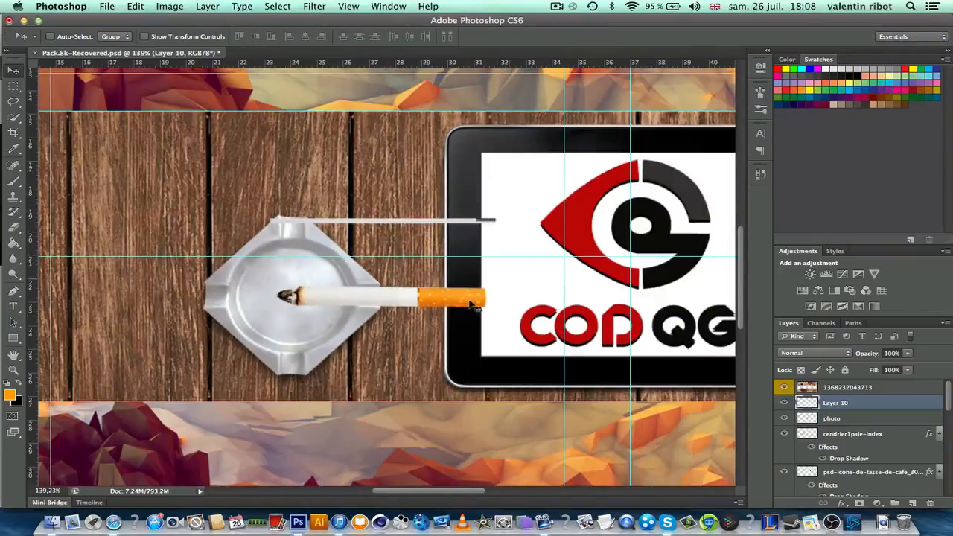
{"action": "scroll", "coordinate": [384, 286], "scroll_direction": "down", "scroll_amount": 4}
{"action": "scroll", "coordinate": [387, 287], "scroll_direction": "up", "scroll_amount": 5}
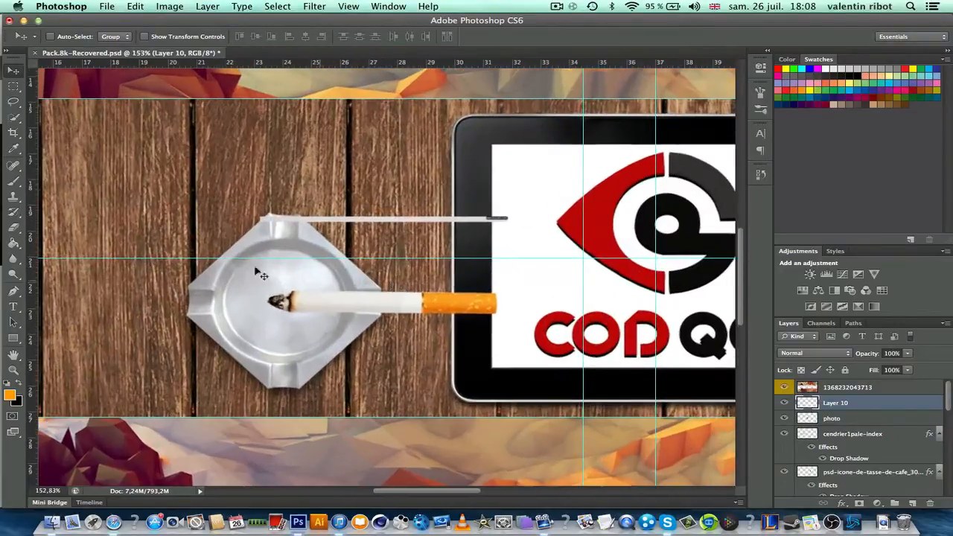
- Select the leftover grey strip above the cigarette with a rectangular marquee, delete it and deselect
{"action": "left_click", "coordinate": [13, 86]}
{"action": "left_click_drag", "start_coordinate": [152, 142], "coordinate": [641, 231]}
{"action": "key", "text": "Delete"}
{"action": "key", "text": "ctrl+d"}
- Add a drop shadow to the cigarette layer with distance 0 px, spread 16% and size 8 px
{"action": "scroll", "coordinate": [388, 271], "scroll_direction": "up", "scroll_amount": 5}
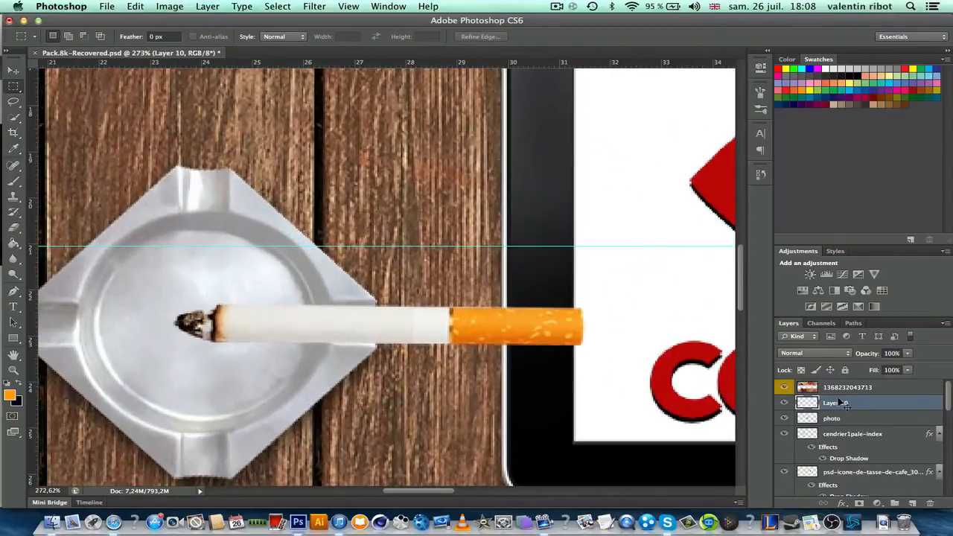
{"action": "double_click", "coordinate": [857, 408]}
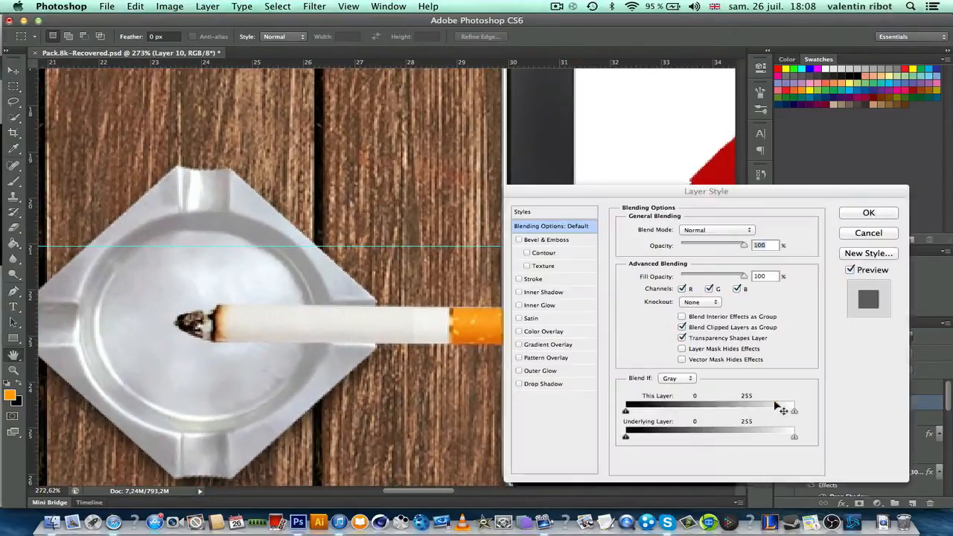
{"action": "left_click", "coordinate": [520, 383]}
{"action": "left_click", "coordinate": [555, 384]}
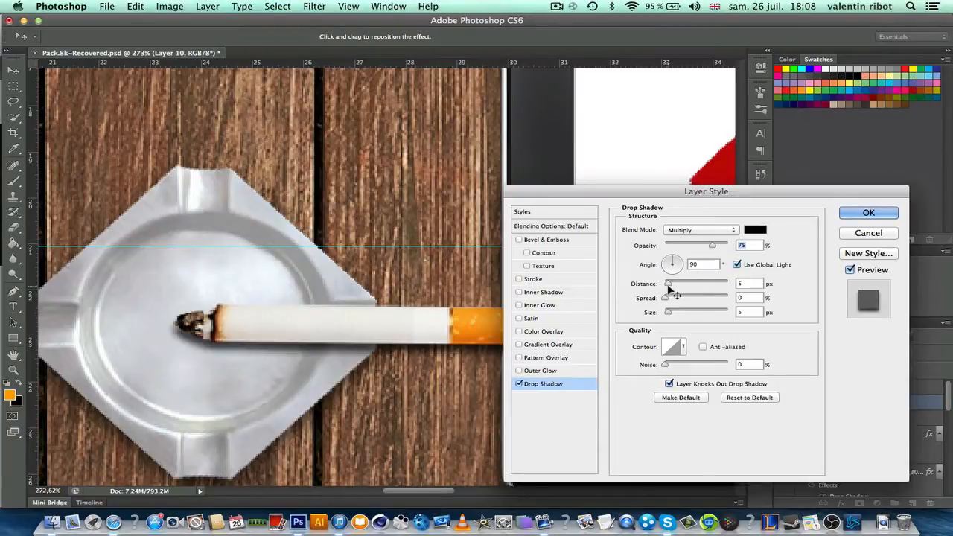
{"action": "mouse_move", "coordinate": [669, 285]}
{"action": "left_mouse_down"}
{"action": "mouse_move", "coordinate": [650, 293]}
{"action": "mouse_move", "coordinate": [675, 313]}
{"action": "mouse_move", "coordinate": [675, 299]}
{"action": "left_mouse_up"}
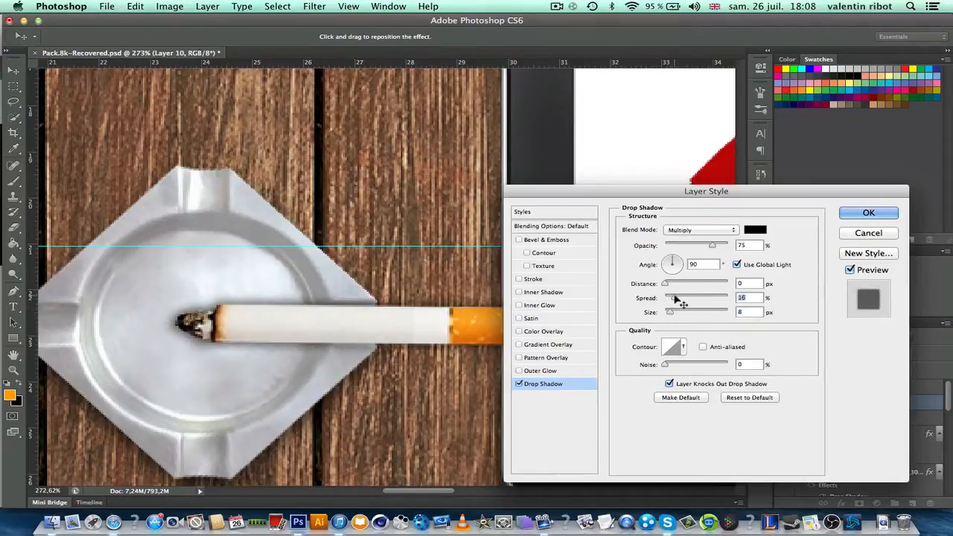
{"action": "left_click", "coordinate": [869, 213]}
- Convert the cigarette's drop shadow effect into its own separate layer
{"action": "right_click", "coordinate": [864, 435]}
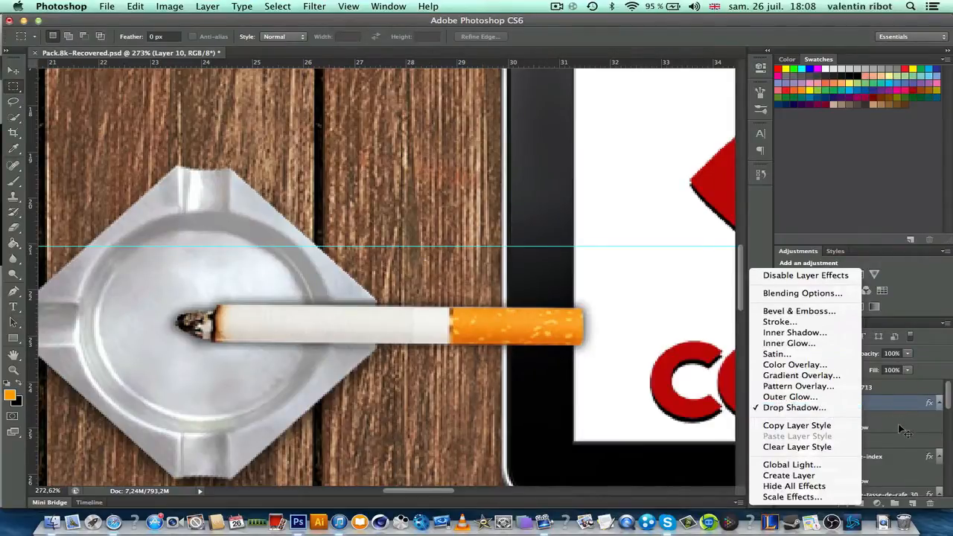
{"action": "left_click", "coordinate": [820, 477]}
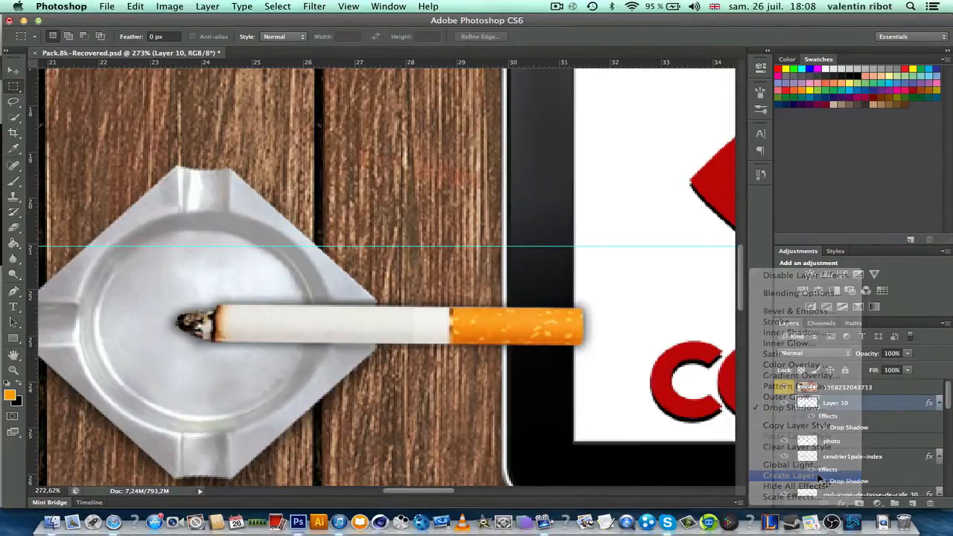
{"action": "left_click", "coordinate": [578, 200]}
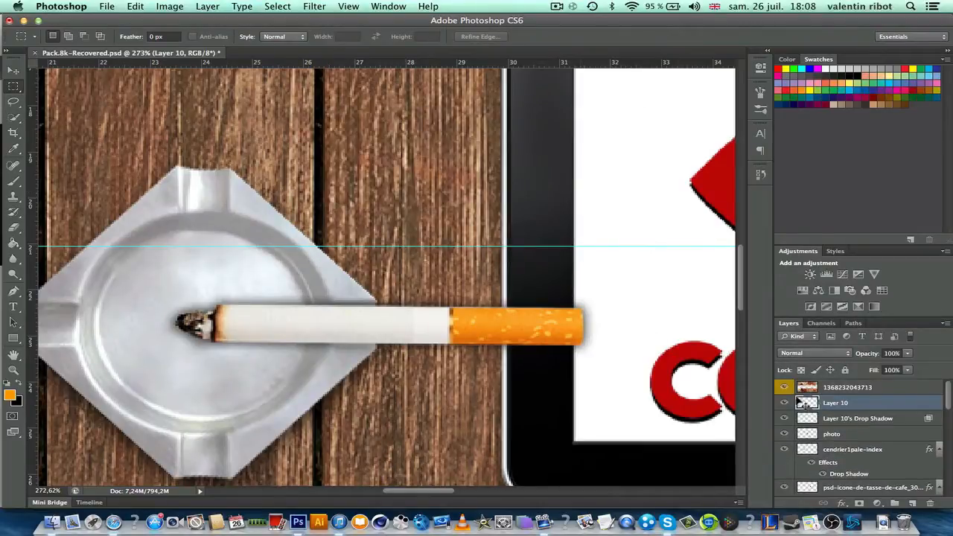
- Erase the separated shadow around the ash tip and beyond the ashtray, keeping it where the cigarette crosses the ashtray's rim
{"action": "left_click", "coordinate": [857, 418]}
{"action": "key", "text": "e"}
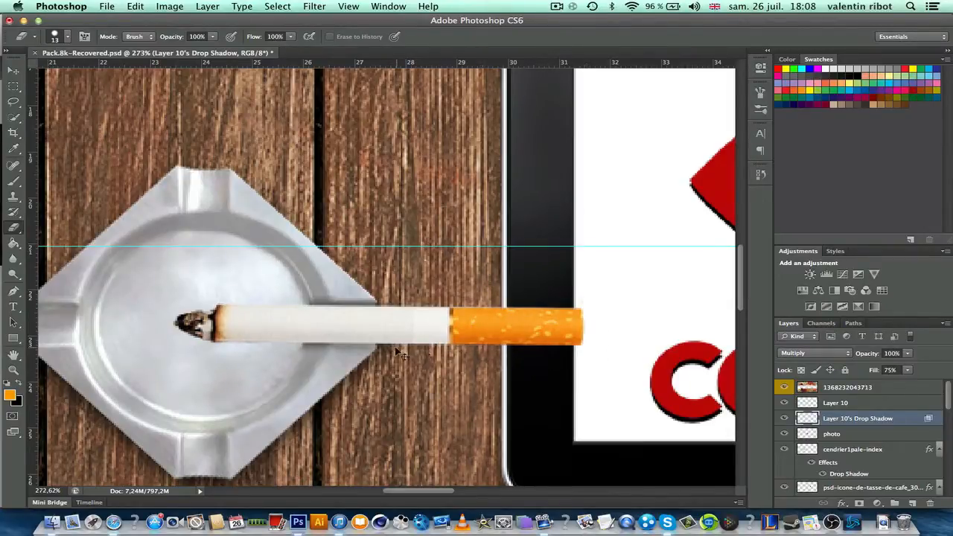
{"action": "scroll", "coordinate": [507, 335], "scroll_direction": "down", "scroll_amount": 5}
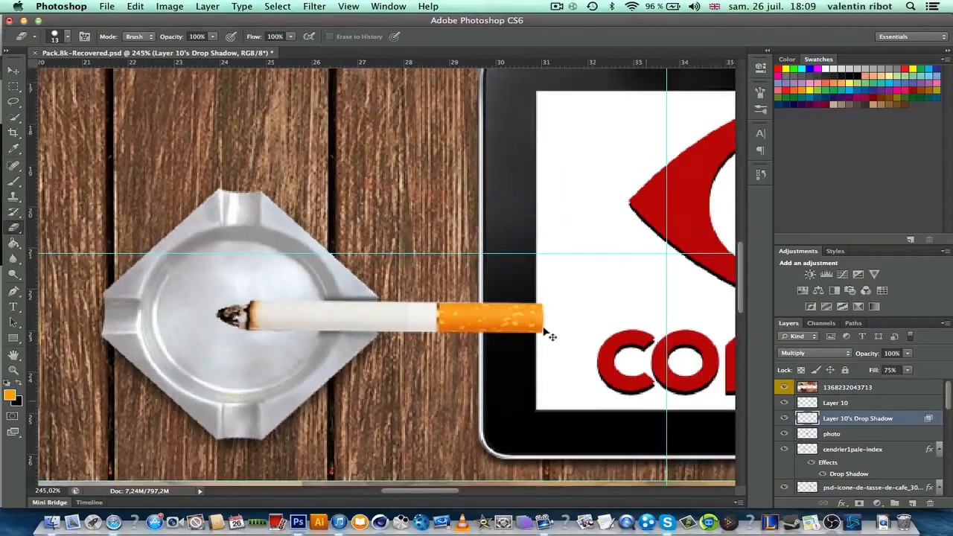
{"action": "scroll", "coordinate": [378, 348], "scroll_direction": "up", "scroll_amount": 5}
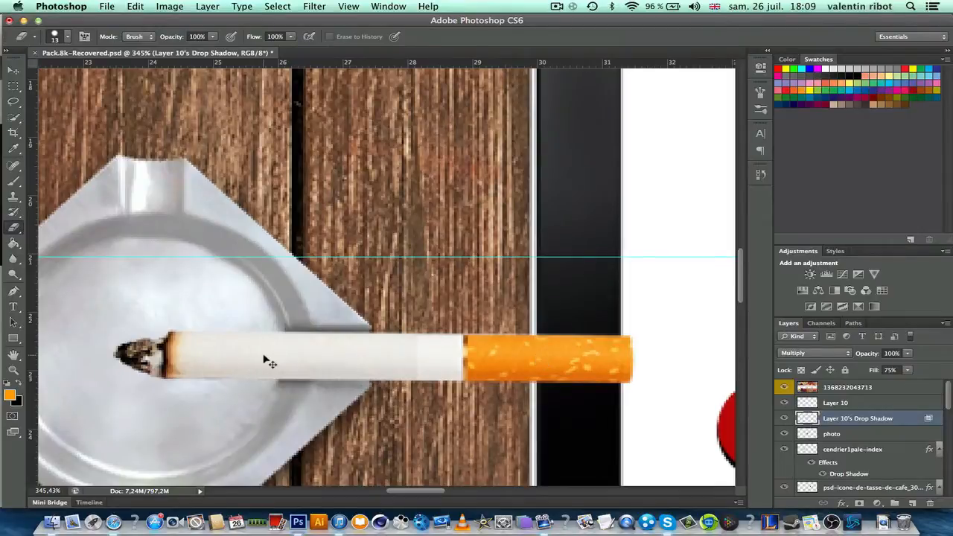
- Set the fill of the cigarette's shadow layer to 90%
{"action": "scroll", "coordinate": [270, 363], "scroll_direction": "left", "scroll_amount": 4}
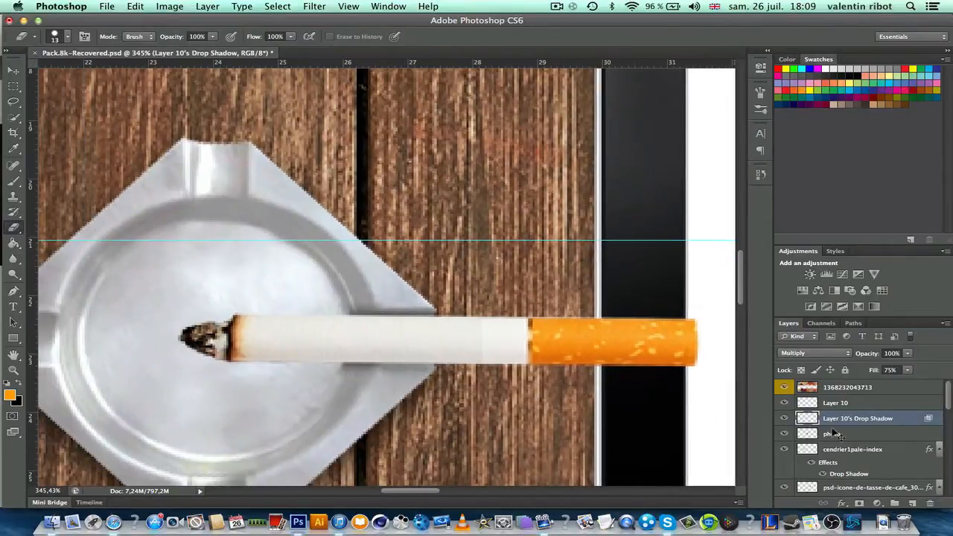
{"action": "left_click", "coordinate": [897, 375]}
{"action": "type", "text": "90"}
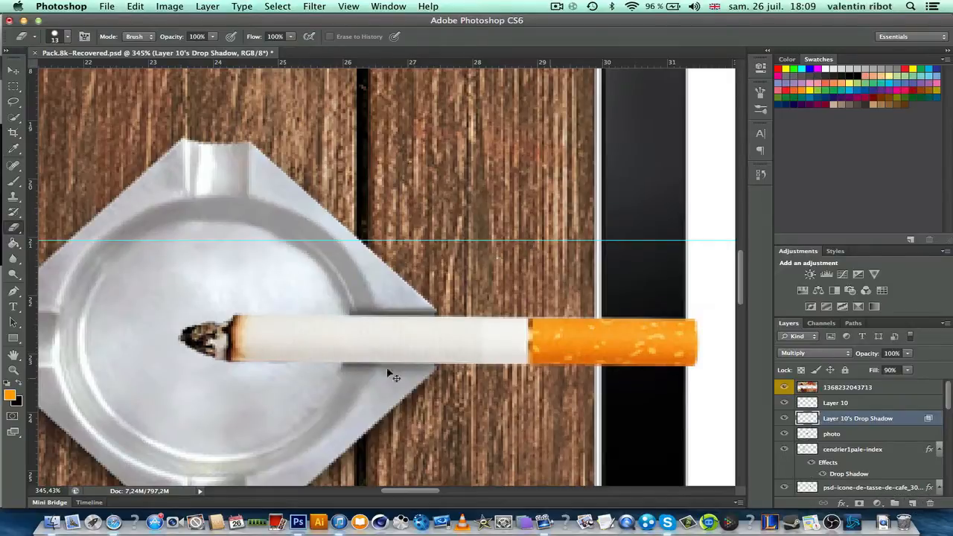
- Paint a soft black shadow around the cigarette's ash tip on a new layer beneath the shadow layer, and set its opacity to 30%
{"action": "left_click", "coordinate": [14, 183]}
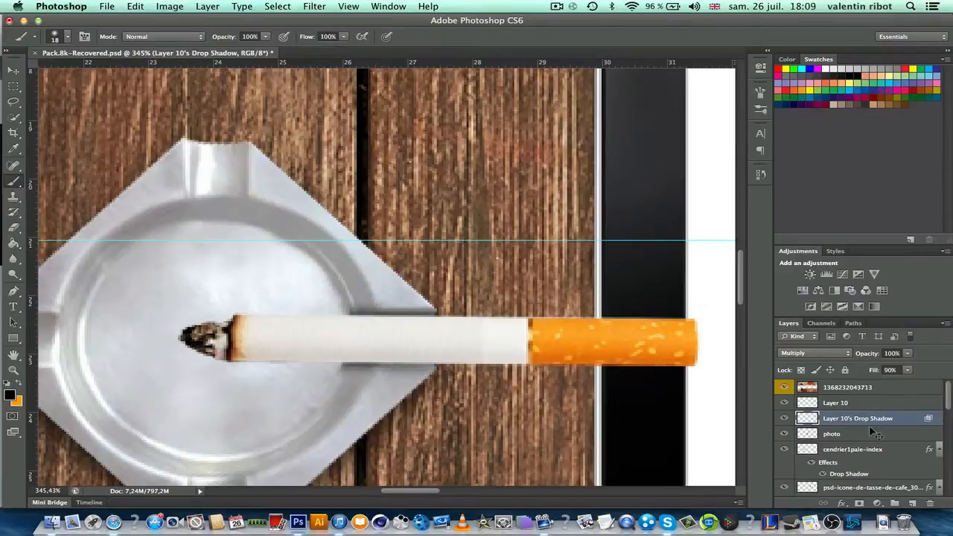
{"action": "left_click", "coordinate": [915, 503]}
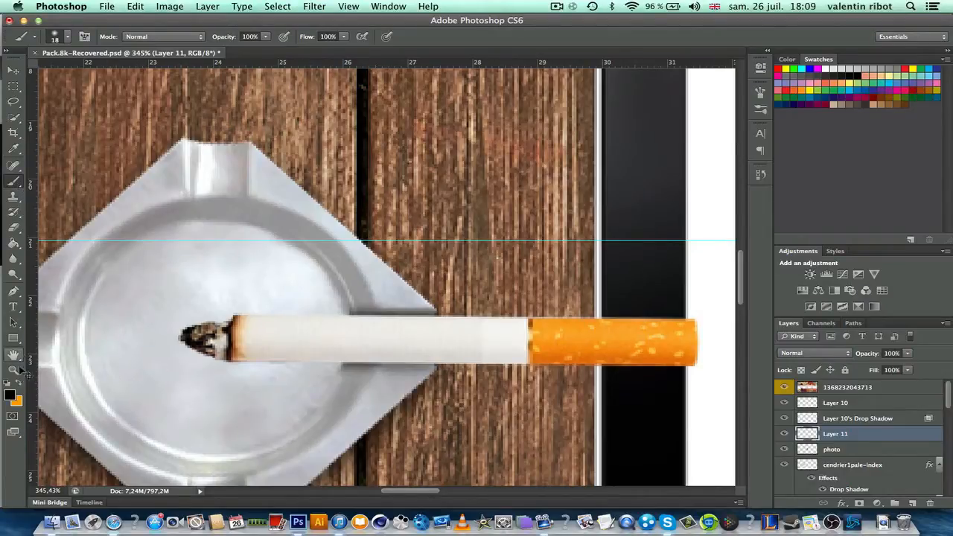
{"action": "mouse_move", "coordinate": [208, 358]}
{"action": "left_mouse_down"}
{"action": "mouse_move", "coordinate": [185, 344]}
{"action": "mouse_move", "coordinate": [223, 367]}
{"action": "mouse_move", "coordinate": [242, 341]}
{"action": "mouse_move", "coordinate": [215, 339]}
{"action": "mouse_move", "coordinate": [188, 319]}
{"action": "mouse_move", "coordinate": [176, 347]}
{"action": "mouse_move", "coordinate": [209, 359]}
{"action": "left_mouse_up"}
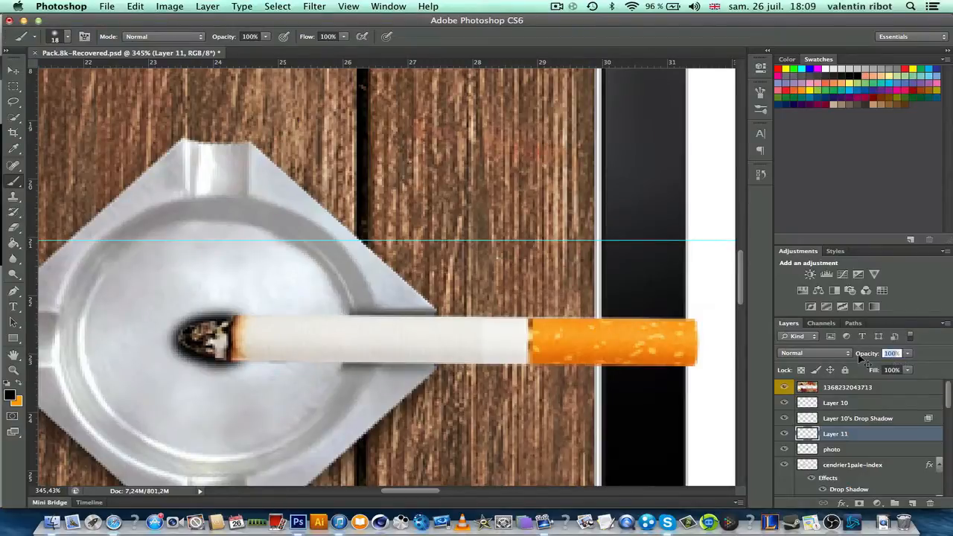
{"action": "type", "text": "70"}
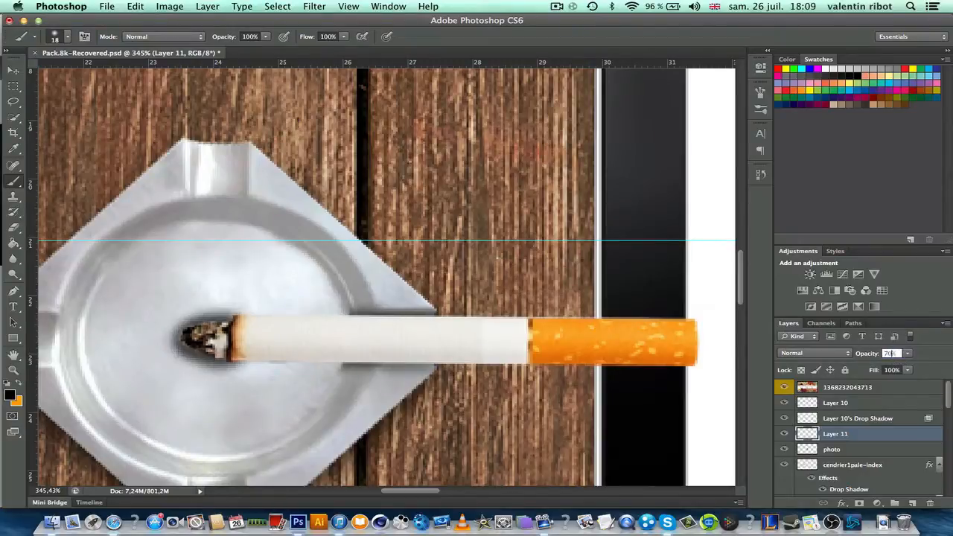
{"action": "key", "text": "BackSpace"}
{"action": "type", "text": "5"}
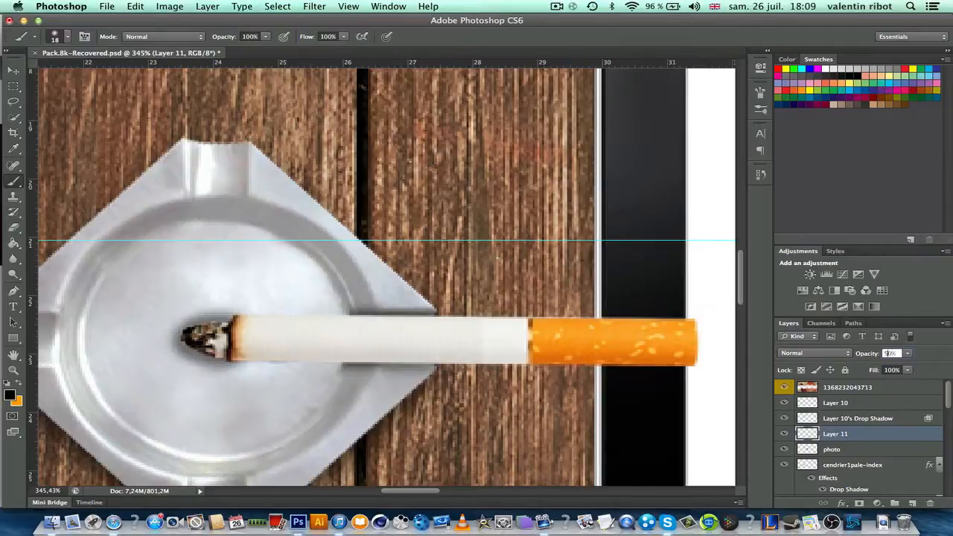
{"action": "key", "text": "BackSpace"}
{"action": "type", "text": "3"}
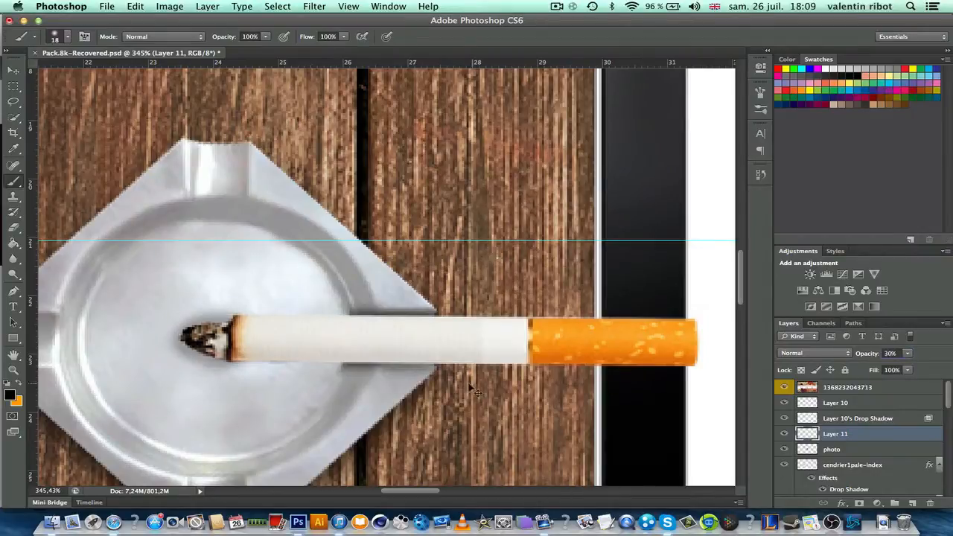
- Brush black along both edges of the cigarette paper inside the ashtray on a new layer, and set that layer's opacity to 10%
{"action": "left_click", "coordinate": [912, 504]}
{"action": "left_click_drag", "start_coordinate": [244, 368], "coordinate": [357, 365]}
{"action": "left_click_drag", "start_coordinate": [242, 333], "coordinate": [377, 331]}
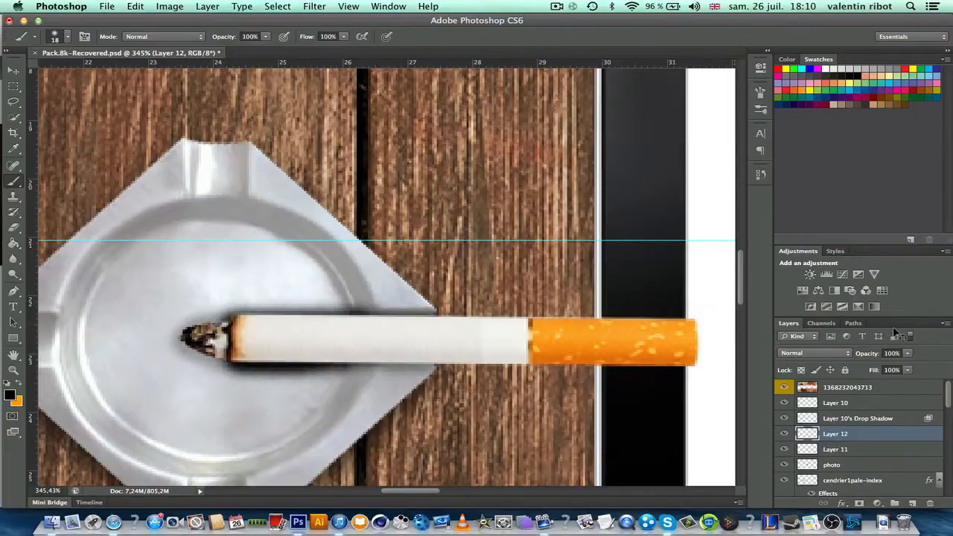
{"action": "left_click", "coordinate": [891, 354]}
{"action": "type", "text": "20"}
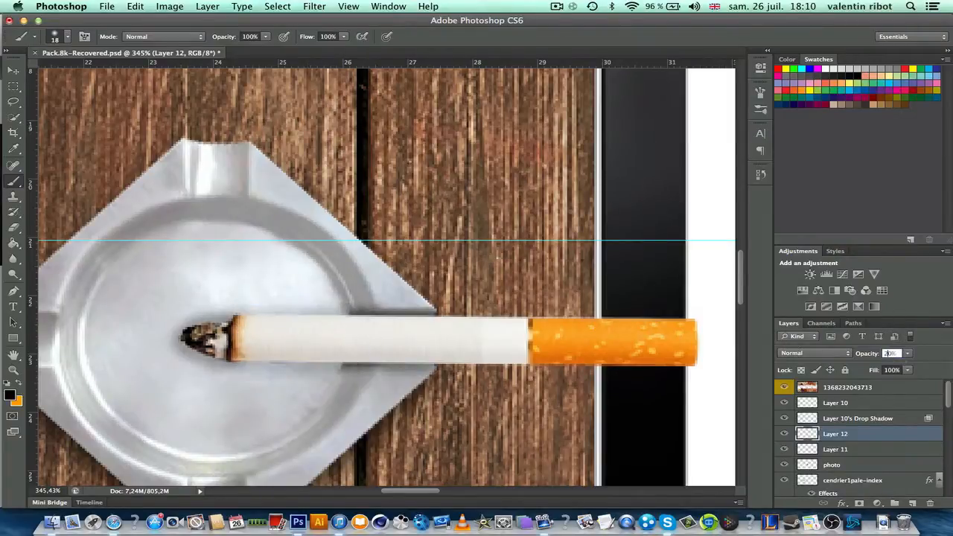
{"action": "key", "text": "BackSpace"}
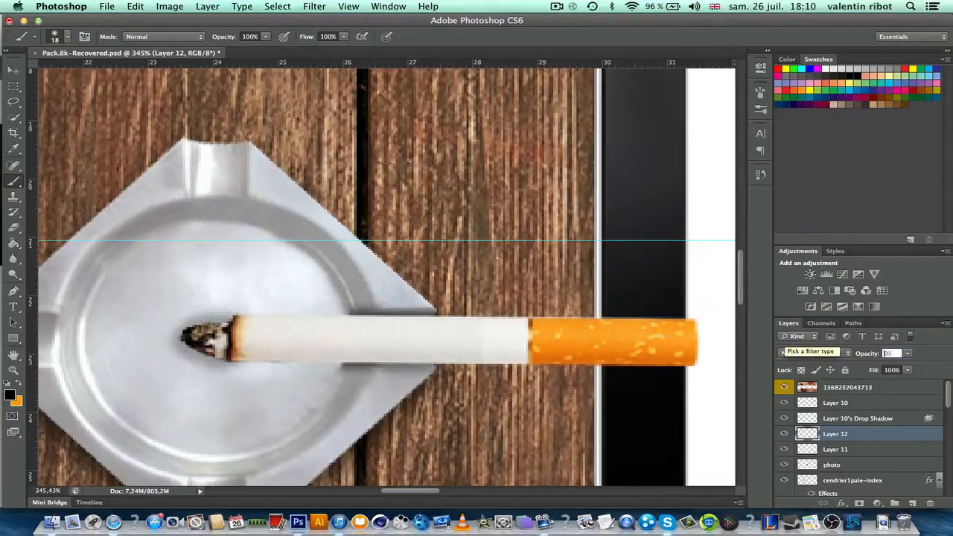
{"action": "type", "text": "1"}
- Brush a black shadow around the cigarette section beyond the ashtray, over wood and tablet, on a new layer at 30% opacity
{"action": "scroll", "coordinate": [237, 362], "scroll_direction": "down", "scroll_amount": 10}
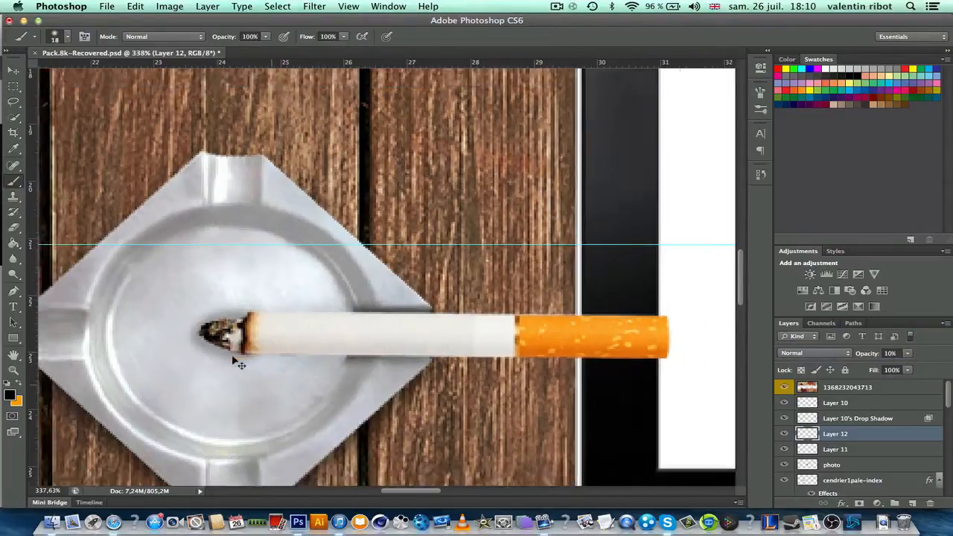
{"action": "scroll", "coordinate": [199, 364], "scroll_direction": "up", "scroll_amount": 5}
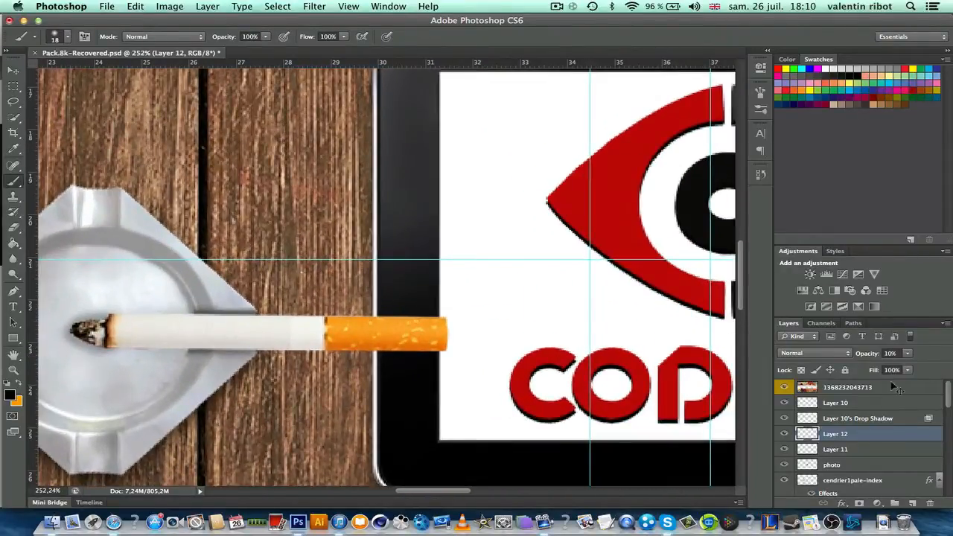
{"action": "left_click", "coordinate": [913, 503]}
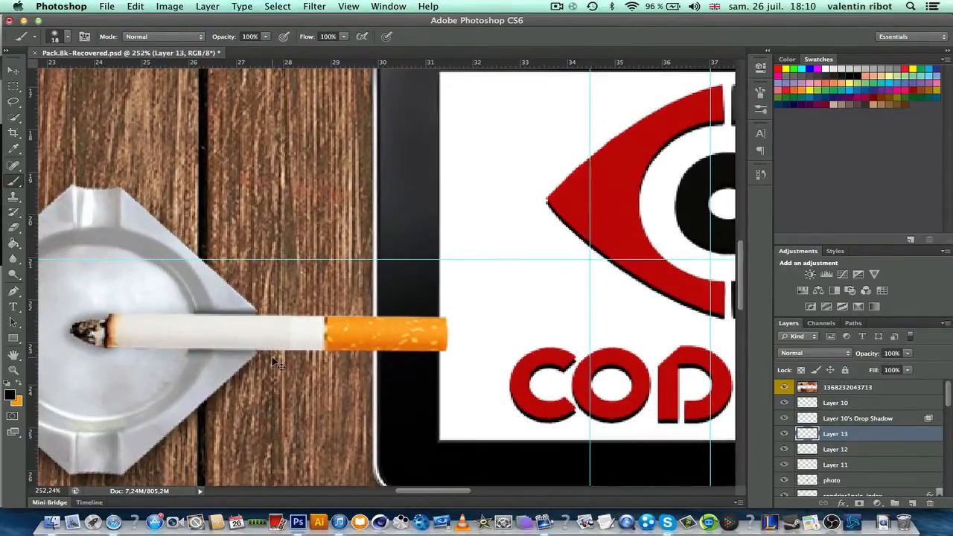
{"action": "left_click_drag", "start_coordinate": [259, 351], "coordinate": [407, 348]}
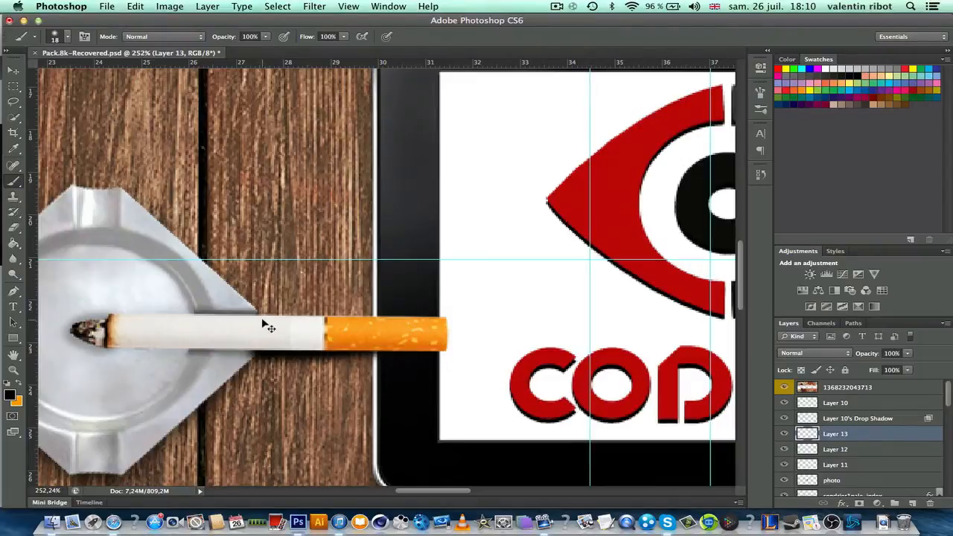
{"action": "mouse_move", "coordinate": [262, 325]}
{"action": "left_mouse_down"}
{"action": "mouse_move", "coordinate": [445, 323]}
{"action": "mouse_move", "coordinate": [441, 351]}
{"action": "left_mouse_up"}
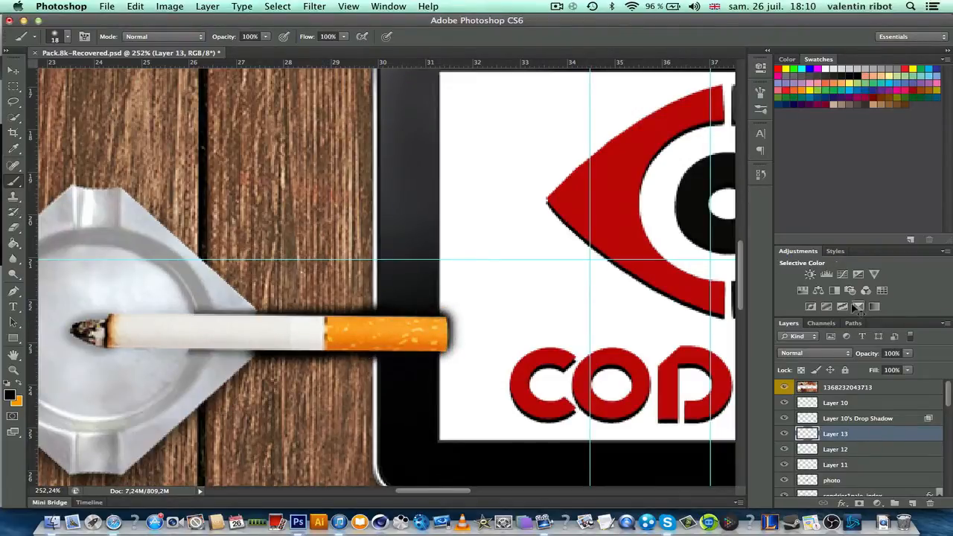
{"action": "type", "text": "20"}
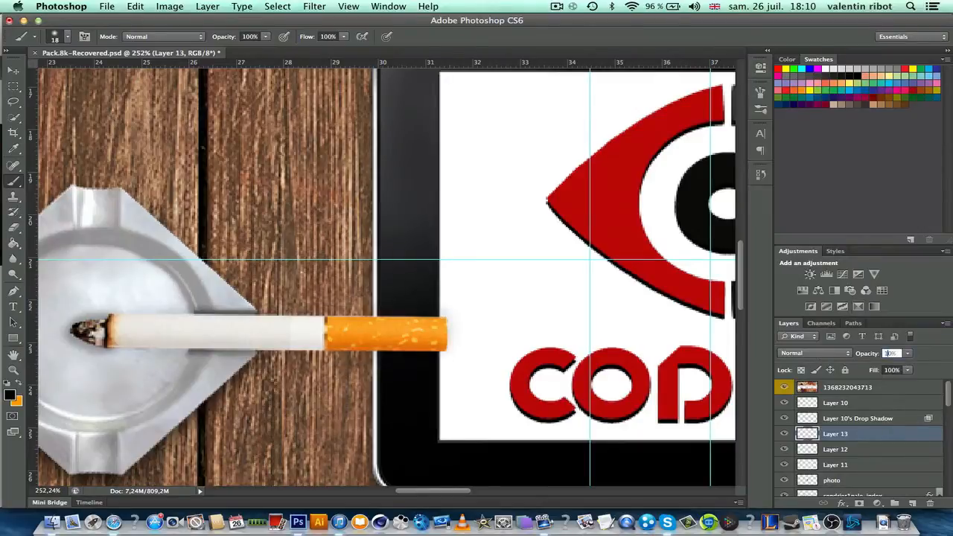
{"action": "key", "text": "Return"}
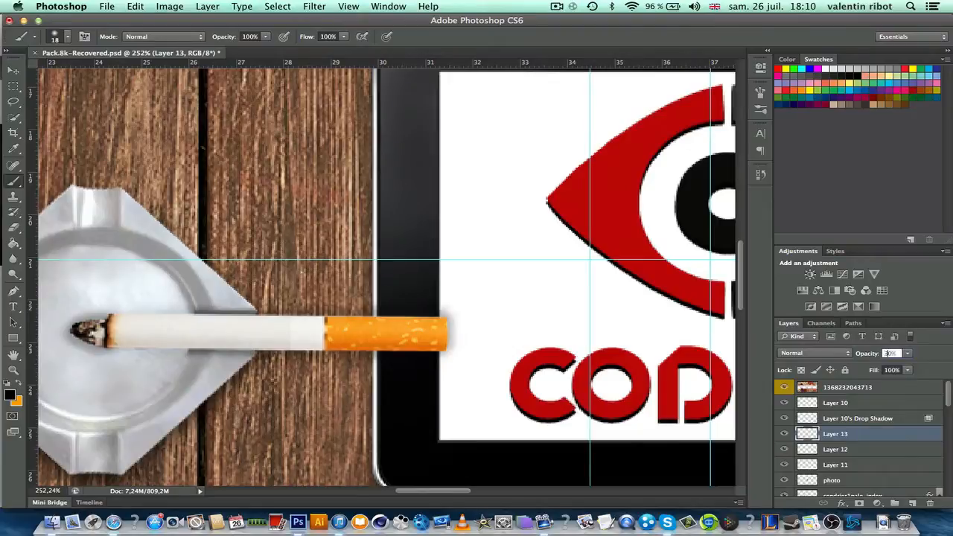
{"action": "type", "text": "30"}
{"action": "key", "text": "Return"}
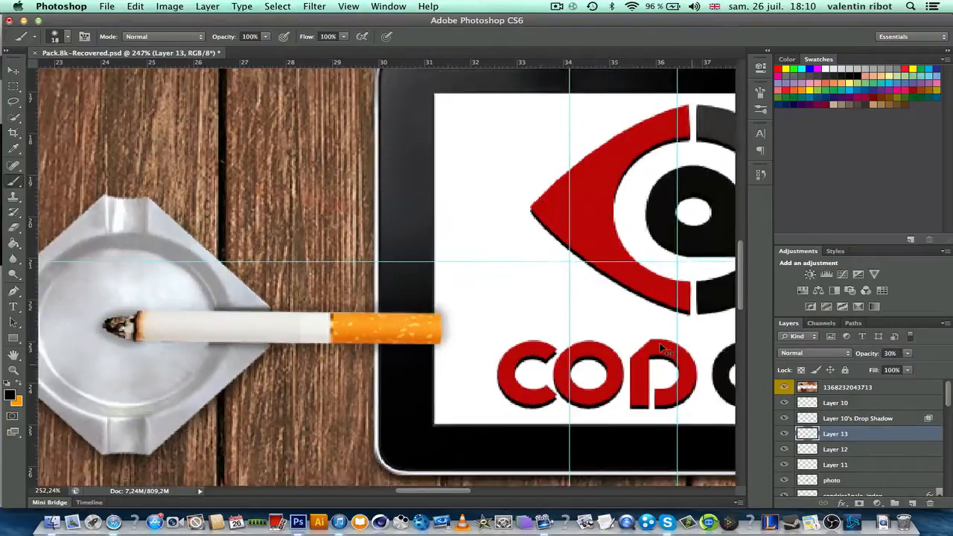
- Examine the cigarette's shadows both in the full banner composition and close up
{"action": "scroll", "coordinate": [661, 349], "scroll_direction": "down", "scroll_amount": 10}
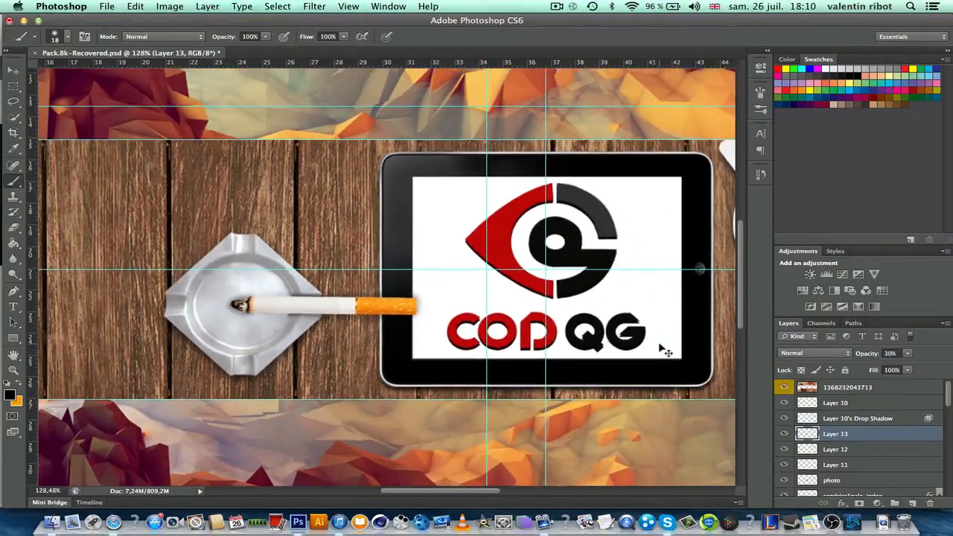
{"action": "scroll", "coordinate": [659, 344], "scroll_direction": "down", "scroll_amount": 5}
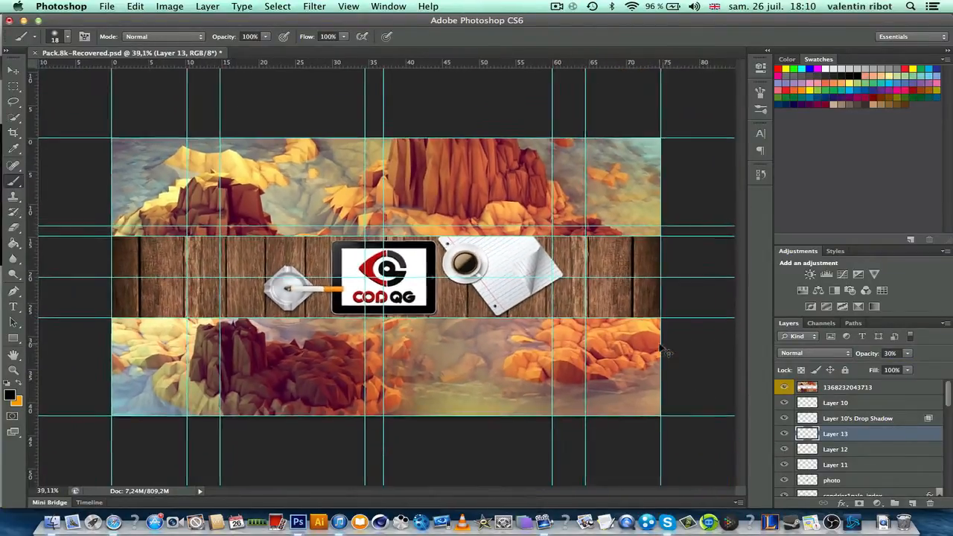
{"action": "scroll", "coordinate": [659, 344], "scroll_direction": "up", "scroll_amount": 6}
{"action": "scroll", "coordinate": [659, 345], "scroll_direction": "down", "scroll_amount": 4}
{"action": "scroll", "coordinate": [660, 344], "scroll_direction": "up", "scroll_amount": 4}
{"action": "scroll", "coordinate": [426, 319], "scroll_direction": "up", "scroll_amount": 2}
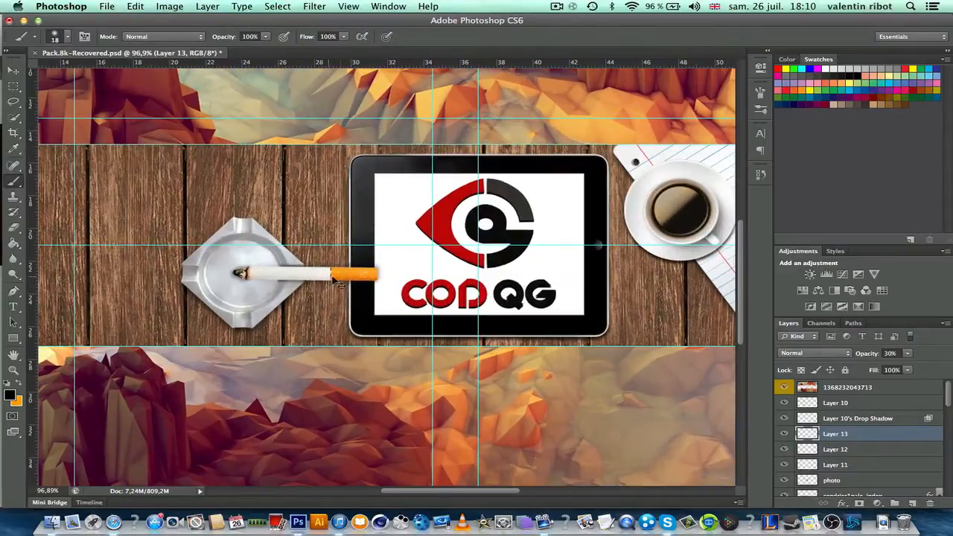
{"action": "scroll", "coordinate": [313, 288], "scroll_direction": "down", "scroll_amount": 4}
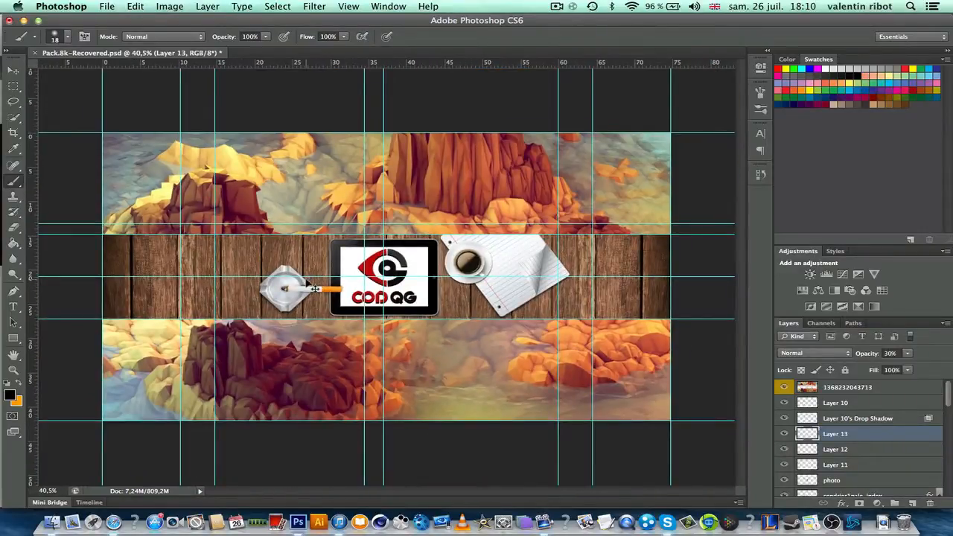
{"action": "scroll", "coordinate": [313, 288], "scroll_direction": "up", "scroll_amount": 5}
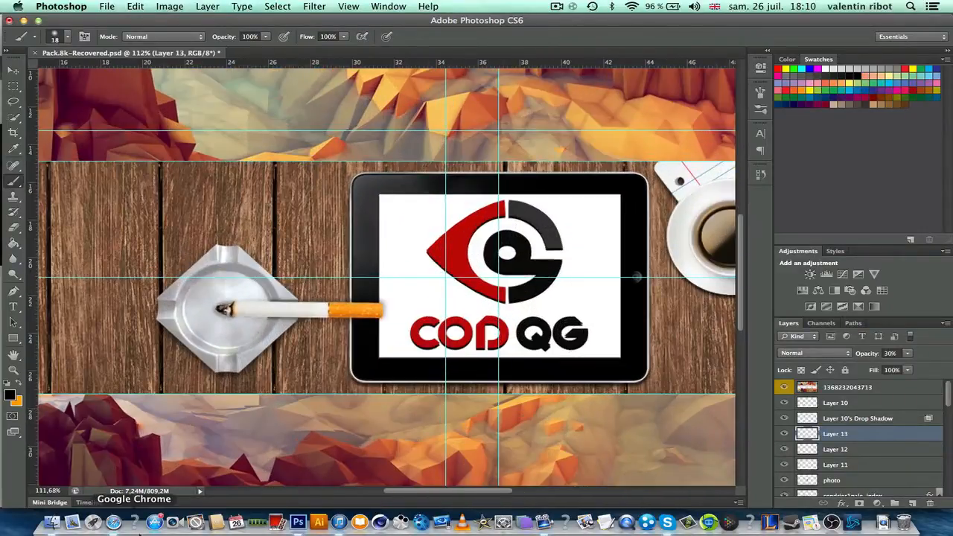
- Place the smoke image fumée2.png from the Desktop Technologie Banner folder into the banner document at its original size
{"action": "left_click", "coordinate": [52, 523]}
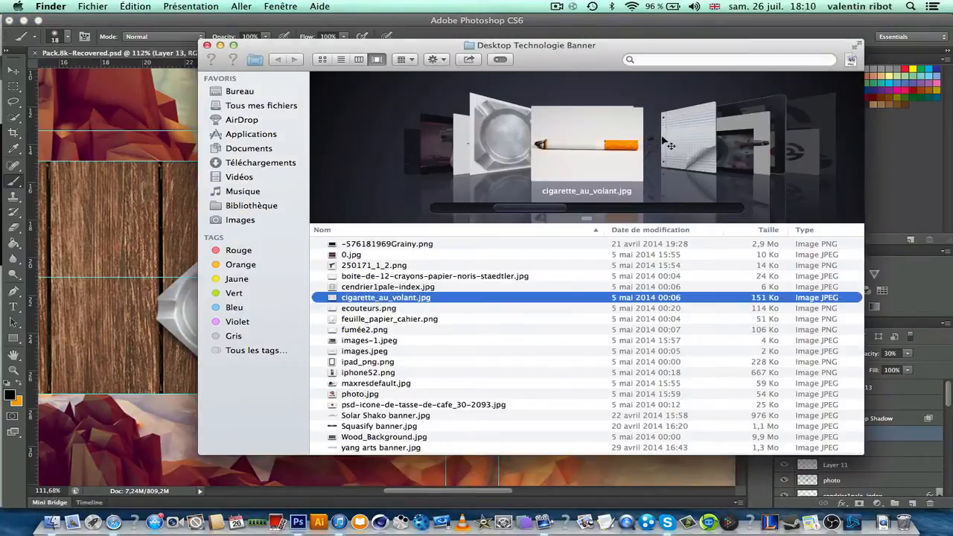
{"action": "left_click", "coordinate": [663, 141]}
{"action": "left_click", "coordinate": [662, 141]}
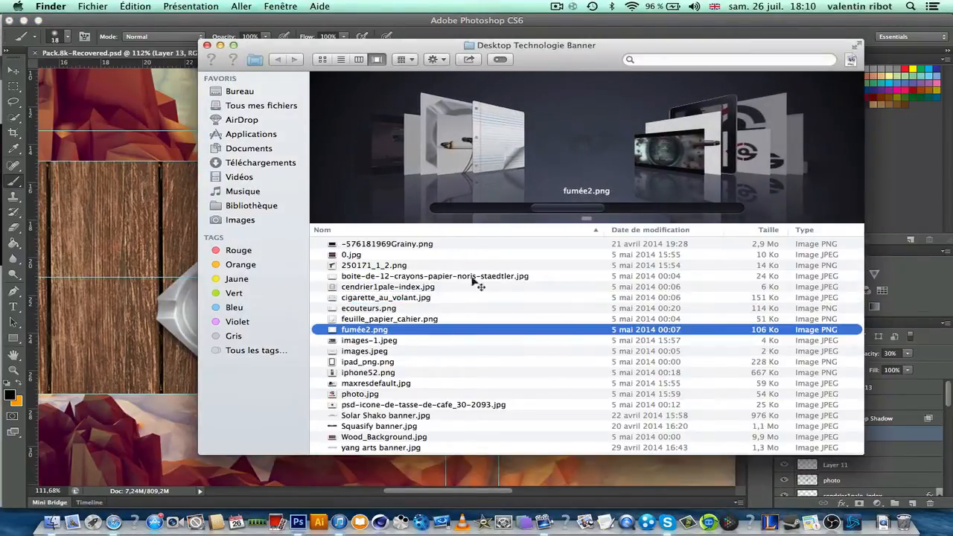
{"action": "left_click_drag", "start_coordinate": [176, 333], "coordinate": [179, 332]}
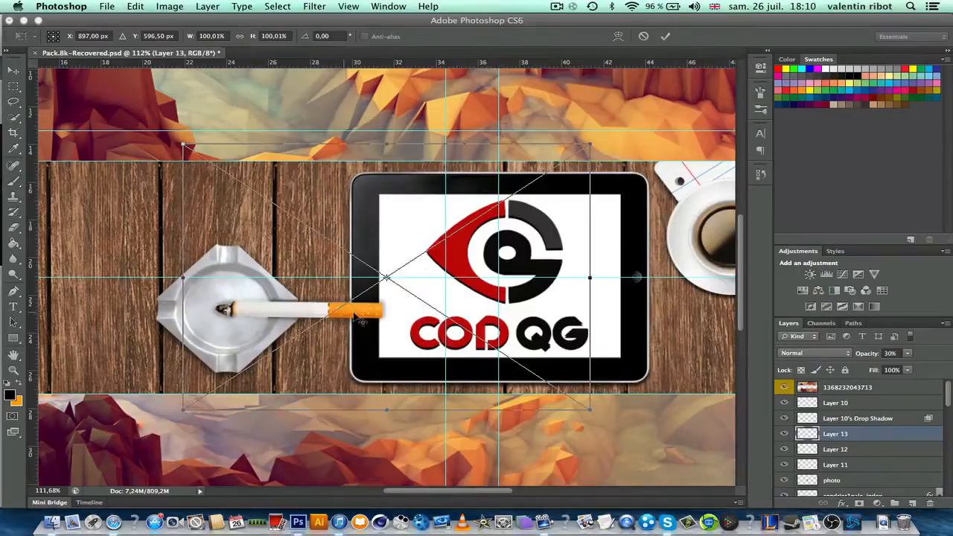
{"action": "left_click", "coordinate": [666, 36]}
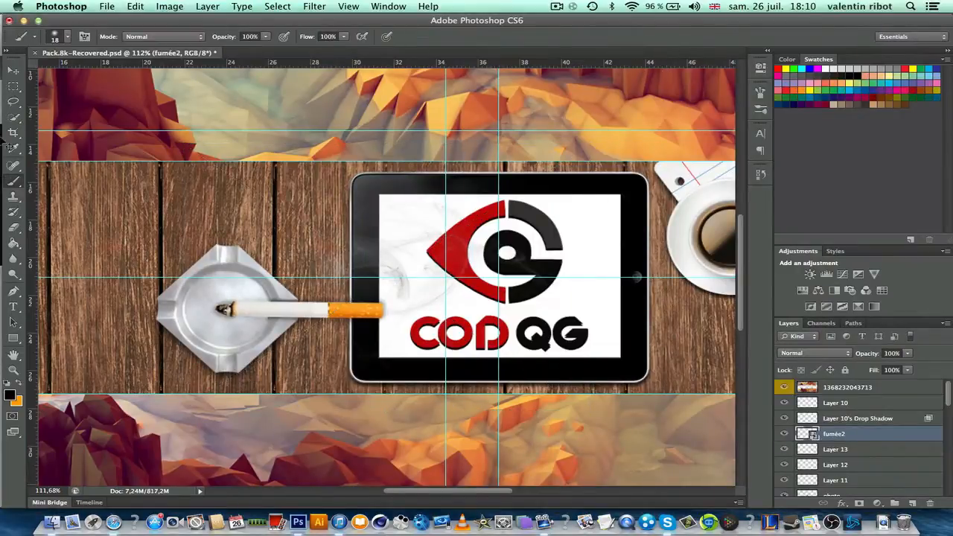
- Move the placed smoke from the tablet to the ashtray so that it rises around the cigarette's ash tip
{"action": "scroll", "coordinate": [237, 248], "scroll_direction": "up", "scroll_amount": 5}
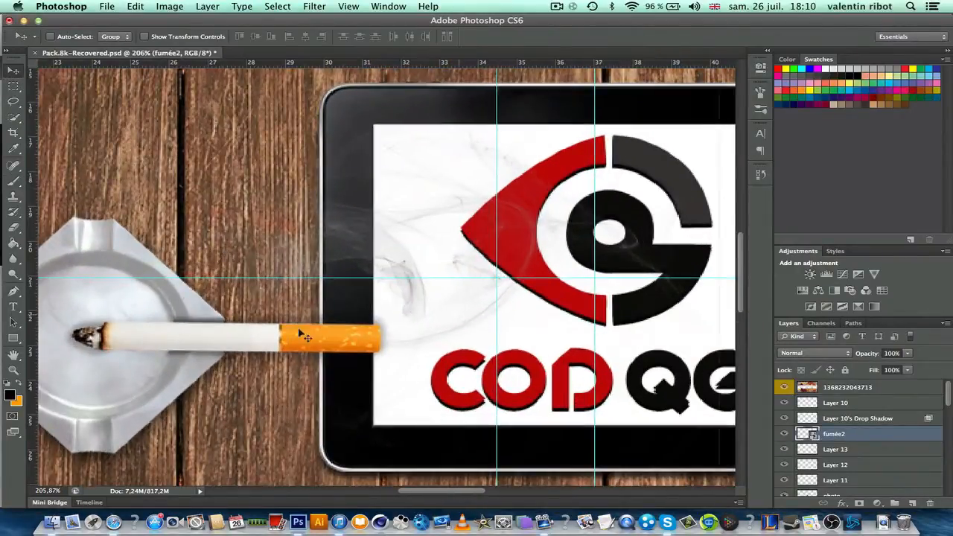
{"action": "left_click_drag", "start_coordinate": [301, 332], "coordinate": [179, 356]}
{"action": "scroll", "coordinate": [178, 354], "scroll_direction": "left", "scroll_amount": 5}
{"action": "scroll", "coordinate": [317, 335], "scroll_direction": "up", "scroll_amount": 3}
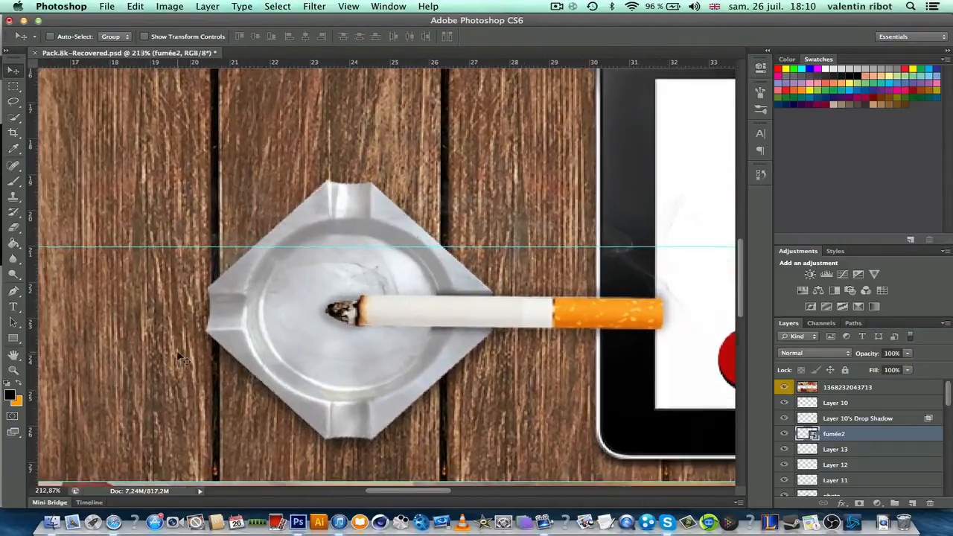
{"action": "left_click_drag", "start_coordinate": [424, 308], "coordinate": [377, 314]}
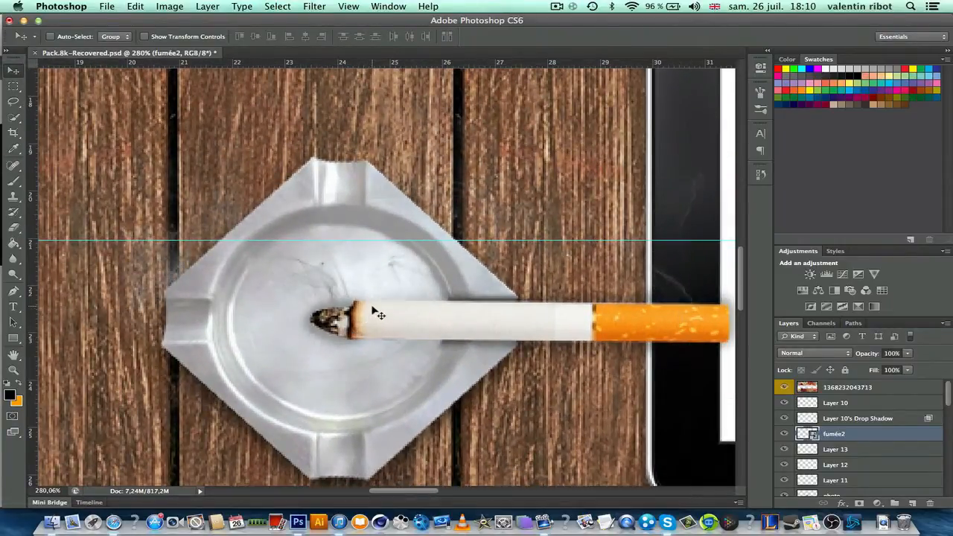
- Move the fumée2 smoke layer above the cigarette's Layer 10 and duplicate it to strengthen the smoke
{"action": "left_click_drag", "start_coordinate": [854, 435], "coordinate": [846, 395]}
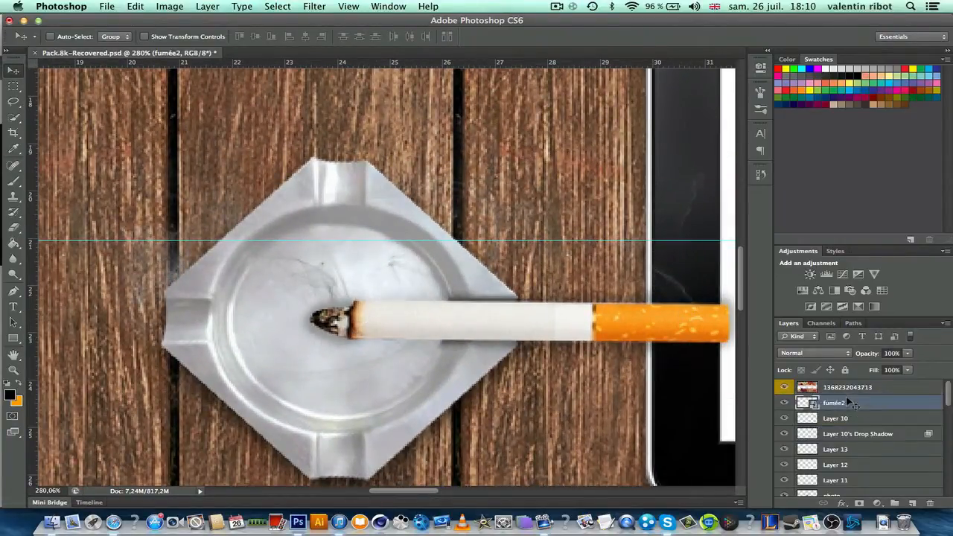
{"action": "left_click_drag", "start_coordinate": [458, 361], "coordinate": [457, 359]}
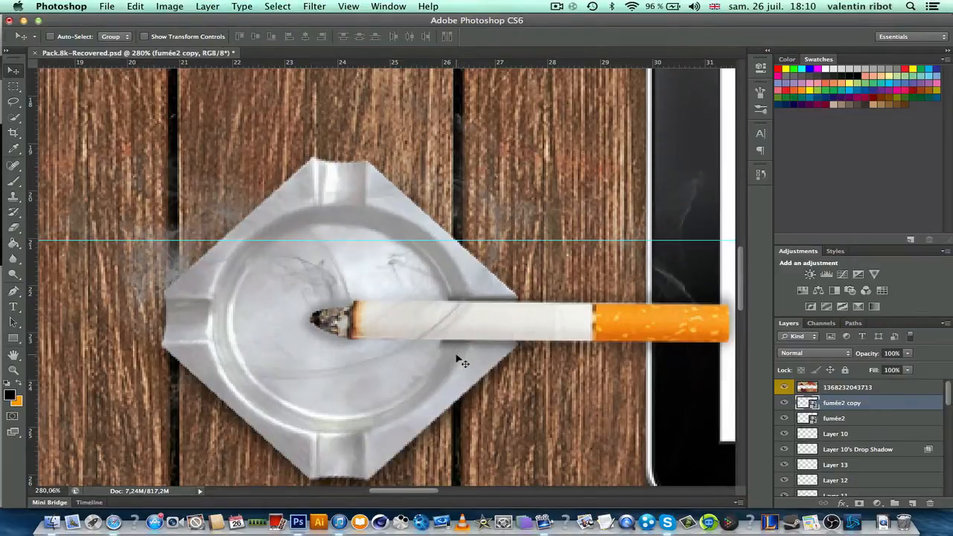
{"action": "left_click_drag", "start_coordinate": [409, 307], "coordinate": [691, 171]}
- Review the smoke in the whole banner and switch to Safari to compare it with the published COD QG banner
{"action": "scroll", "coordinate": [376, 380], "scroll_direction": "down", "scroll_amount": 2}
{"action": "scroll", "coordinate": [376, 380], "scroll_direction": "down", "scroll_amount": 2}
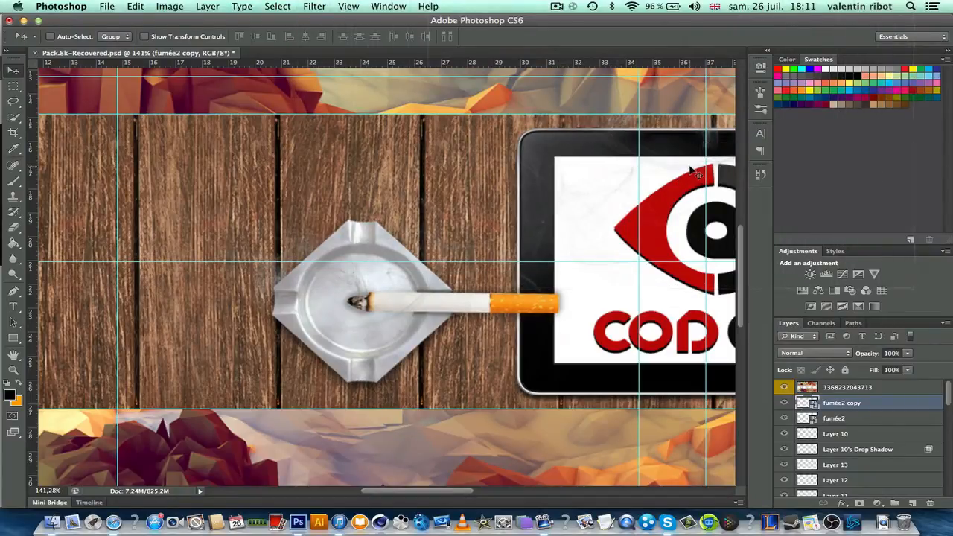
{"action": "scroll", "coordinate": [573, 185], "scroll_direction": "down", "scroll_amount": 6}
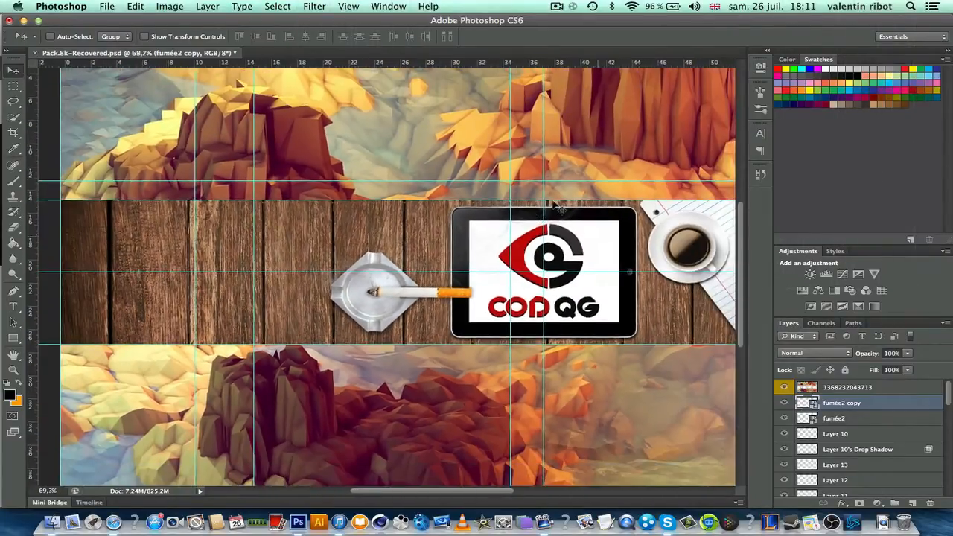
{"action": "scroll", "coordinate": [559, 208], "scroll_direction": "up", "scroll_amount": 4}
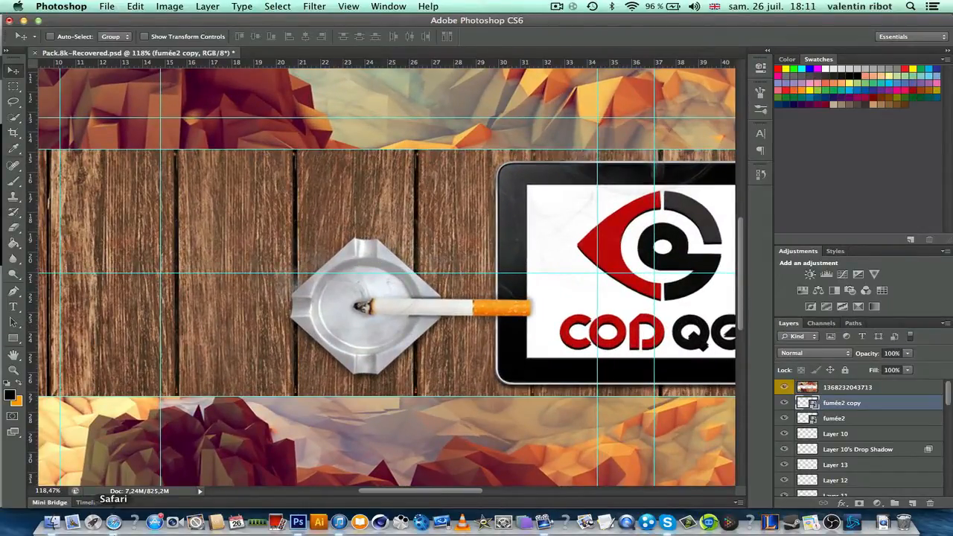
{"action": "left_click", "coordinate": [114, 525]}
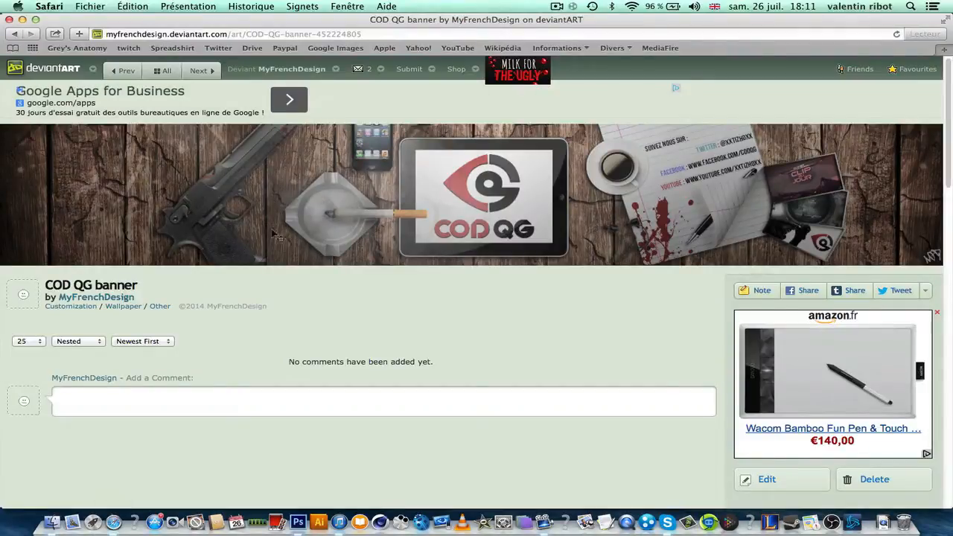
{"action": "left_click", "coordinate": [298, 522]}
{"action": "left_click", "coordinate": [52, 524]}
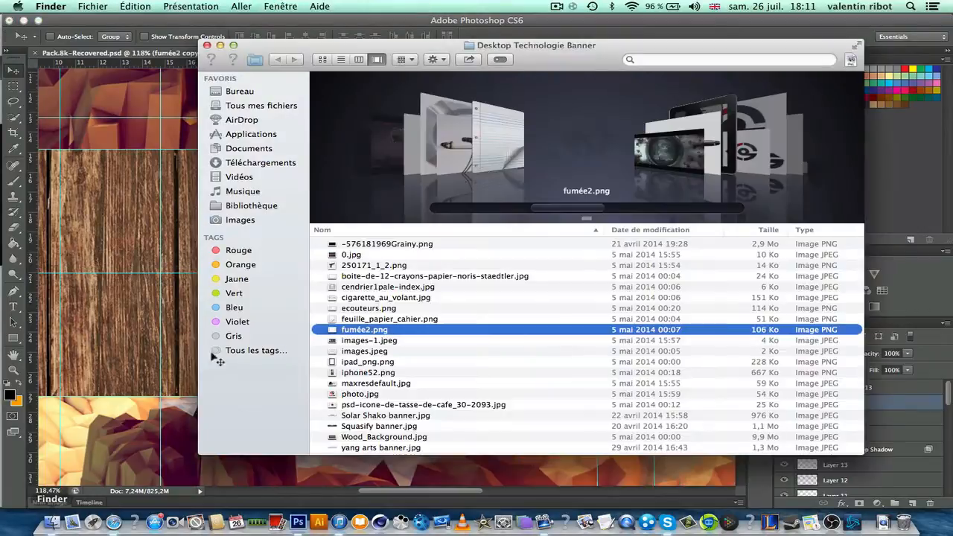
{"action": "scroll", "coordinate": [459, 163], "scroll_direction": "up", "scroll_amount": 8}
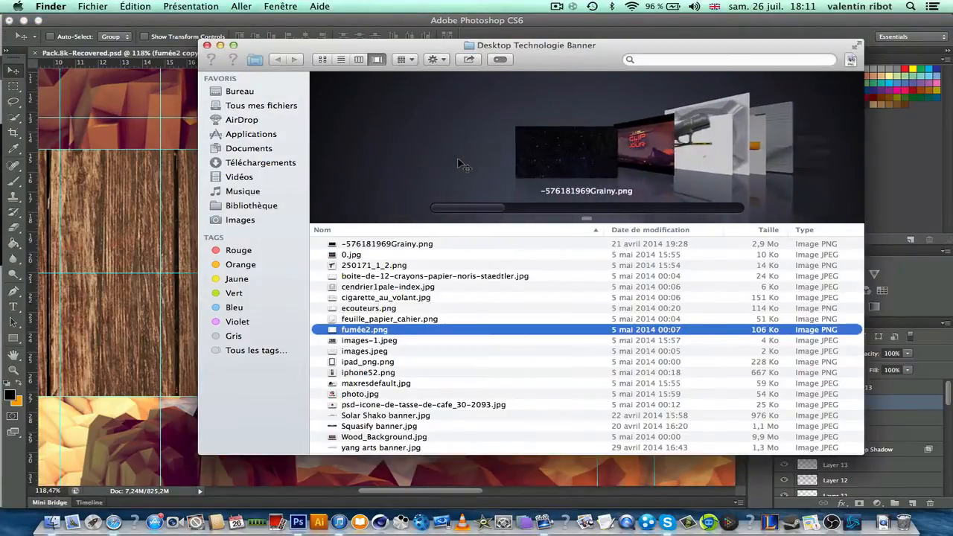
{"action": "scroll", "coordinate": [460, 164], "scroll_direction": "down", "scroll_amount": 2}
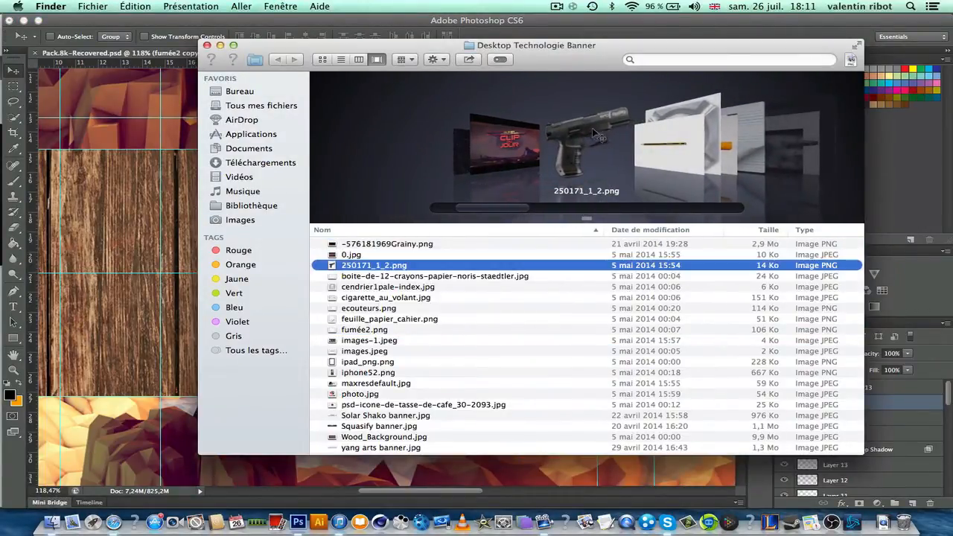
{"action": "left_click_drag", "start_coordinate": [592, 133], "coordinate": [112, 283]}
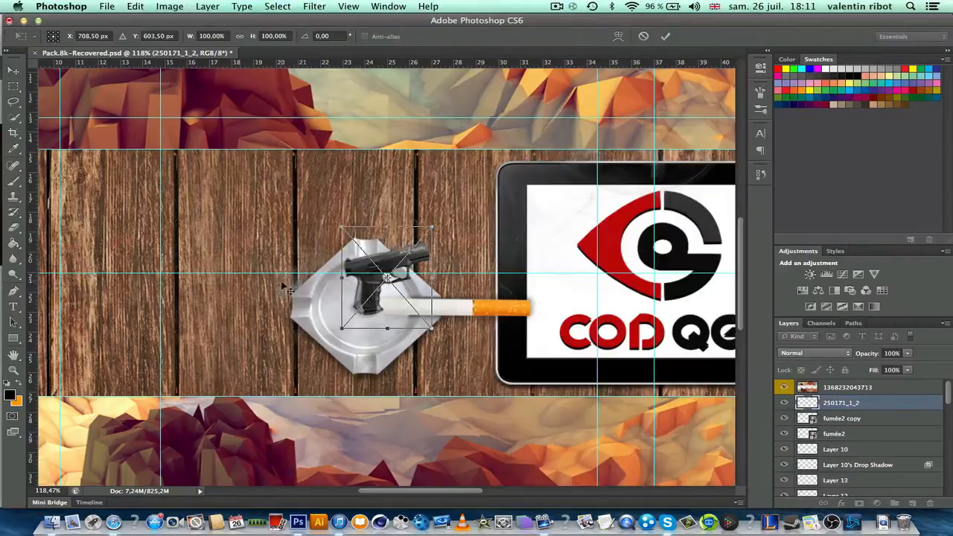
{"action": "left_click", "coordinate": [643, 35]}
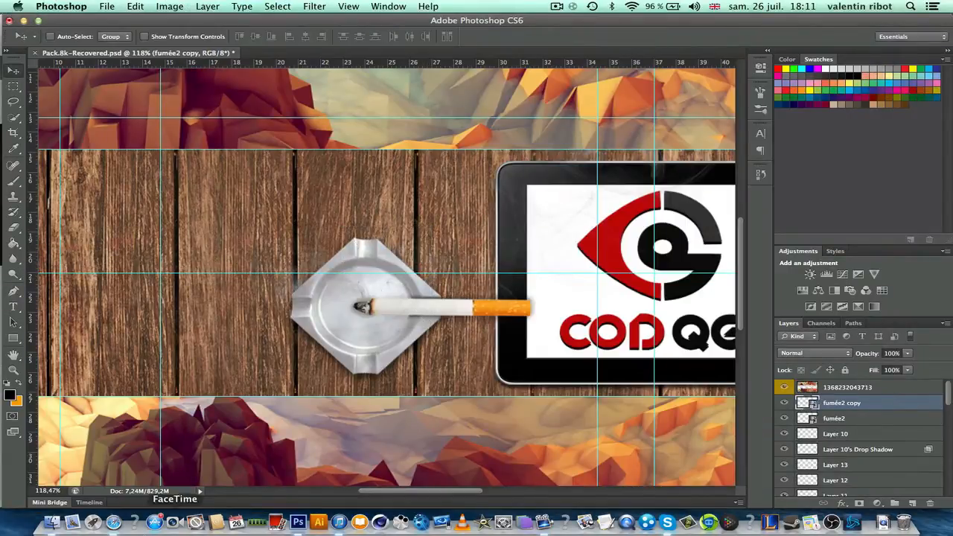
- Switch to Safari, open Google Images in a new tab and search for "magnum png"
{"action": "left_click", "coordinate": [112, 524]}
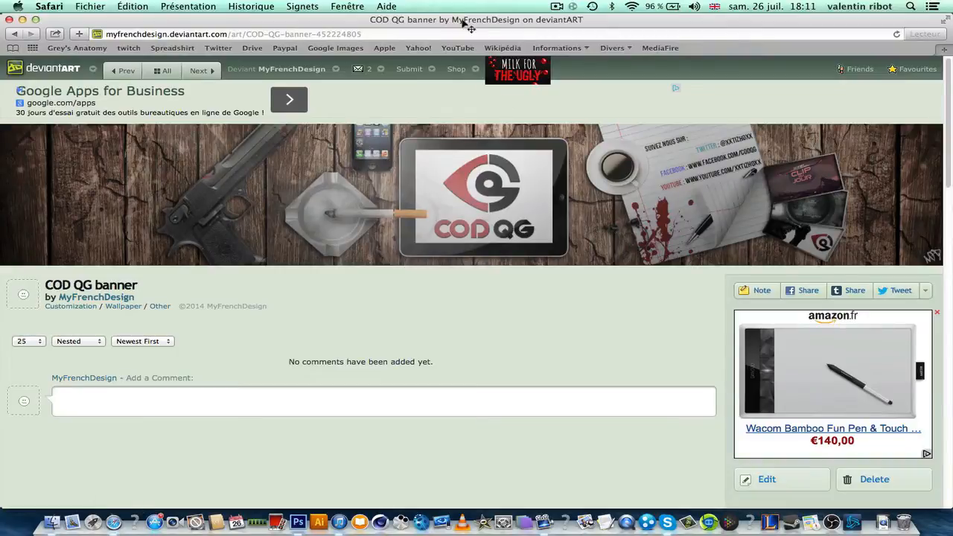
{"action": "right_click", "coordinate": [365, 48]}
{"action": "left_click", "coordinate": [394, 64]}
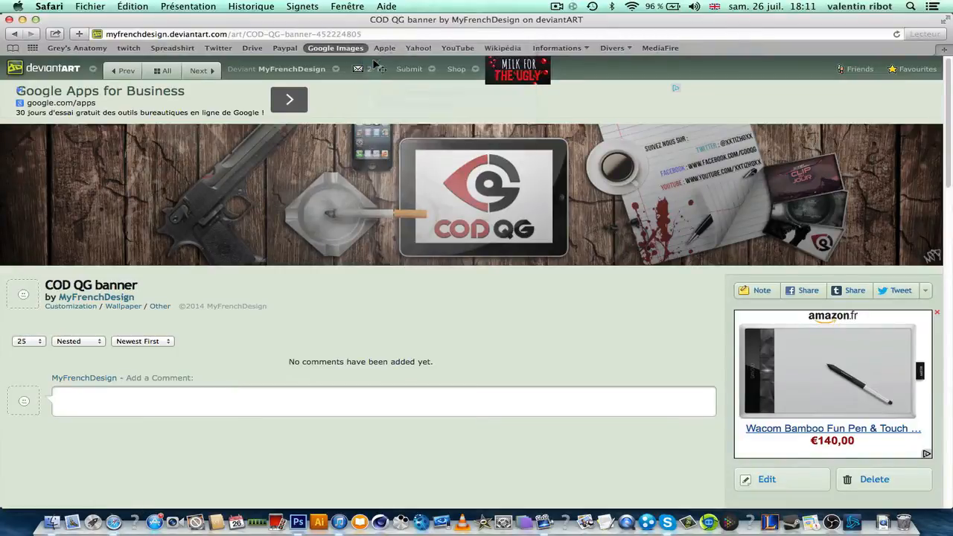
{"action": "left_click", "coordinate": [566, 64]}
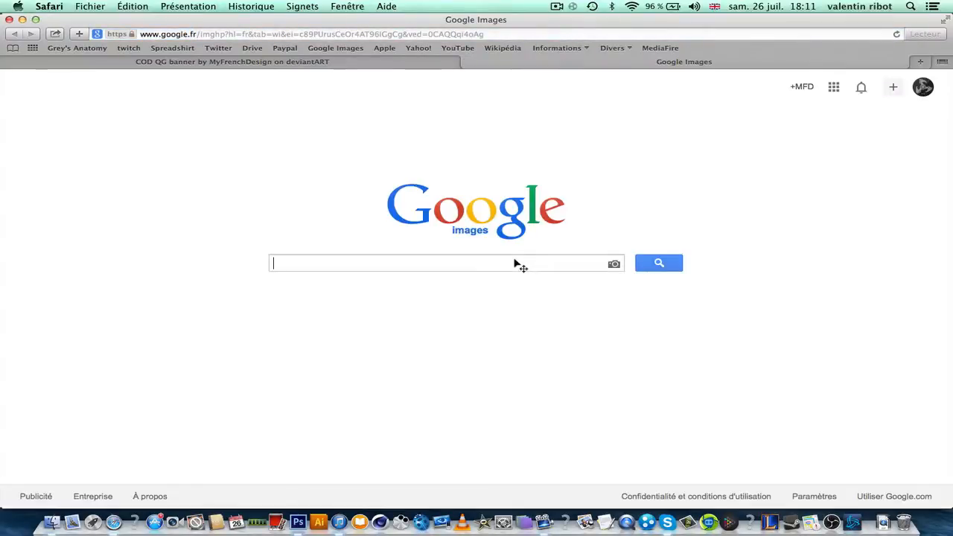
{"action": "type", "text": "magnum "}
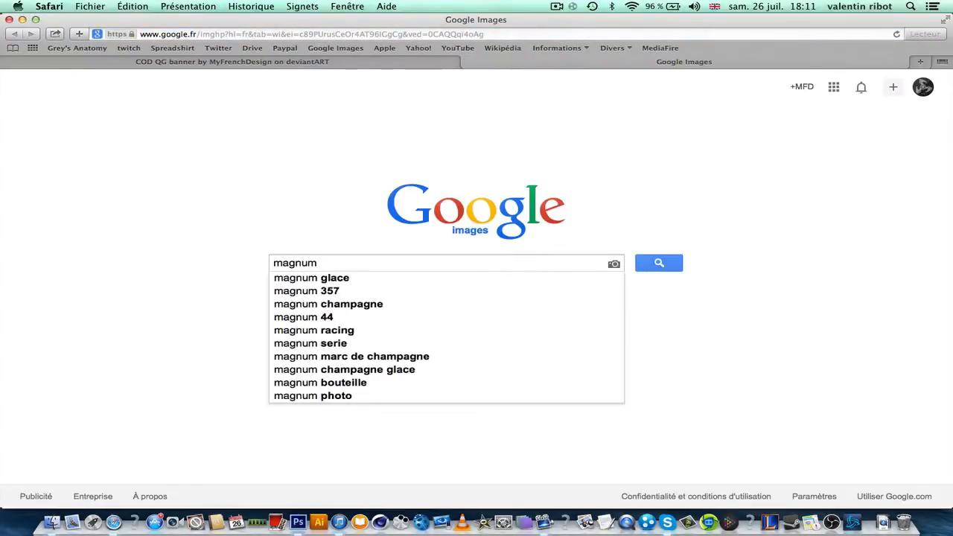
{"action": "type", "text": "png"}
{"action": "key", "text": "Return"}
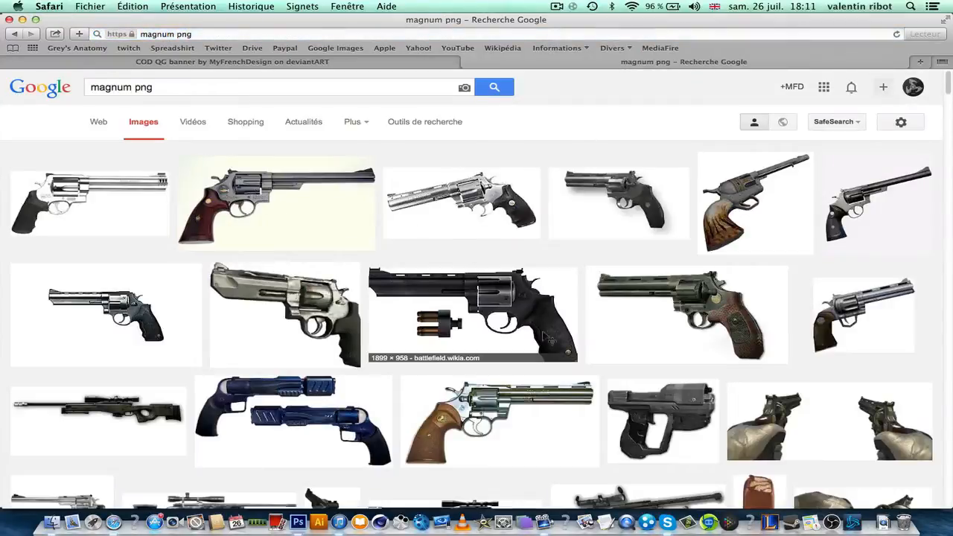
- Look through the magnum image results for a gun resembling the pistol in the published COD QG banner
{"action": "scroll", "coordinate": [698, 371], "scroll_direction": "down", "scroll_amount": 2}
{"action": "scroll", "coordinate": [698, 371], "scroll_direction": "down", "scroll_amount": 5}
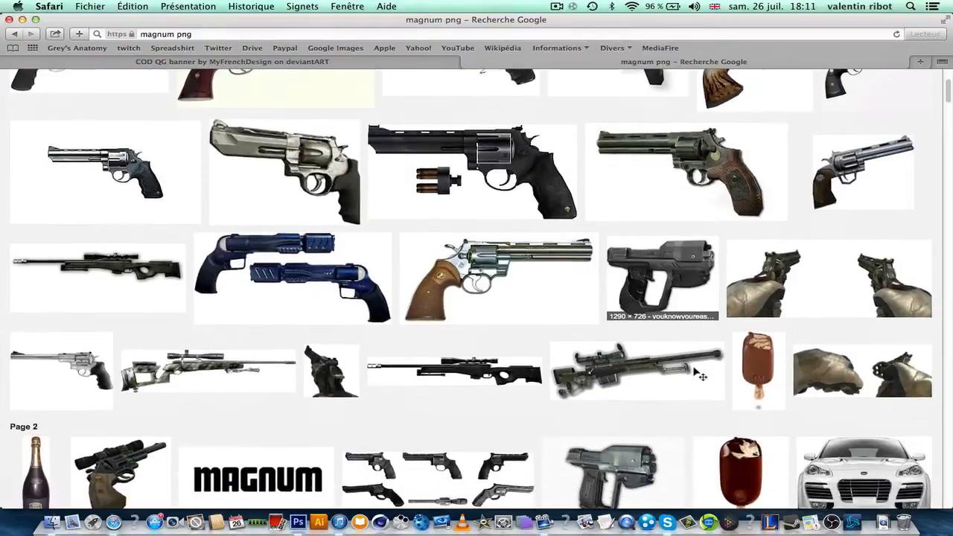
{"action": "scroll", "coordinate": [700, 374], "scroll_direction": "down", "scroll_amount": 6}
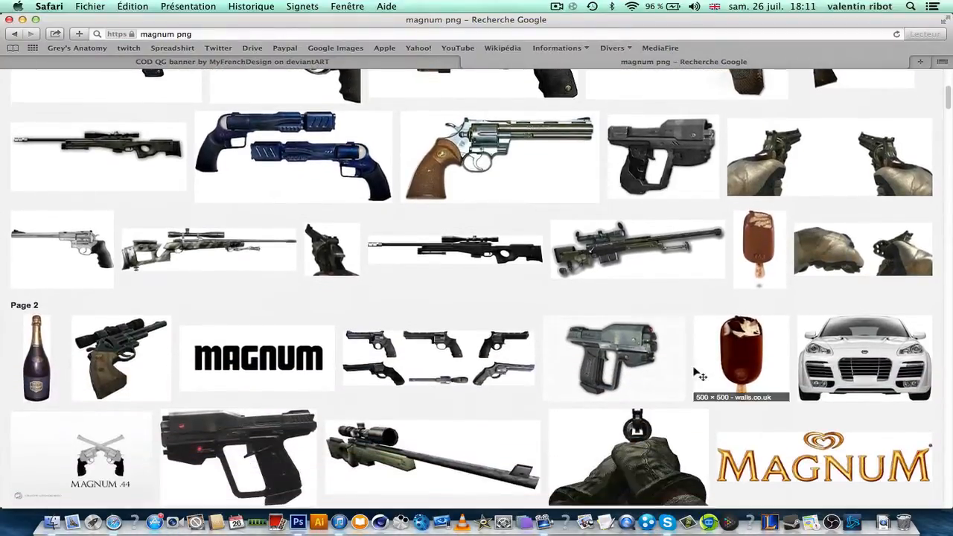
{"action": "scroll", "coordinate": [700, 376], "scroll_direction": "down", "scroll_amount": 13}
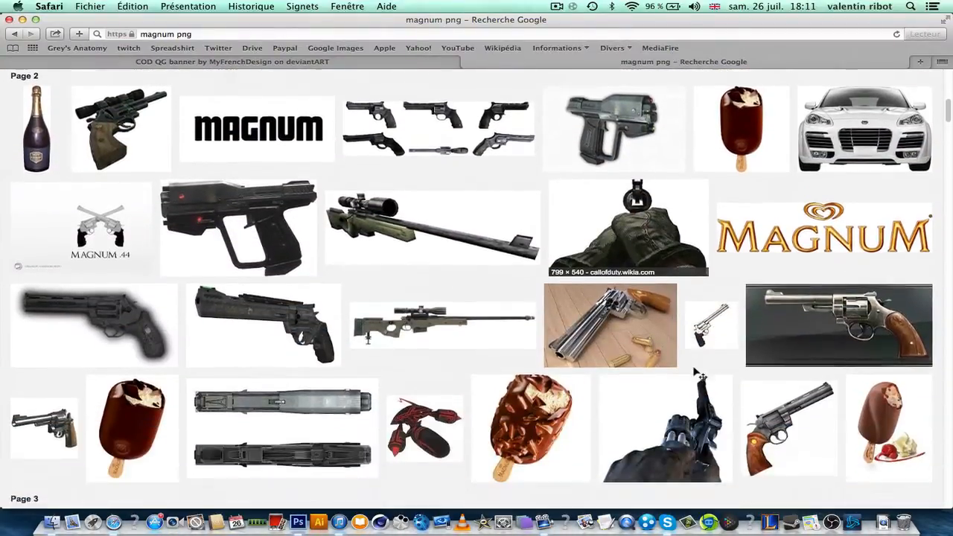
{"action": "scroll", "coordinate": [700, 376], "scroll_direction": "down", "scroll_amount": 12}
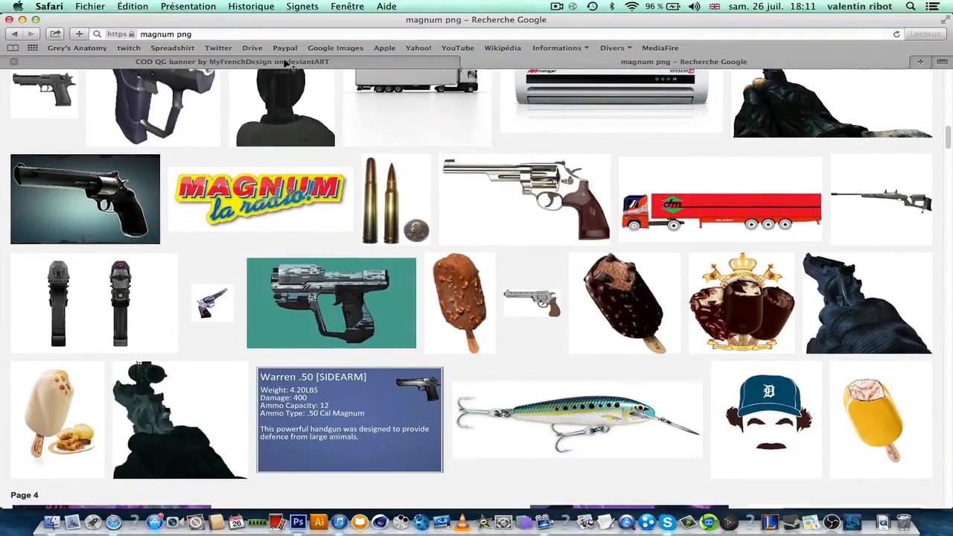
{"action": "left_click", "coordinate": [287, 64]}
{"action": "left_click", "coordinate": [572, 63]}
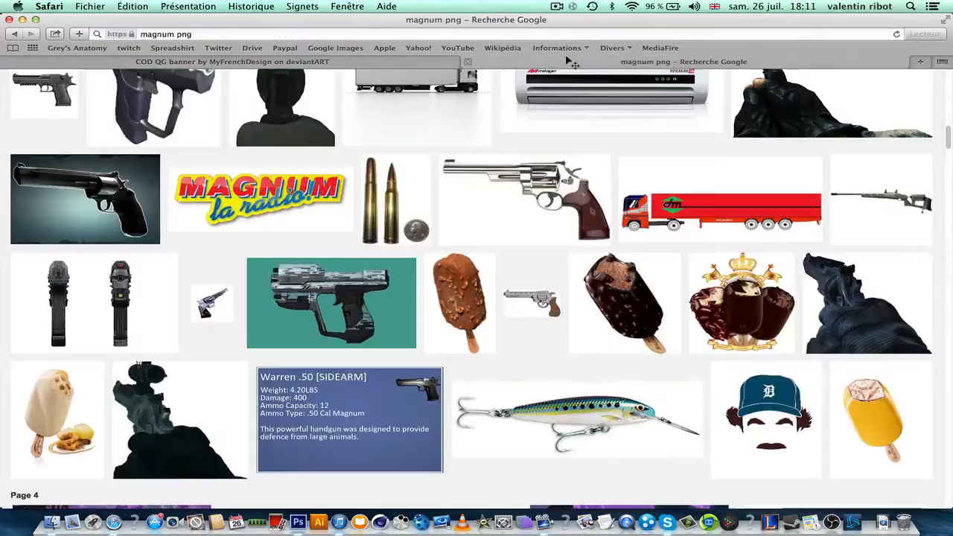
- Search Google Images for "pistollet a bille png" and accept the corrected spelling "pistolet a bille png"
{"action": "scroll", "coordinate": [119, 173], "scroll_direction": "up", "scroll_amount": 15}
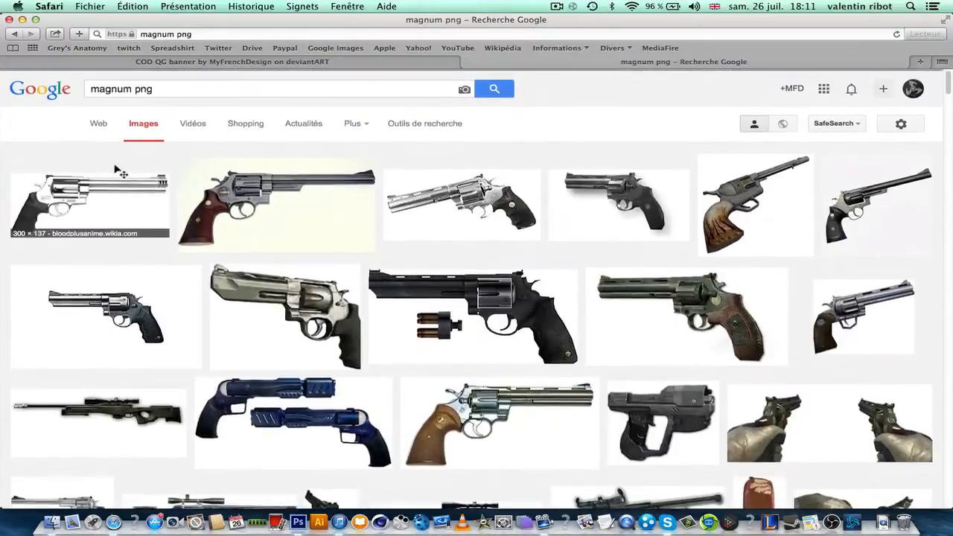
{"action": "double_click", "coordinate": [111, 89]}
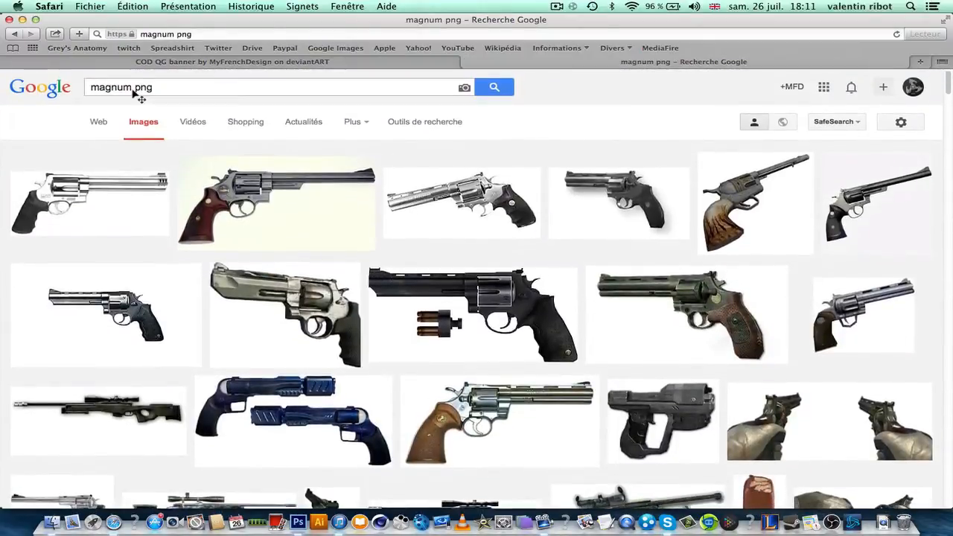
{"action": "type", "text": "pis"}
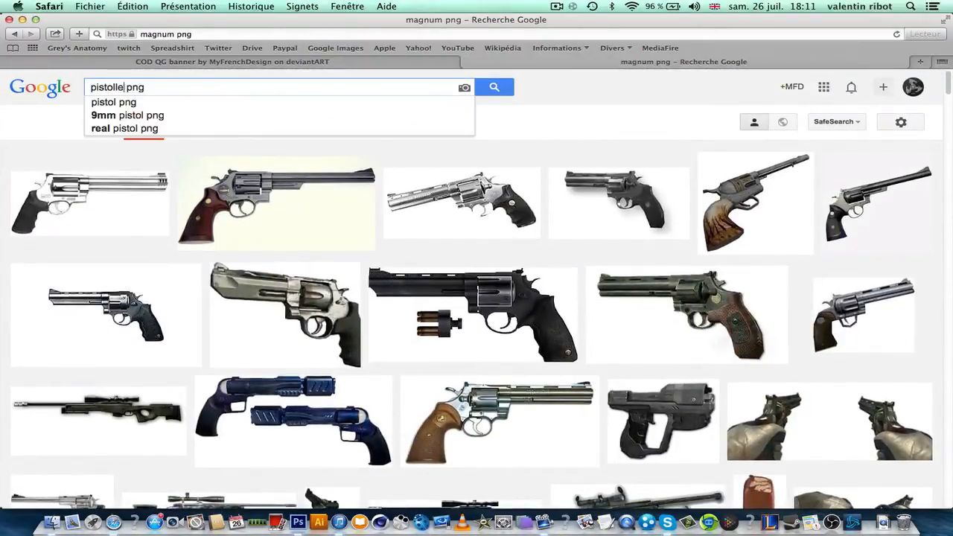
{"action": "type", "text": "tollet a bille"}
{"action": "key", "text": "Return"}
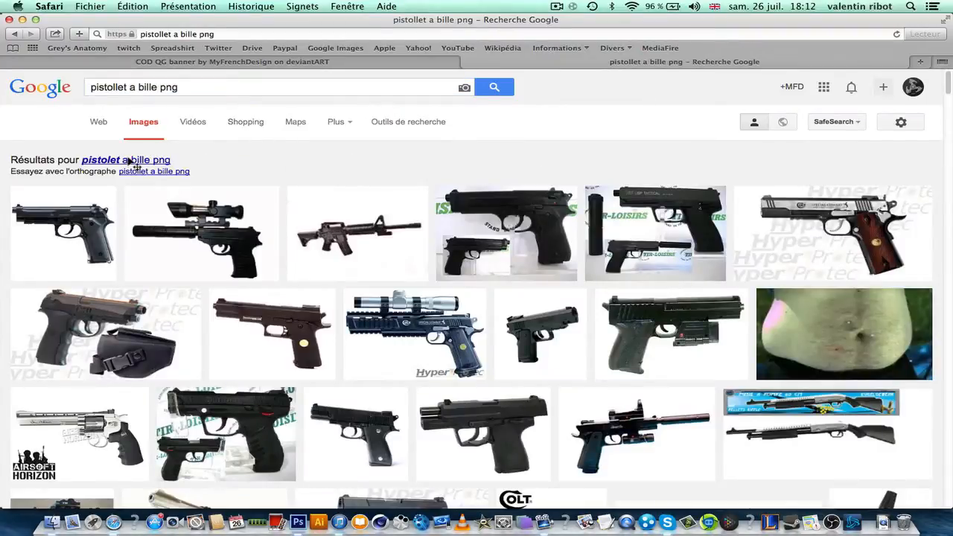
{"action": "left_click", "coordinate": [130, 161]}
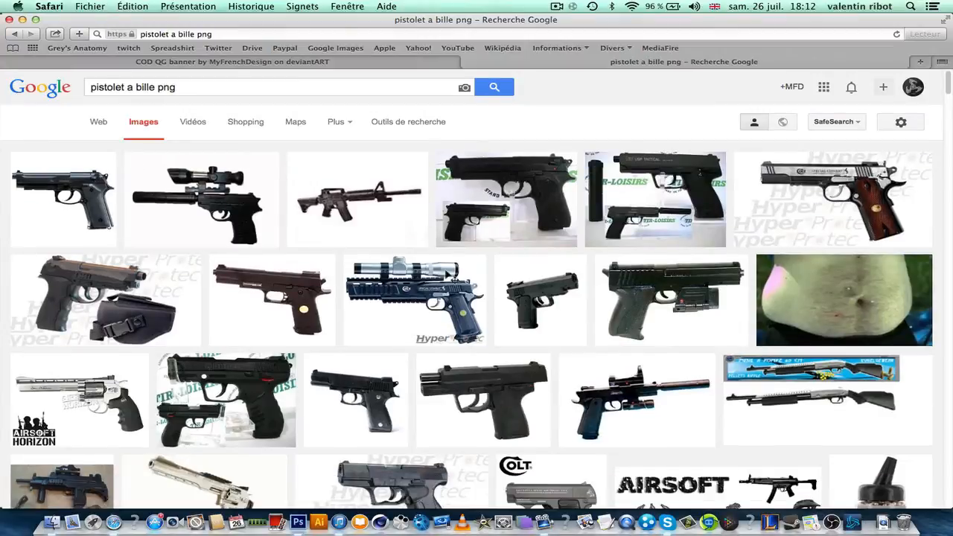
- Examine the pistolet a bille results for a pistol suited to the desk scene, comparing them with the COD QG banner
{"action": "scroll", "coordinate": [450, 277], "scroll_direction": "down", "scroll_amount": 5}
{"action": "scroll", "coordinate": [450, 277], "scroll_direction": "down", "scroll_amount": 4}
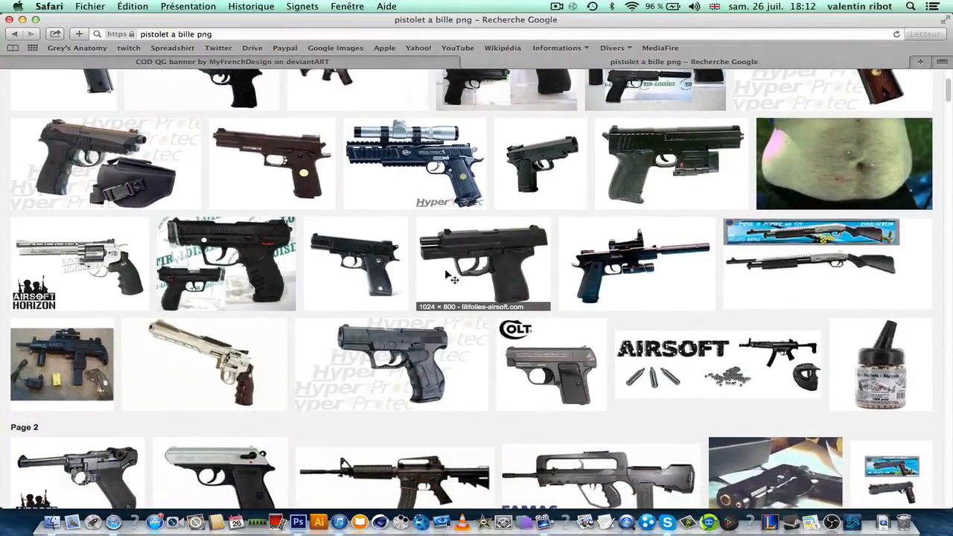
{"action": "scroll", "coordinate": [450, 277], "scroll_direction": "down", "scroll_amount": 8}
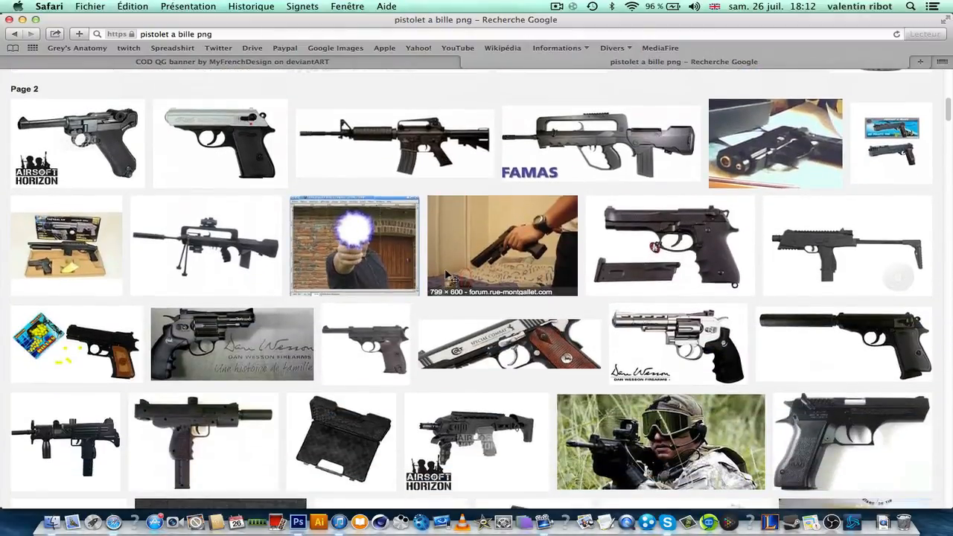
{"action": "scroll", "coordinate": [450, 277], "scroll_direction": "down", "scroll_amount": 4}
{"action": "scroll", "coordinate": [453, 278], "scroll_direction": "down", "scroll_amount": 4}
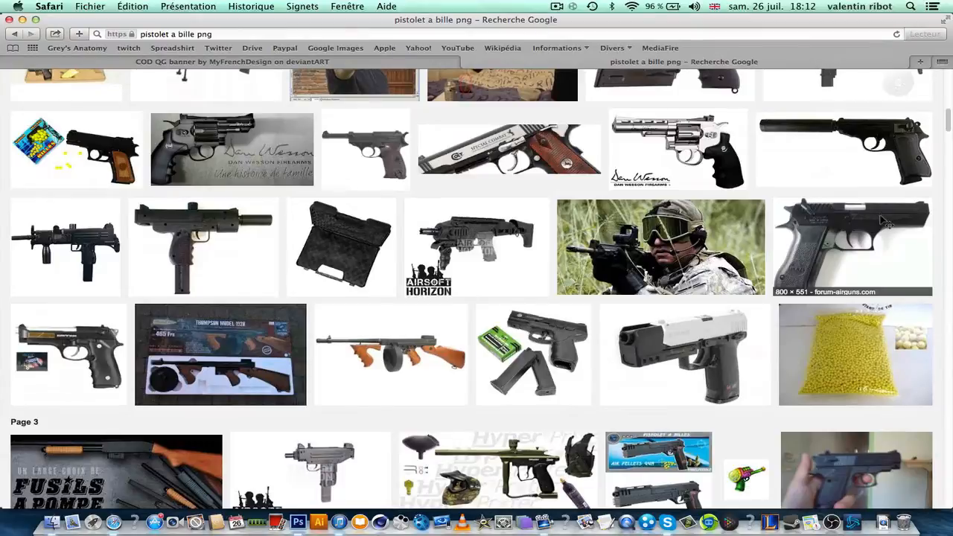
{"action": "left_click", "coordinate": [169, 63]}
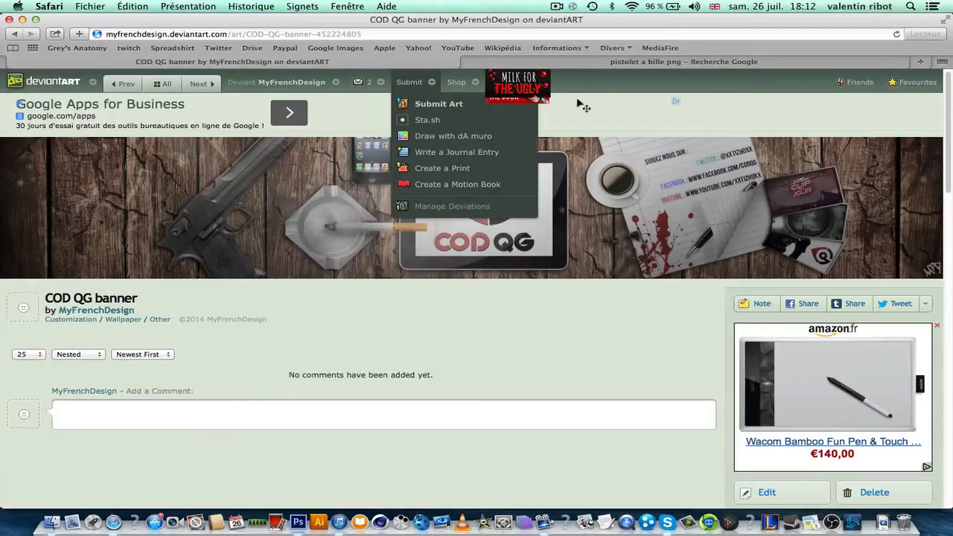
{"action": "left_click", "coordinate": [630, 62]}
{"action": "scroll", "coordinate": [415, 331], "scroll_direction": "down", "scroll_amount": 8}
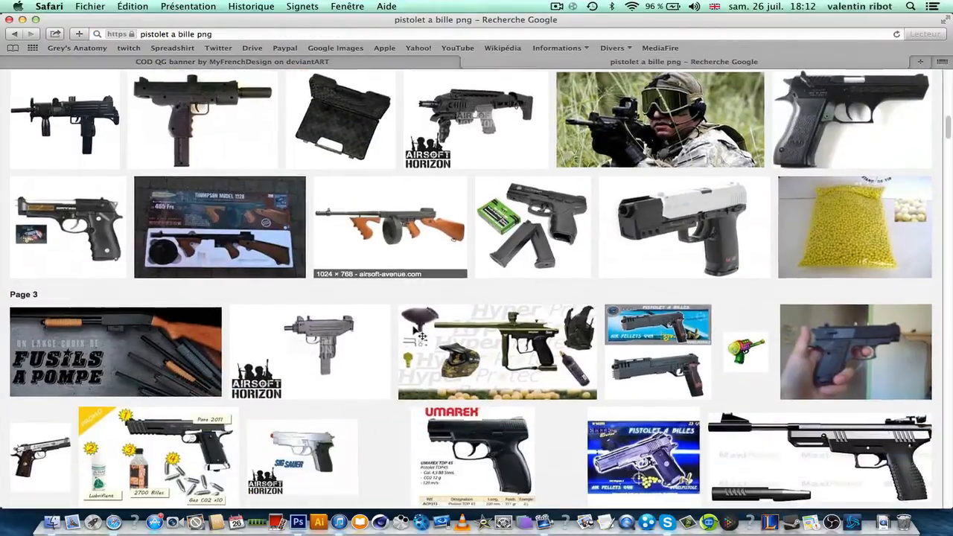
{"action": "scroll", "coordinate": [416, 331], "scroll_direction": "down", "scroll_amount": 10}
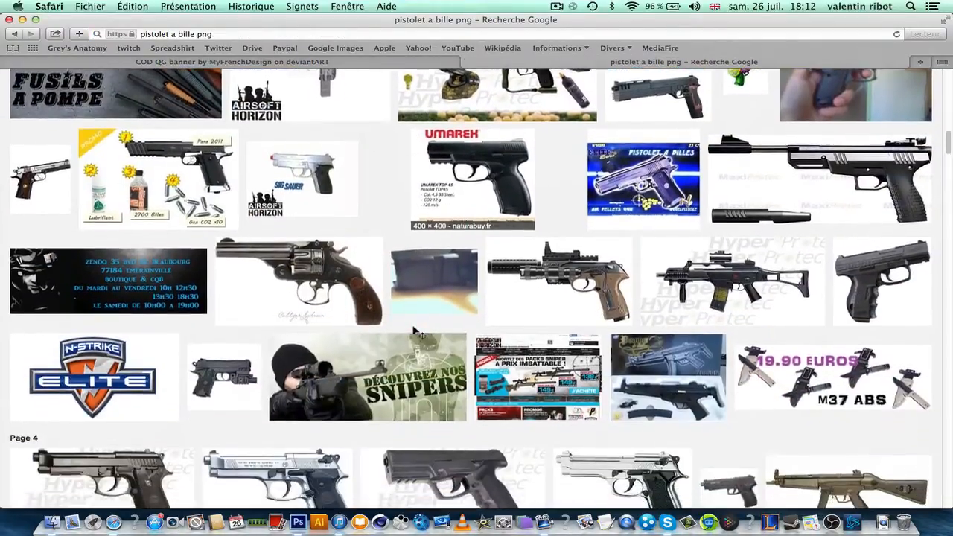
{"action": "scroll", "coordinate": [417, 333], "scroll_direction": "down", "scroll_amount": 5}
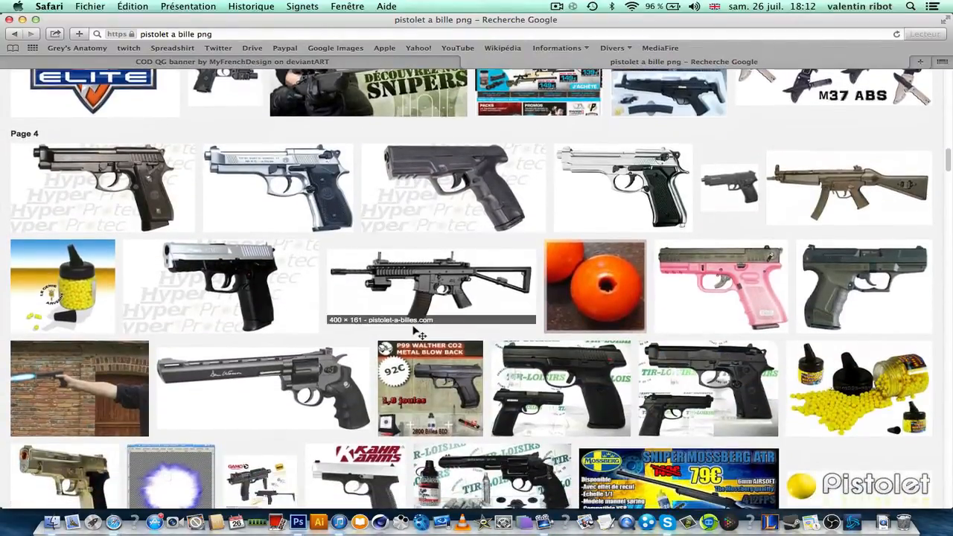
{"action": "scroll", "coordinate": [415, 333], "scroll_direction": "down", "scroll_amount": 9}
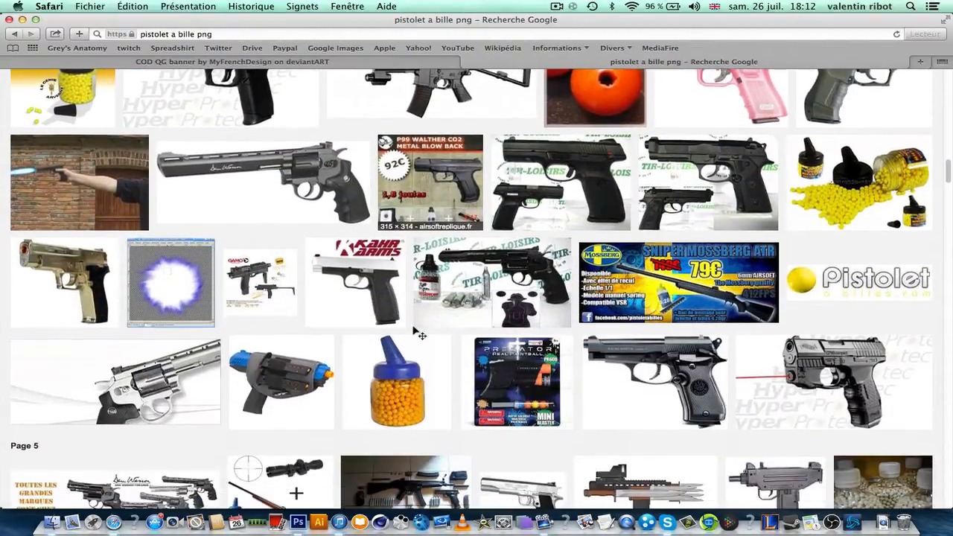
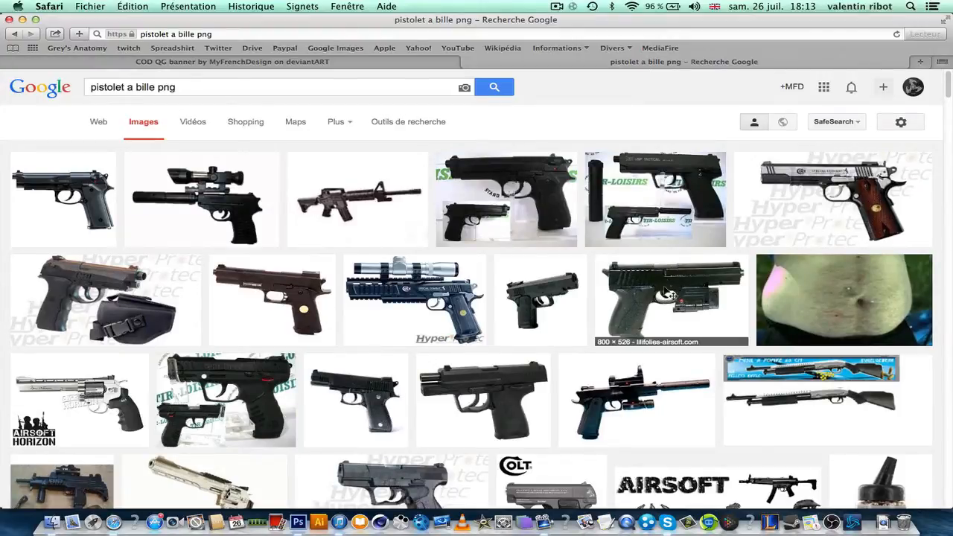
- Open the large preview of the black pistol photo from forum-airguns.com in the image results
{"action": "scroll", "coordinate": [373, 260], "scroll_direction": "down", "scroll_amount": 1}
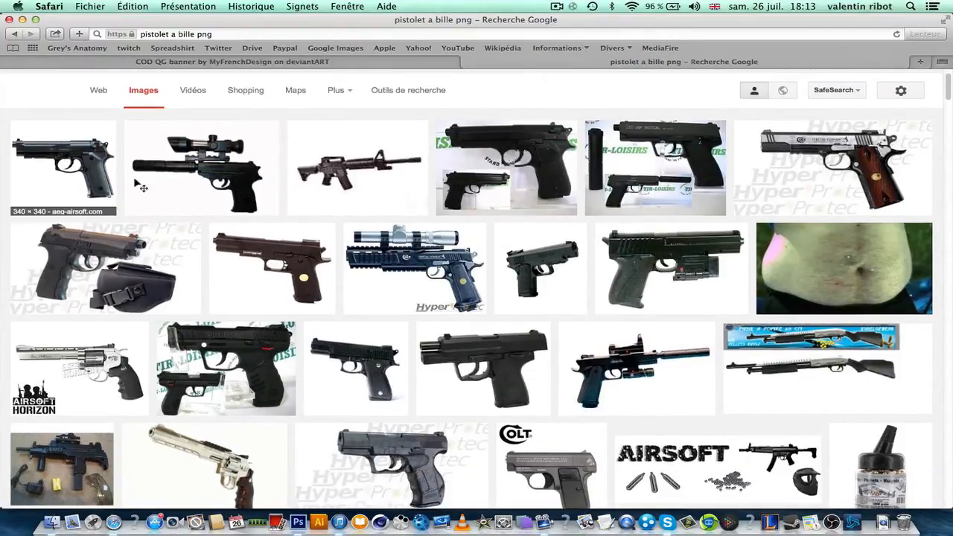
{"action": "scroll", "coordinate": [613, 385], "scroll_direction": "down", "scroll_amount": 10}
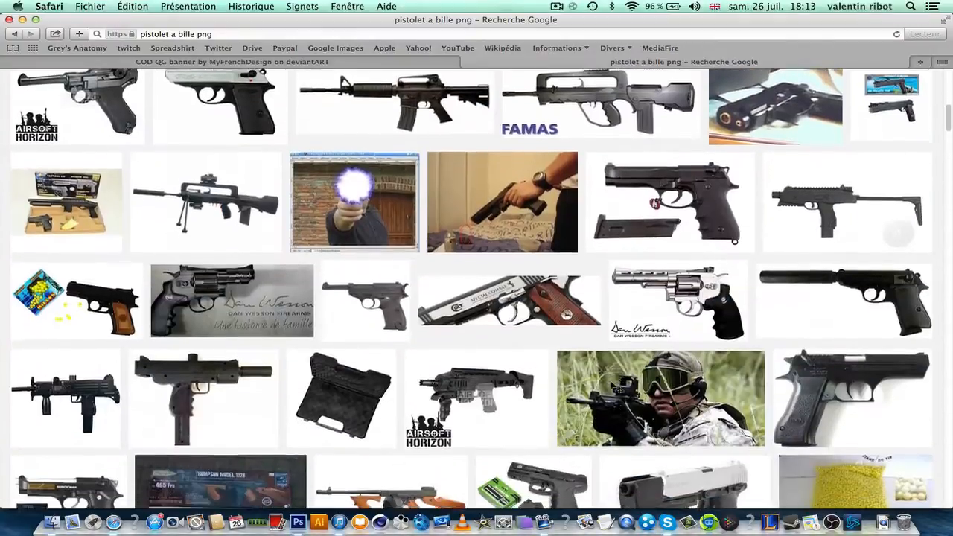
{"action": "scroll", "coordinate": [875, 345], "scroll_direction": "down", "scroll_amount": 2}
{"action": "left_click", "coordinate": [875, 344]}
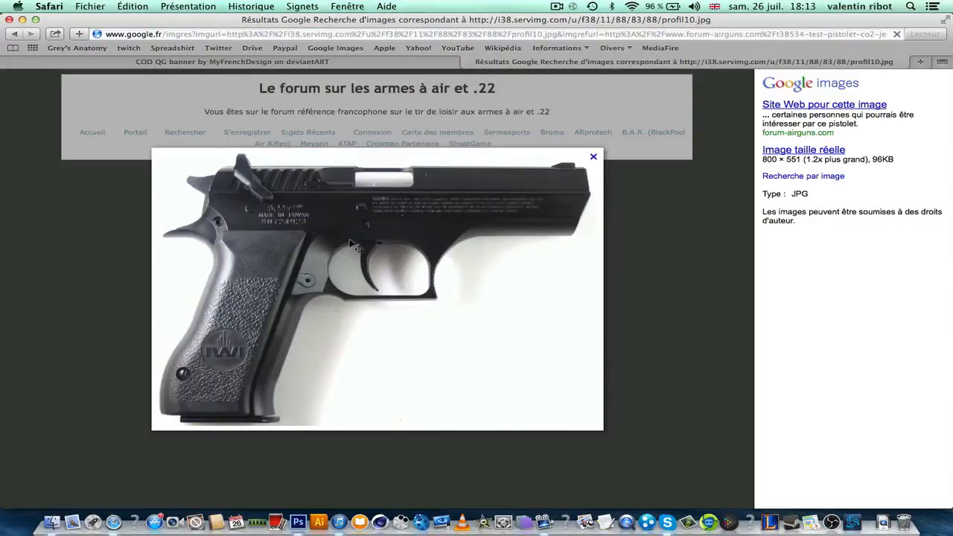
- Return to the image results and remove the accidental profil10.jpg bookmark
{"action": "left_click_drag", "start_coordinate": [412, 406], "coordinate": [21, 39]}
{"action": "left_click", "coordinate": [15, 37]}
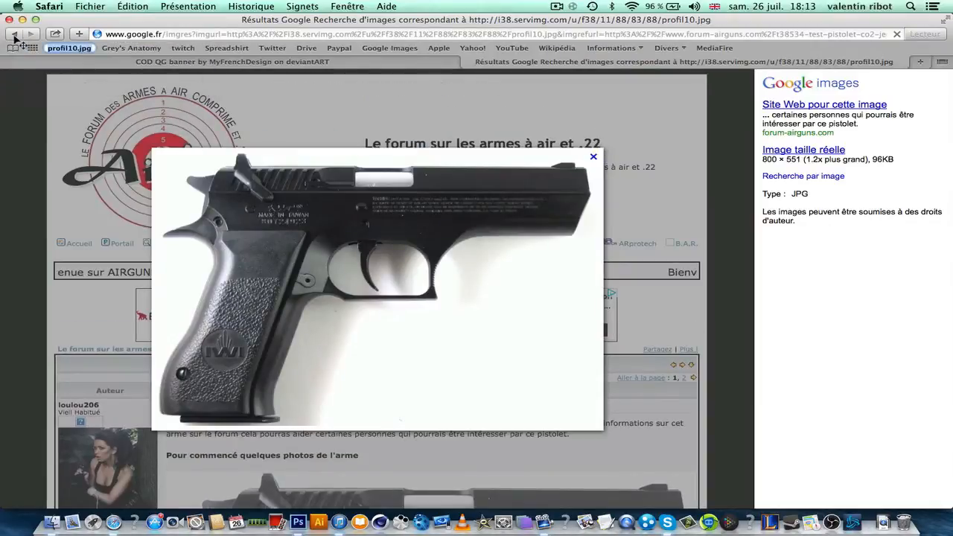
{"action": "left_click", "coordinate": [15, 35]}
{"action": "left_click_drag", "start_coordinate": [69, 48], "coordinate": [182, 152]}
- Search Google Images for "pistolet a plomb png"
{"action": "scroll", "coordinate": [184, 153], "scroll_direction": "up", "scroll_amount": 15}
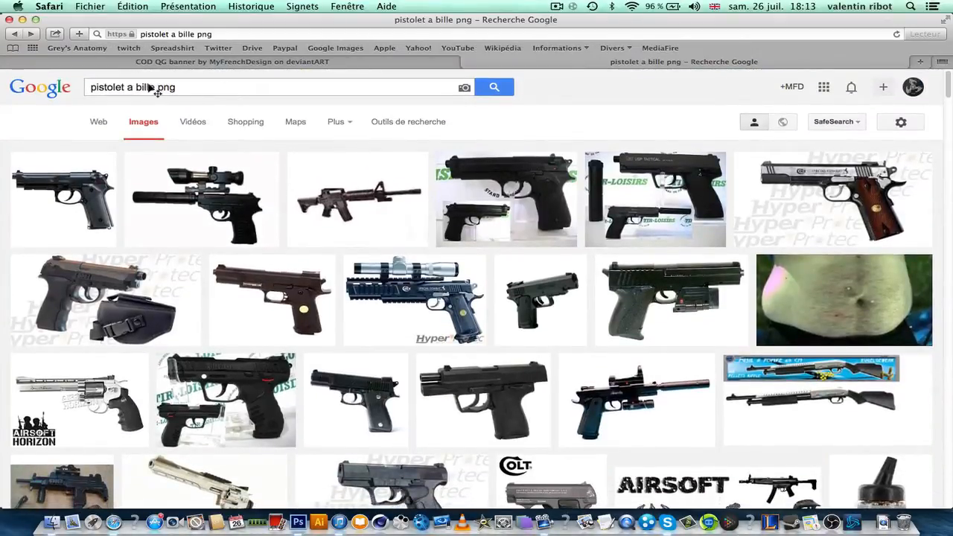
{"action": "left_click", "coordinate": [156, 88]}
{"action": "key", "text": "BackSpace"}
{"action": "key", "text": "BackSpace"}
{"action": "key", "text": "BackSpace"}
{"action": "key", "text": "BackSpace"}
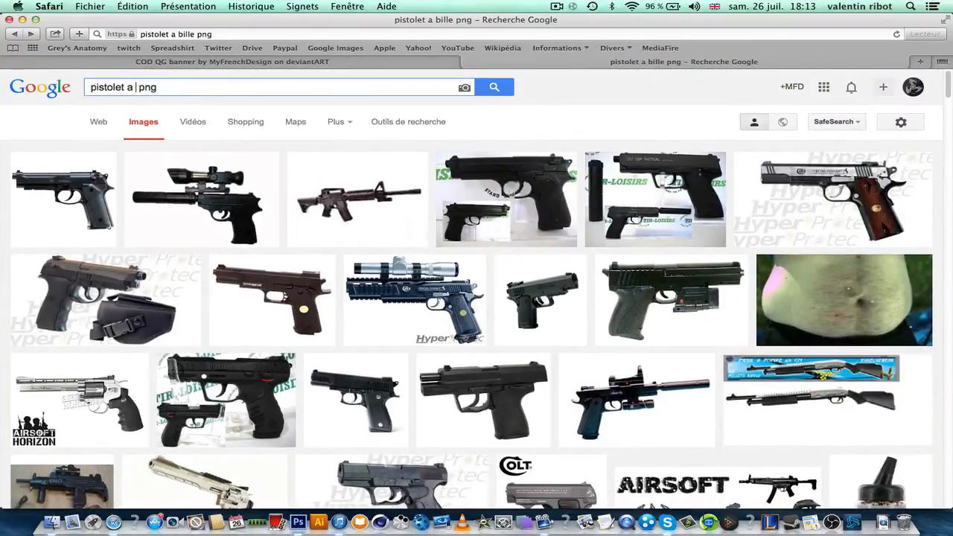
{"action": "type", "text": "plomb"}
{"action": "key", "text": "Return"}
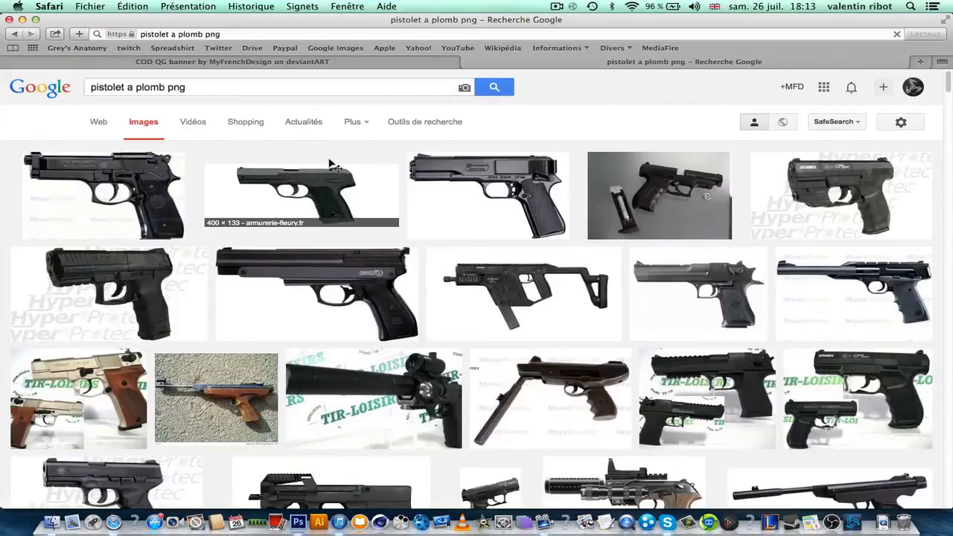
- Open the large preview of the Desert Eagle pistol from lepistolier.com and open that image in Photoshop
{"action": "scroll", "coordinate": [687, 325], "scroll_direction": "down", "scroll_amount": 2}
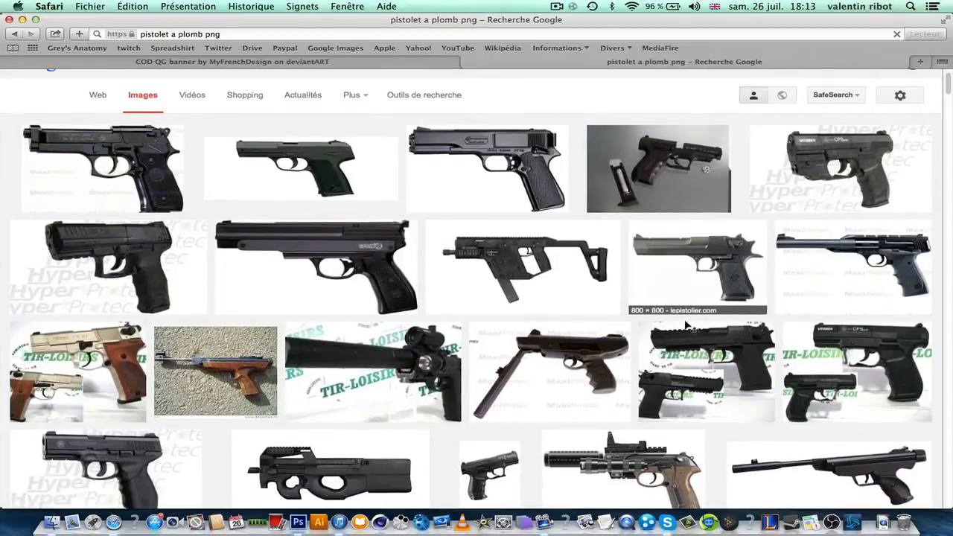
{"action": "scroll", "coordinate": [687, 326], "scroll_direction": "down", "scroll_amount": 1}
{"action": "left_click", "coordinate": [728, 261]}
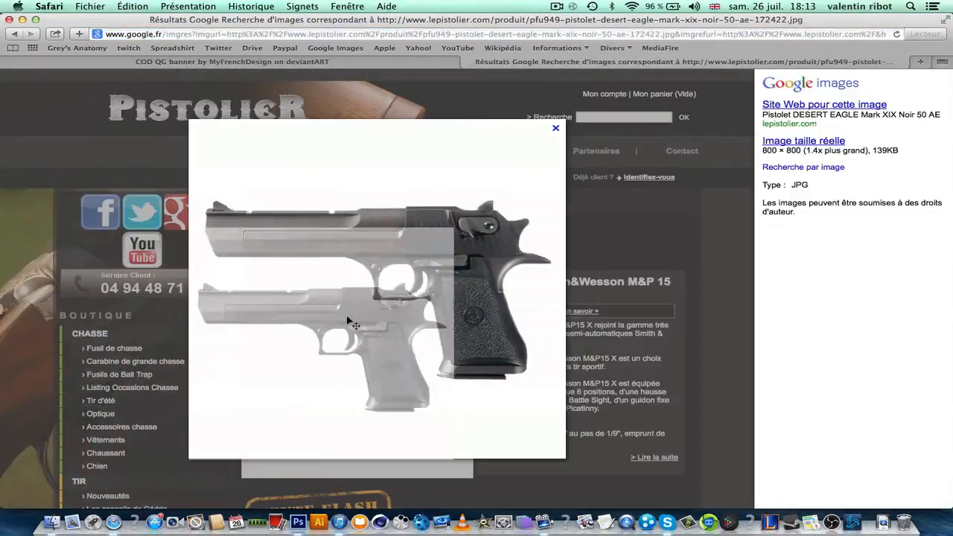
{"action": "left_click_drag", "start_coordinate": [348, 321], "coordinate": [298, 523]}
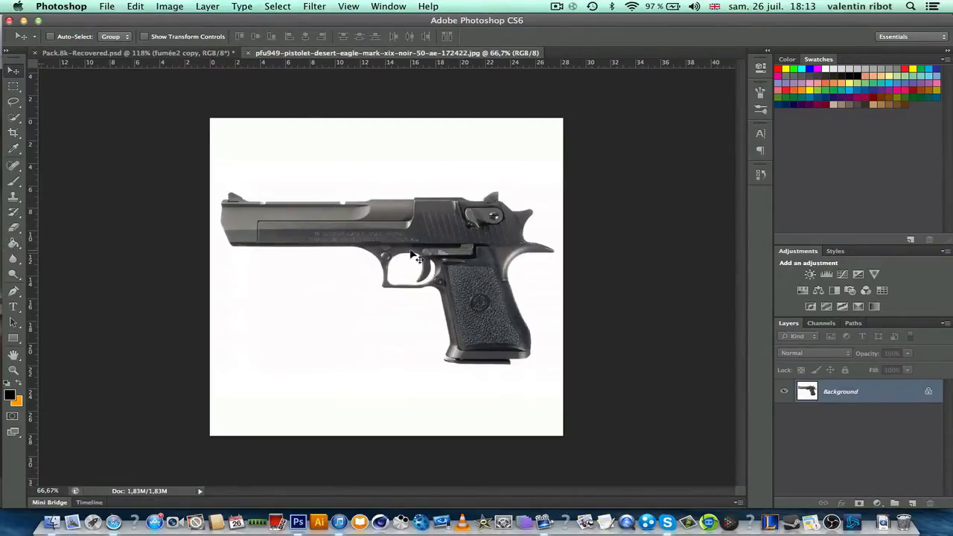
{"action": "key", "text": "super+a"}
{"action": "left_click", "coordinate": [558, 7]}
{"action": "left_click", "coordinate": [559, 7]}
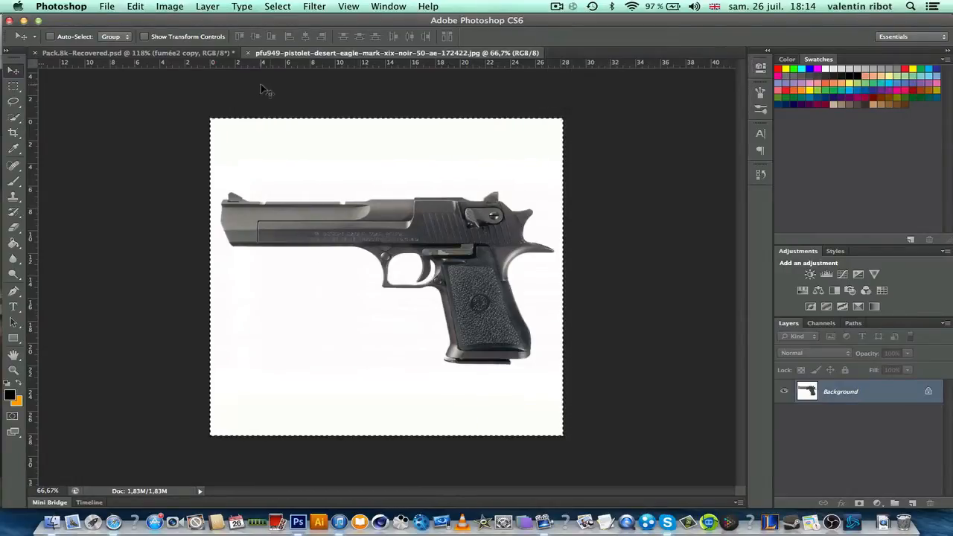
{"action": "left_click", "coordinate": [208, 53]}
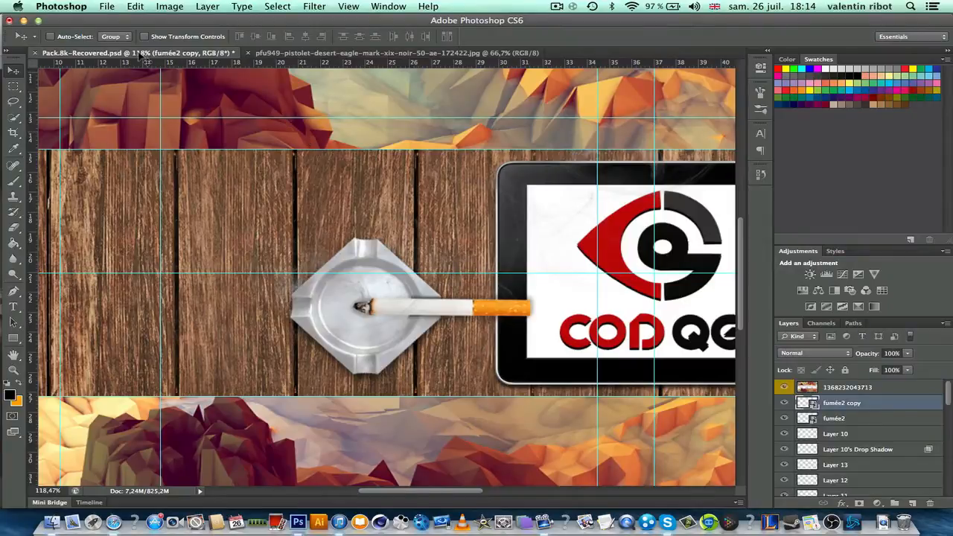
{"action": "scroll", "coordinate": [523, 294], "scroll_direction": "down", "scroll_amount": 5}
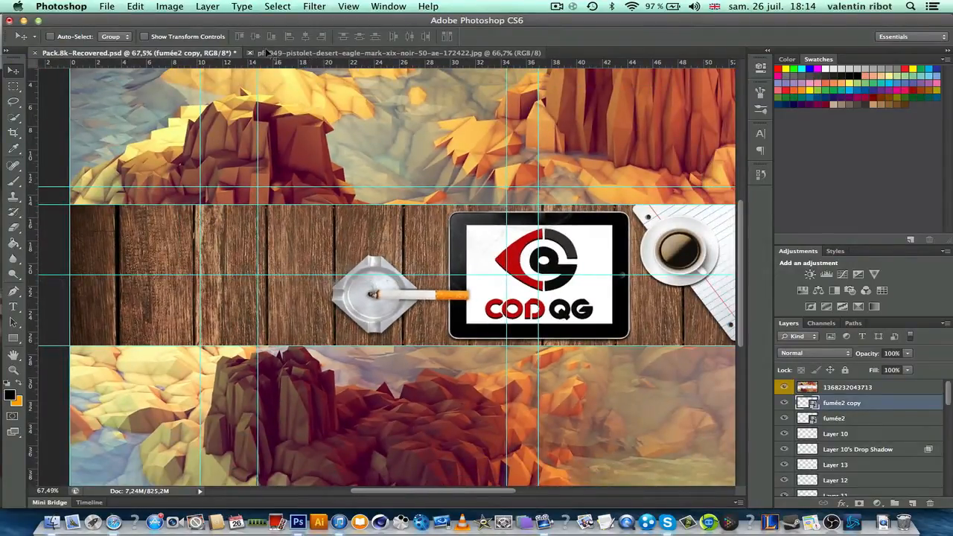
{"action": "key", "text": "super+v"}
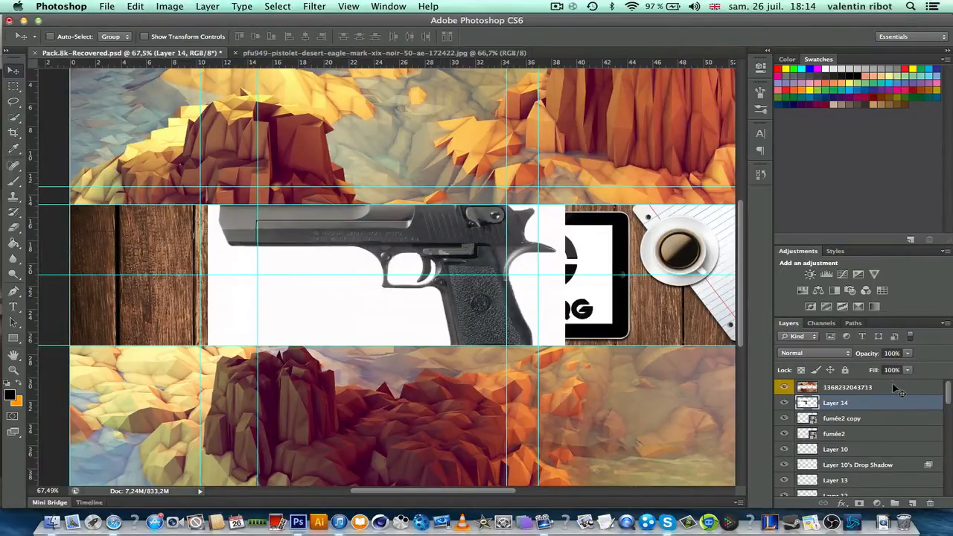
{"action": "left_click_drag", "start_coordinate": [872, 405], "coordinate": [870, 384]}
{"action": "scroll", "coordinate": [386, 328], "scroll_direction": "up", "scroll_amount": 3}
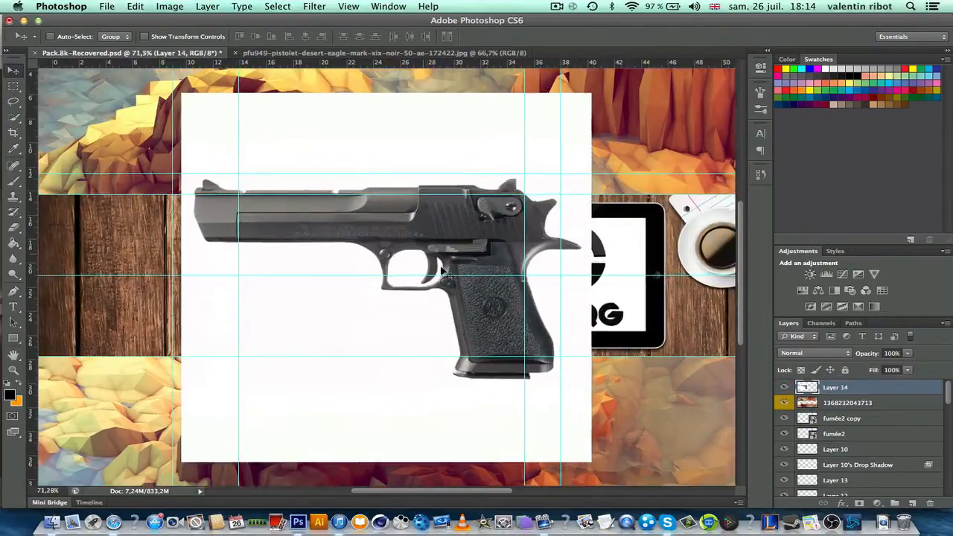
- Erase the white background around the pistol and inside its trigger guard with the Magic Eraser Tool
{"action": "left_click", "coordinate": [14, 228]}
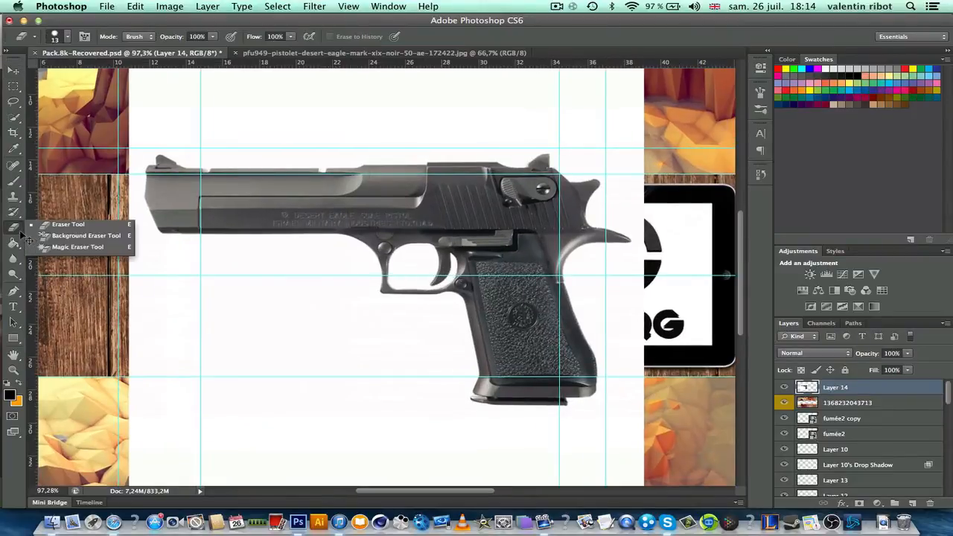
{"action": "left_click", "coordinate": [68, 249]}
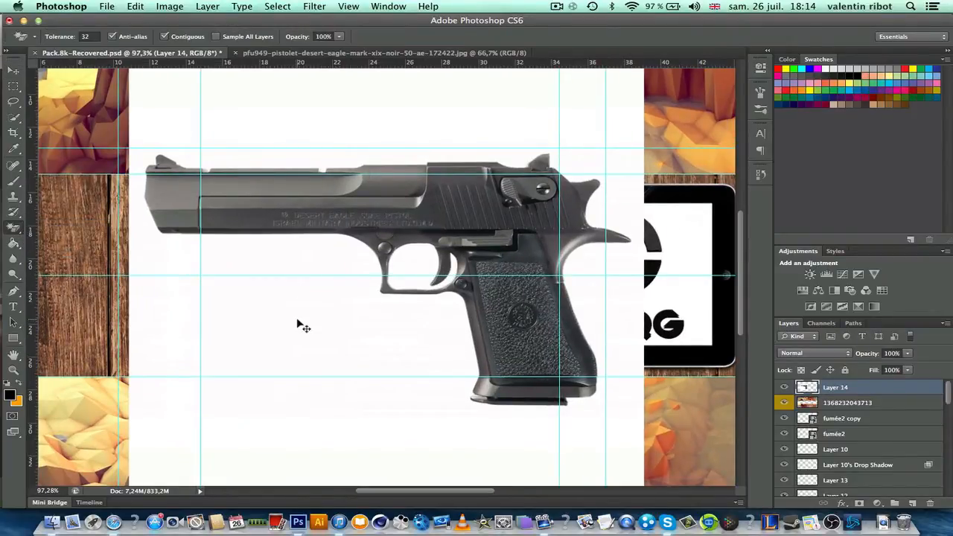
{"action": "left_click", "coordinate": [300, 321]}
{"action": "scroll", "coordinate": [423, 278], "scroll_direction": "up", "scroll_amount": 4}
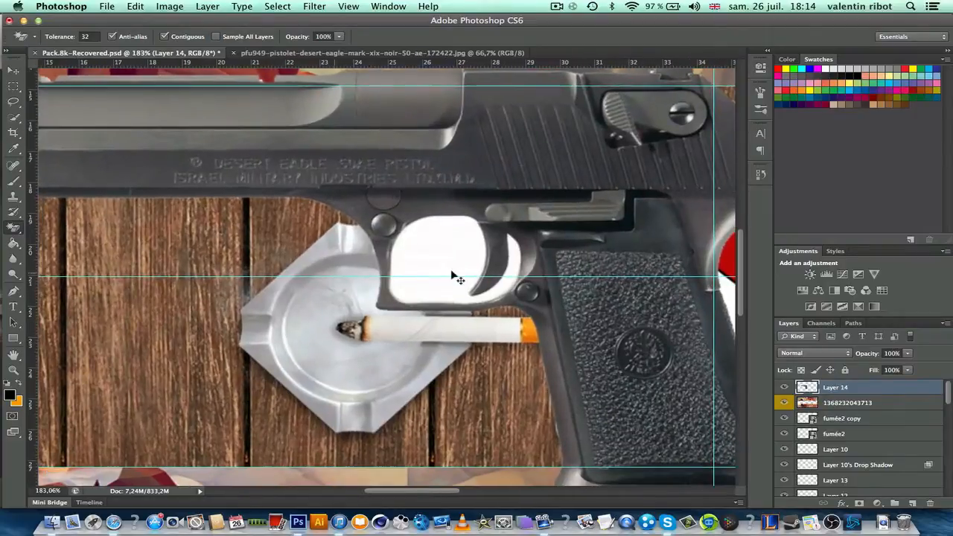
{"action": "left_click", "coordinate": [460, 276]}
{"action": "scroll", "coordinate": [439, 295], "scroll_direction": "down", "scroll_amount": 5}
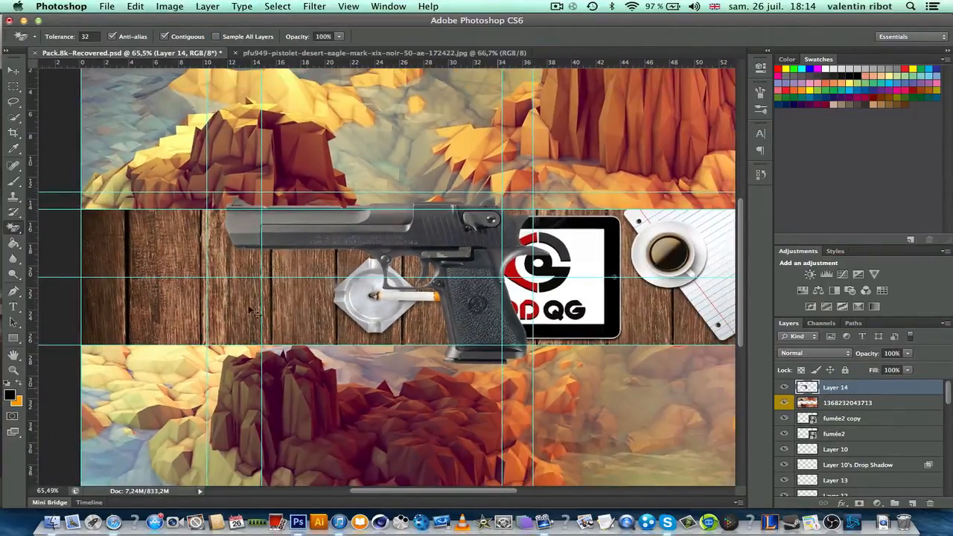
- Move the pistol onto the wood at the banner's left end and mirror it horizontally with a -100% width scale
{"action": "left_click", "coordinate": [14, 71]}
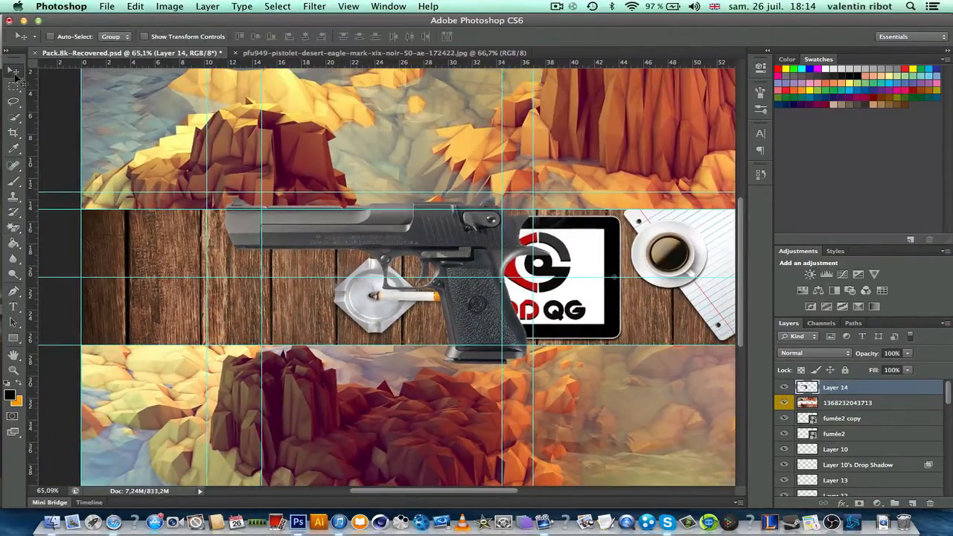
{"action": "left_click_drag", "start_coordinate": [346, 280], "coordinate": [240, 288]}
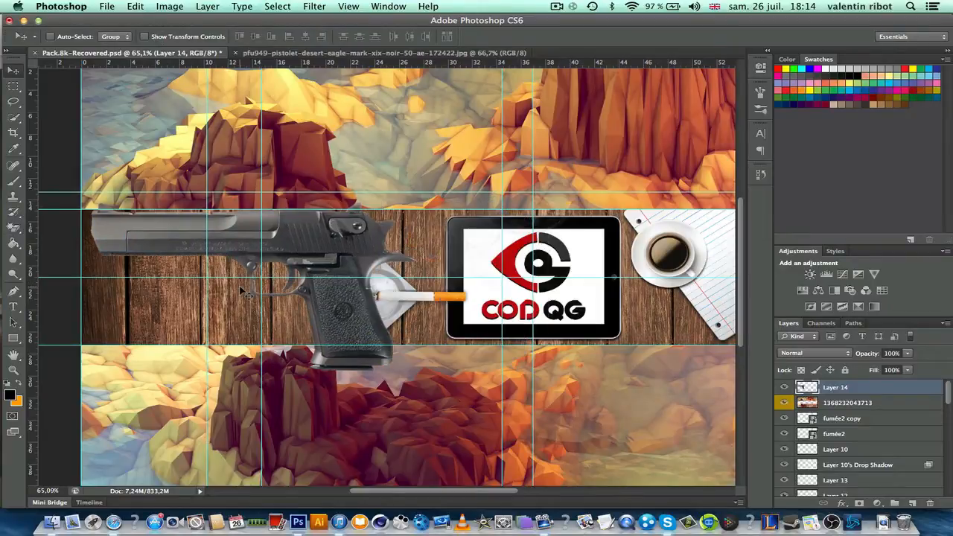
{"action": "key", "text": "super+t"}
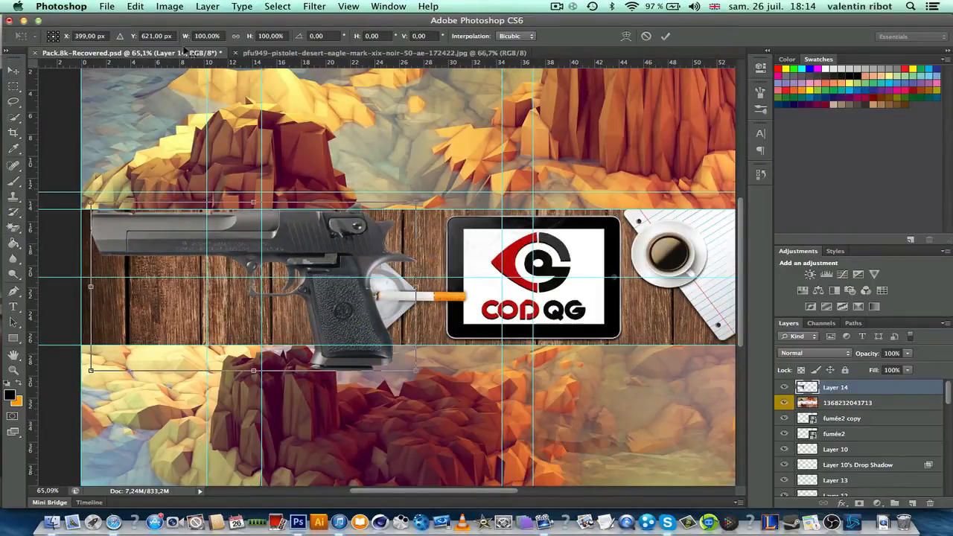
{"action": "left_click", "coordinate": [197, 36]}
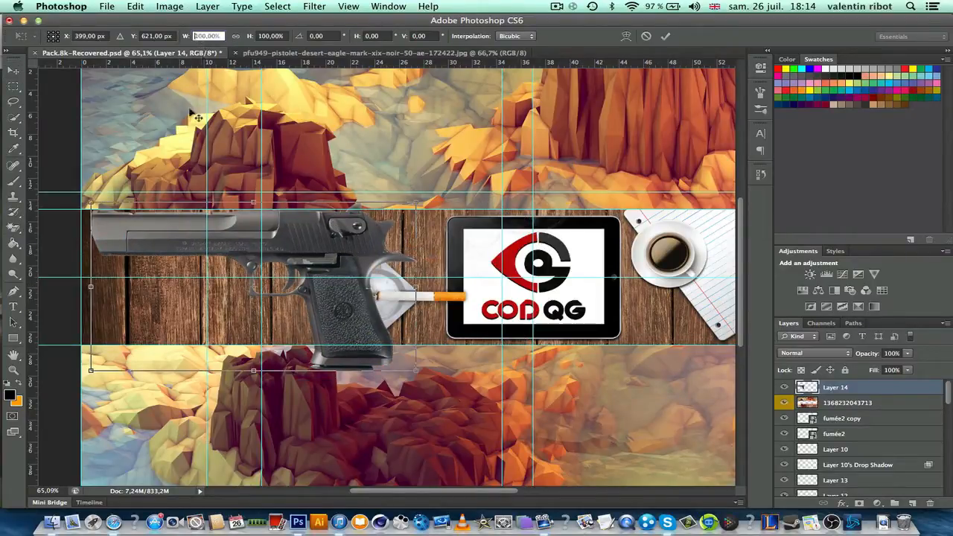
{"action": "type", "text": "-100"}
{"action": "key", "text": "Return"}
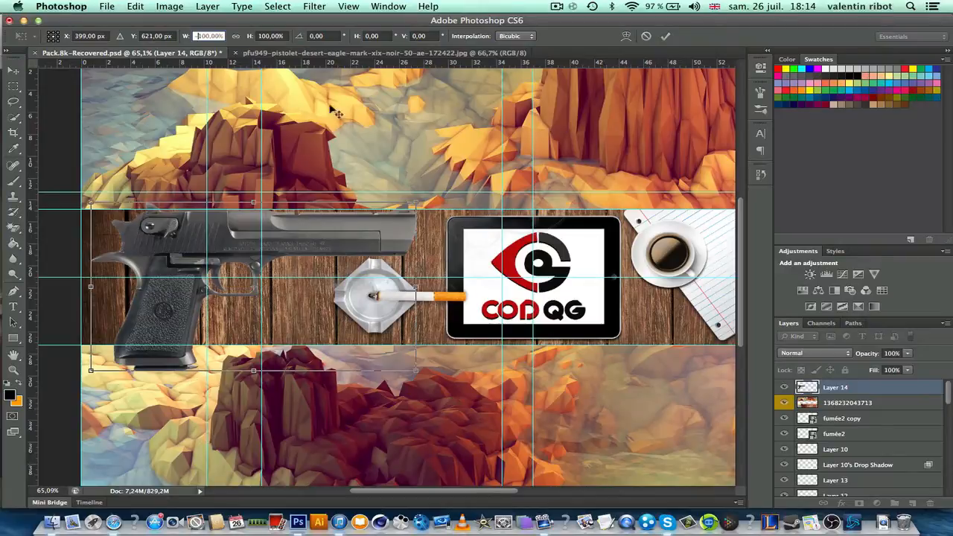
- Try a -100% vertical scale on the pistol and restore its height to 100%
{"action": "left_click", "coordinate": [260, 36]}
{"action": "type", "text": "-100"}
{"action": "key", "text": "Return"}
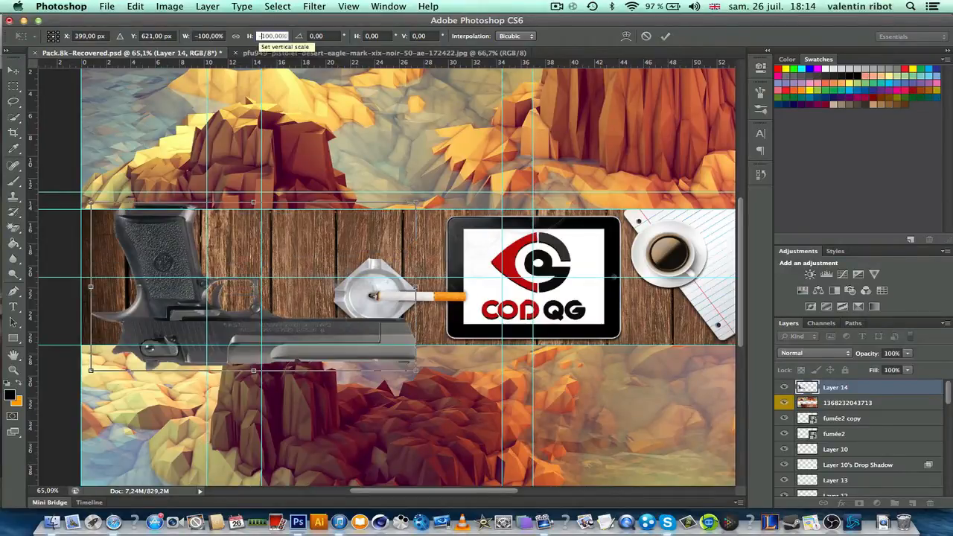
{"action": "type", "text": "100"}
{"action": "key", "text": "Return"}
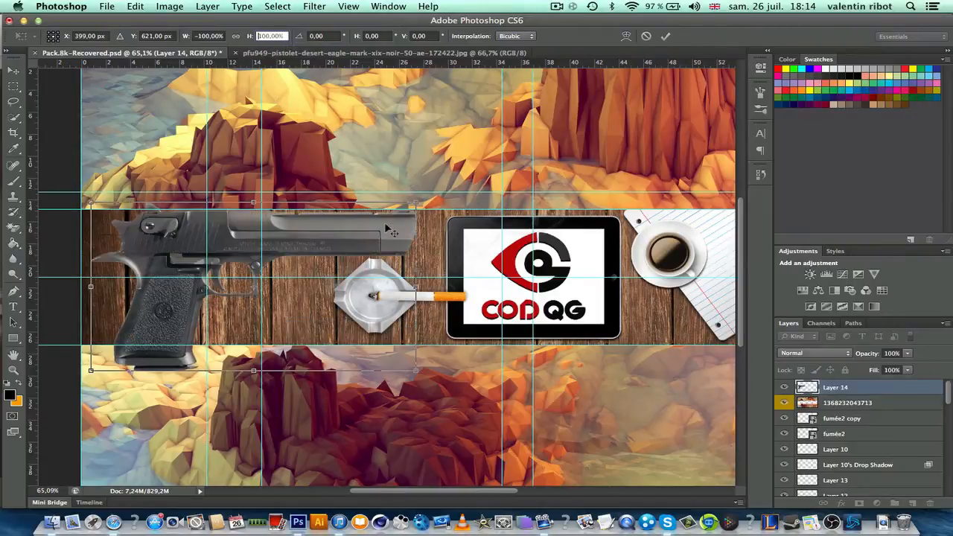
- Rotate the pistol about 39° with the barrel pointing up and scale it to about 64%, beside the ashtray
{"action": "left_click_drag", "start_coordinate": [432, 200], "coordinate": [334, 112]}
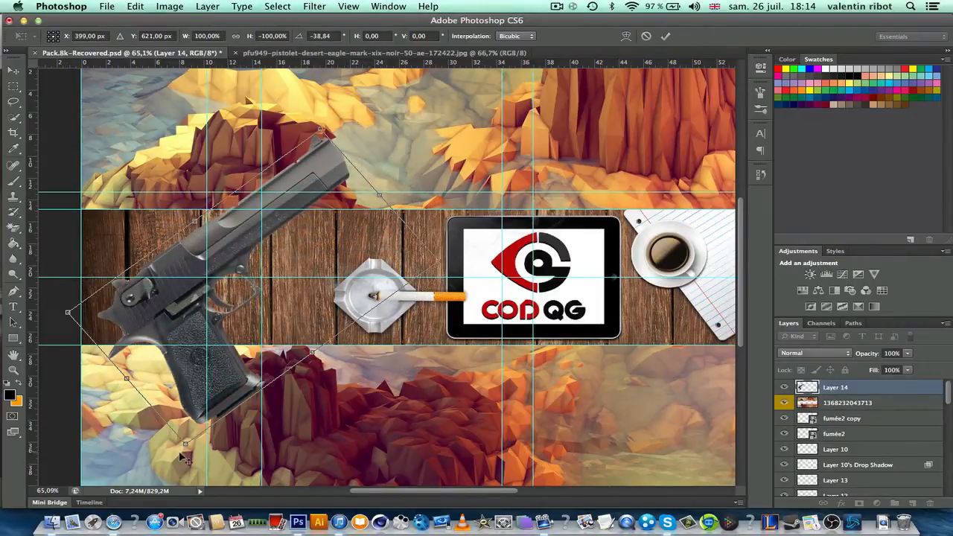
{"action": "left_click_drag", "start_coordinate": [185, 445], "coordinate": [190, 312]}
{"action": "left_click_drag", "start_coordinate": [278, 271], "coordinate": [292, 326]}
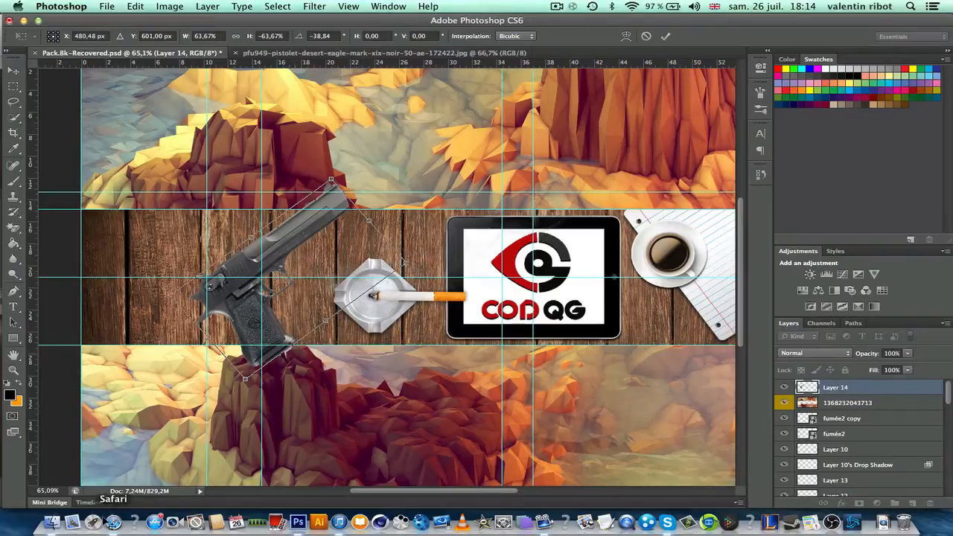
- Check the pistol in the COD QG banner in Safari, and in Photoshop scale the pistol down to about 58.5%
{"action": "left_click", "coordinate": [114, 523]}
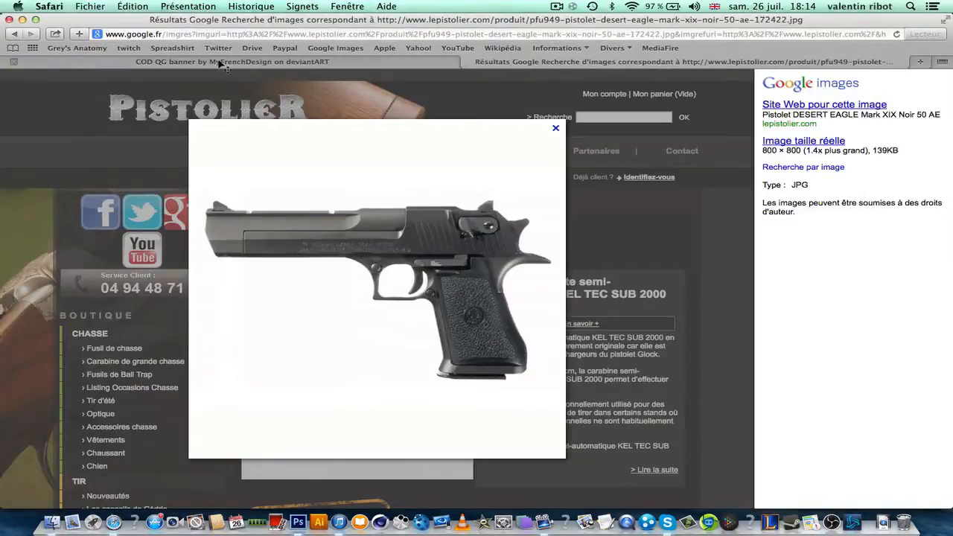
{"action": "left_click", "coordinate": [220, 63]}
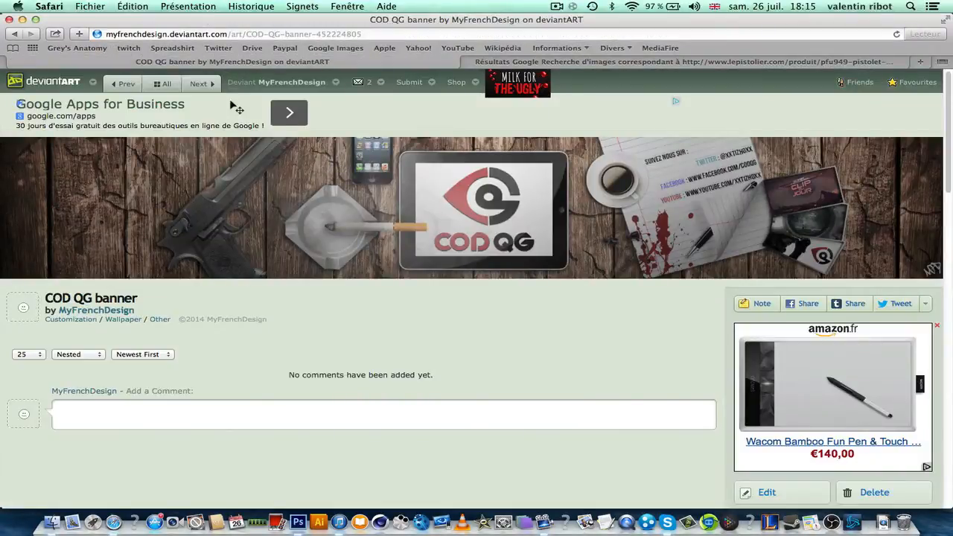
{"action": "left_click", "coordinate": [297, 523]}
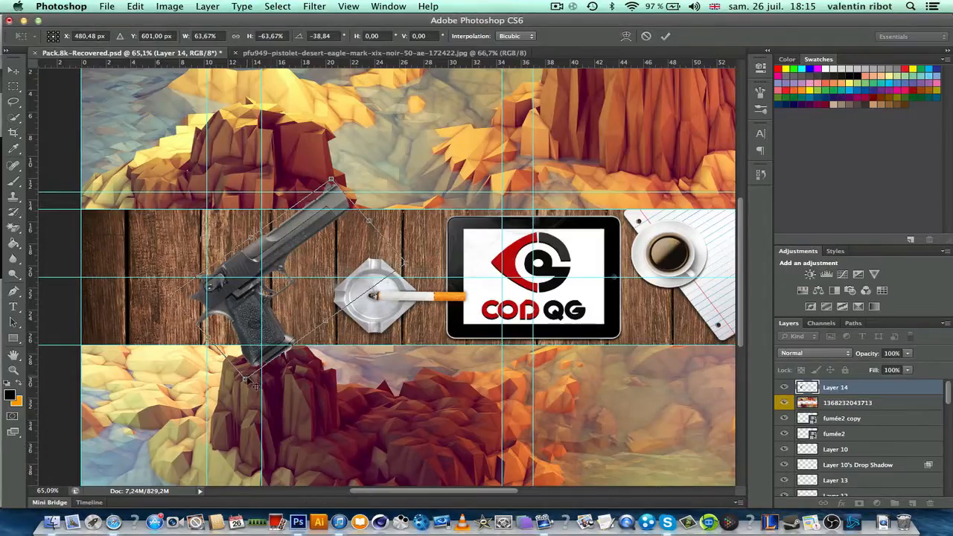
{"action": "left_click_drag", "start_coordinate": [245, 380], "coordinate": [247, 377]}
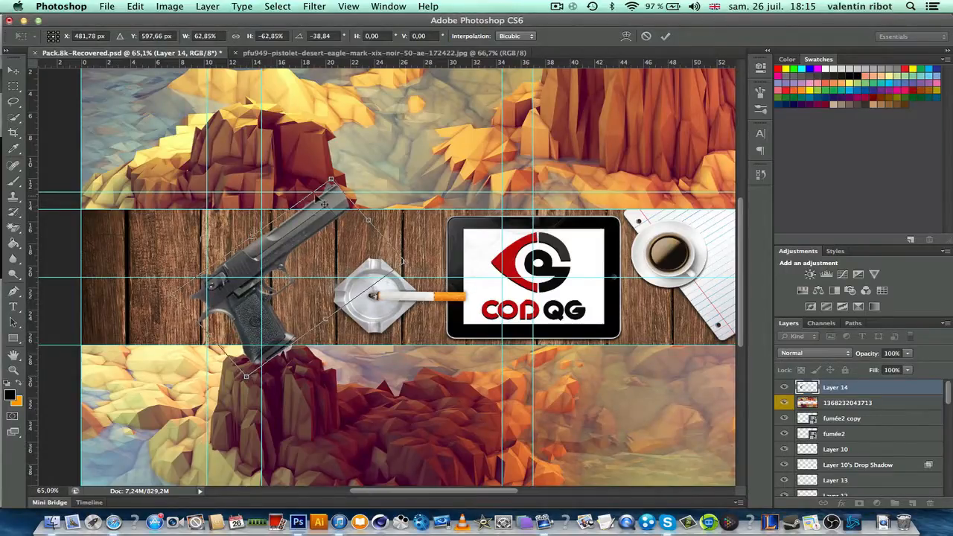
{"action": "left_click_drag", "start_coordinate": [332, 180], "coordinate": [330, 195]}
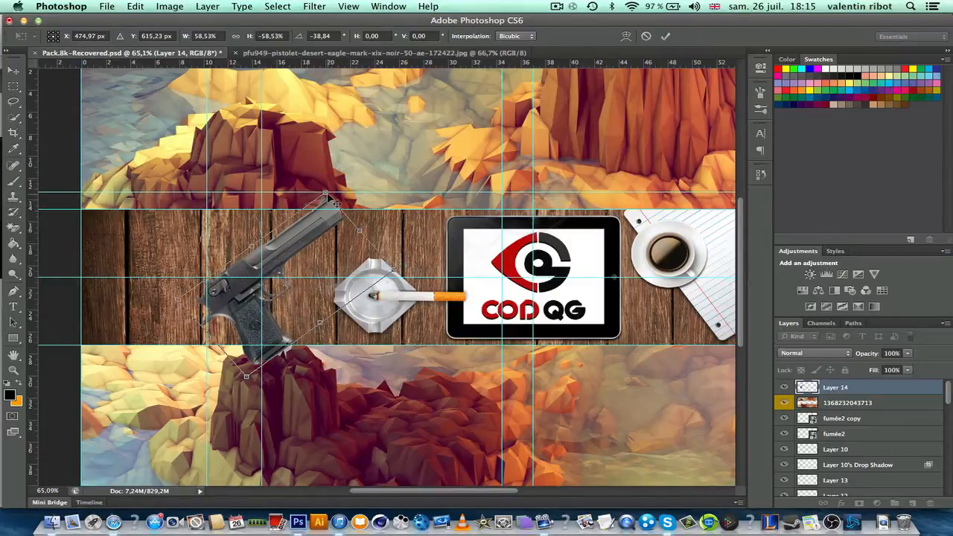
{"action": "key", "text": "Return"}
- Add a Drop Shadow to the pistol layer, keeping 75% opacity, 5 px distance and 5 px size
{"action": "scroll", "coordinate": [328, 194], "scroll_direction": "up", "scroll_amount": 7}
{"action": "scroll", "coordinate": [328, 193], "scroll_direction": "left", "scroll_amount": 5}
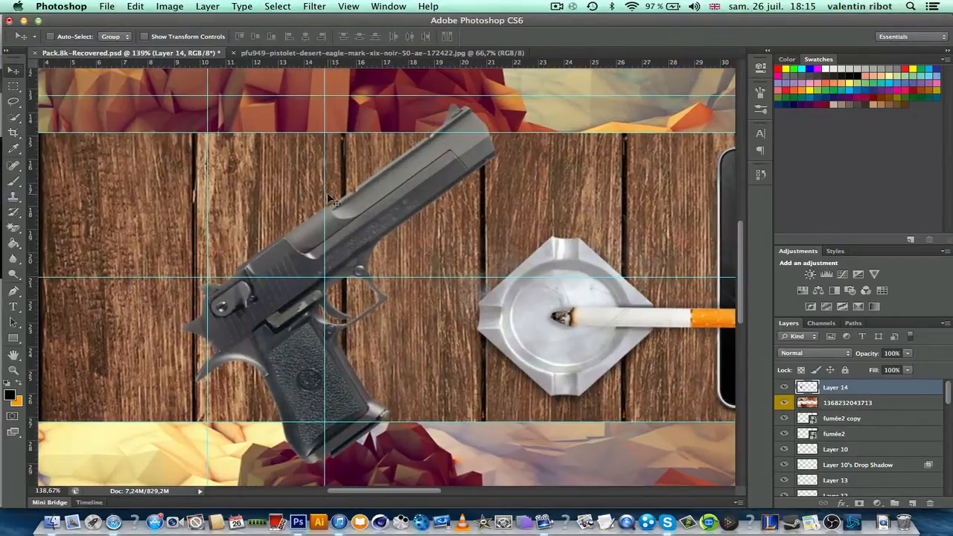
{"action": "scroll", "coordinate": [334, 195], "scroll_direction": "up", "scroll_amount": 4}
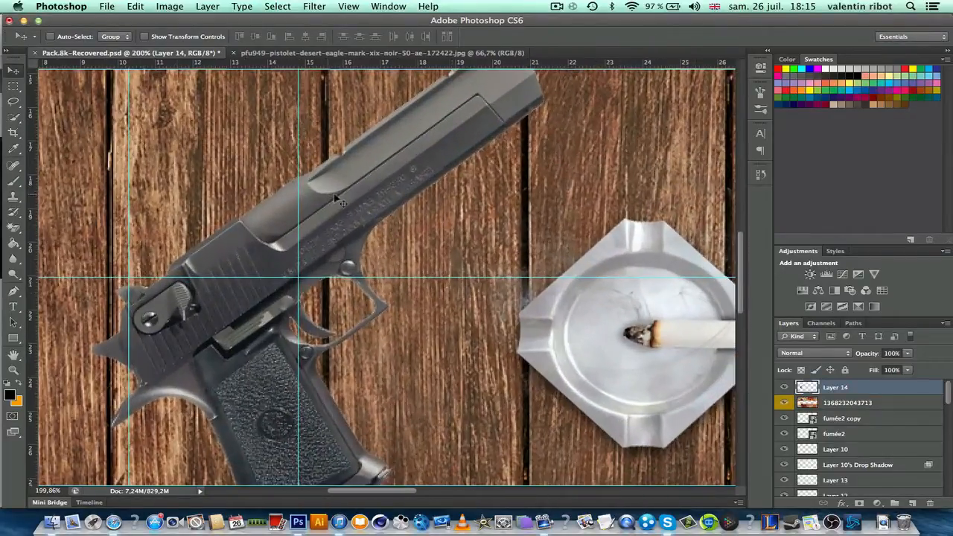
{"action": "double_click", "coordinate": [866, 393]}
{"action": "left_click", "coordinate": [520, 384]}
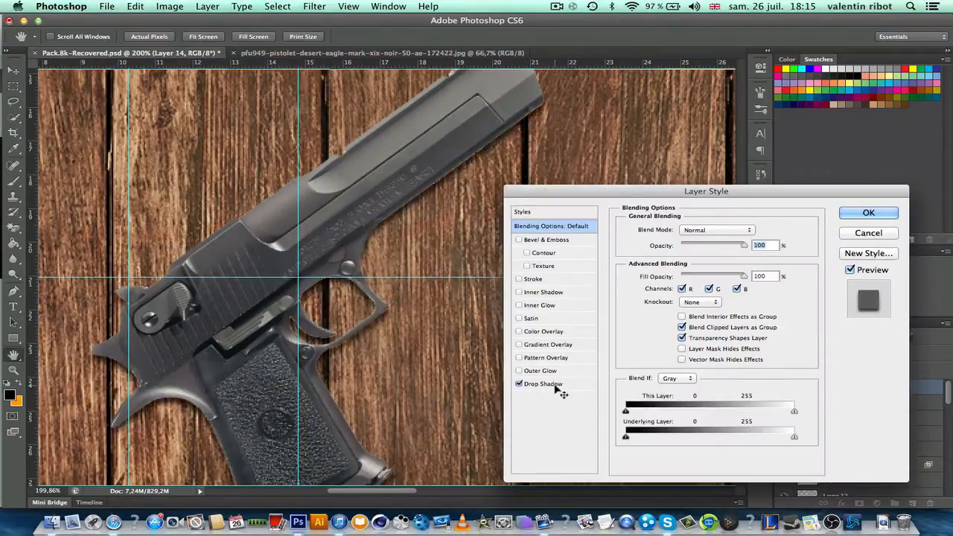
{"action": "left_click", "coordinate": [555, 386]}
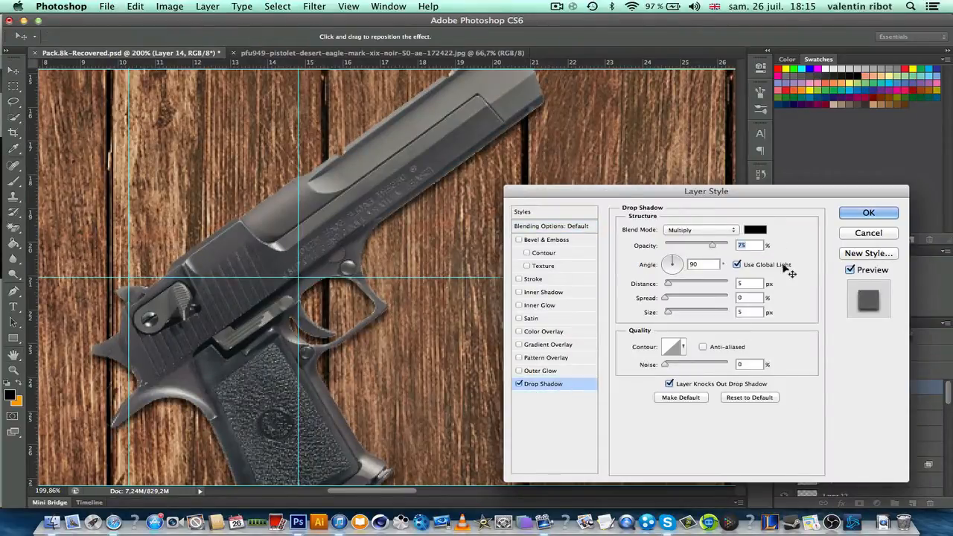
{"action": "left_click", "coordinate": [870, 213]}
{"action": "left_click_drag", "start_coordinate": [879, 393], "coordinate": [857, 435]}
{"action": "scroll", "coordinate": [398, 348], "scroll_direction": "down", "scroll_amount": 10}
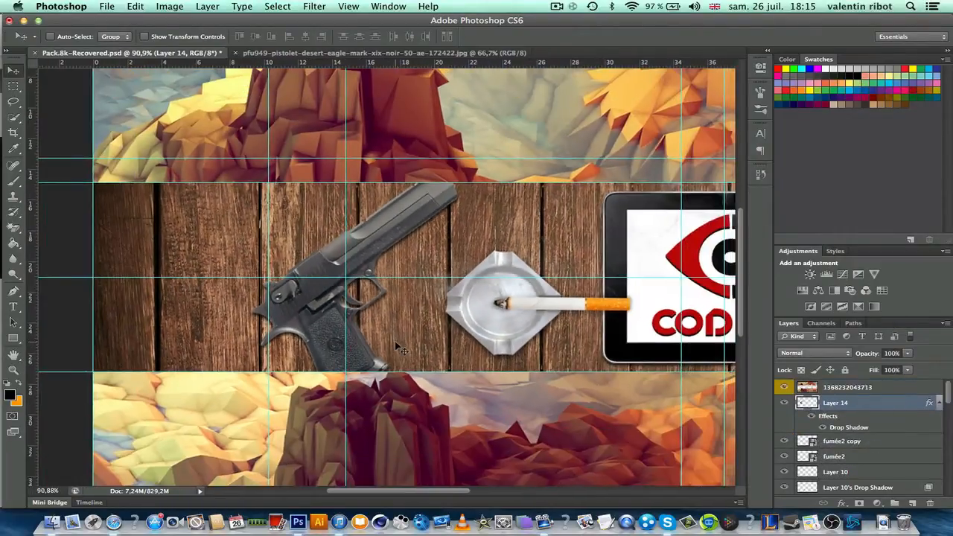
{"action": "scroll", "coordinate": [395, 347], "scroll_direction": "up", "scroll_amount": 10}
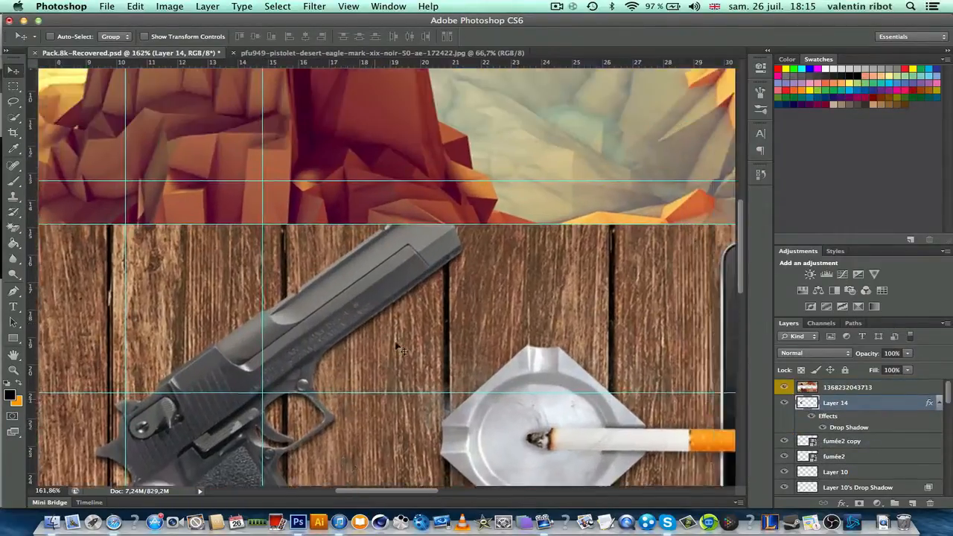
- Duplicate the photo layer holding the COD QG logo and move the copy directly above Layer 14
{"action": "scroll", "coordinate": [359, 265], "scroll_direction": "right", "scroll_amount": 10}
{"action": "scroll", "coordinate": [359, 265], "scroll_direction": "down", "scroll_amount": 3}
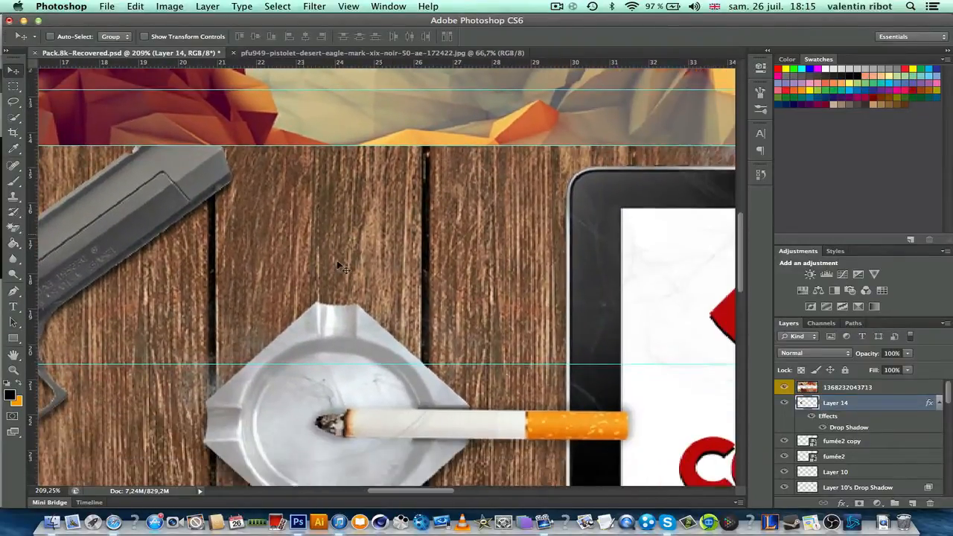
{"action": "scroll", "coordinate": [343, 269], "scroll_direction": "down", "scroll_amount": 4}
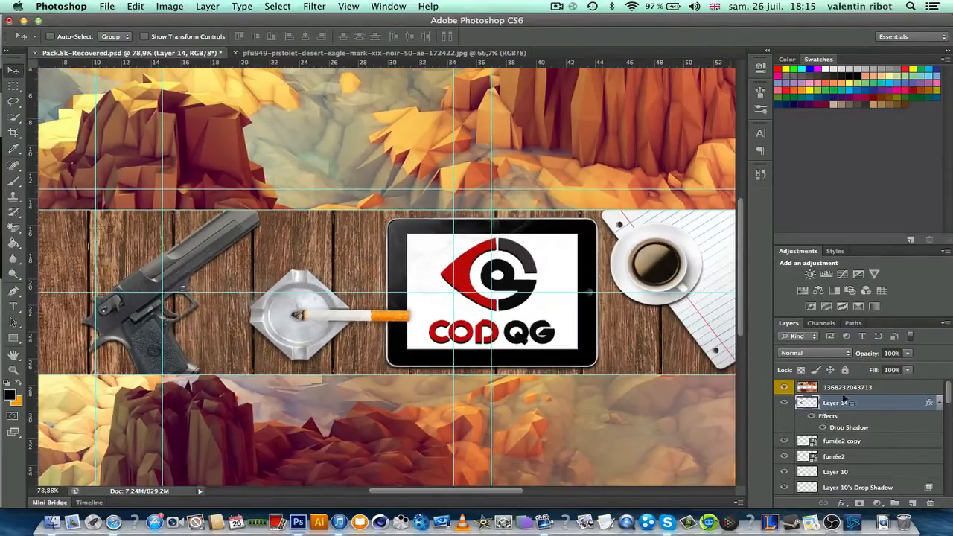
{"action": "scroll", "coordinate": [861, 470], "scroll_direction": "down", "scroll_amount": 5}
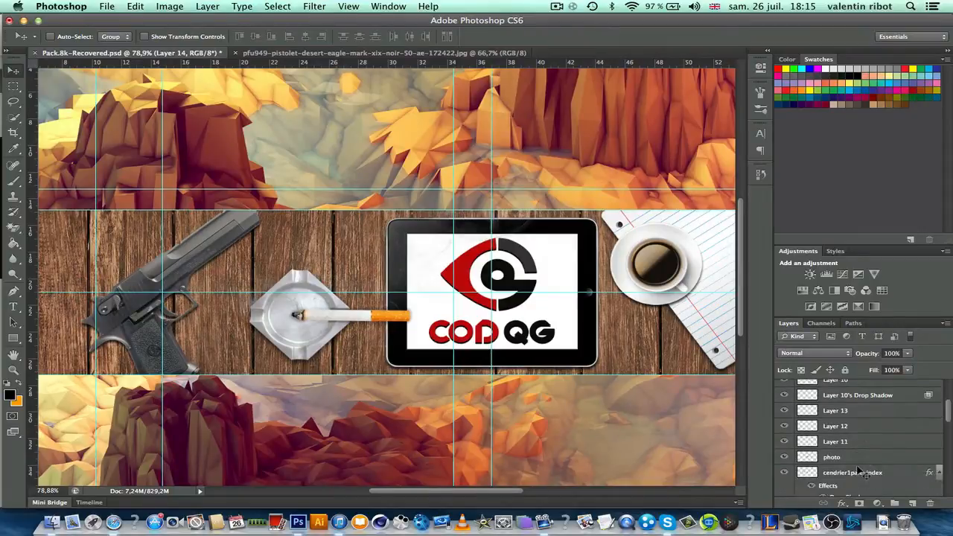
{"action": "left_click", "coordinate": [856, 459]}
{"action": "key", "text": "super+j"}
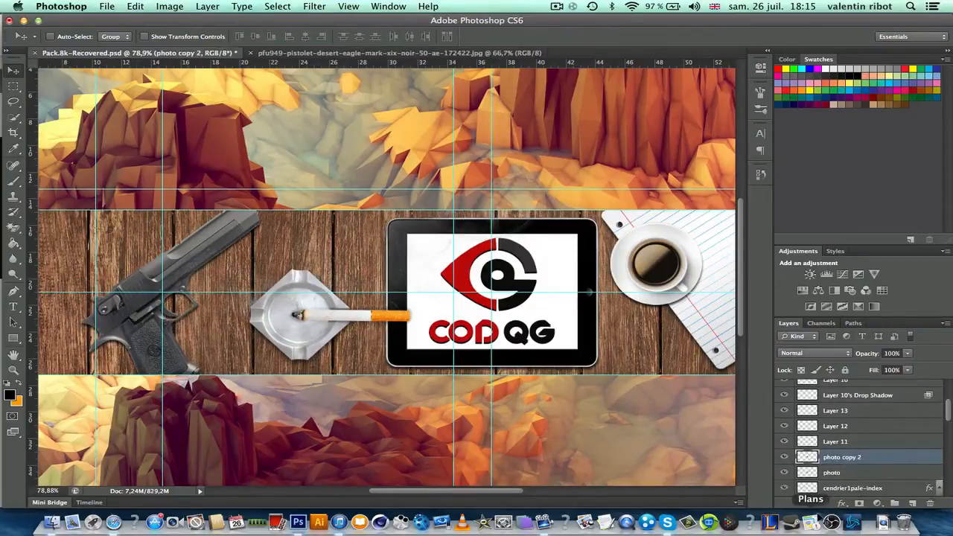
{"action": "left_click_drag", "start_coordinate": [867, 460], "coordinate": [845, 402]}
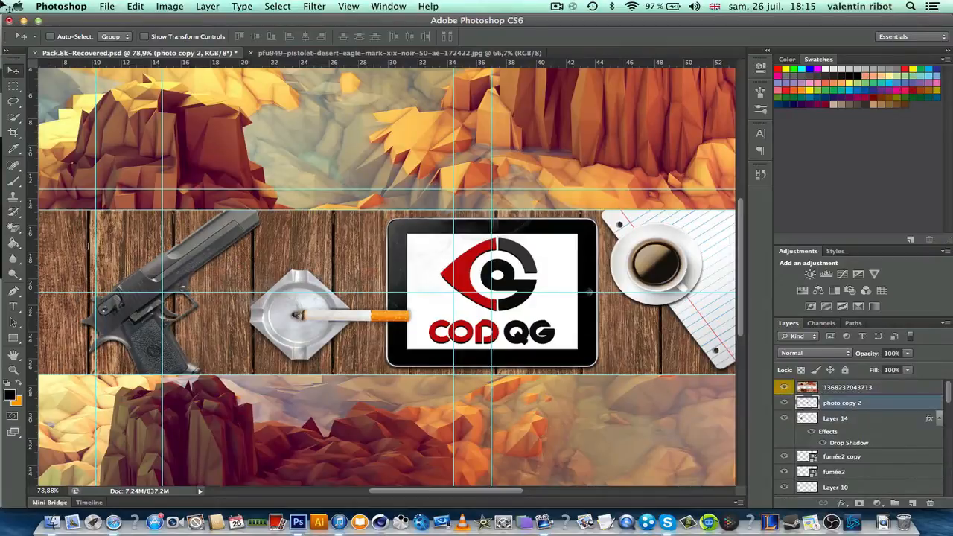
- Move the copied logo over the pistol and delete its COD QG lettering with a rectangular selection, keeping only the emblem
{"action": "left_click_drag", "start_coordinate": [385, 233], "coordinate": [119, 199]}
{"action": "scroll", "coordinate": [119, 200], "scroll_direction": "up", "scroll_amount": 5}
{"action": "scroll", "coordinate": [119, 199], "scroll_direction": "left", "scroll_amount": 10}
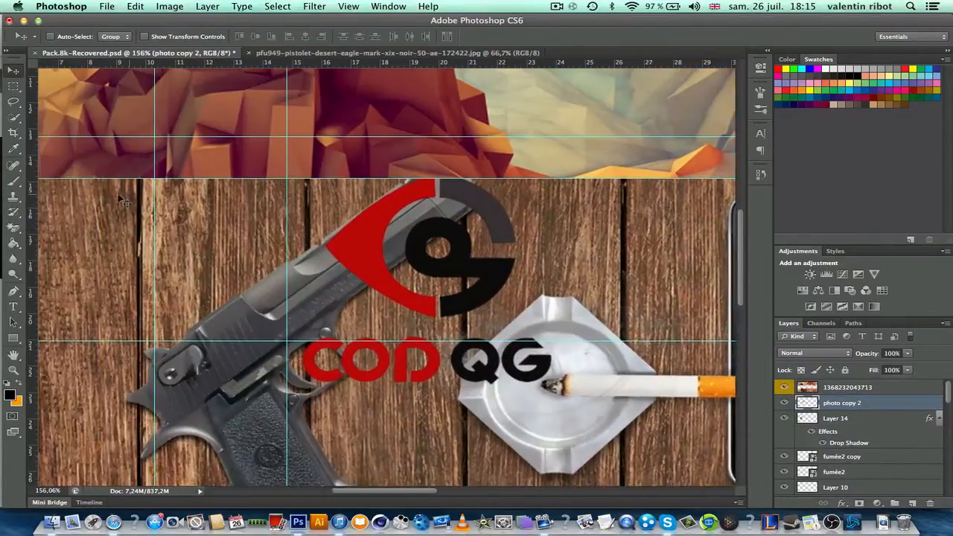
{"action": "scroll", "coordinate": [119, 199], "scroll_direction": "up", "scroll_amount": 2}
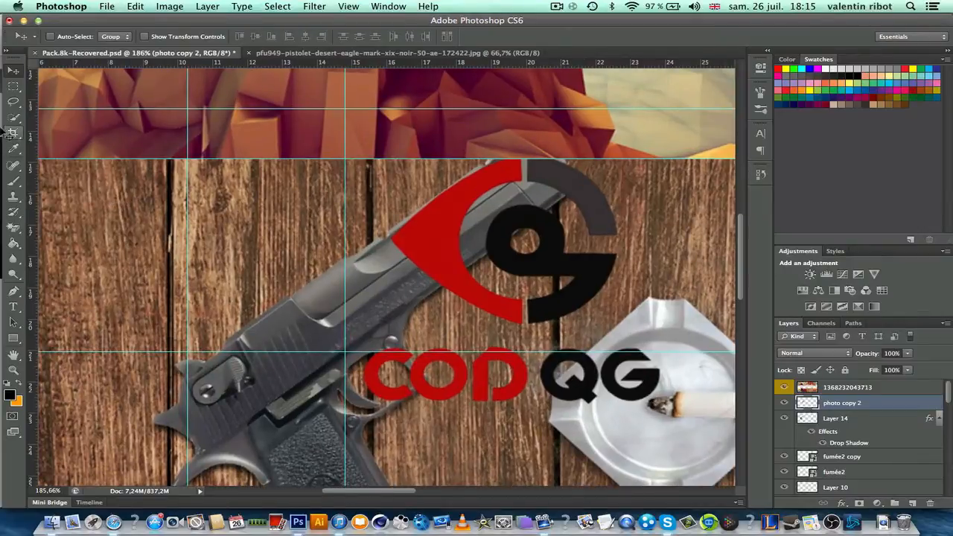
{"action": "left_click", "coordinate": [12, 86]}
{"action": "mouse_move", "coordinate": [365, 337]}
{"action": "left_mouse_down"}
{"action": "mouse_move", "coordinate": [715, 386]}
{"action": "mouse_move", "coordinate": [720, 428]}
{"action": "left_mouse_up"}
{"action": "key", "text": "Delete"}
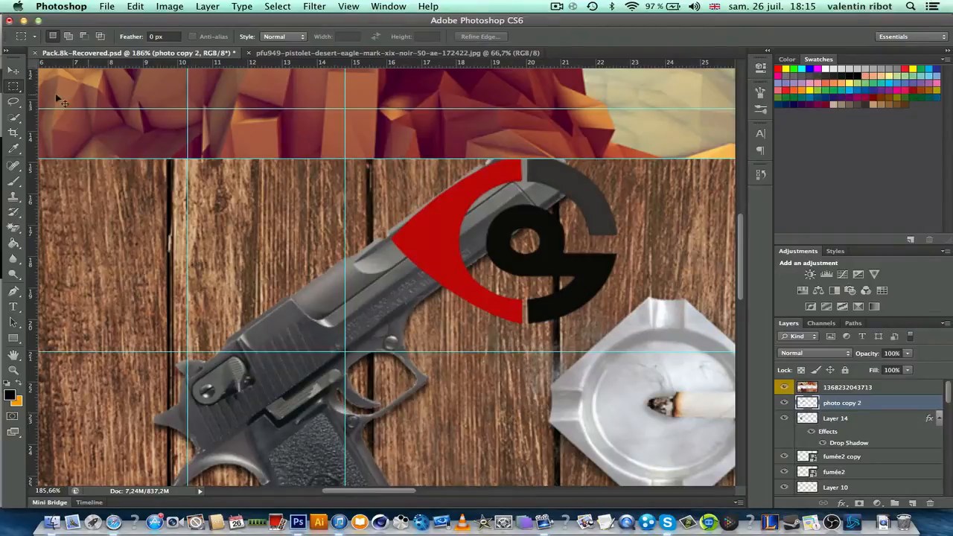
- Scale the emblem down, rotate it to follow the barrel and place it near the pistol's muzzle
{"action": "left_click", "coordinate": [12, 70]}
{"action": "left_click_drag", "start_coordinate": [579, 288], "coordinate": [572, 350]}
{"action": "key", "text": "ctrl+t"}
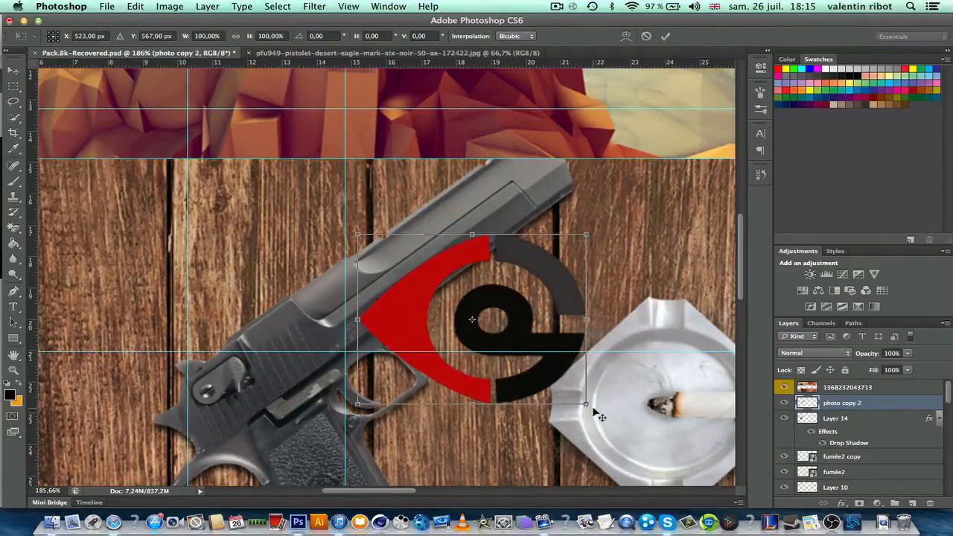
{"action": "left_click_drag", "start_coordinate": [588, 405], "coordinate": [478, 321]}
{"action": "left_click_drag", "start_coordinate": [459, 314], "coordinate": [477, 240]}
{"action": "left_click_drag", "start_coordinate": [423, 271], "coordinate": [503, 211]}
{"action": "key", "text": "Return"}
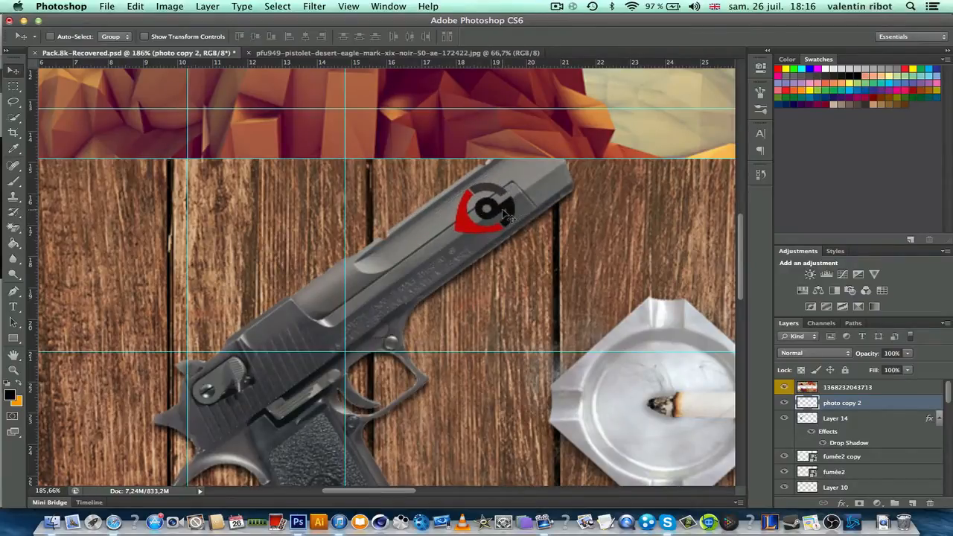
- Set the emblem layer's blend mode to Overlay and nudge the emblem slightly along the barrel
{"action": "scroll", "coordinate": [503, 211], "scroll_direction": "up", "scroll_amount": 3}
{"action": "scroll", "coordinate": [502, 209], "scroll_direction": "up", "scroll_amount": 3}
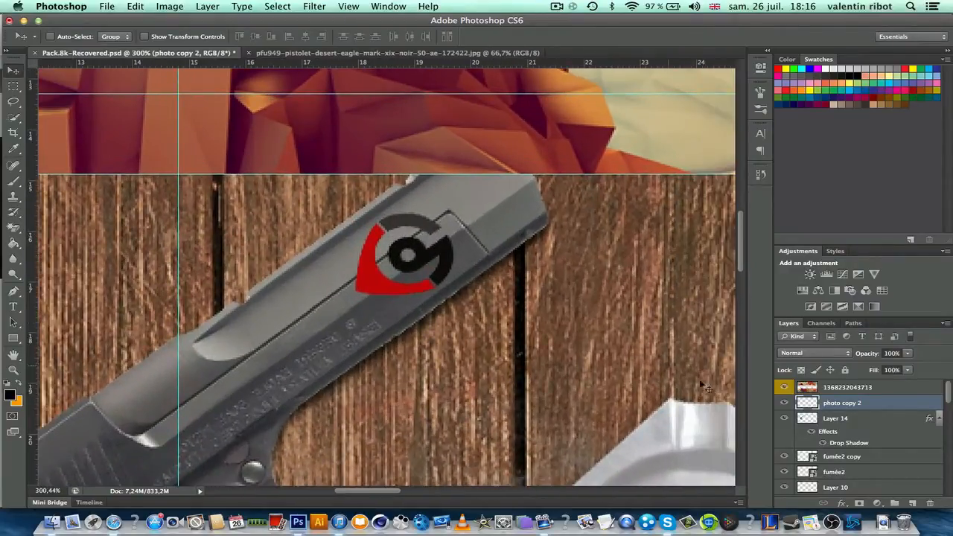
{"action": "left_click", "coordinate": [824, 358]}
{"action": "left_click", "coordinate": [793, 474]}
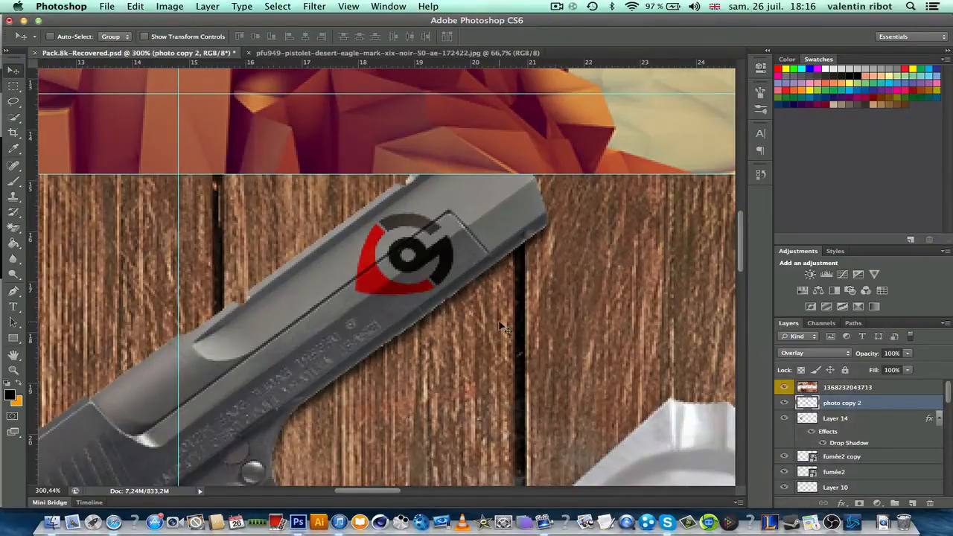
{"action": "mouse_move", "coordinate": [444, 277]}
{"action": "left_mouse_down"}
{"action": "mouse_move", "coordinate": [440, 268]}
{"action": "mouse_move", "coordinate": [445, 276]}
{"action": "left_mouse_up"}
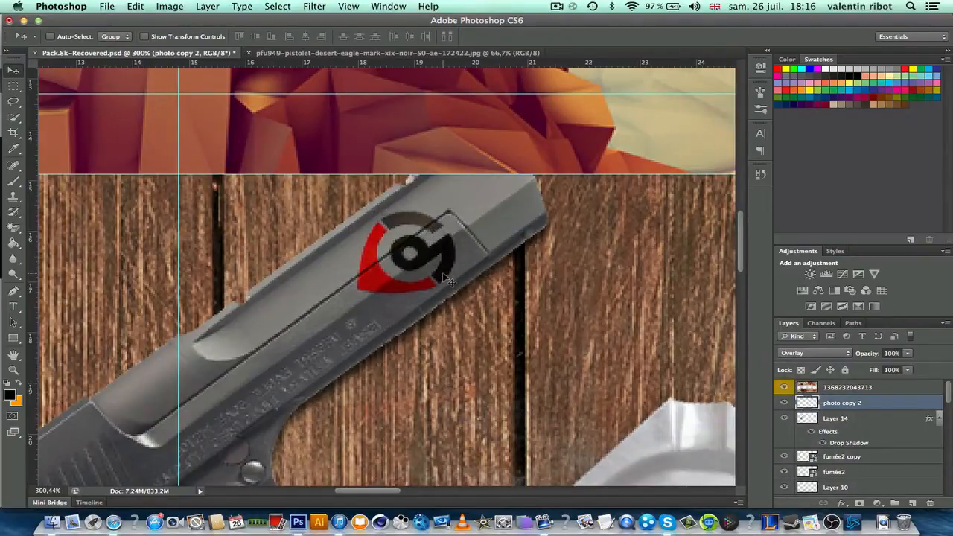
- Fine-tune the emblem's angle on the pistol barrel with Free Transform
{"action": "scroll", "coordinate": [444, 275], "scroll_direction": "down", "scroll_amount": 2}
{"action": "scroll", "coordinate": [449, 281], "scroll_direction": "down", "scroll_amount": 5}
{"action": "scroll", "coordinate": [450, 281], "scroll_direction": "up", "scroll_amount": 5}
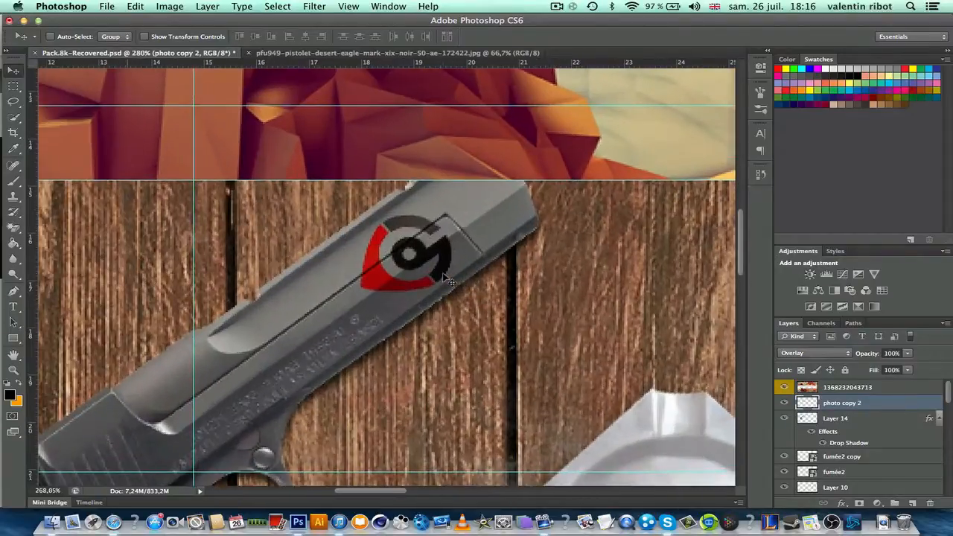
{"action": "key", "text": "super+t"}
{"action": "left_click_drag", "start_coordinate": [513, 302], "coordinate": [514, 305]}
{"action": "key", "text": "Return"}
{"action": "key", "text": "super+t"}
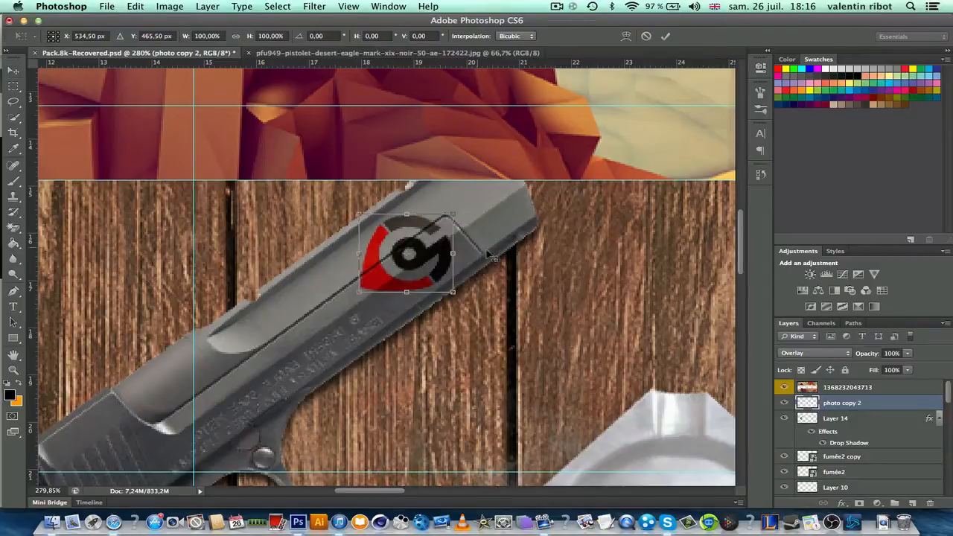
{"action": "left_click_drag", "start_coordinate": [489, 256], "coordinate": [525, 240]}
{"action": "key", "text": "Return"}
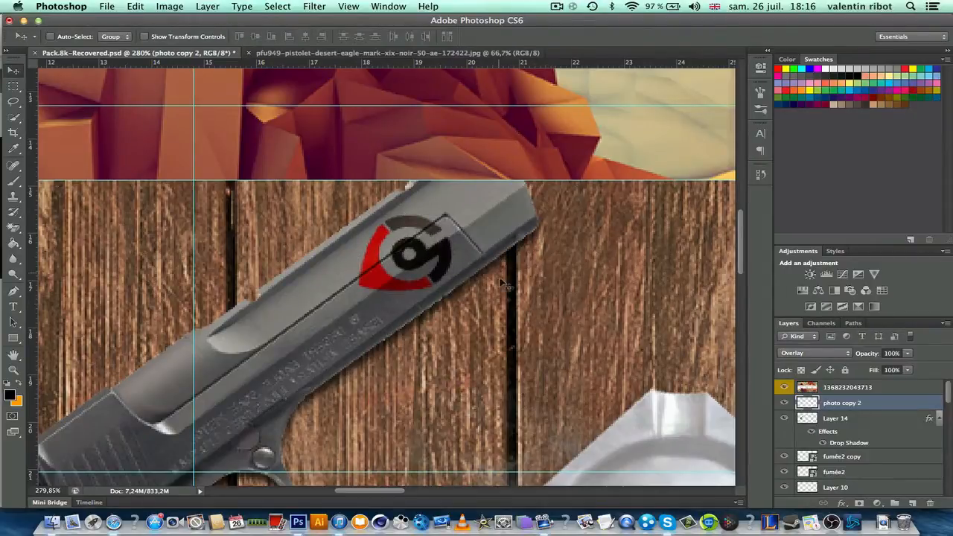
- Lower the emblem layer's opacity to 60%
{"action": "scroll", "coordinate": [500, 279], "scroll_direction": "down", "scroll_amount": 10}
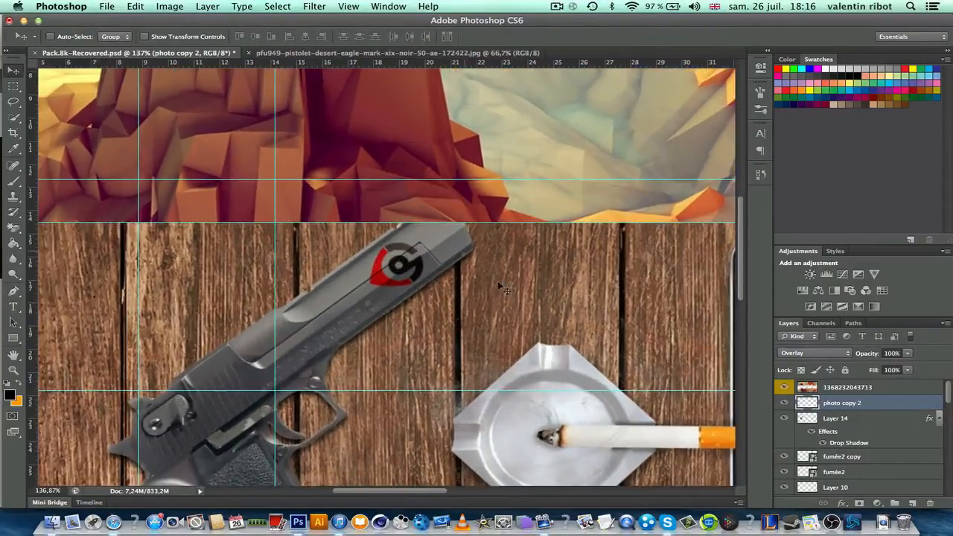
{"action": "scroll", "coordinate": [500, 286], "scroll_direction": "up", "scroll_amount": 5}
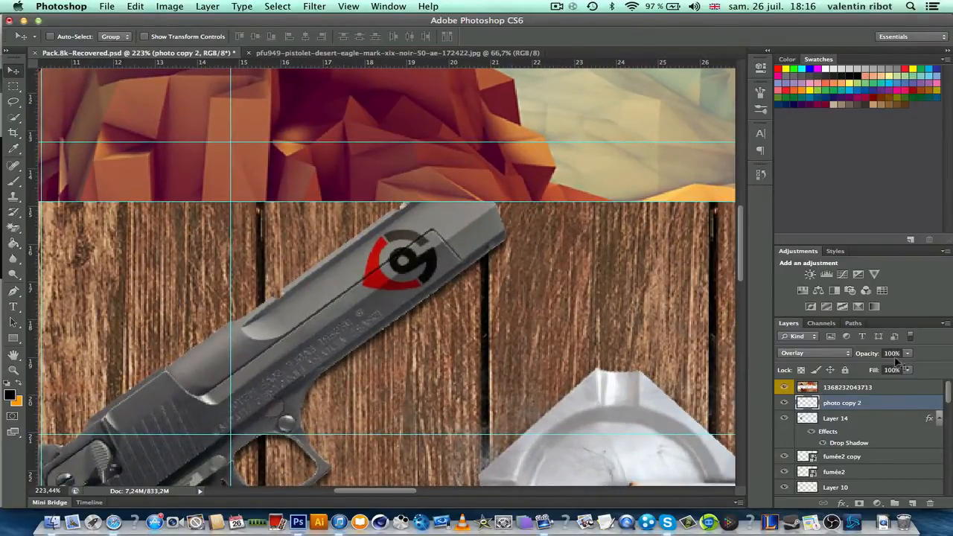
{"action": "mouse_move", "coordinate": [827, 353]}
{"action": "left_mouse_down"}
{"action": "mouse_move", "coordinate": [855, 353]}
{"action": "mouse_move", "coordinate": [828, 353]}
{"action": "left_mouse_up"}
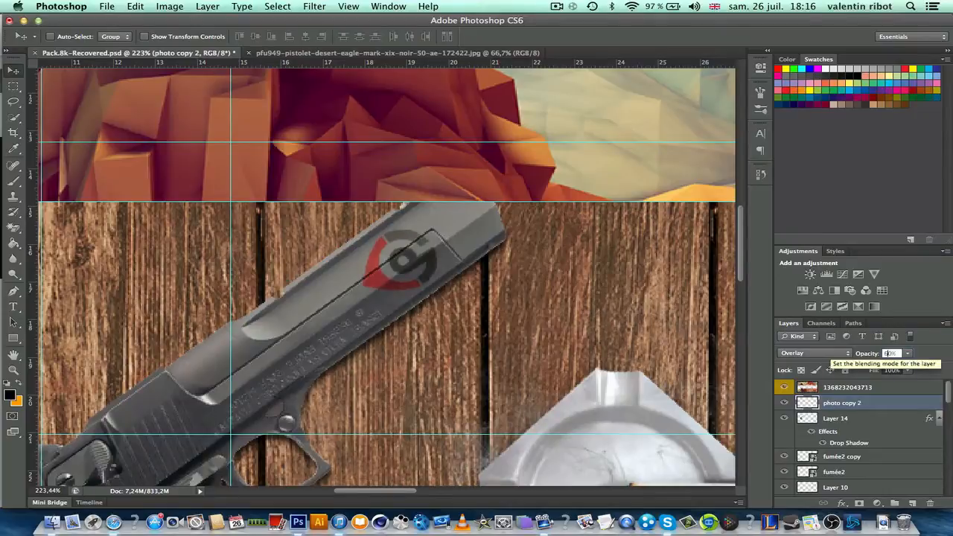
- Add an Inner Shadow to the emblem layer, keeping 75% opacity and setting the distance to 0 px
{"action": "double_click", "coordinate": [879, 410]}
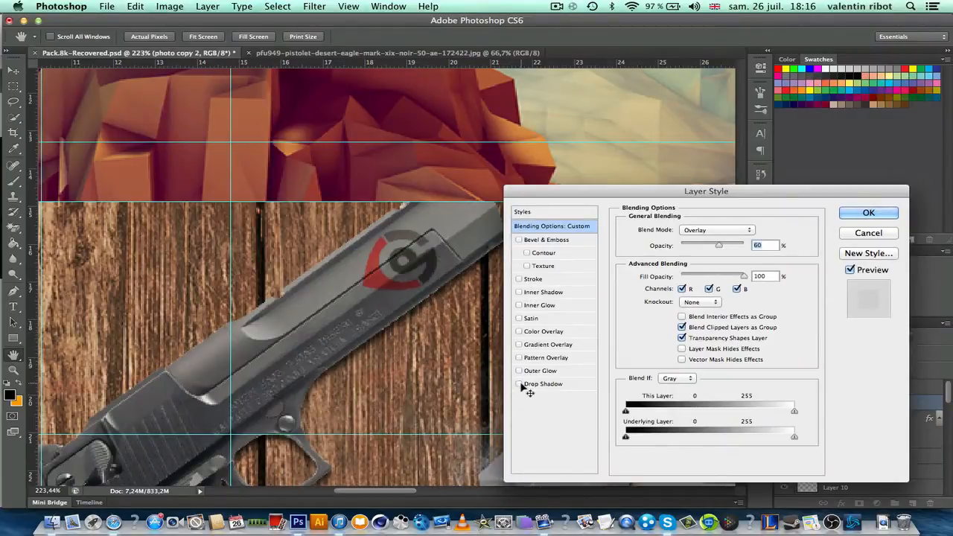
{"action": "left_click", "coordinate": [519, 292]}
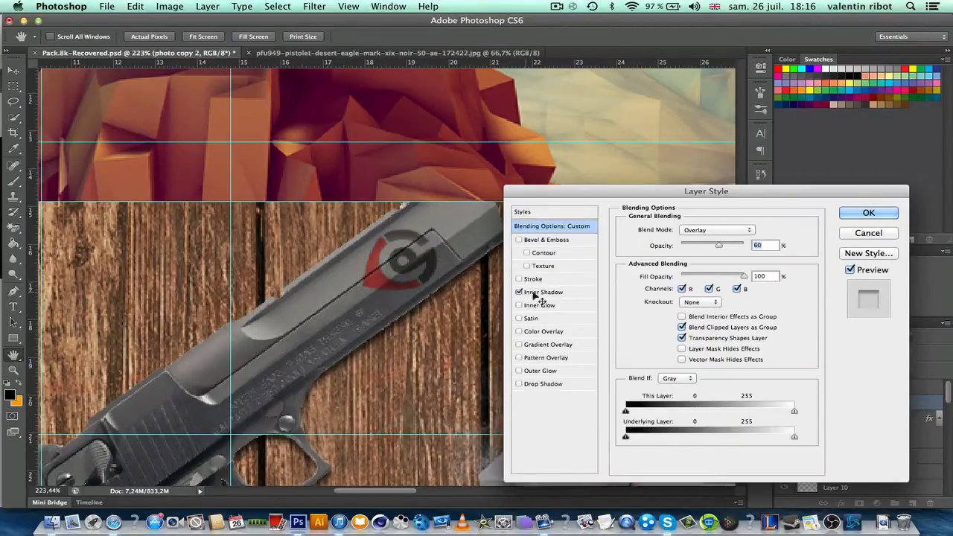
{"action": "left_click", "coordinate": [537, 293]}
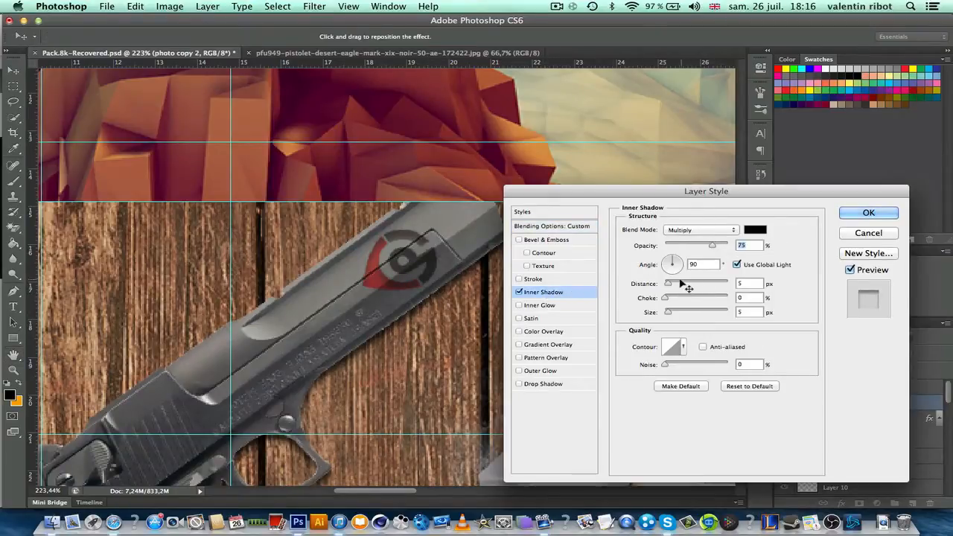
{"action": "left_click_drag", "start_coordinate": [671, 283], "coordinate": [634, 285]}
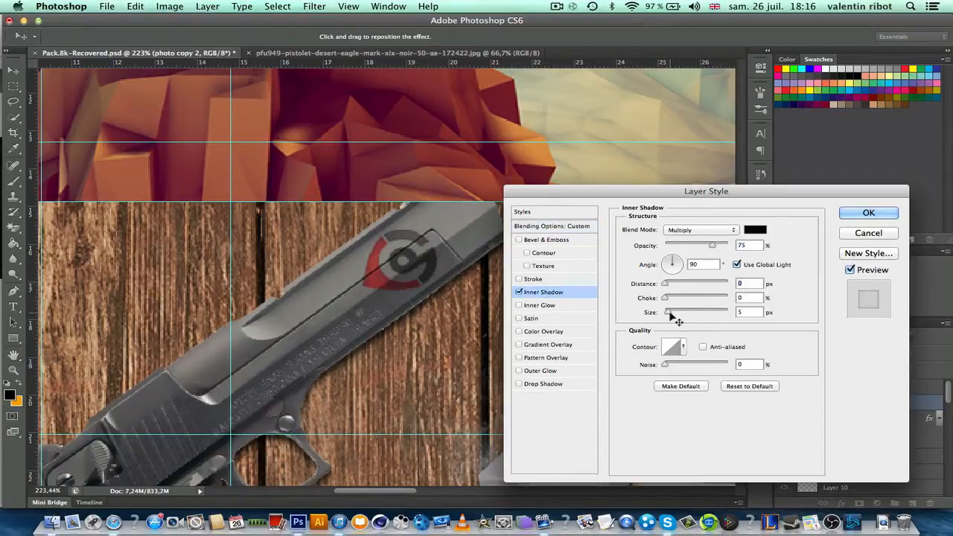
{"action": "left_click_drag", "start_coordinate": [670, 314], "coordinate": [667, 286]}
{"action": "left_click", "coordinate": [849, 213]}
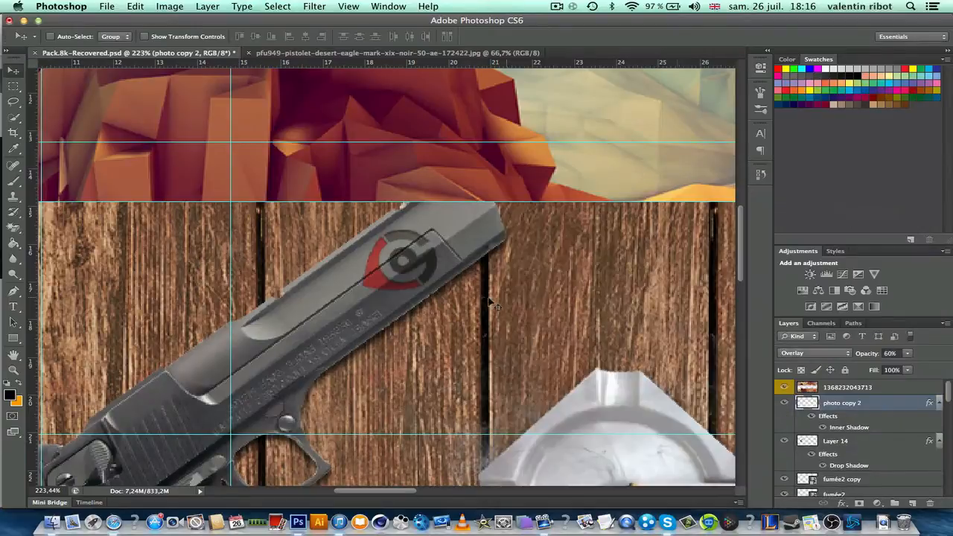
- Examine the emblem on the pistol up close and its look within the whole banner
{"action": "scroll", "coordinate": [438, 333], "scroll_direction": "down", "scroll_amount": 8}
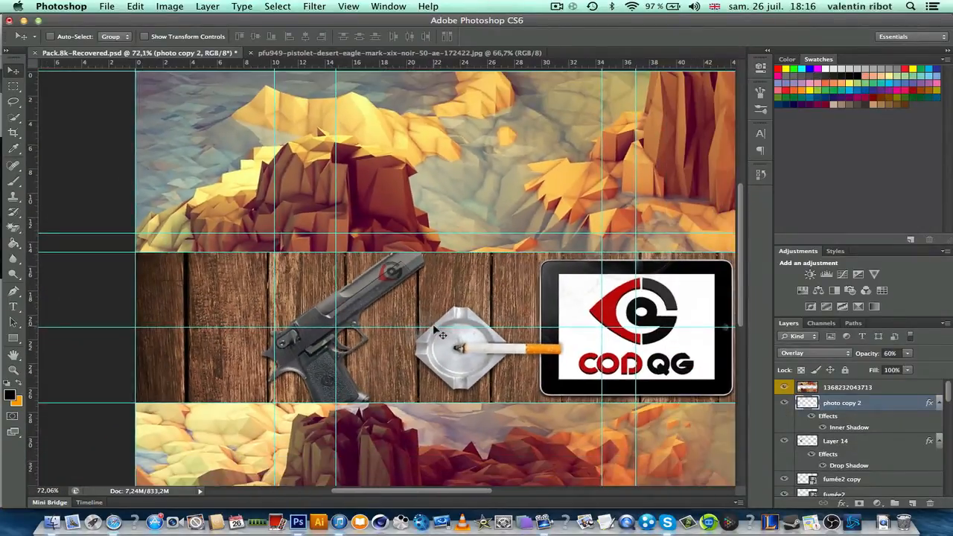
{"action": "scroll", "coordinate": [438, 333], "scroll_direction": "up", "scroll_amount": 3}
{"action": "scroll", "coordinate": [436, 333], "scroll_direction": "up", "scroll_amount": 8}
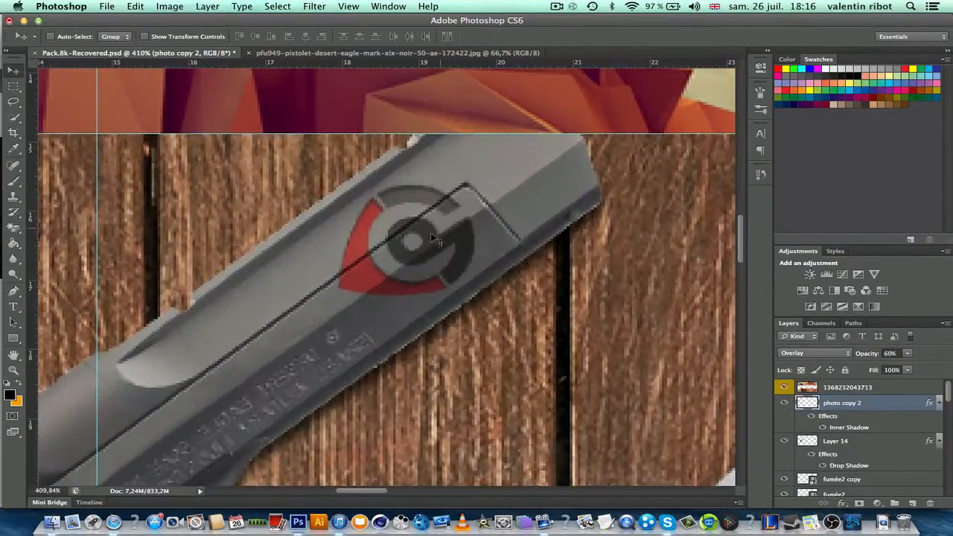
{"action": "scroll", "coordinate": [377, 271], "scroll_direction": "down", "scroll_amount": 6}
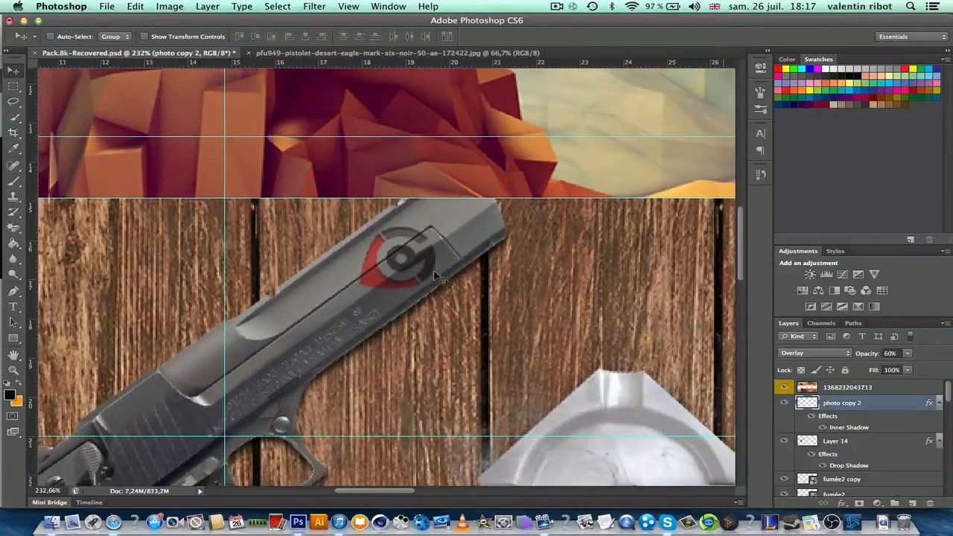
{"action": "scroll", "coordinate": [440, 277], "scroll_direction": "down", "scroll_amount": 5}
{"action": "scroll", "coordinate": [437, 280], "scroll_direction": "up", "scroll_amount": 2}
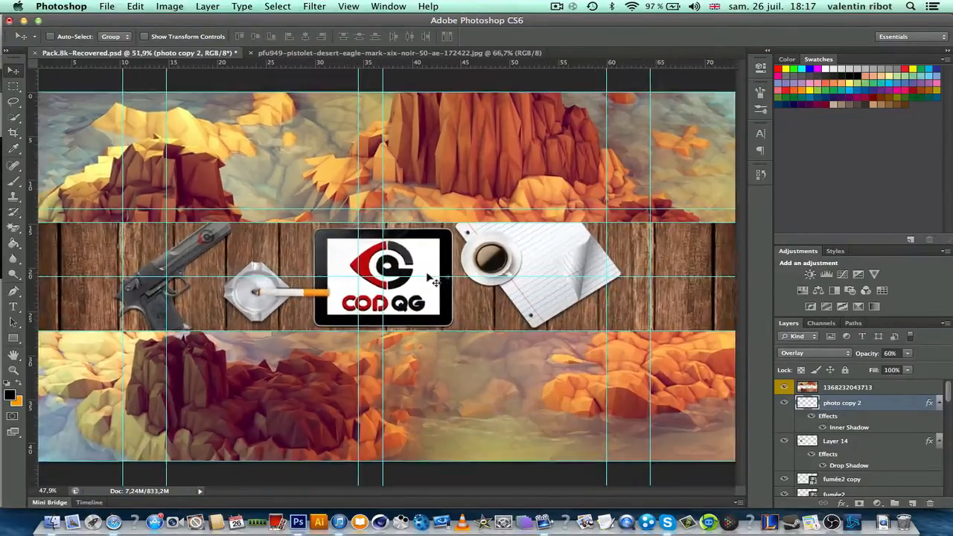
{"action": "scroll", "coordinate": [435, 282], "scroll_direction": "left", "scroll_amount": 5}
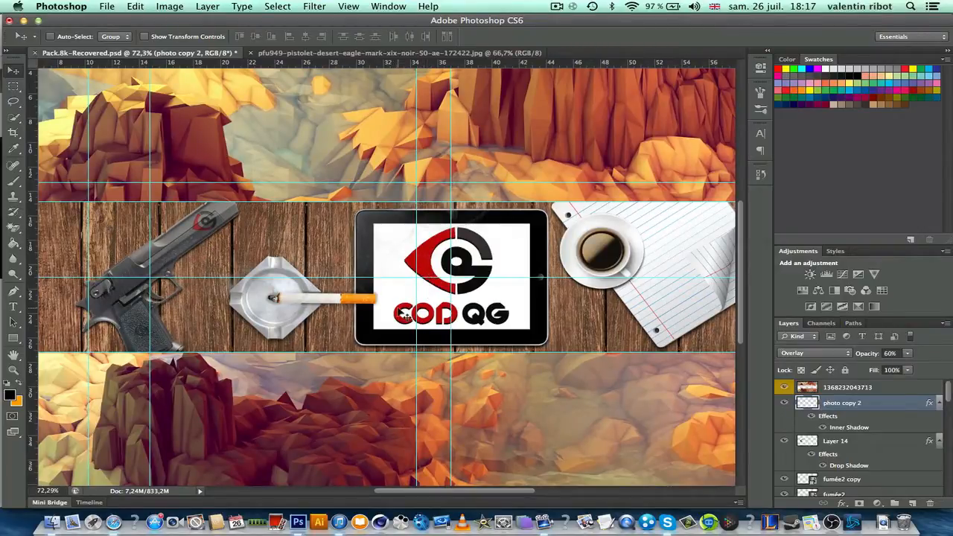
{"action": "scroll", "coordinate": [405, 316], "scroll_direction": "up", "scroll_amount": 3}
{"action": "scroll", "coordinate": [367, 375], "scroll_direction": "down", "scroll_amount": 3}
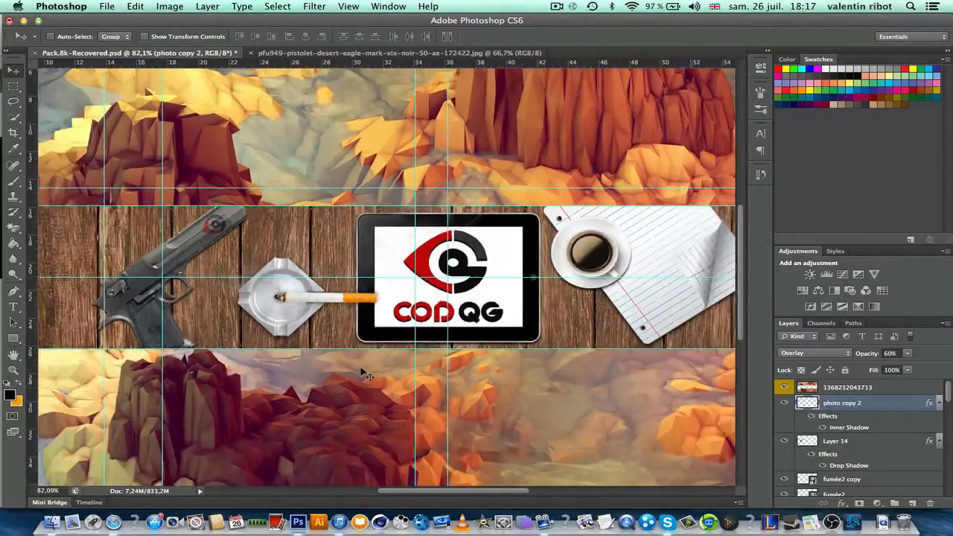
{"action": "scroll", "coordinate": [367, 375], "scroll_direction": "down", "scroll_amount": 3}
{"action": "left_click", "coordinate": [439, 52]}
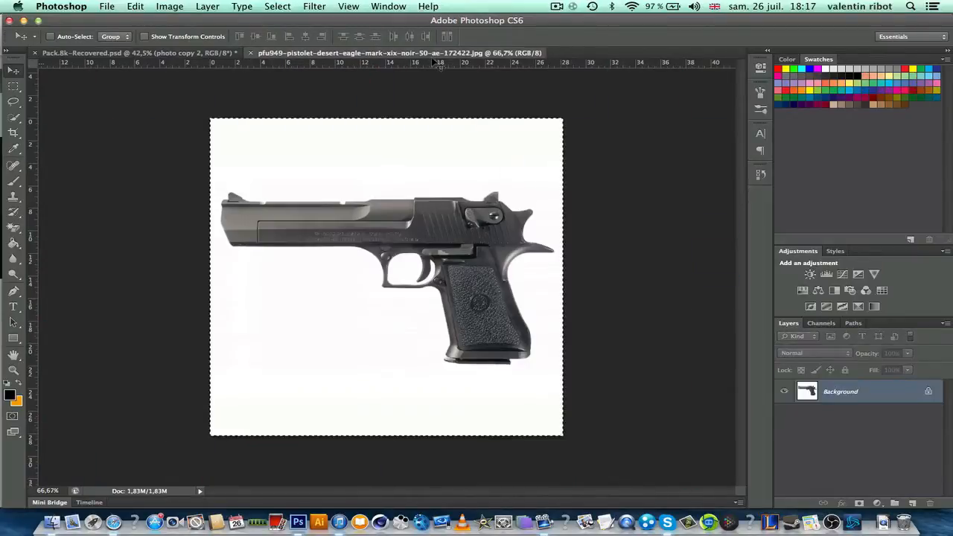
{"action": "left_click", "coordinate": [564, 6]}
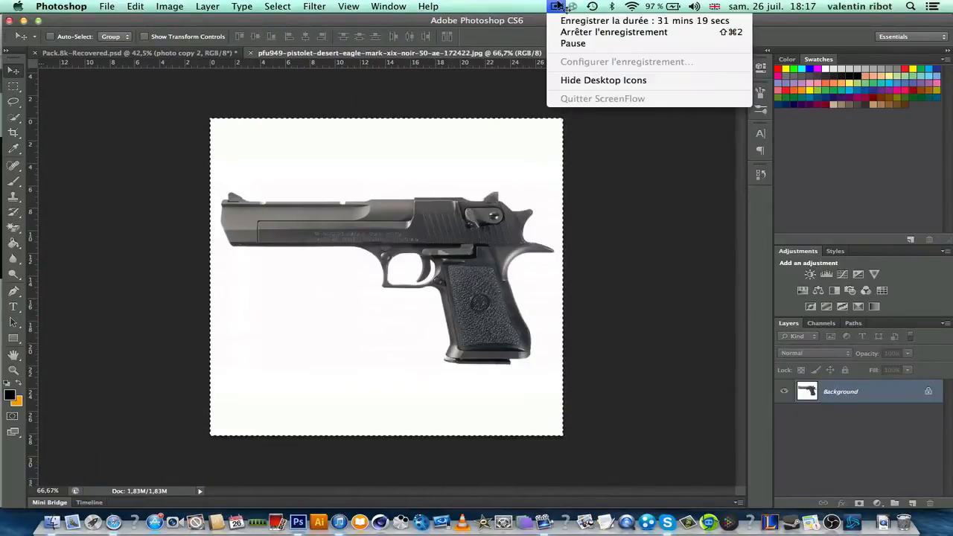
{"action": "left_click", "coordinate": [145, 57]}
- Switch to Finder and look through the images in the Desktop Technologie Banner folder for another object for the banner
{"action": "left_click", "coordinate": [50, 524]}
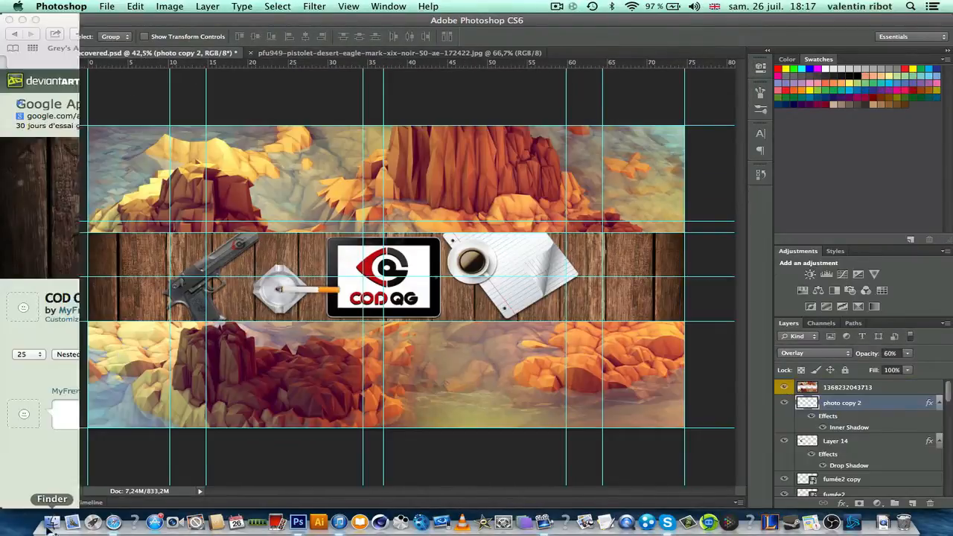
{"action": "scroll", "coordinate": [682, 156], "scroll_direction": "right", "scroll_amount": 7}
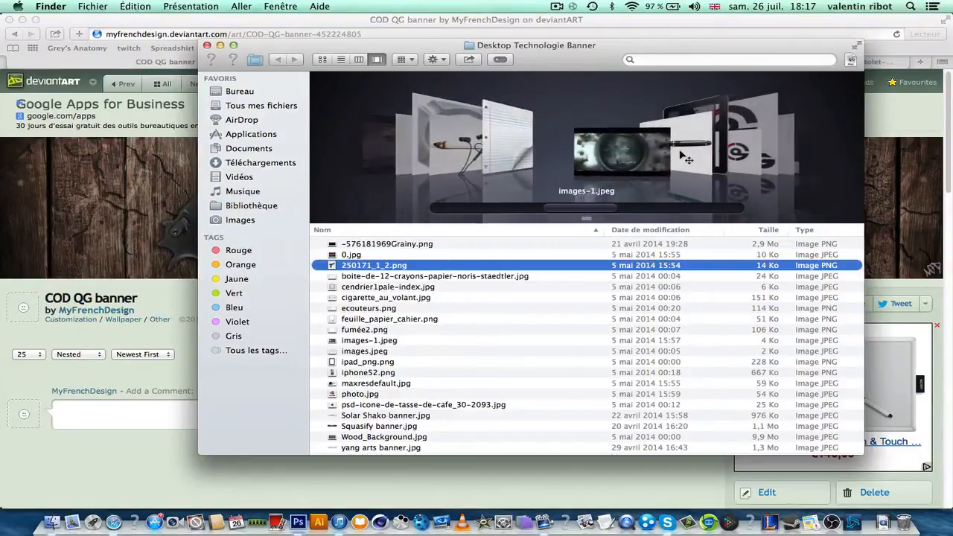
{"action": "scroll", "coordinate": [682, 156], "scroll_direction": "right", "scroll_amount": 2}
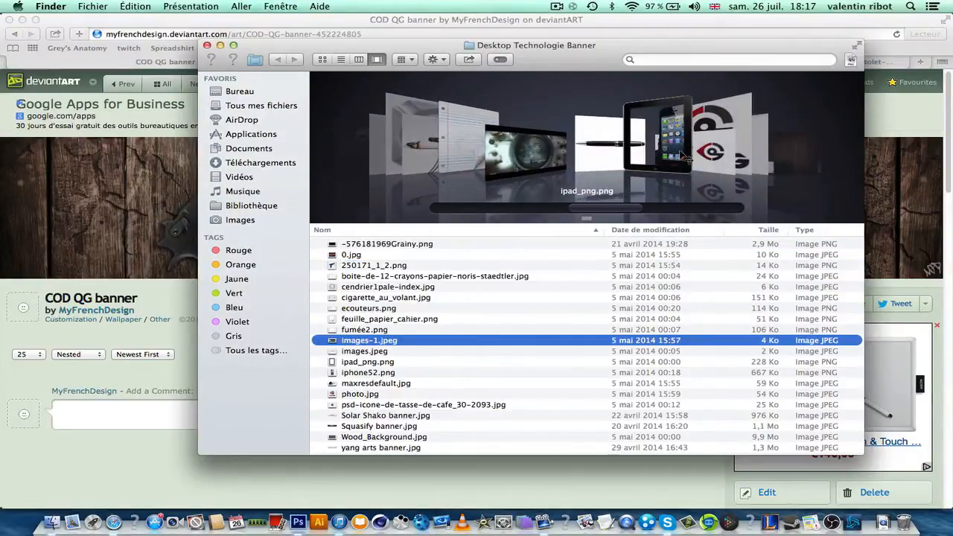
{"action": "scroll", "coordinate": [682, 156], "scroll_direction": "right", "scroll_amount": 8}
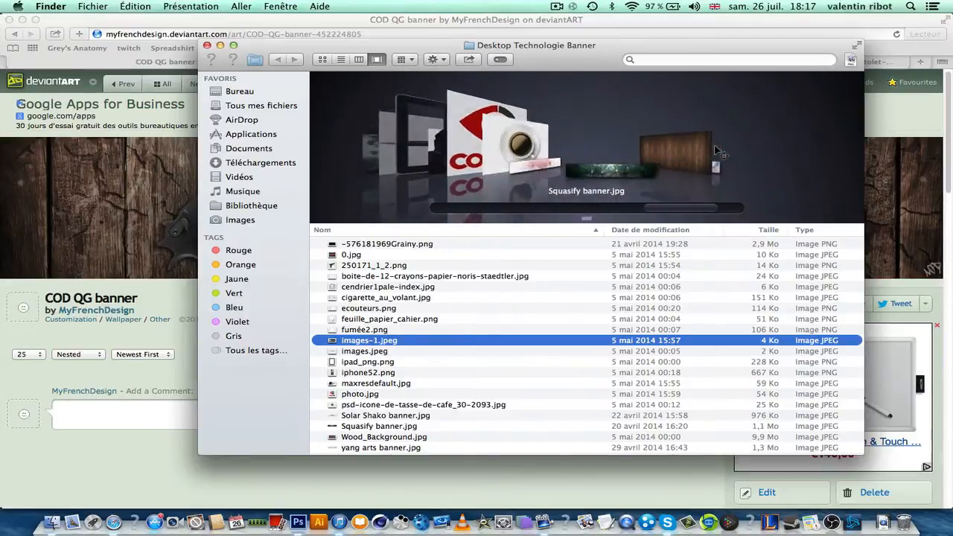
{"action": "scroll", "coordinate": [719, 151], "scroll_direction": "left", "scroll_amount": 15}
{"action": "scroll", "coordinate": [719, 151], "scroll_direction": "right", "scroll_amount": 6}
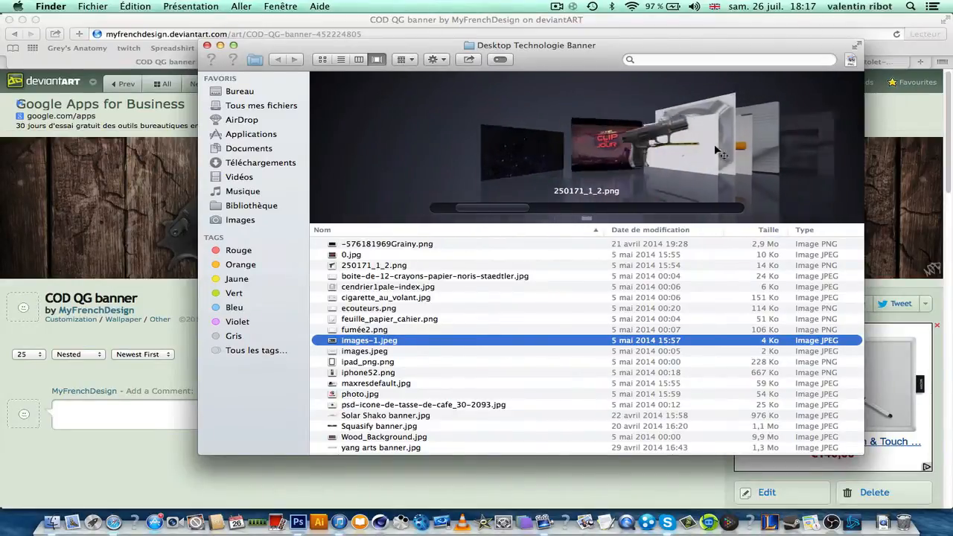
{"action": "scroll", "coordinate": [719, 151], "scroll_direction": "right", "scroll_amount": 12}
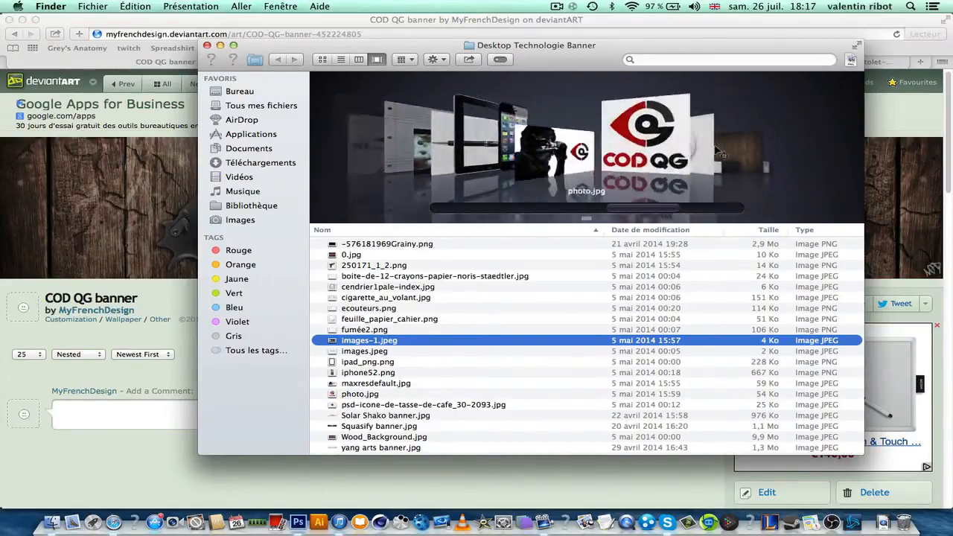
{"action": "scroll", "coordinate": [719, 151], "scroll_direction": "left", "scroll_amount": 12}
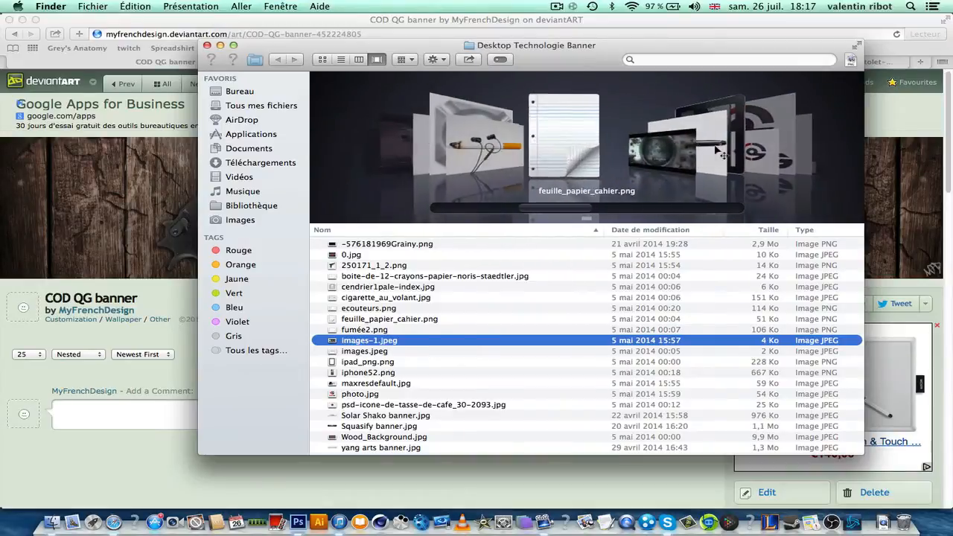
{"action": "scroll", "coordinate": [719, 151], "scroll_direction": "left", "scroll_amount": 3}
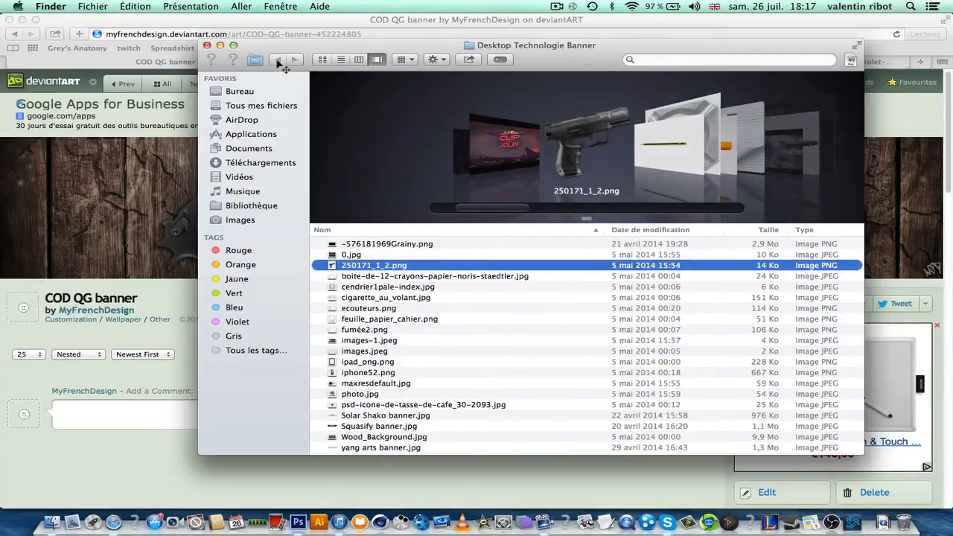
- Browse the desktop folders to Paint Explosion Banner and find the red splatter image Paint_Splatter_4_U_by_AbsurdWordPreferred.png in it
{"action": "left_click", "coordinate": [255, 93]}
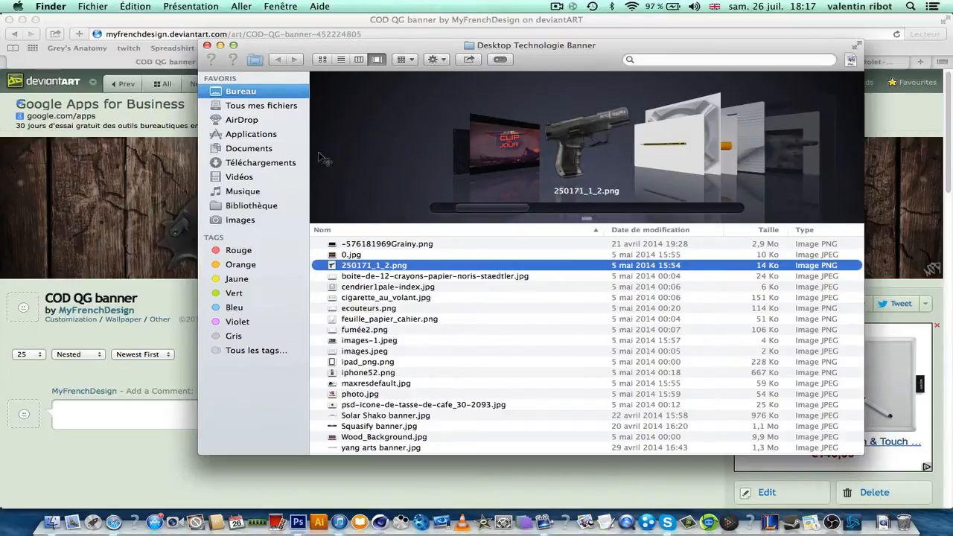
{"action": "key", "text": "super+3"}
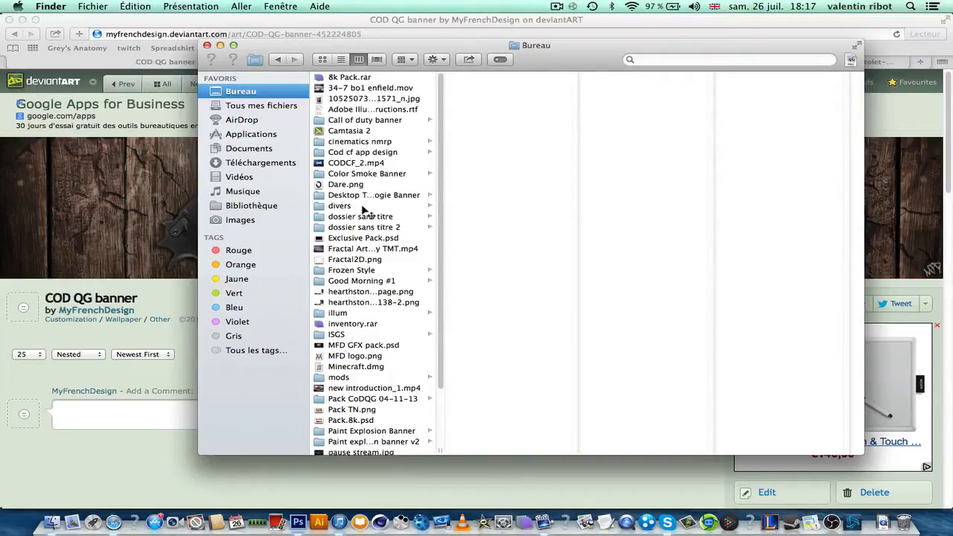
{"action": "left_click", "coordinate": [365, 174]}
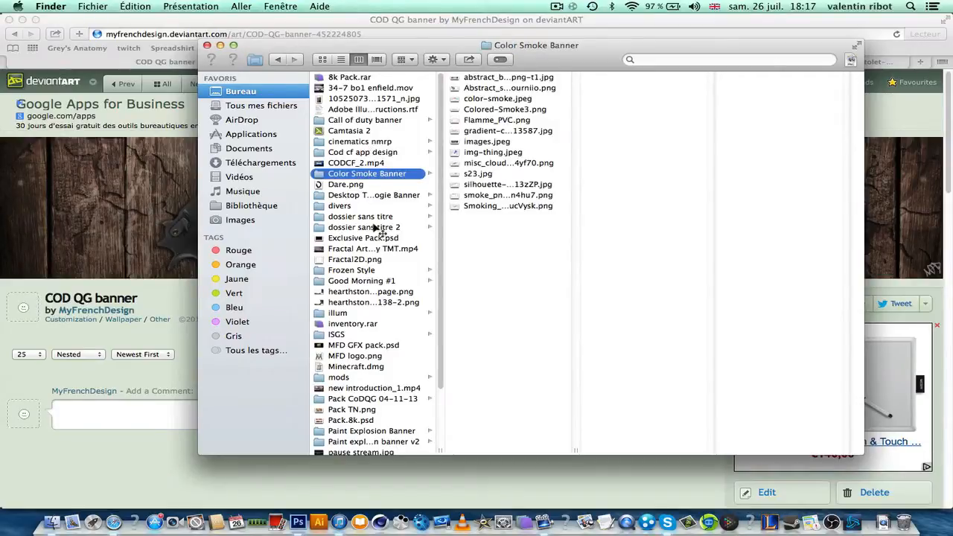
{"action": "scroll", "coordinate": [376, 227], "scroll_direction": "down", "scroll_amount": 2}
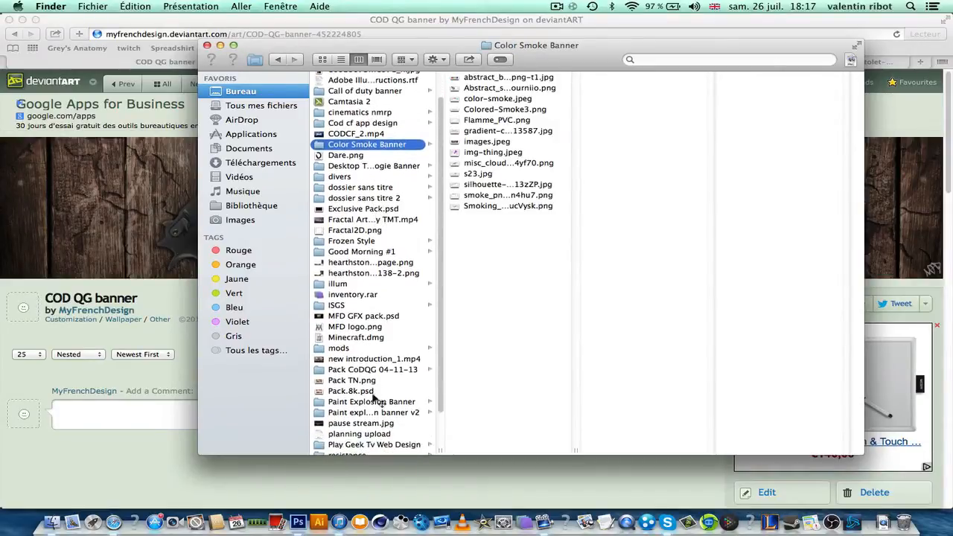
{"action": "left_click", "coordinate": [368, 403]}
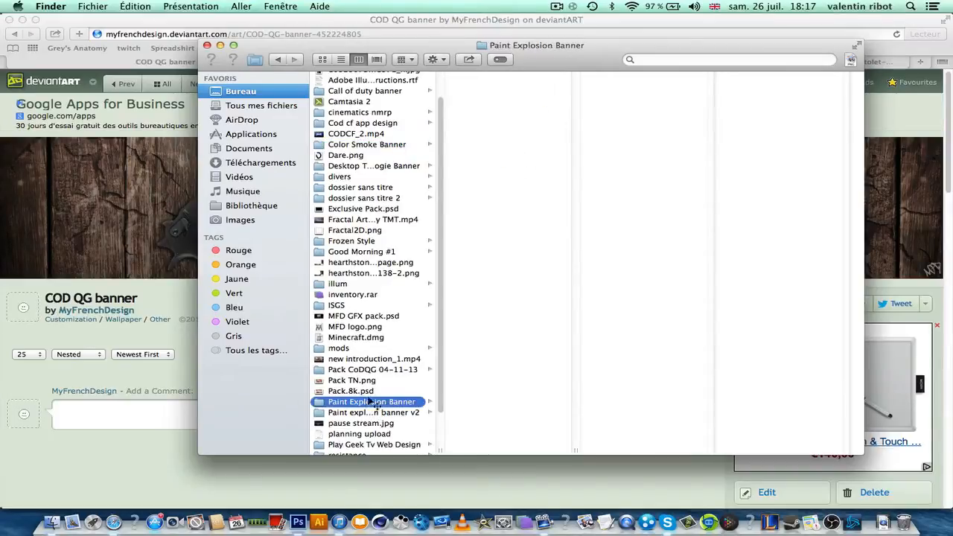
{"action": "left_click", "coordinate": [377, 61]}
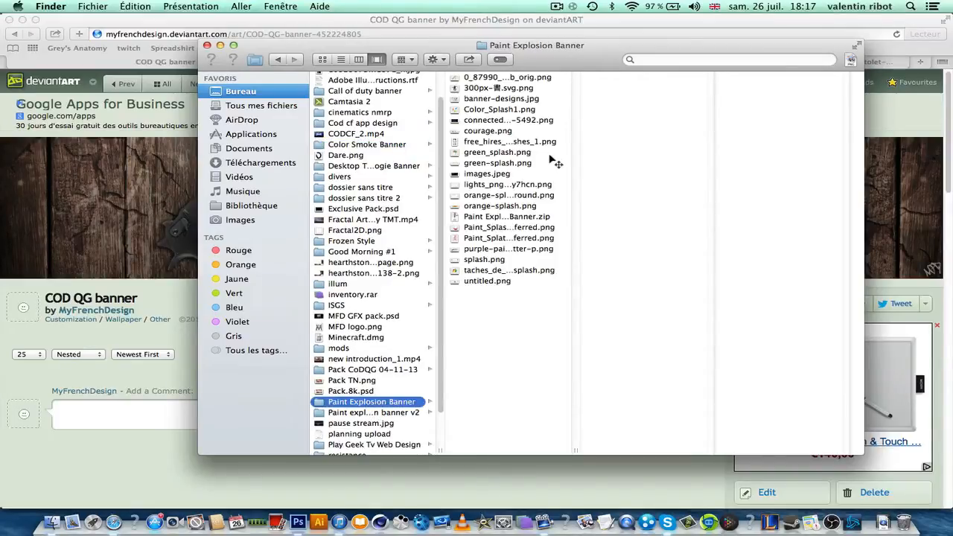
{"action": "scroll", "coordinate": [588, 167], "scroll_direction": "right", "scroll_amount": 10}
{"action": "scroll", "coordinate": [587, 167], "scroll_direction": "left", "scroll_amount": 1}
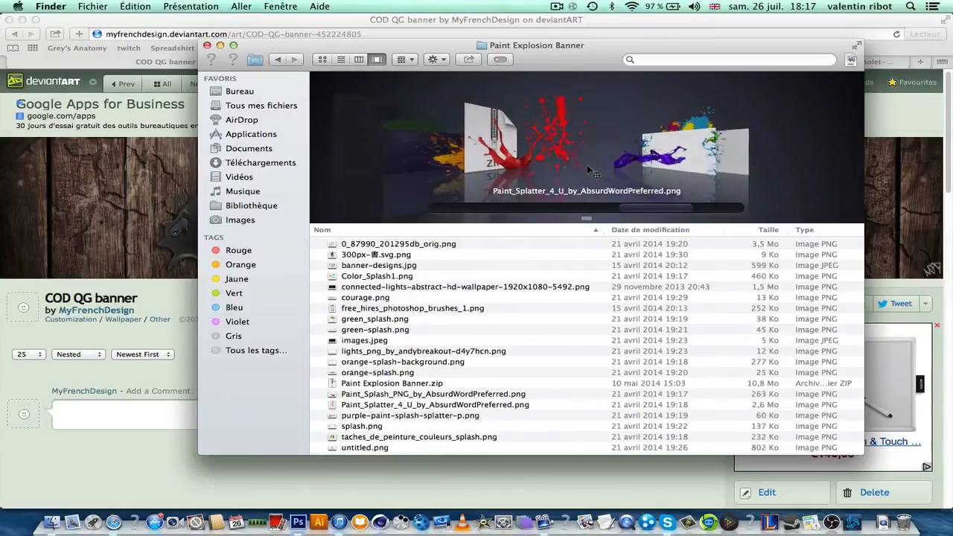
{"action": "mouse_move", "coordinate": [592, 172]}
{"action": "left_mouse_down"}
{"action": "mouse_move", "coordinate": [602, 125]}
{"action": "mouse_move", "coordinate": [143, 226]}
{"action": "left_mouse_up"}
{"action": "left_click", "coordinate": [120, 170]}
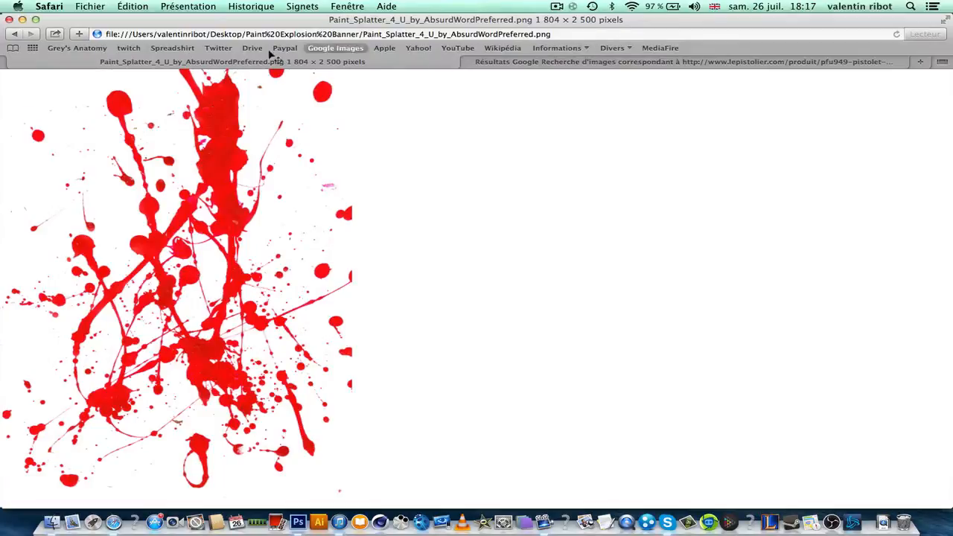
{"action": "left_click", "coordinate": [22, 19]}
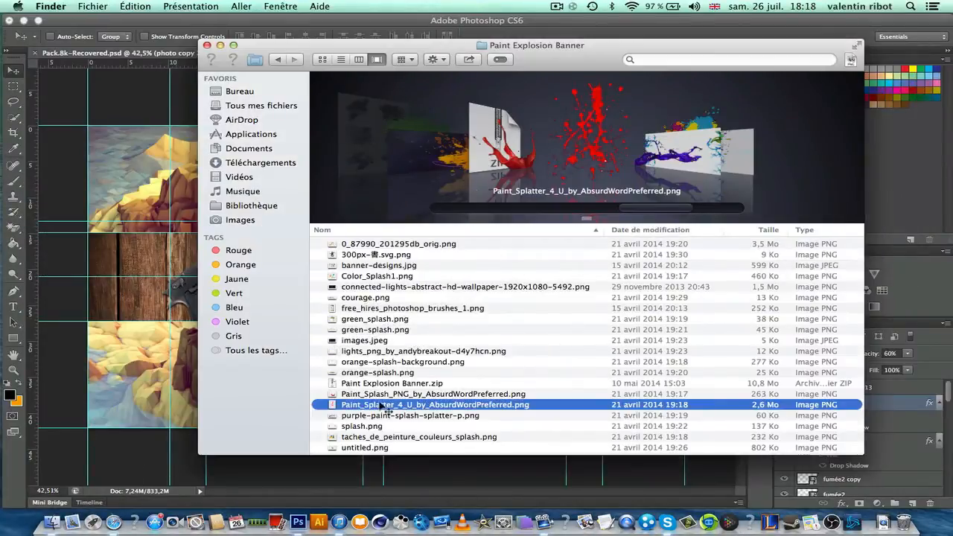
- Place Paint_Splatter_4_U_by_AbsurdWordPreferred.png into the Pack.8k-Recovered.psd banner in Photoshop and commit it at its placed size
{"action": "left_click_drag", "start_coordinate": [382, 406], "coordinate": [152, 350]}
{"action": "scroll", "coordinate": [474, 317], "scroll_direction": "up", "scroll_amount": 1}
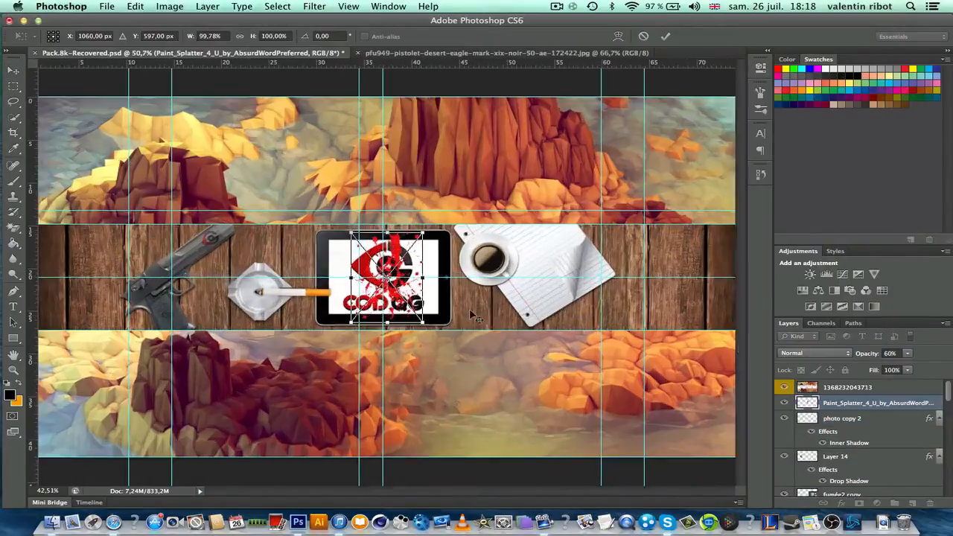
{"action": "scroll", "coordinate": [474, 316], "scroll_direction": "up", "scroll_amount": 4}
{"action": "left_click", "coordinate": [666, 36]}
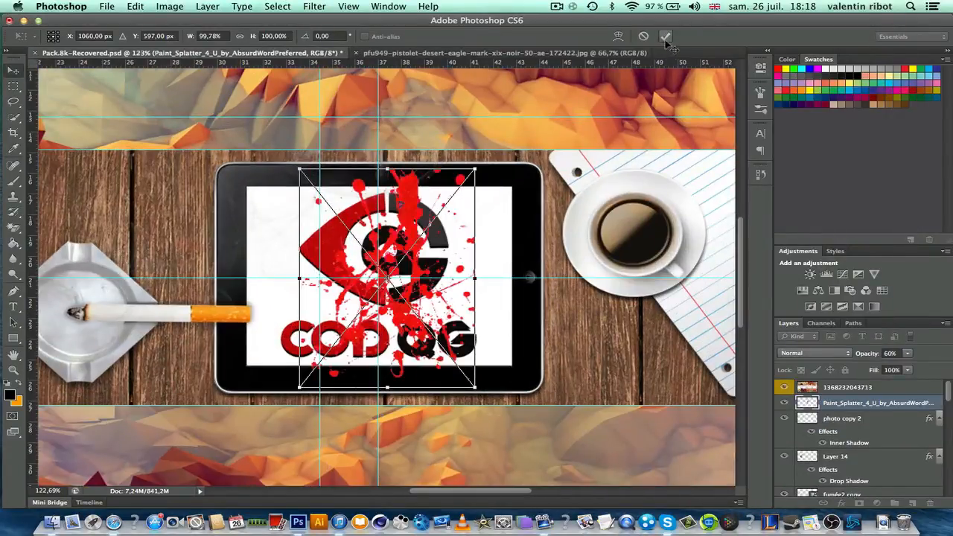
- Move the red splatter off the tablet onto the lower corner of the lined paper
{"action": "left_click_drag", "start_coordinate": [398, 279], "coordinate": [601, 358]}
{"action": "scroll", "coordinate": [707, 405], "scroll_direction": "up", "scroll_amount": 2}
{"action": "scroll", "coordinate": [708, 405], "scroll_direction": "up", "scroll_amount": 1}
{"action": "scroll", "coordinate": [548, 380], "scroll_direction": "up", "scroll_amount": 2}
- Move the splatter layer directly above feuille_papier_cahier and clip it to the paper
{"action": "scroll", "coordinate": [548, 380], "scroll_direction": "down", "scroll_amount": 1}
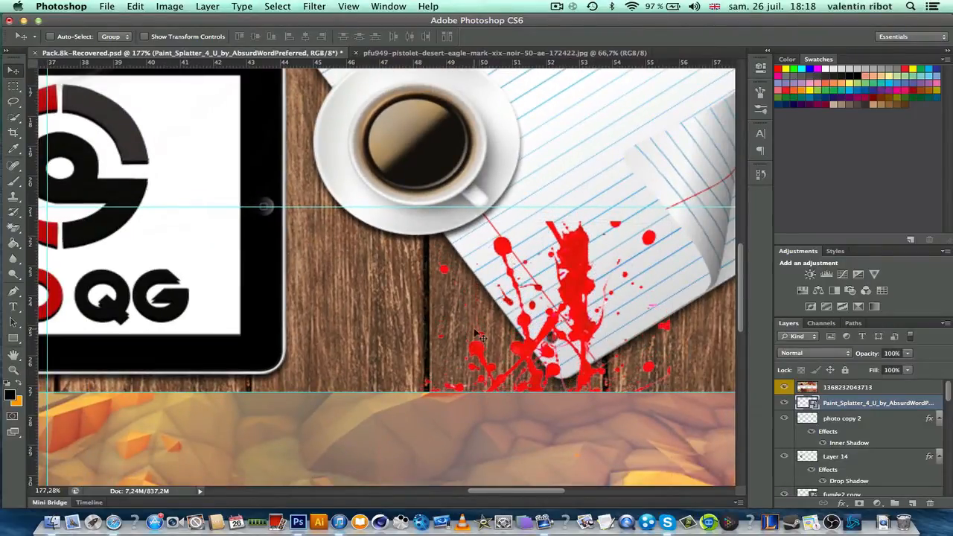
{"action": "scroll", "coordinate": [480, 337], "scroll_direction": "down", "scroll_amount": 3}
{"action": "scroll", "coordinate": [480, 338], "scroll_direction": "up", "scroll_amount": 3}
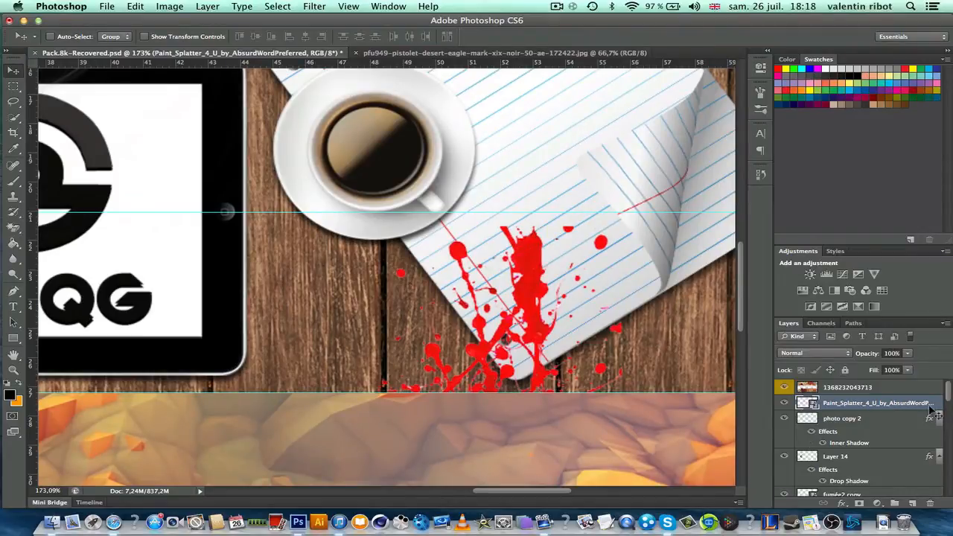
{"action": "mouse_move", "coordinate": [914, 403]}
{"action": "left_mouse_down"}
{"action": "mouse_move", "coordinate": [868, 482]}
{"action": "mouse_move", "coordinate": [862, 472]}
{"action": "mouse_move", "coordinate": [866, 520]}
{"action": "mouse_move", "coordinate": [866, 463]}
{"action": "left_mouse_up"}
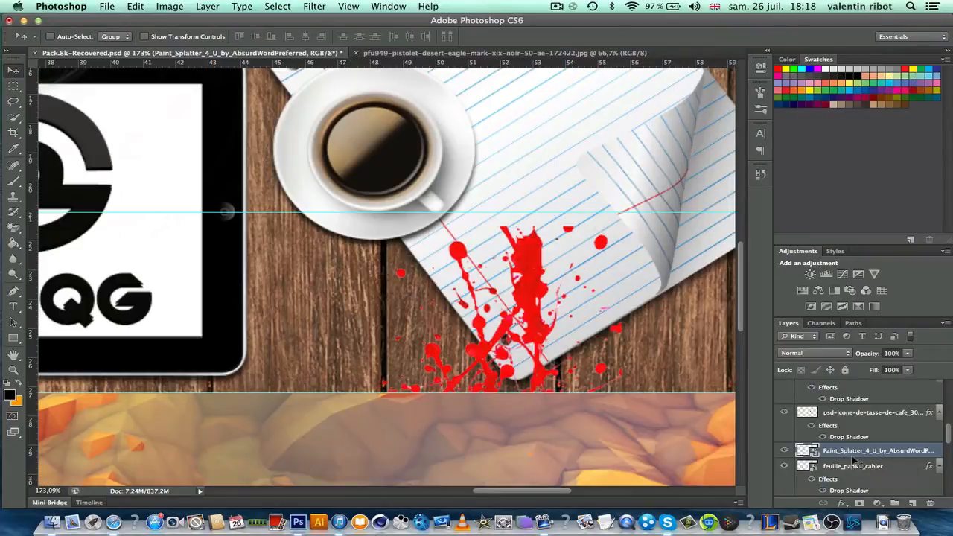
{"action": "left_click", "coordinate": [857, 461], "text": "alt"}
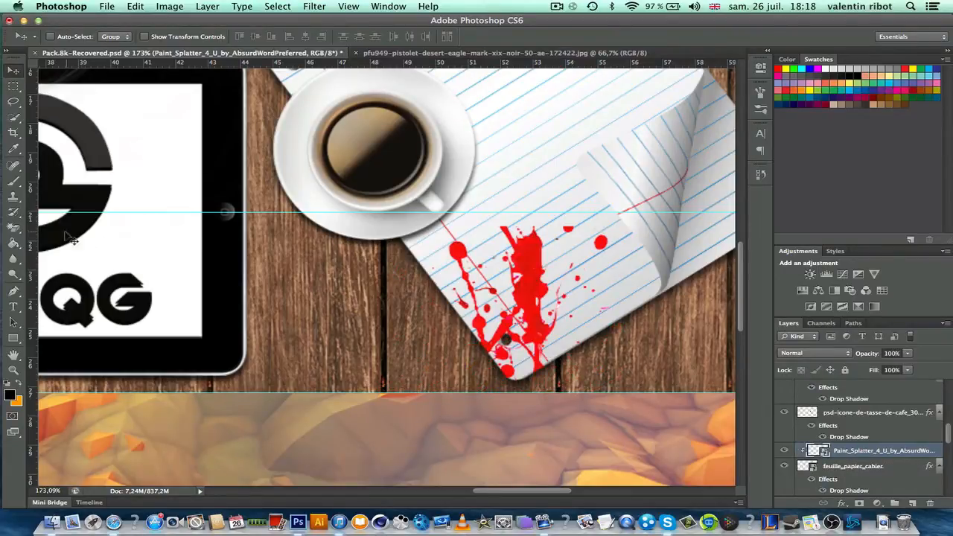
- Rasterize the splatter layer and erase the cut-off specks along its upper edge with a 13 px eraser
{"action": "left_click", "coordinate": [14, 229]}
{"action": "left_click", "coordinate": [75, 225]}
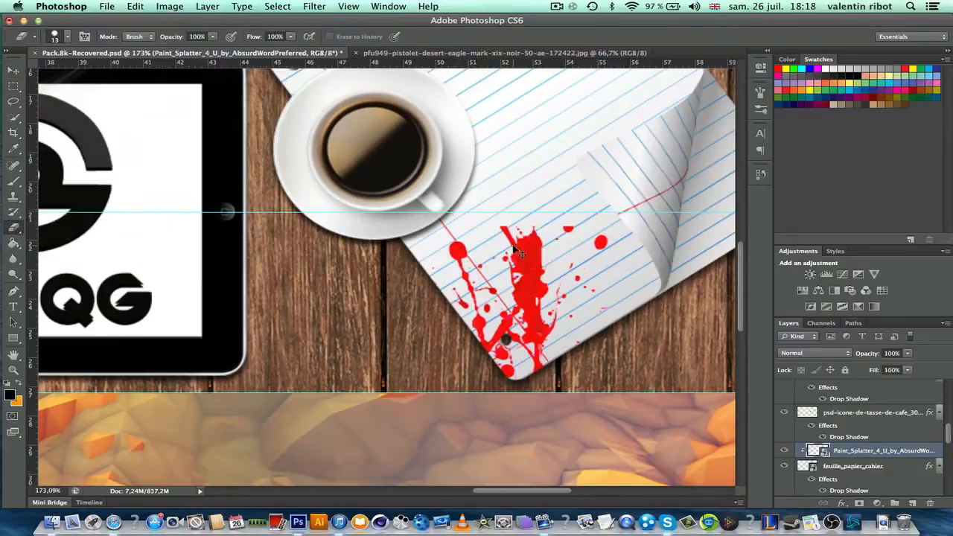
{"action": "left_click", "coordinate": [618, 282]}
{"action": "left_click", "coordinate": [580, 199]}
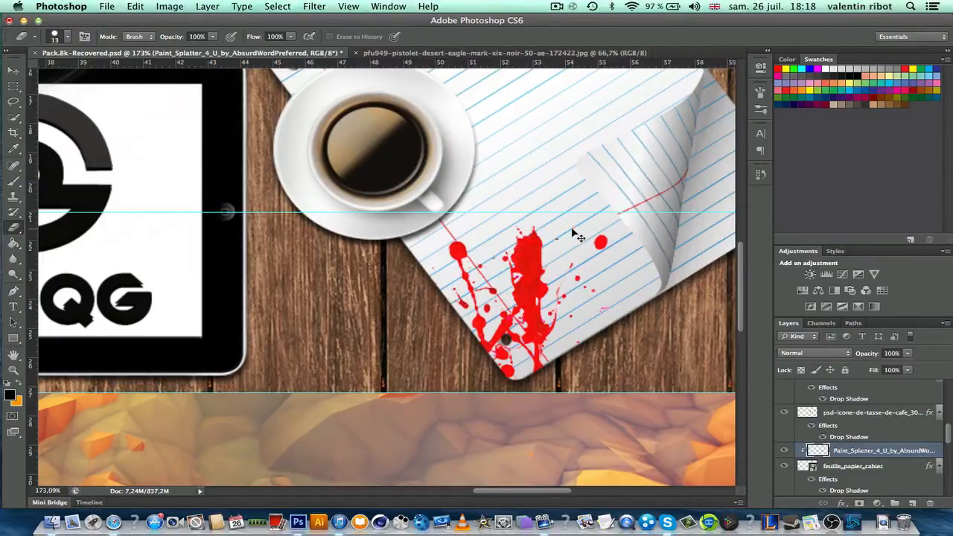
- Darken the splatter to a blood red with Hue/Saturation, setting hue to -10 and lightness to -45
{"action": "scroll", "coordinate": [525, 363], "scroll_direction": "down", "scroll_amount": 5}
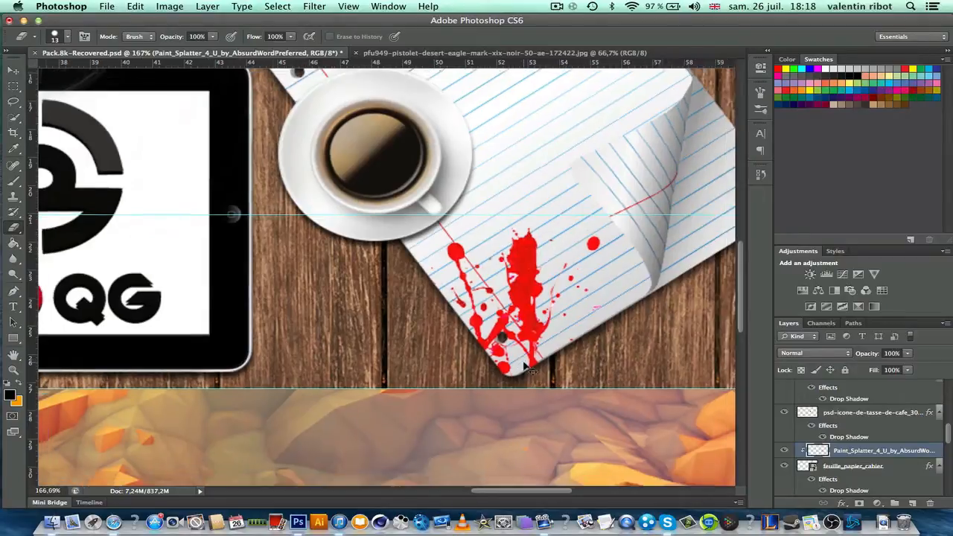
{"action": "left_click", "coordinate": [182, 6]}
{"action": "mouse_move", "coordinate": [191, 45]}
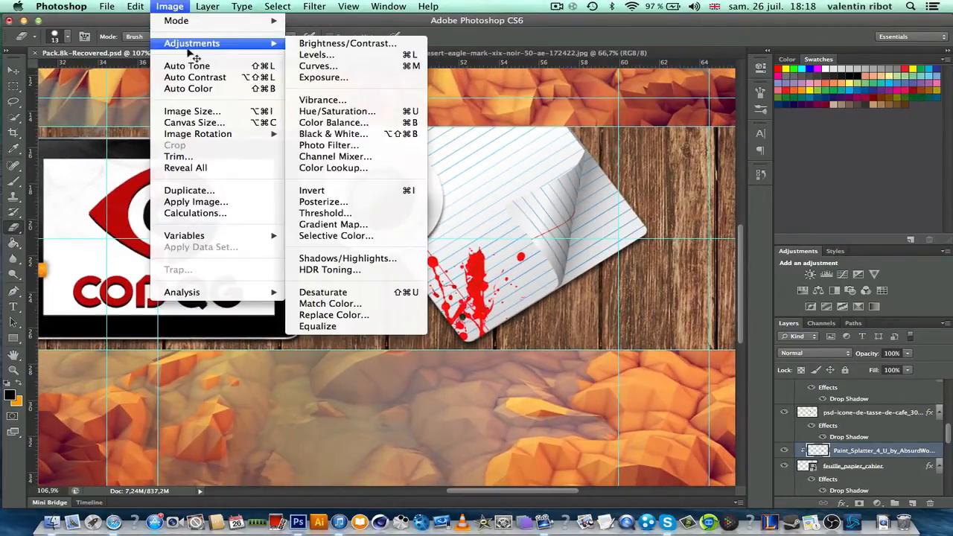
{"action": "left_click", "coordinate": [363, 113]}
{"action": "left_click_drag", "start_coordinate": [482, 147], "coordinate": [817, 154]}
{"action": "left_click_drag", "start_coordinate": [768, 292], "coordinate": [738, 293]}
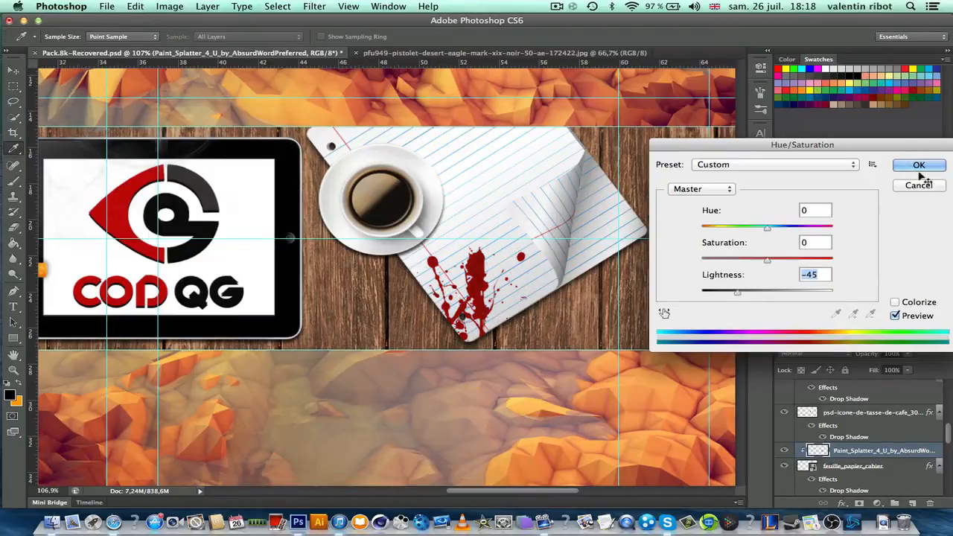
{"action": "left_click_drag", "start_coordinate": [767, 227], "coordinate": [752, 231]}
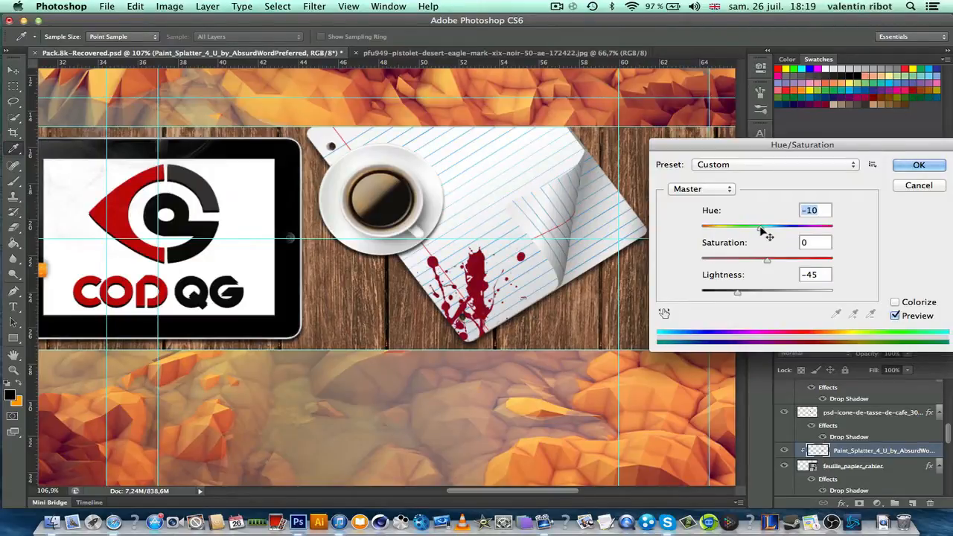
{"action": "left_click", "coordinate": [921, 165]}
{"action": "key", "text": "e"}
- Duplicate the splatter onto the pistol's barrel and stack the copy's layer above photo copy 2
{"action": "scroll", "coordinate": [417, 268], "scroll_direction": "up", "scroll_amount": 5}
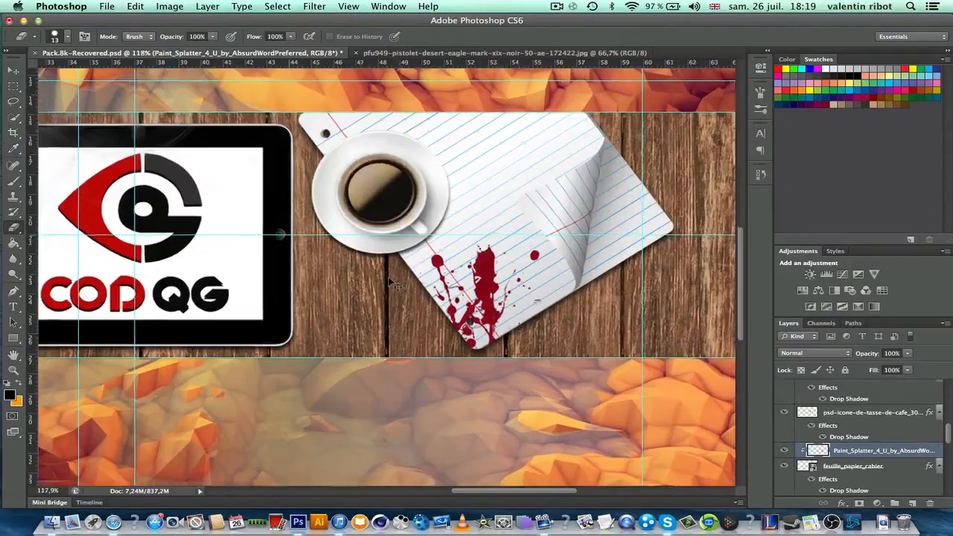
{"action": "scroll", "coordinate": [566, 343], "scroll_direction": "down", "scroll_amount": 8}
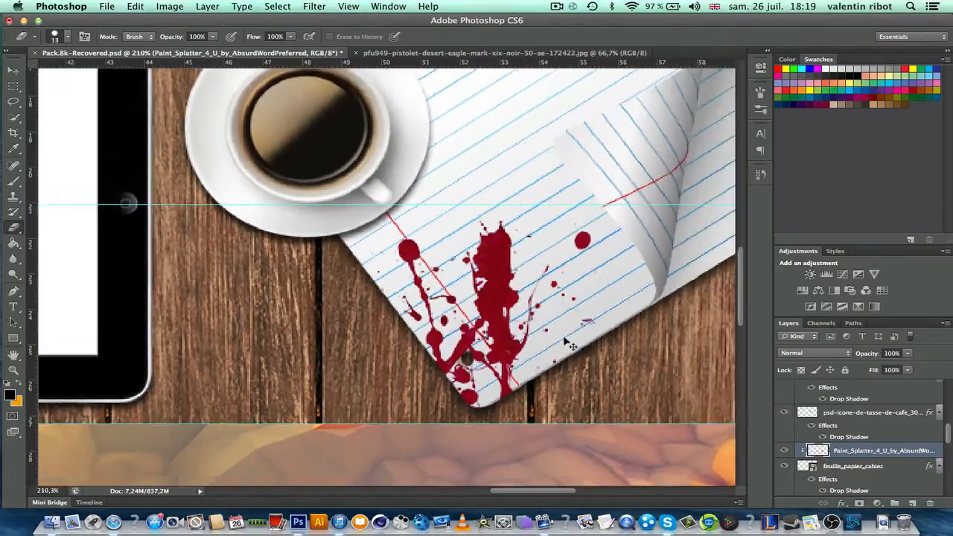
{"action": "scroll", "coordinate": [564, 336], "scroll_direction": "up", "scroll_amount": 3}
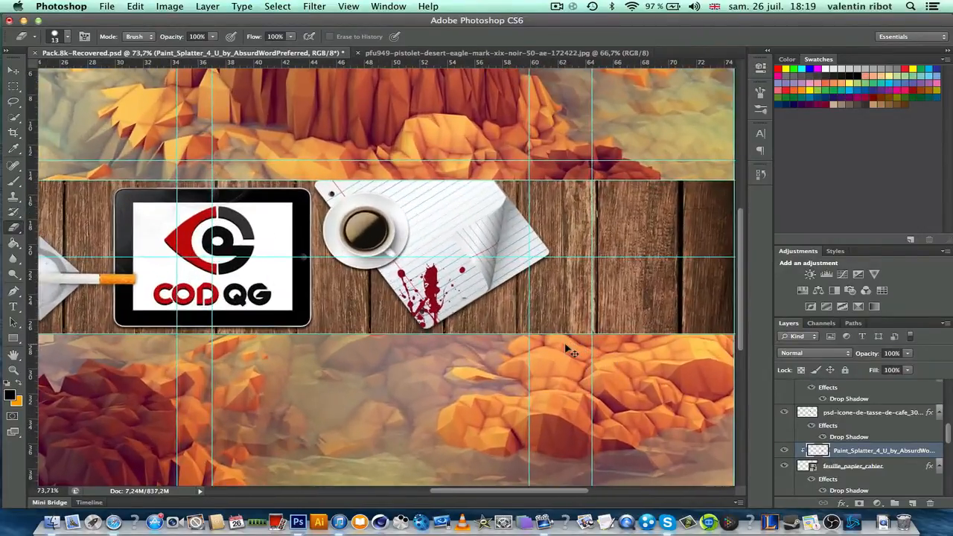
{"action": "key", "text": "super+j"}
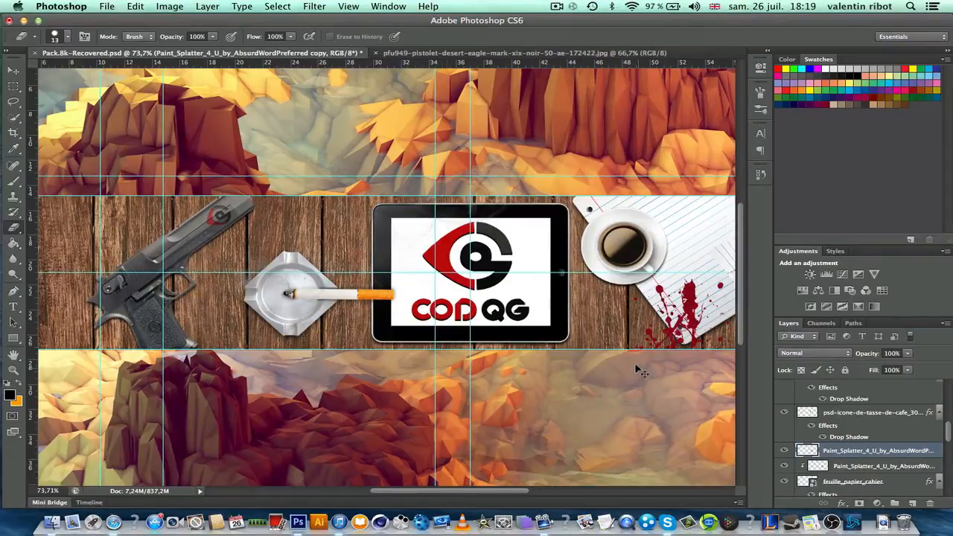
{"action": "left_click", "coordinate": [14, 70]}
{"action": "left_click_drag", "start_coordinate": [681, 329], "coordinate": [222, 213]}
{"action": "mouse_move", "coordinate": [885, 448]}
{"action": "left_mouse_down"}
{"action": "mouse_move", "coordinate": [857, 275]}
{"action": "mouse_move", "coordinate": [849, 448]}
{"action": "mouse_move", "coordinate": [844, 396]}
{"action": "left_mouse_up"}
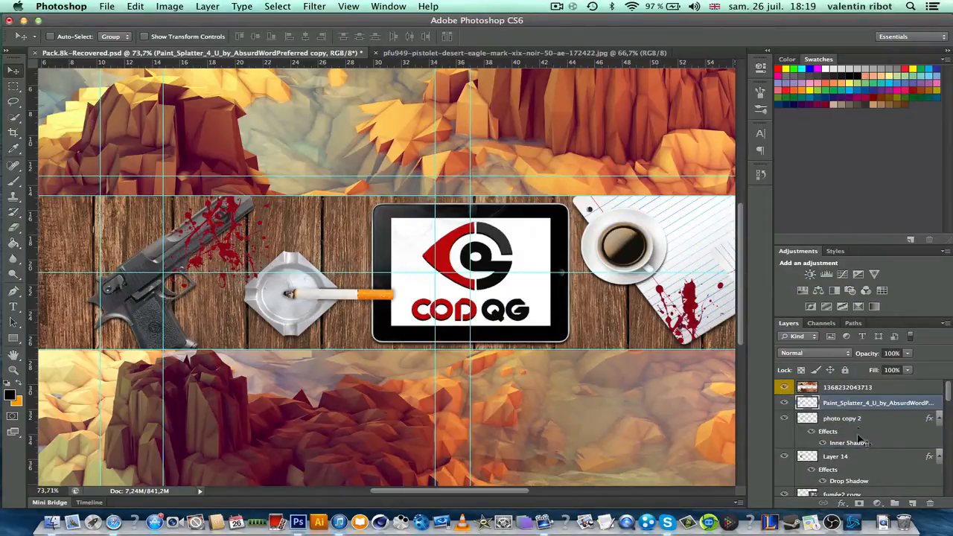
- Merge the emblem layer photo copy 2 with the pistol's Layer 14 into one layer
{"action": "left_click", "coordinate": [849, 419]}
{"action": "left_click", "coordinate": [864, 455], "text": "shift"}
{"action": "key", "text": "super+e"}
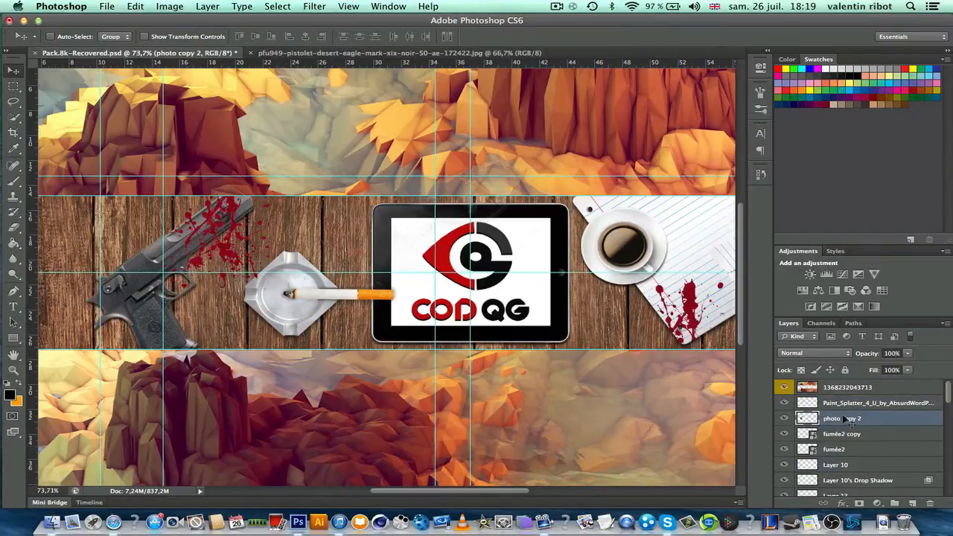
- Clip the paint splatter copy to the pistol's merged layer, photo copy 2
{"action": "left_click", "coordinate": [844, 411], "text": "alt"}
{"action": "scroll", "coordinate": [224, 232], "scroll_direction": "up", "scroll_amount": 8}
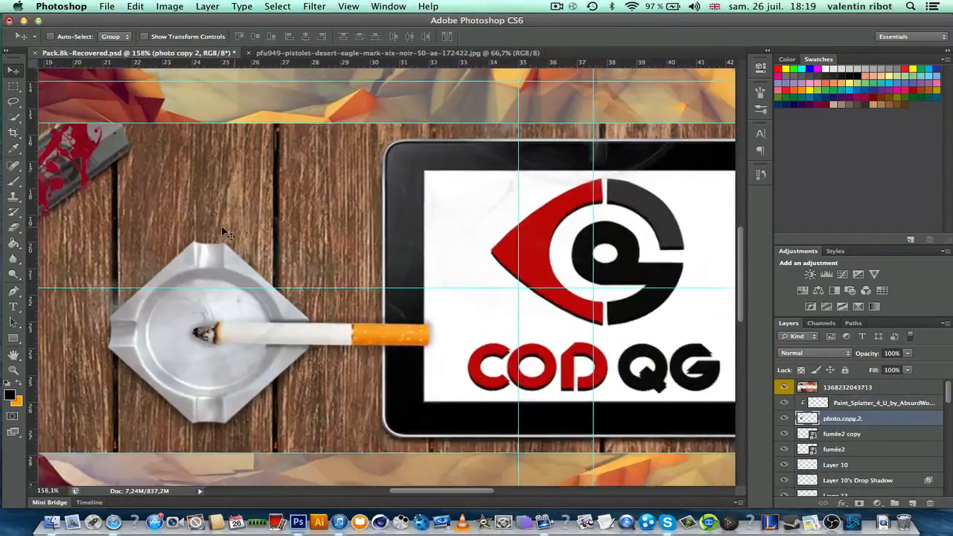
{"action": "scroll", "coordinate": [224, 232], "scroll_direction": "up", "scroll_amount": 3}
{"action": "scroll", "coordinate": [224, 233], "scroll_direction": "left", "scroll_amount": 5}
{"action": "scroll", "coordinate": [237, 234], "scroll_direction": "left", "scroll_amount": 2}
{"action": "scroll", "coordinate": [245, 238], "scroll_direction": "left", "scroll_amount": 2}
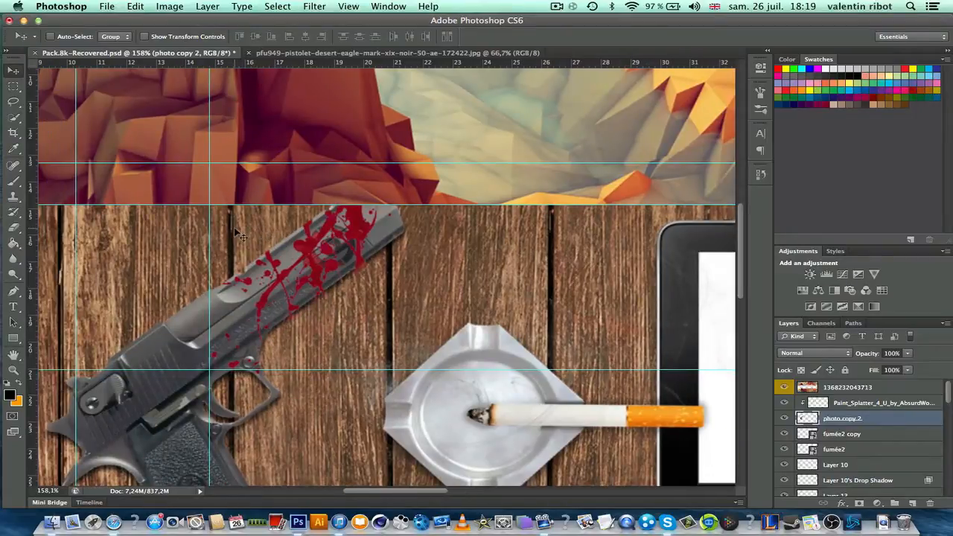
{"action": "scroll", "coordinate": [328, 265], "scroll_direction": "up", "scroll_amount": 3}
- Move the clipped splatter toward the pistol's muzzle beside the emblem and set its blend mode to Overlay
{"action": "left_click", "coordinate": [881, 406]}
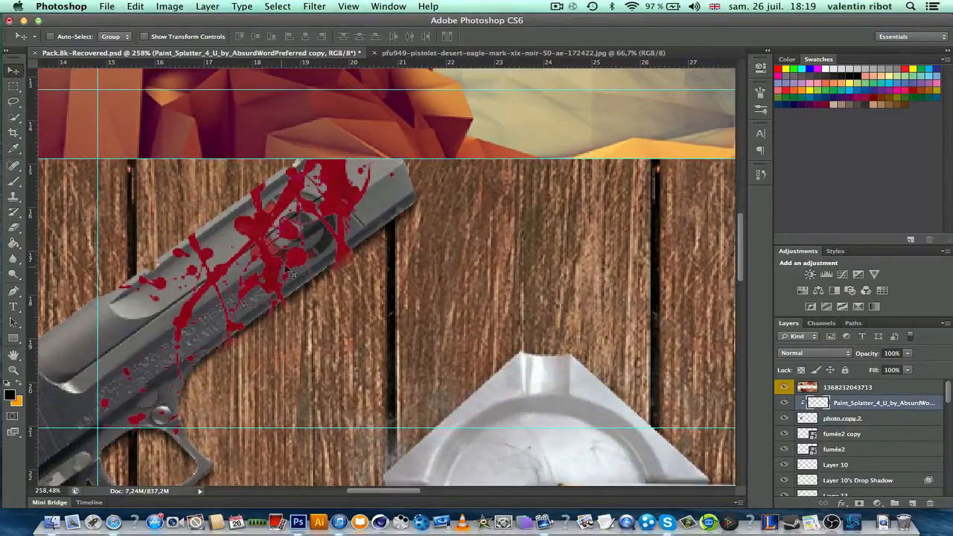
{"action": "mouse_move", "coordinate": [292, 251]}
{"action": "left_mouse_down"}
{"action": "mouse_move", "coordinate": [329, 232]}
{"action": "mouse_move", "coordinate": [387, 239]}
{"action": "mouse_move", "coordinate": [449, 229]}
{"action": "left_mouse_up"}
{"action": "left_click", "coordinate": [794, 354]}
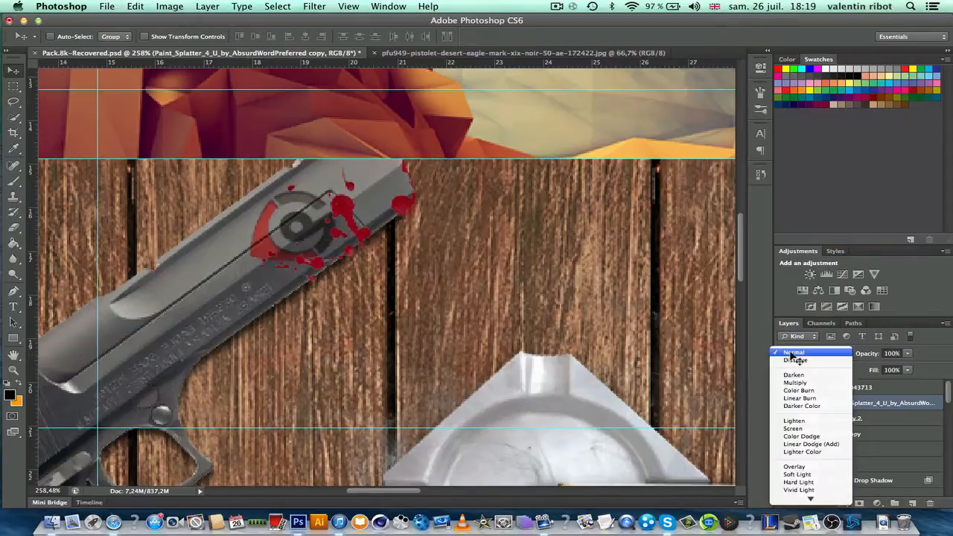
{"action": "left_click", "coordinate": [510, 336]}
{"action": "key", "text": "shift+alt+o"}
{"action": "left_click_drag", "start_coordinate": [425, 244], "coordinate": [449, 234]}
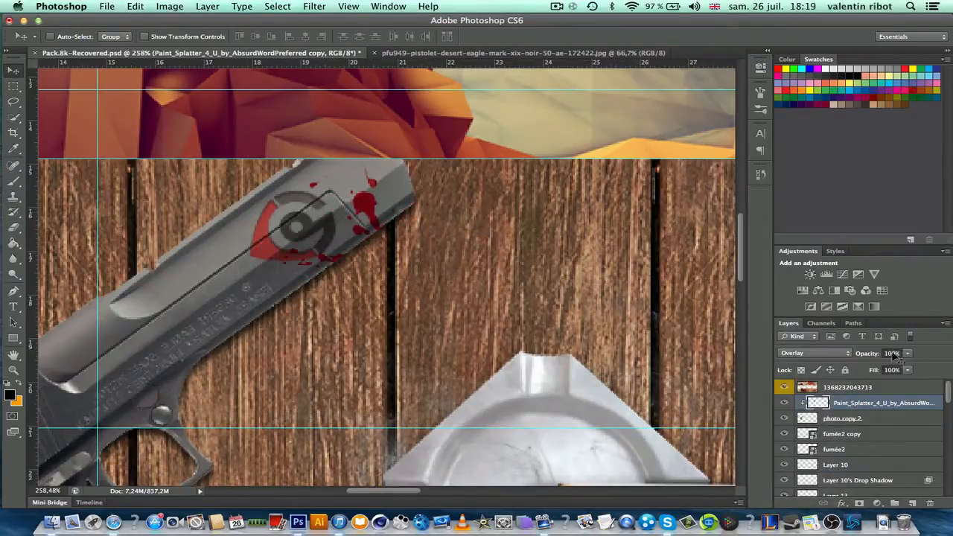
- Set the pistol splatter's opacity to 80% and reposition it over the emblem and the muzzle
{"action": "left_click_drag", "start_coordinate": [895, 355], "coordinate": [786, 355]}
{"action": "type", "text": "40"}
{"action": "type", "text": "80"}
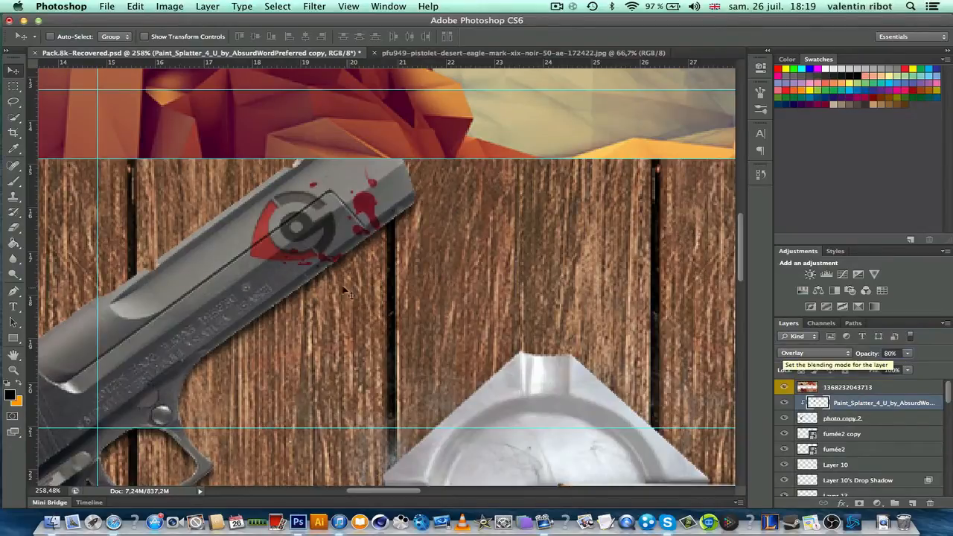
{"action": "mouse_move", "coordinate": [317, 254]}
{"action": "left_mouse_down"}
{"action": "mouse_move", "coordinate": [278, 281]}
{"action": "mouse_move", "coordinate": [286, 277]}
{"action": "left_mouse_up"}
{"action": "scroll", "coordinate": [286, 277], "scroll_direction": "down", "scroll_amount": 9}
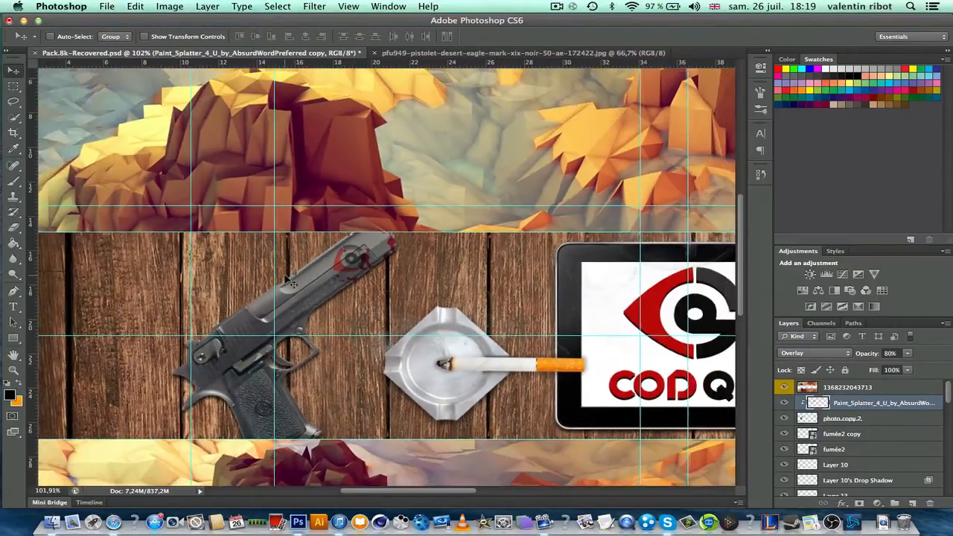
{"action": "scroll", "coordinate": [288, 281], "scroll_direction": "down", "scroll_amount": 4}
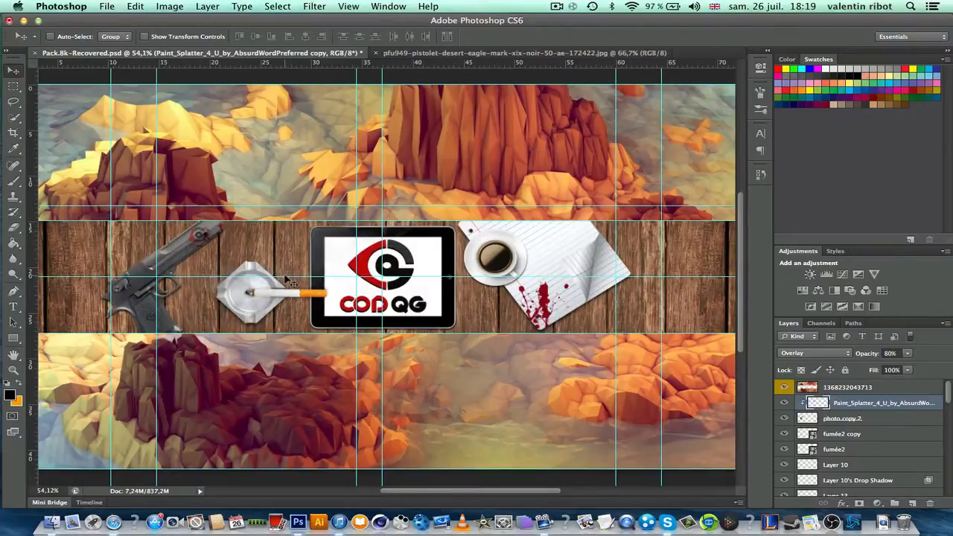
{"action": "scroll", "coordinate": [383, 281], "scroll_direction": "up", "scroll_amount": 3}
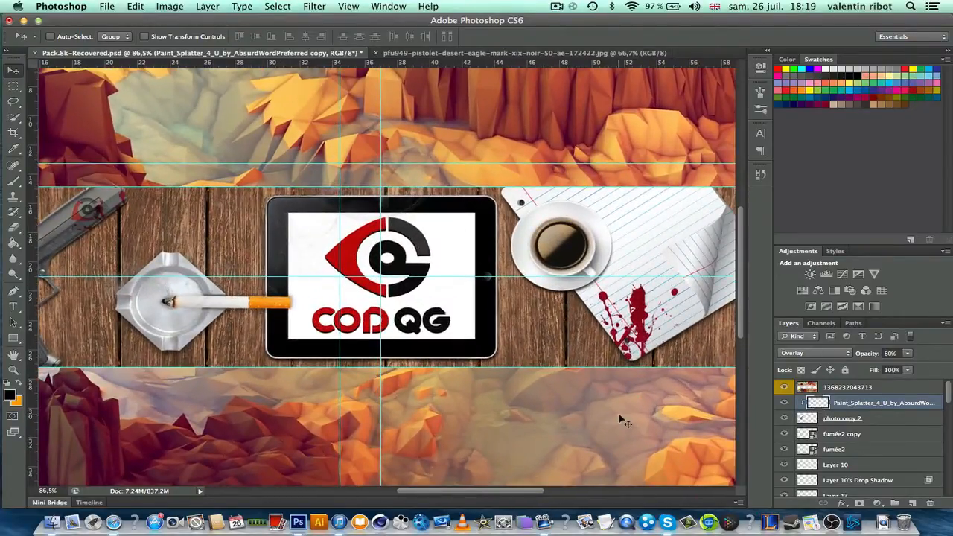
- Switch to Finder and look through the banner asset folders on the desktop
{"action": "left_click", "coordinate": [52, 523]}
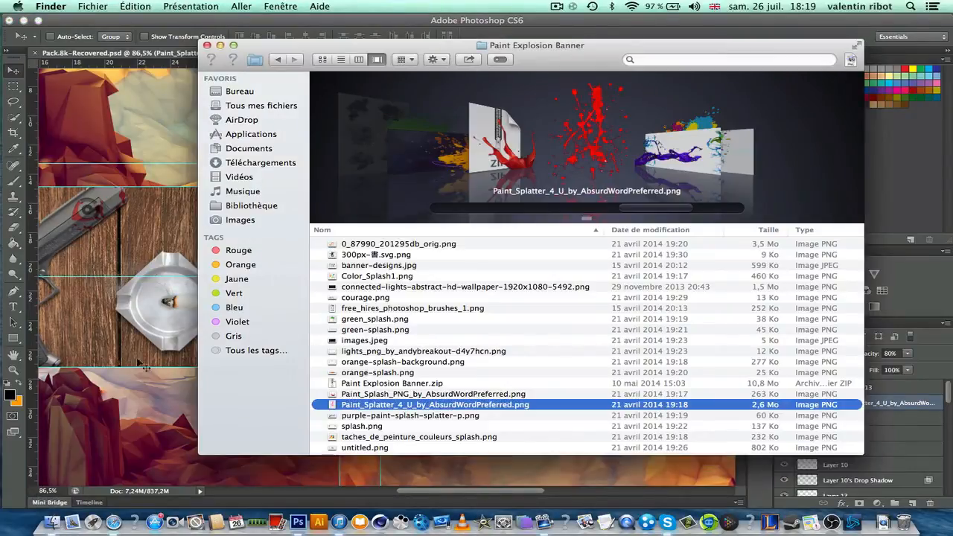
{"action": "left_click", "coordinate": [278, 61]}
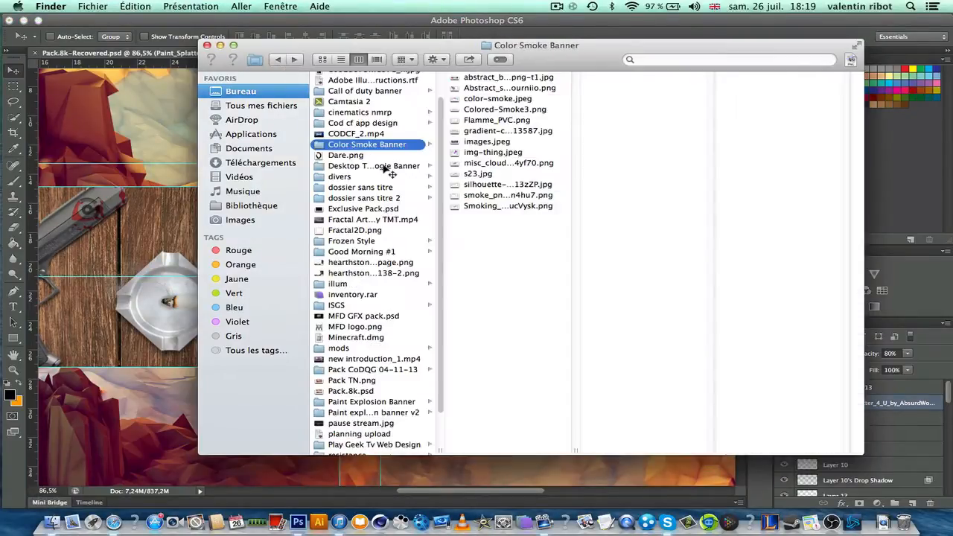
{"action": "left_click", "coordinate": [220, 45]}
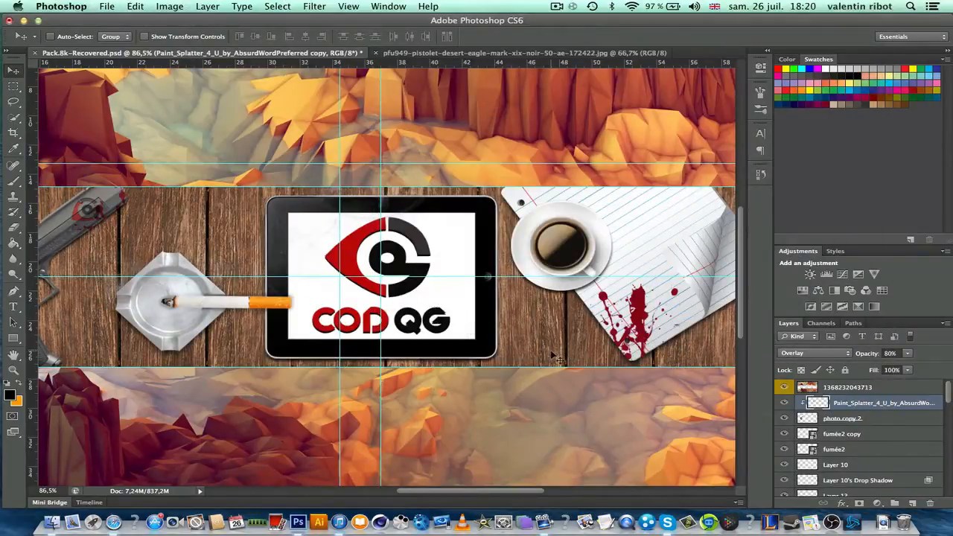
- Add a Gradient Map adjustment layer above the pistol splatter using the vampire gradient preset
{"action": "scroll", "coordinate": [558, 360], "scroll_direction": "down", "scroll_amount": 6}
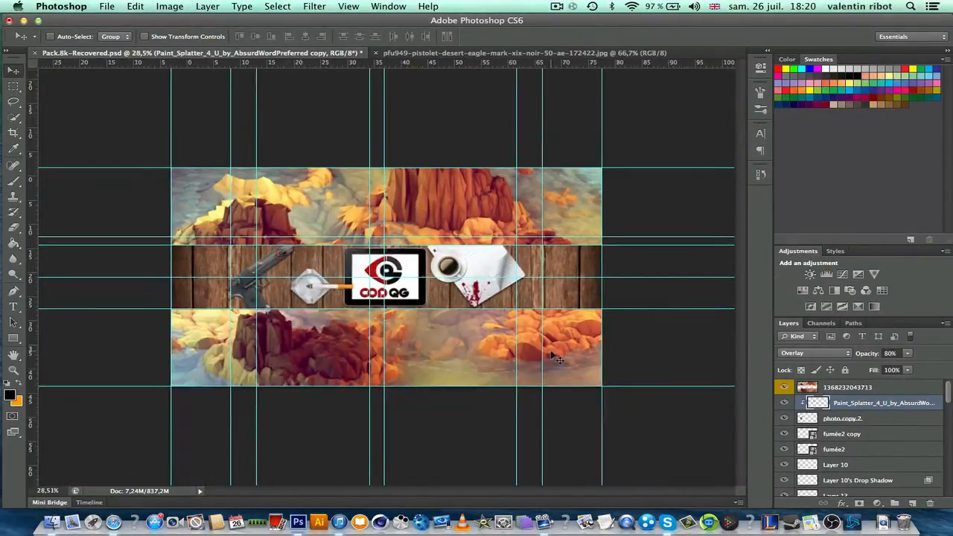
{"action": "scroll", "coordinate": [557, 360], "scroll_direction": "up", "scroll_amount": 4}
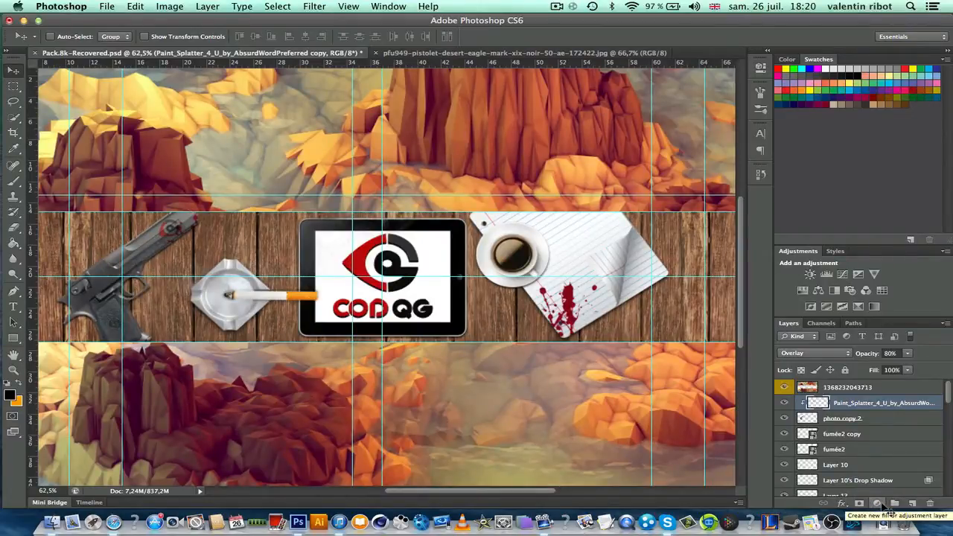
{"action": "left_click", "coordinate": [879, 504]}
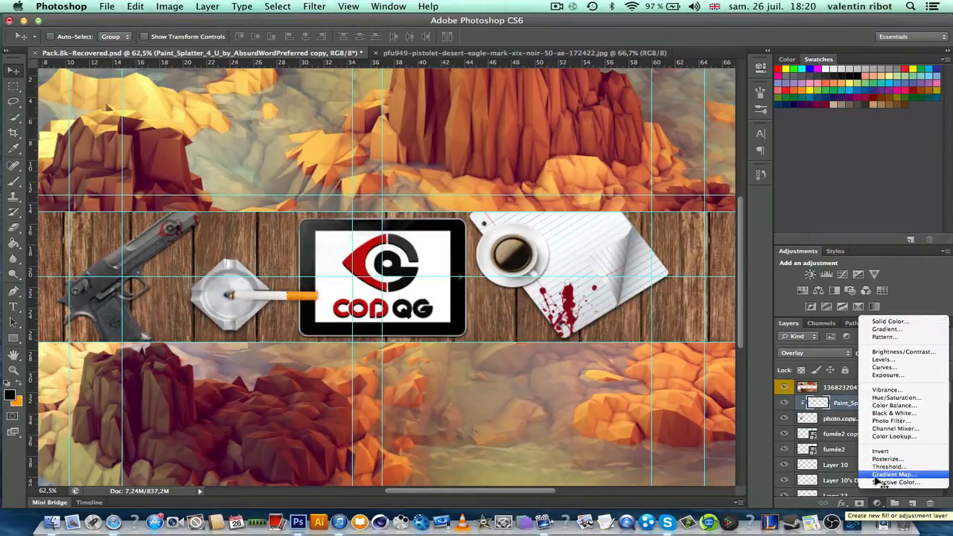
{"action": "left_click", "coordinate": [879, 476]}
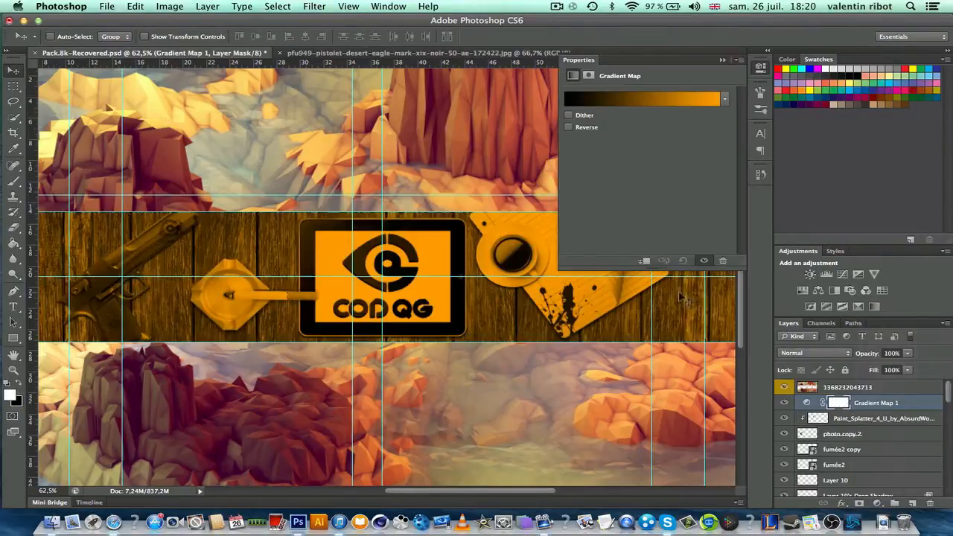
{"action": "left_click", "coordinate": [618, 101]}
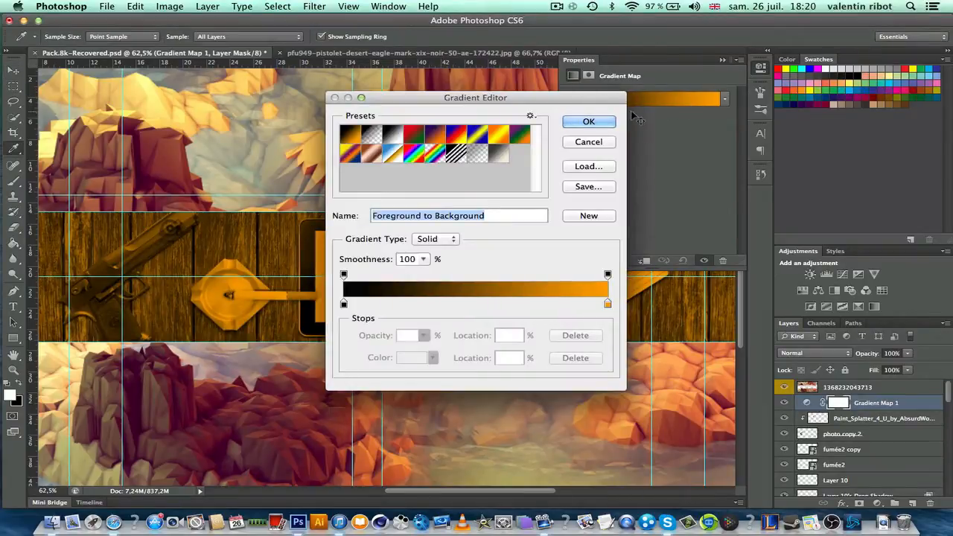
{"action": "left_click", "coordinate": [500, 154]}
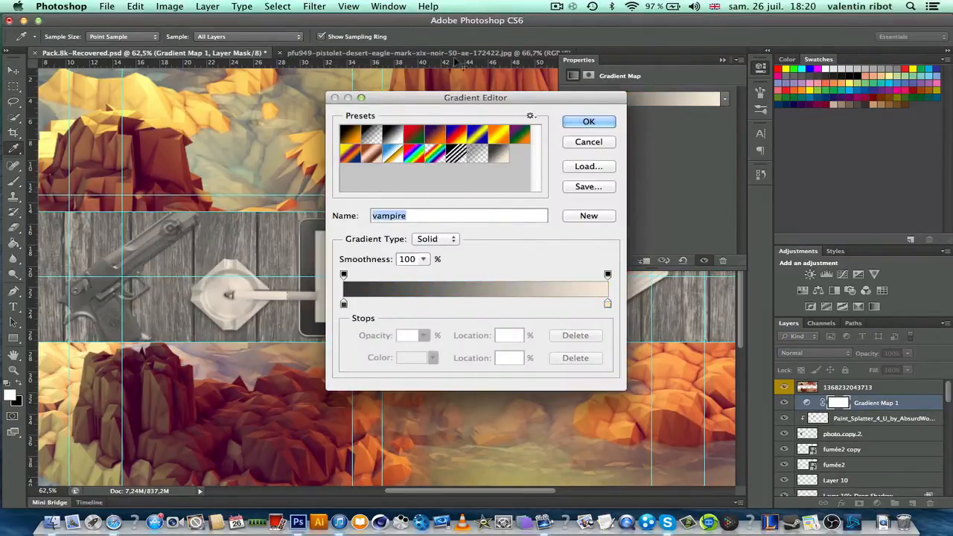
{"action": "left_click_drag", "start_coordinate": [421, 98], "coordinate": [533, 99]}
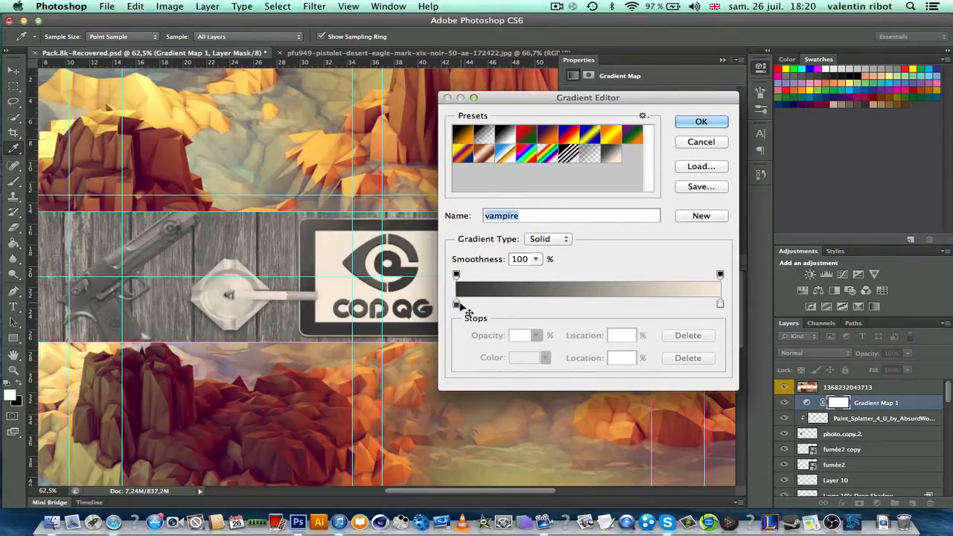
- Check the colors of the gradient's dark and light stops and accept the gradient
{"action": "left_click", "coordinate": [456, 304]}
{"action": "double_click", "coordinate": [457, 304]}
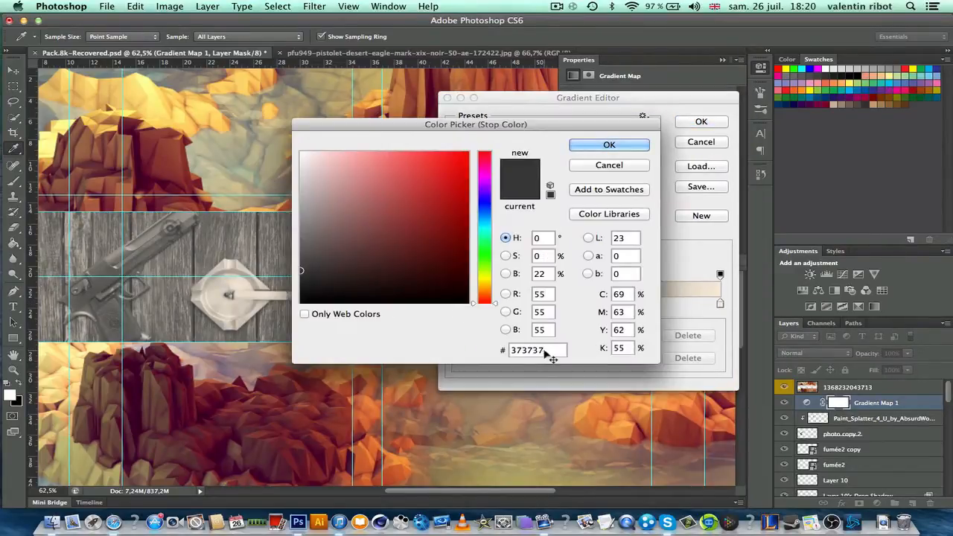
{"action": "left_click", "coordinate": [609, 145]}
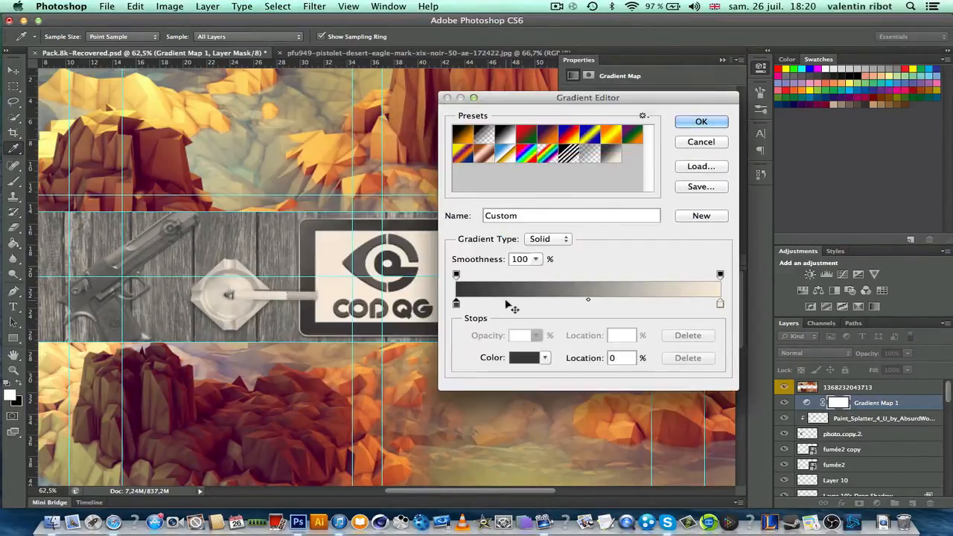
{"action": "double_click", "coordinate": [720, 304]}
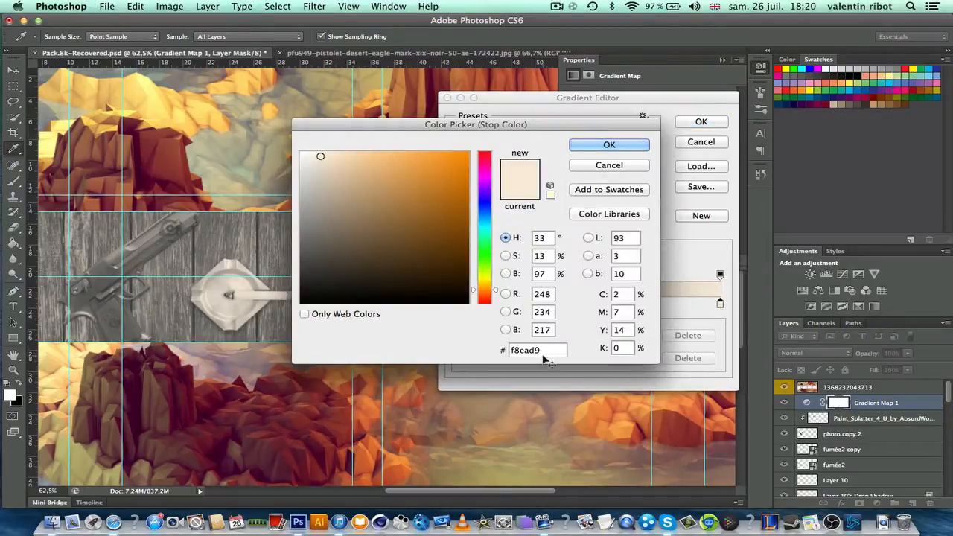
{"action": "left_click", "coordinate": [596, 148]}
{"action": "left_click", "coordinate": [701, 121]}
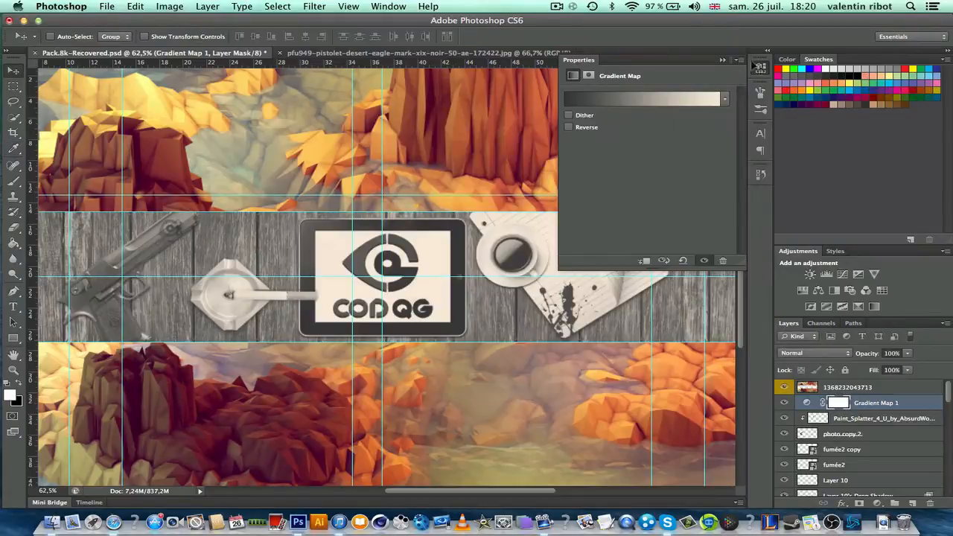
- Try Color Dodge as the Gradient Map's blend mode, and switch it to Overlay instead
{"action": "left_click", "coordinate": [761, 67]}
{"action": "left_click", "coordinate": [808, 354]}
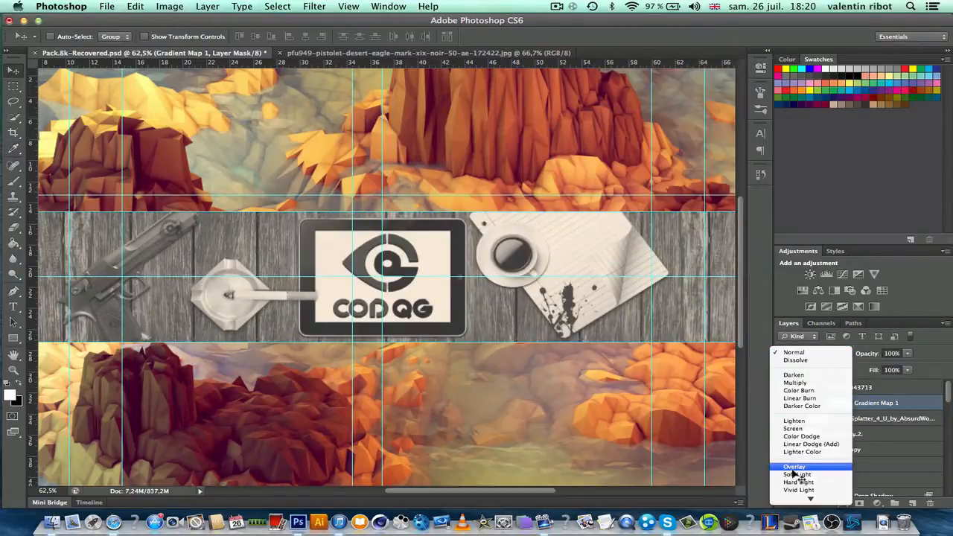
{"action": "left_click", "coordinate": [803, 436]}
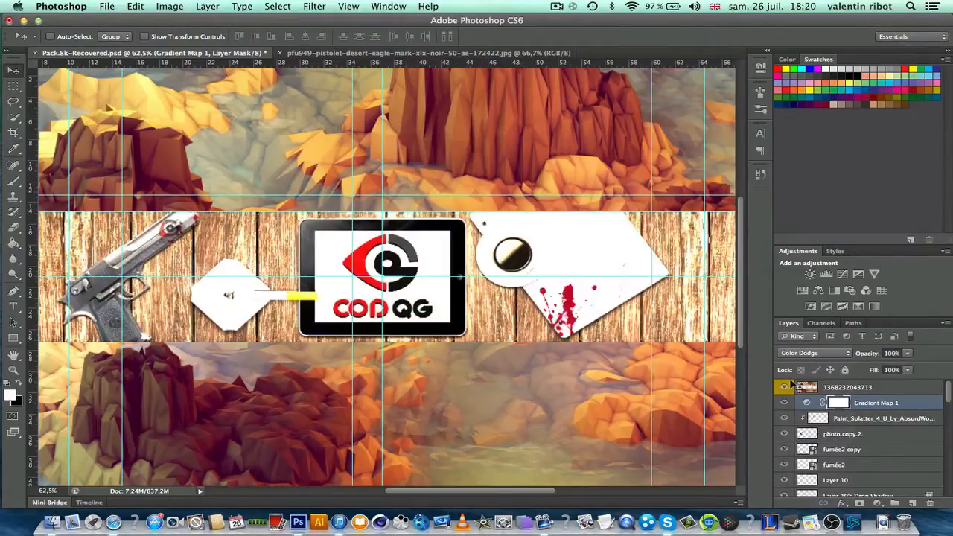
{"action": "left_click", "coordinate": [811, 353]}
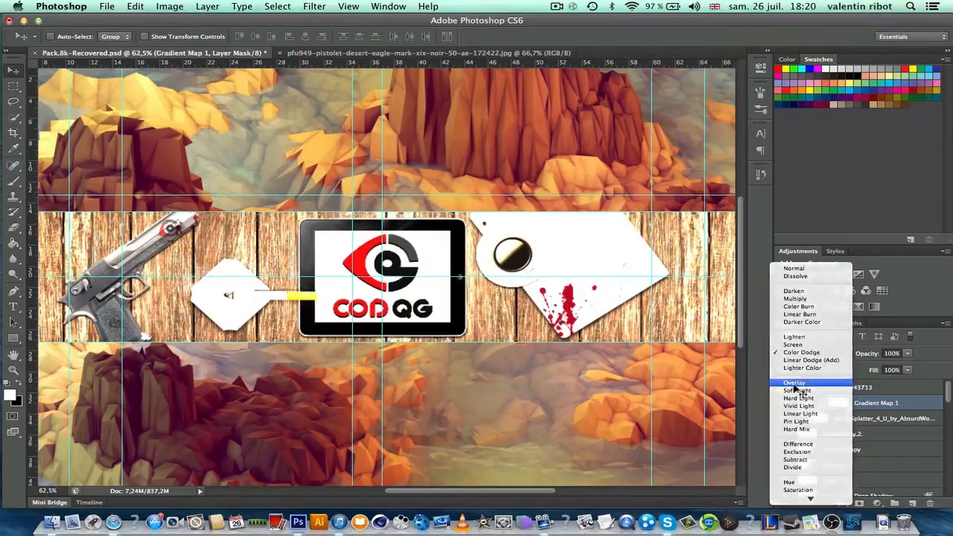
{"action": "left_click", "coordinate": [805, 390]}
{"action": "scroll", "coordinate": [468, 298], "scroll_direction": "down", "scroll_amount": 10}
{"action": "scroll", "coordinate": [468, 298], "scroll_direction": "up", "scroll_amount": 10}
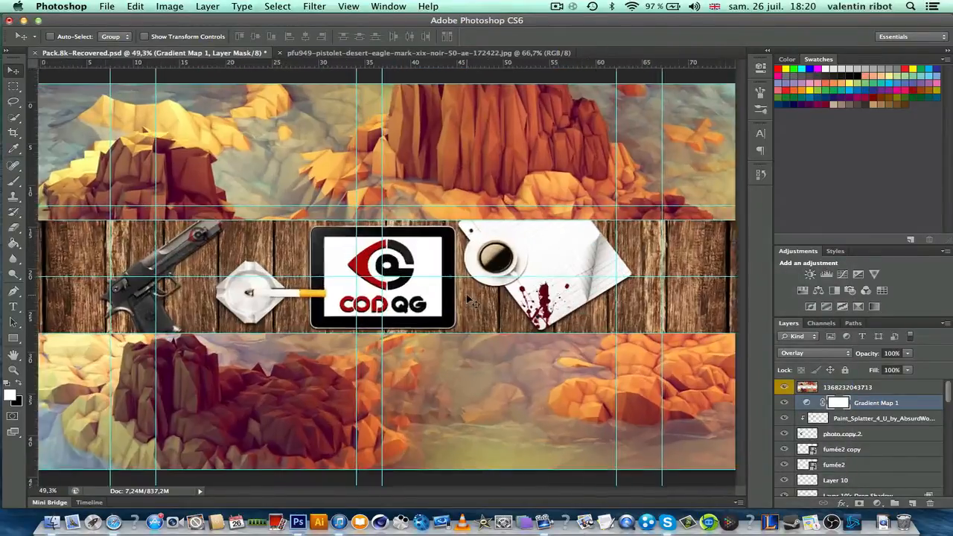
- Try lower opacities for the Gradient Map layer, starting at 50% and ending at 30%
{"action": "left_click", "coordinate": [892, 354]}
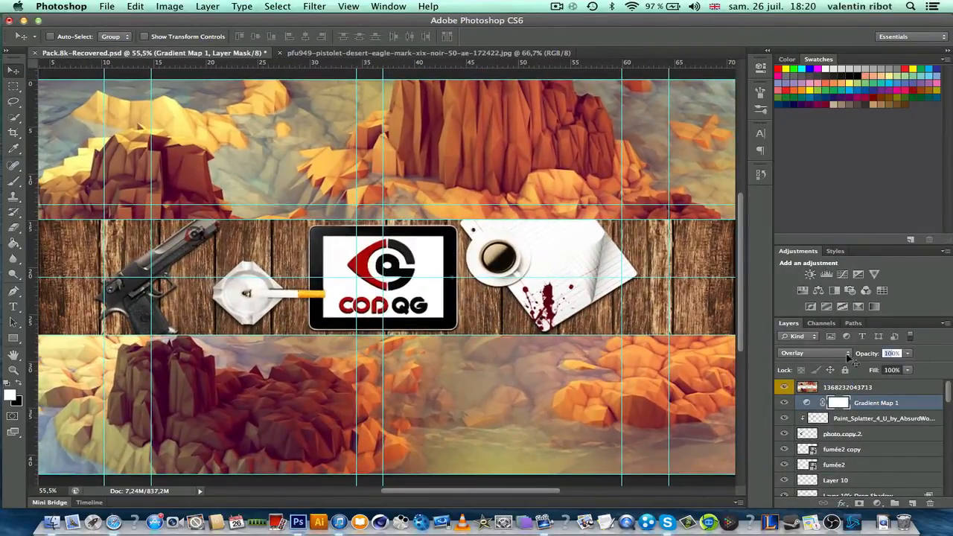
{"action": "type", "text": "50"}
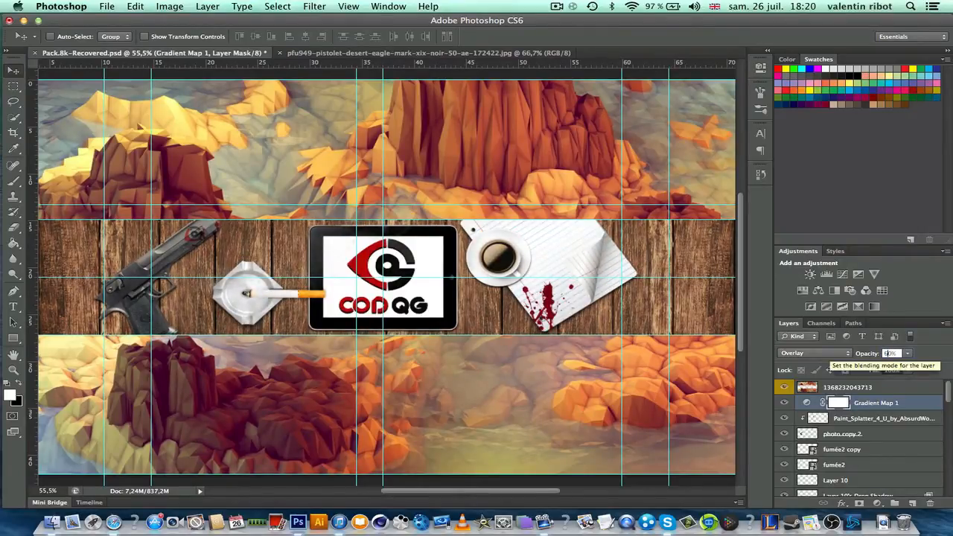
{"action": "key", "text": "BackSpace"}
{"action": "type", "text": "2"}
{"action": "type", "text": "3"}
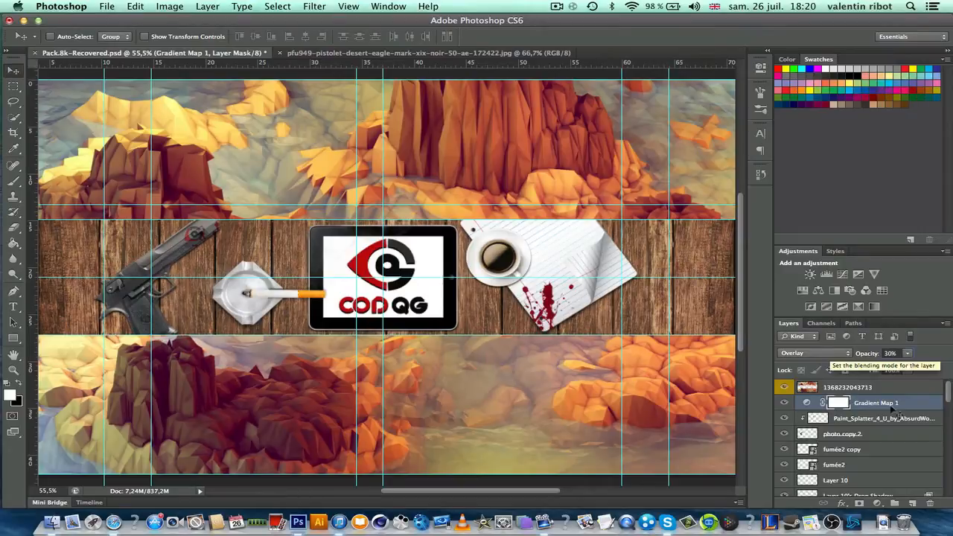
- Add a Vibrance adjustment layer above the Gradient Map with vibrance set to -29
{"action": "left_click", "coordinate": [877, 503]}
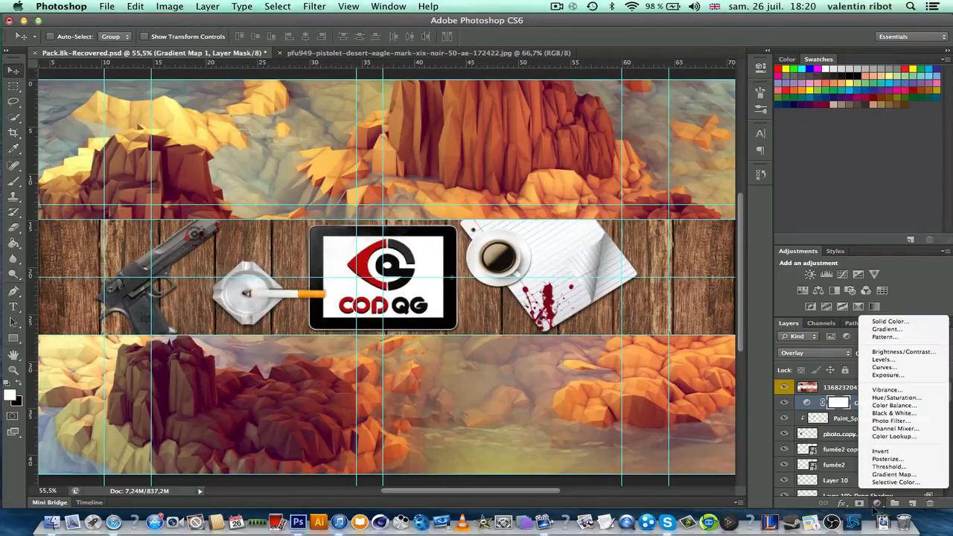
{"action": "left_click", "coordinate": [877, 396]}
{"action": "left_click_drag", "start_coordinate": [648, 107], "coordinate": [629, 117]}
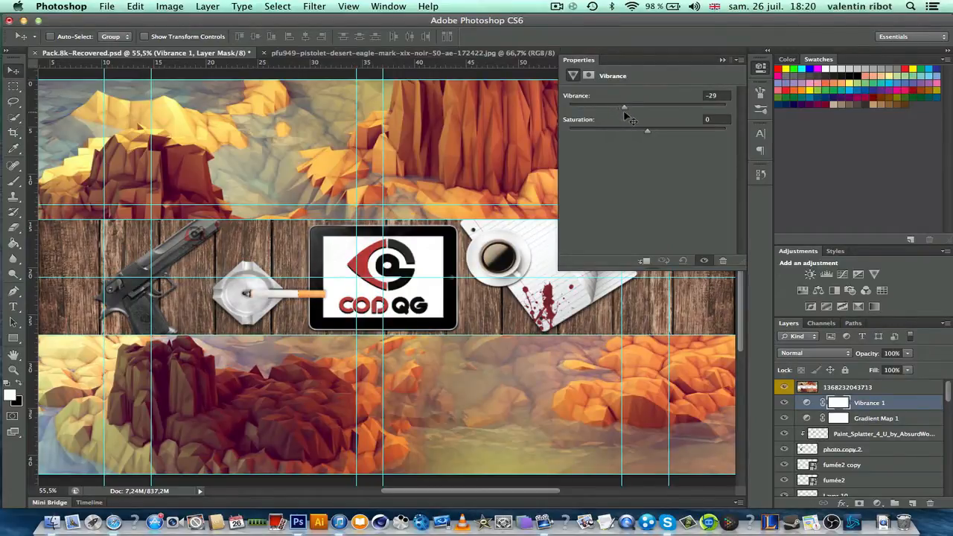
{"action": "left_click", "coordinate": [759, 69]}
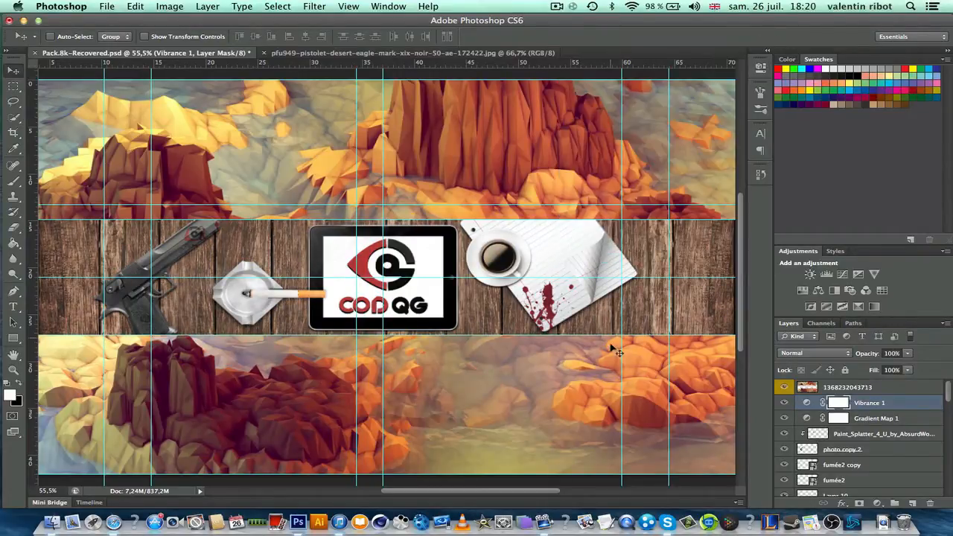
- Set the Gradient Map layer's opacity to 40%
{"action": "left_click", "coordinate": [864, 419]}
{"action": "left_click", "coordinate": [889, 355]}
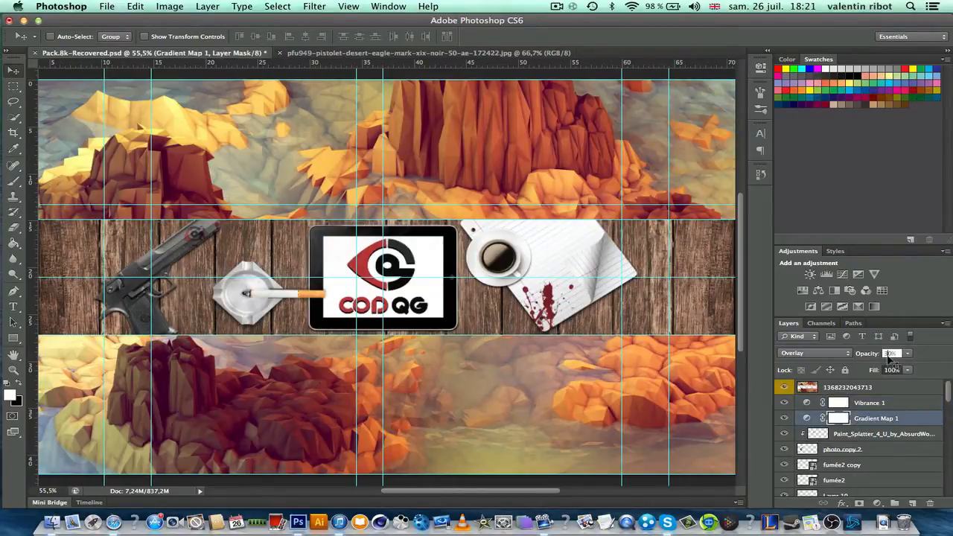
{"action": "key", "text": "BackSpace"}
{"action": "type", "text": "8"}
{"action": "key", "text": "BackSpace"}
{"action": "type", "text": "6"}
{"action": "scroll", "coordinate": [491, 289], "scroll_direction": "down", "scroll_amount": 6}
{"action": "scroll", "coordinate": [491, 289], "scroll_direction": "up", "scroll_amount": 2}
{"action": "scroll", "coordinate": [491, 289], "scroll_direction": "up", "scroll_amount": 5}
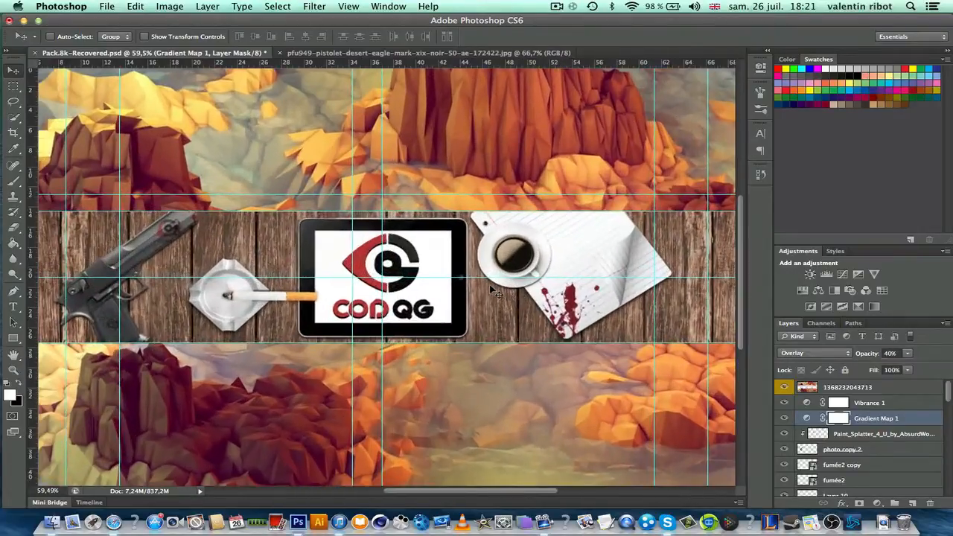
- Add the text MYFRENCHDESIGN in black 12 pt Myriad Pro on the notebook paper, between the coffee cup and the folded corner
{"action": "scroll", "coordinate": [492, 290], "scroll_direction": "down", "scroll_amount": 3}
{"action": "scroll", "coordinate": [494, 290], "scroll_direction": "up", "scroll_amount": 6}
{"action": "scroll", "coordinate": [493, 291], "scroll_direction": "down", "scroll_amount": 3}
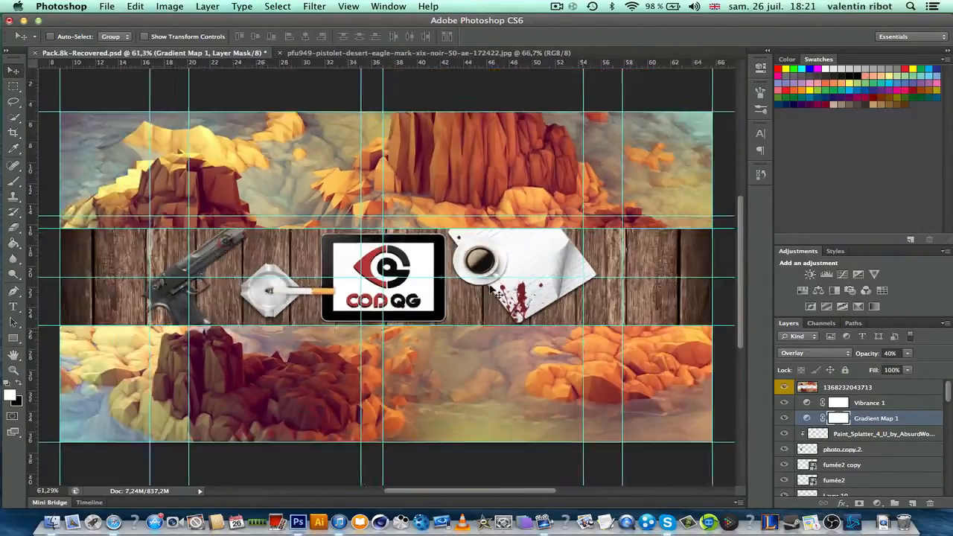
{"action": "scroll", "coordinate": [493, 291], "scroll_direction": "up", "scroll_amount": 1}
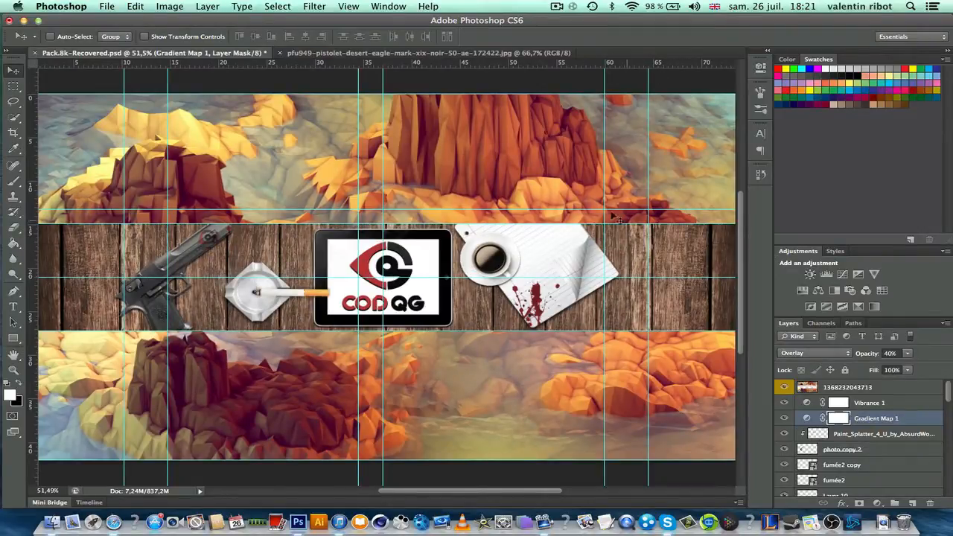
{"action": "scroll", "coordinate": [588, 284], "scroll_direction": "up", "scroll_amount": 9}
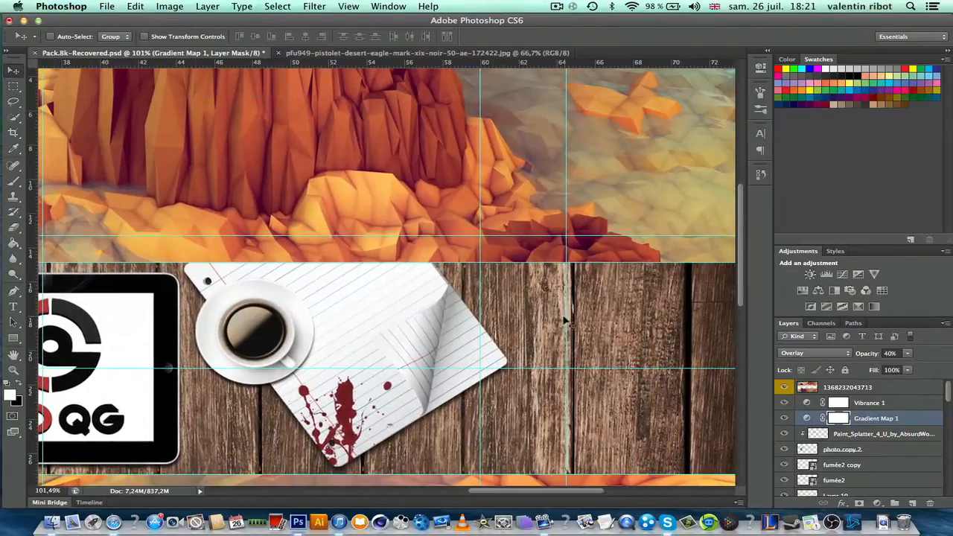
{"action": "scroll", "coordinate": [557, 322], "scroll_direction": "down", "scroll_amount": 3}
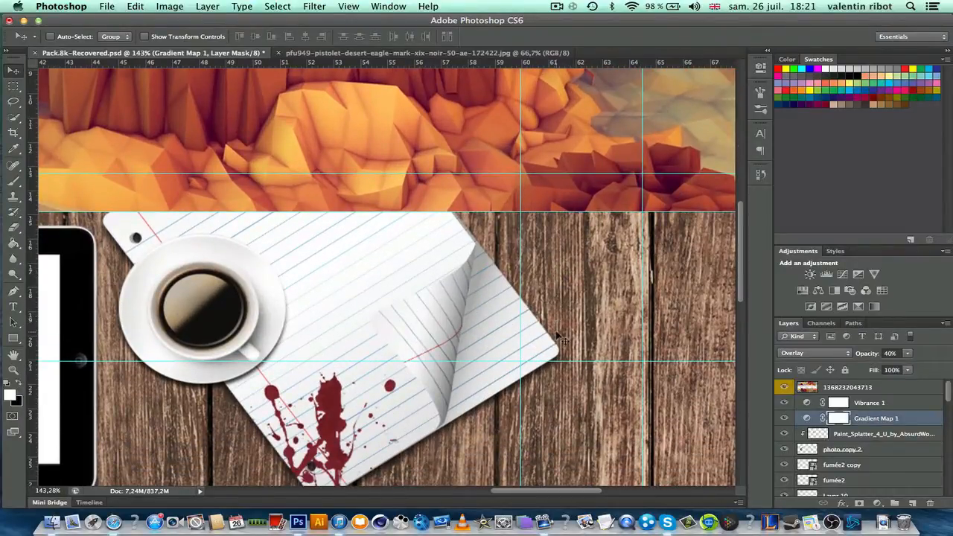
{"action": "scroll", "coordinate": [560, 338], "scroll_direction": "up", "scroll_amount": 3}
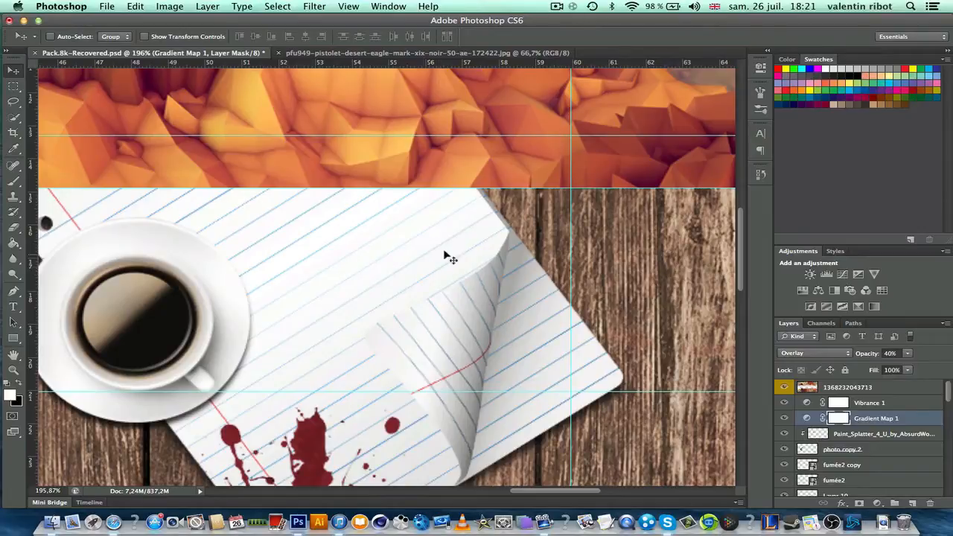
{"action": "scroll", "coordinate": [476, 235], "scroll_direction": "up", "scroll_amount": 2}
{"action": "scroll", "coordinate": [476, 234], "scroll_direction": "left", "scroll_amount": 1}
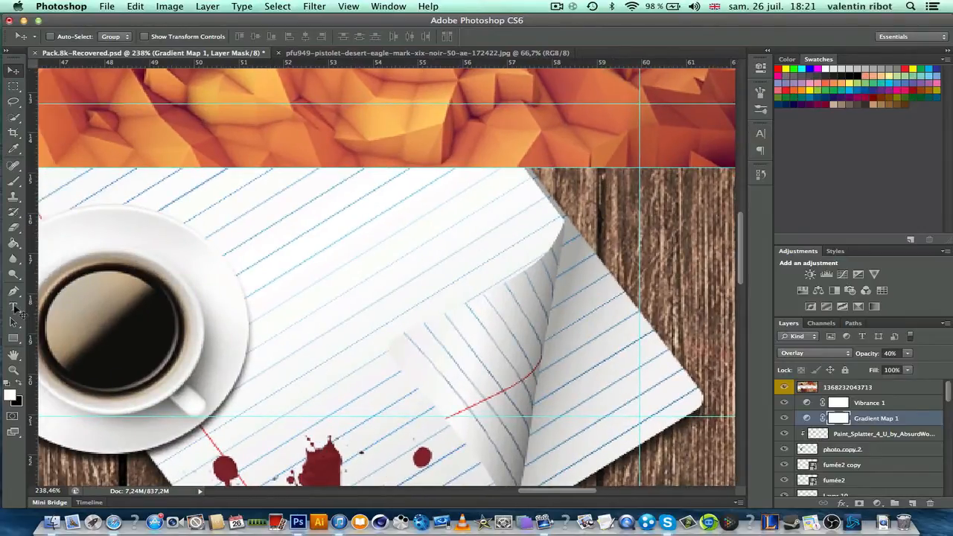
{"action": "left_click", "coordinate": [13, 307]}
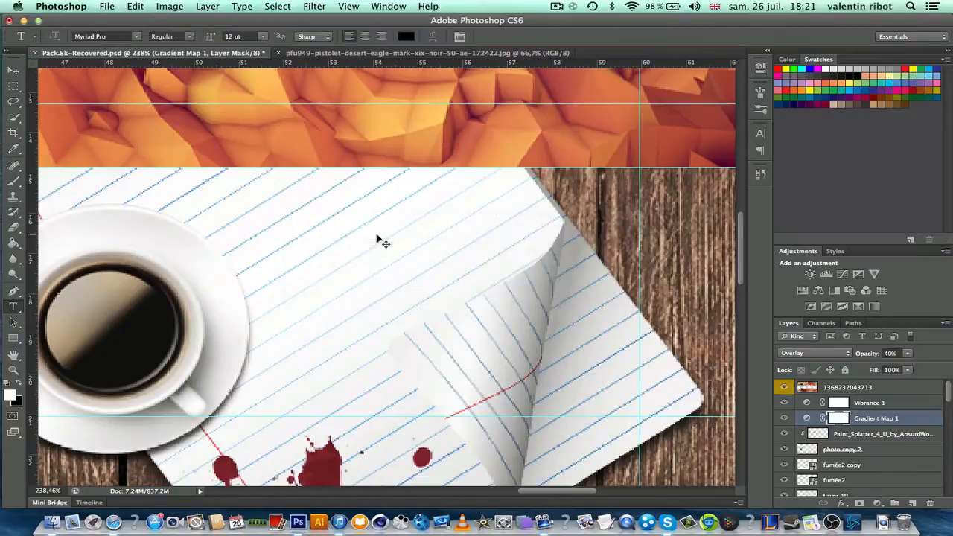
{"action": "left_click", "coordinate": [377, 235]}
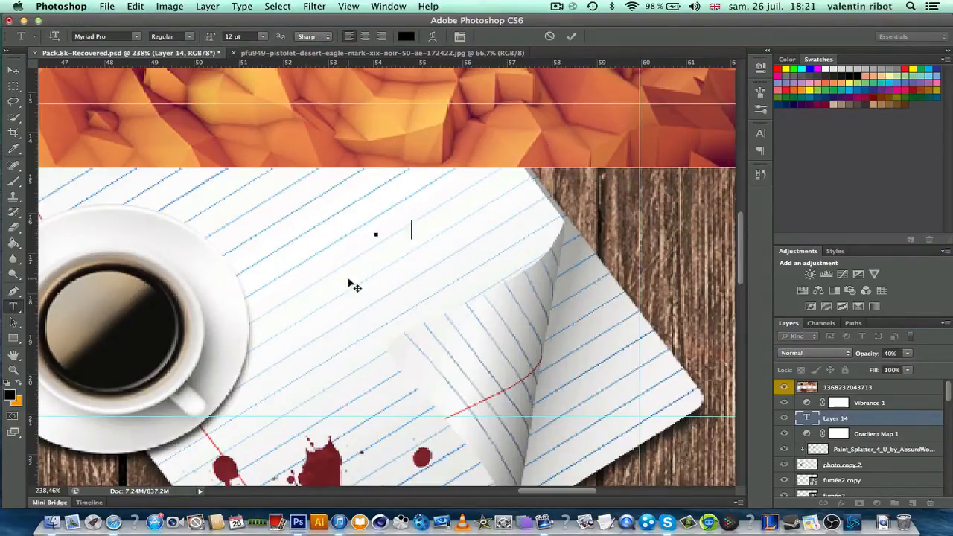
{"action": "type", "text": "MYFRENCHDESIGN"}
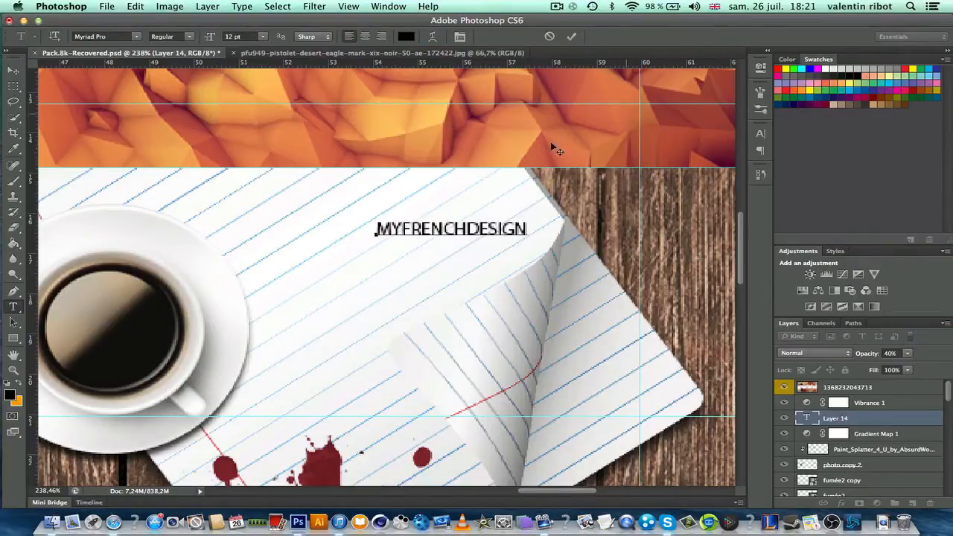
{"action": "left_click", "coordinate": [572, 35]}
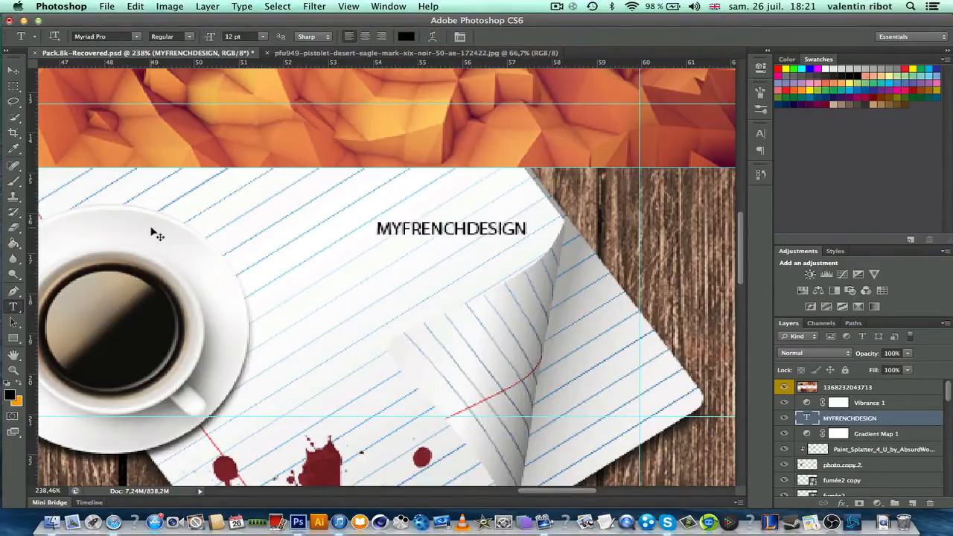
- Rotate the MYFRENCHDESIGN text by about -34.45° so it follows the paper's ruled lines
{"action": "key", "text": "super+t"}
{"action": "left_click_drag", "start_coordinate": [531, 221], "coordinate": [504, 186]}
{"action": "key", "text": "super+z"}
{"action": "left_click_drag", "start_coordinate": [544, 248], "coordinate": [514, 216]}
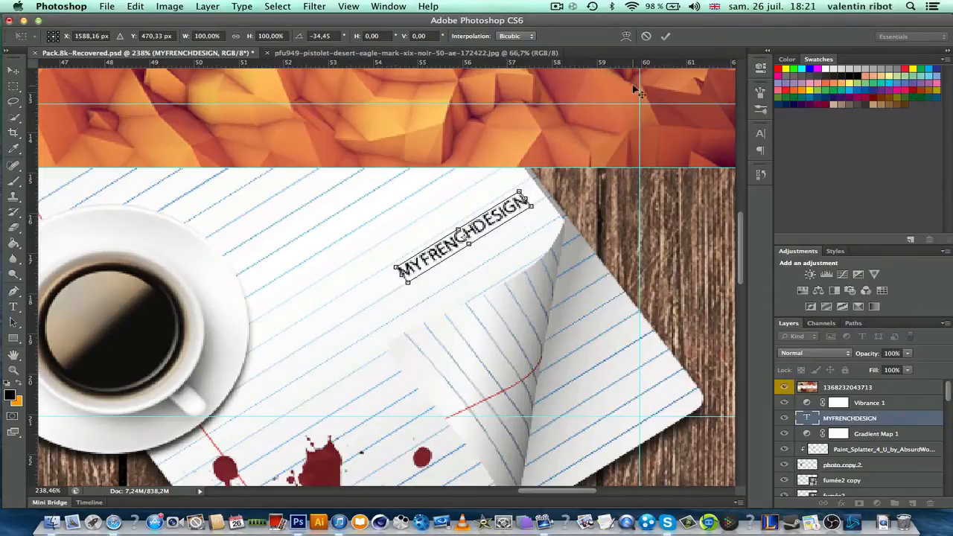
{"action": "left_click", "coordinate": [665, 36]}
- Examine the rotated MYFRENCHDESIGN lettering on the paper, both up close and within the desk scene
{"action": "scroll", "coordinate": [601, 238], "scroll_direction": "down", "scroll_amount": 5}
{"action": "scroll", "coordinate": [602, 238], "scroll_direction": "down", "scroll_amount": 4}
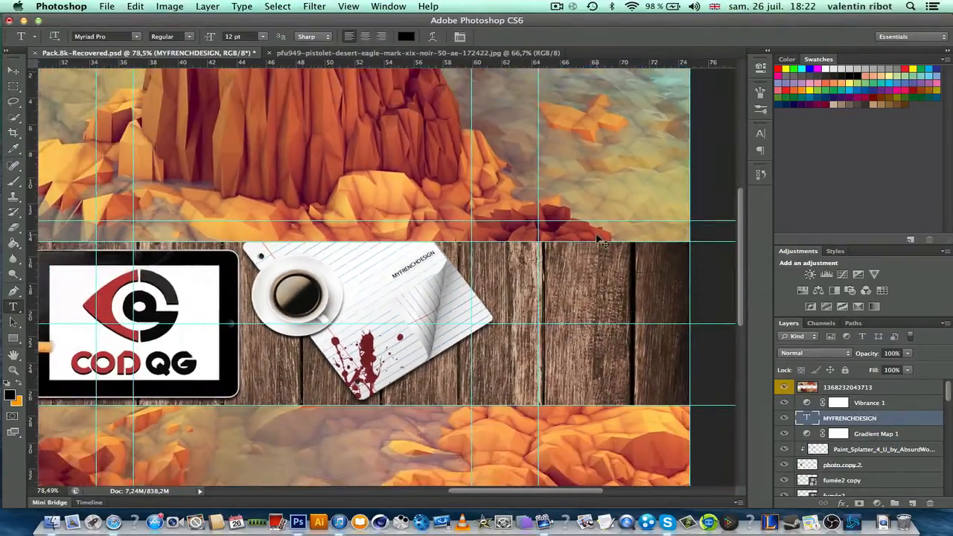
{"action": "scroll", "coordinate": [601, 241], "scroll_direction": "down", "scroll_amount": 4}
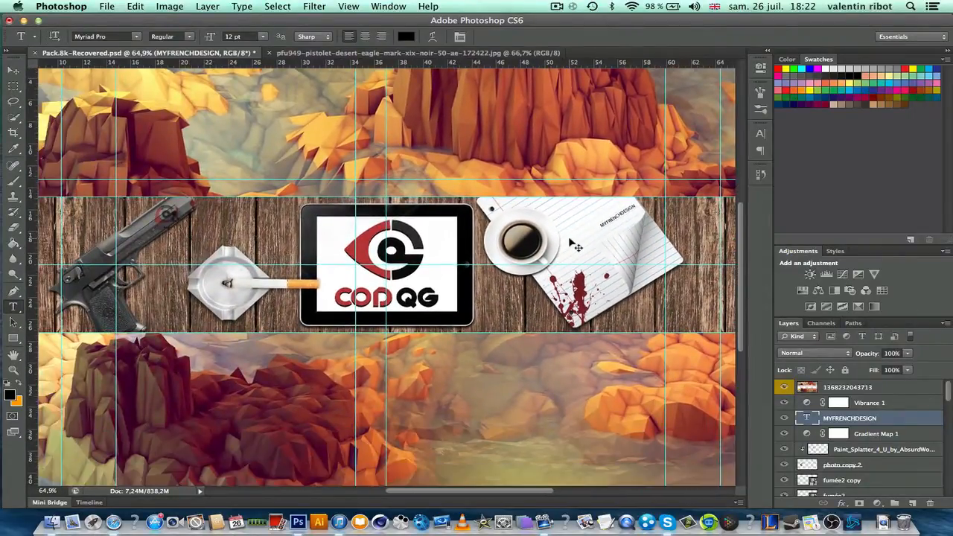
{"action": "scroll", "coordinate": [588, 244], "scroll_direction": "up", "scroll_amount": 6}
{"action": "scroll", "coordinate": [567, 242], "scroll_direction": "up", "scroll_amount": 3}
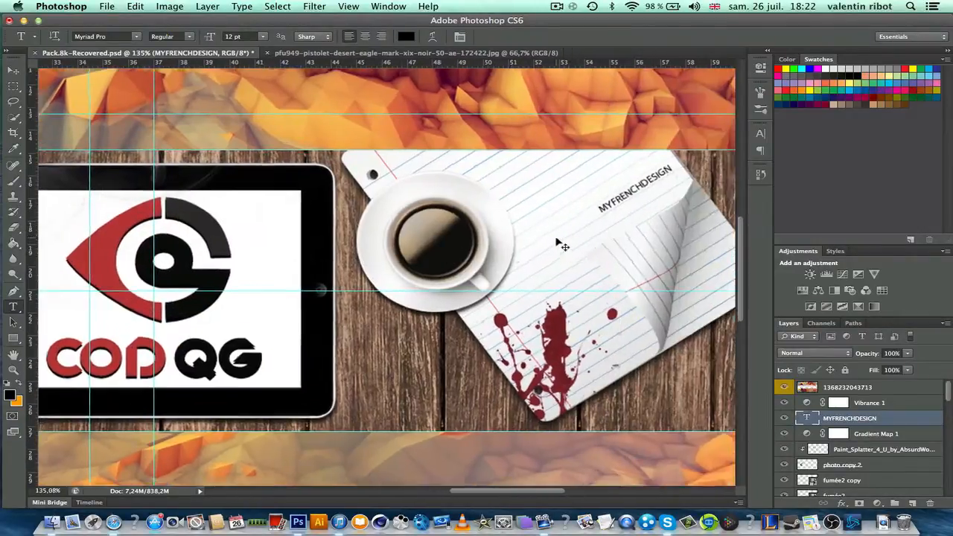
{"action": "scroll", "coordinate": [521, 240], "scroll_direction": "right", "scroll_amount": 5}
{"action": "scroll", "coordinate": [415, 237], "scroll_direction": "down", "scroll_amount": 4}
{"action": "scroll", "coordinate": [415, 237], "scroll_direction": "up", "scroll_amount": 5}
{"action": "scroll", "coordinate": [415, 240], "scroll_direction": "up", "scroll_amount": 2}
{"action": "scroll", "coordinate": [415, 240], "scroll_direction": "left", "scroll_amount": 1}
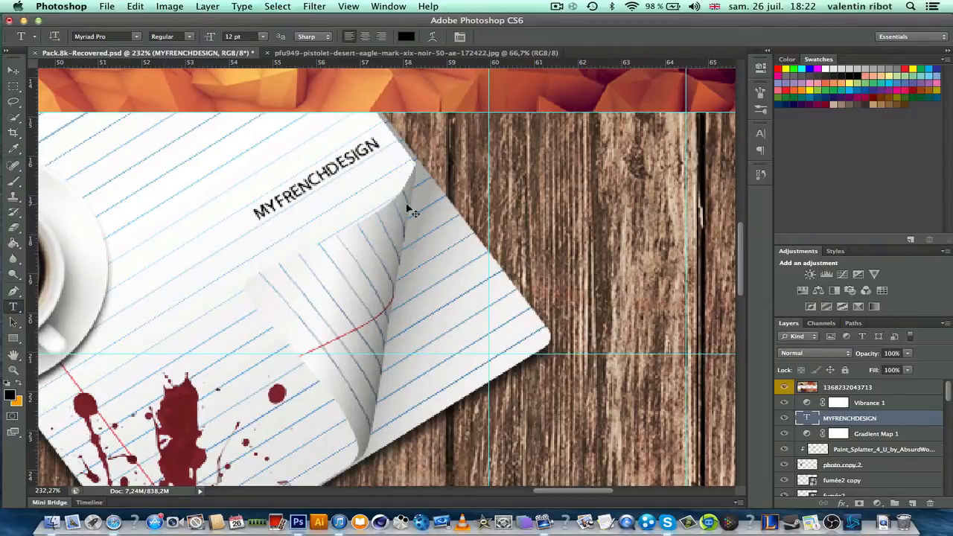
- Examine the whole banner composition and inspect the COD QG logo on the tablet up close
{"action": "left_click", "coordinate": [14, 291]}
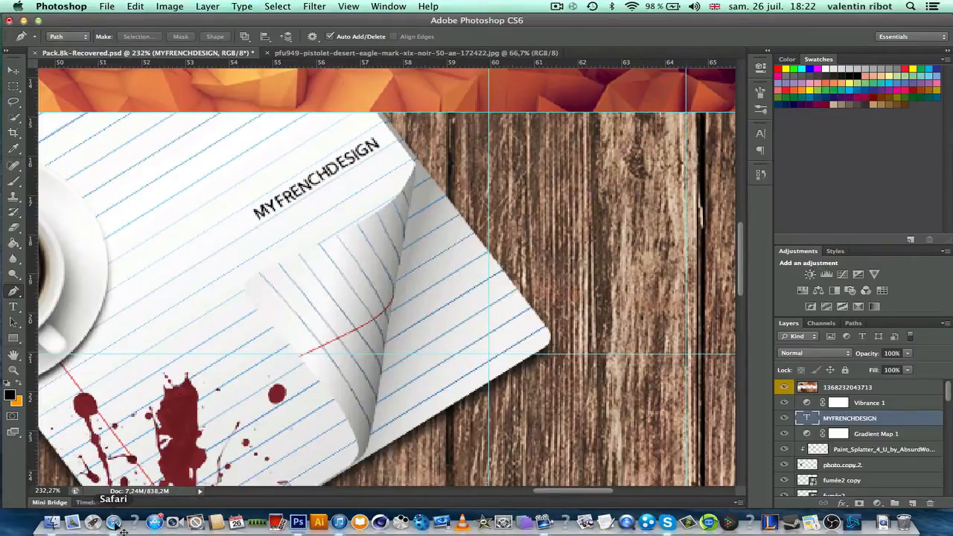
{"action": "scroll", "coordinate": [273, 343], "scroll_direction": "down", "scroll_amount": 10}
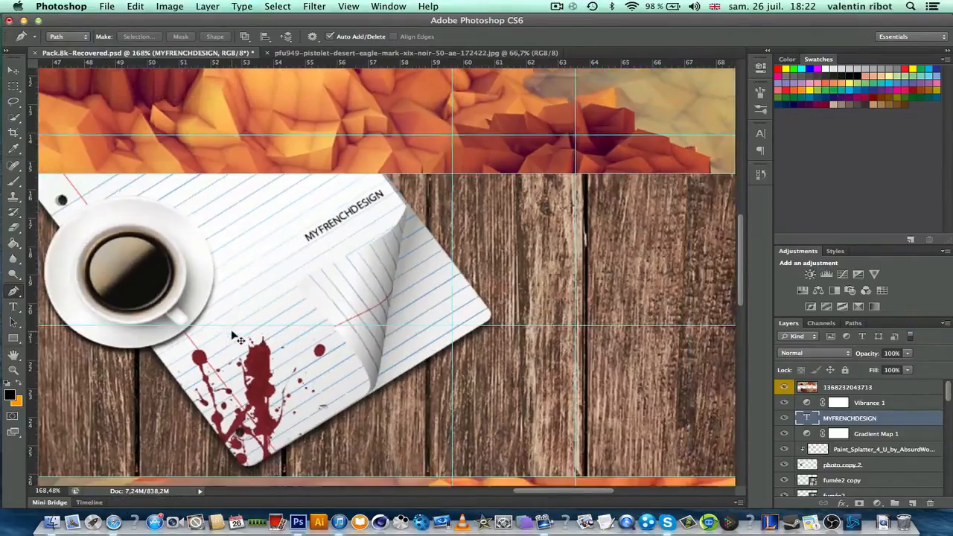
{"action": "scroll", "coordinate": [237, 338], "scroll_direction": "down", "scroll_amount": 3}
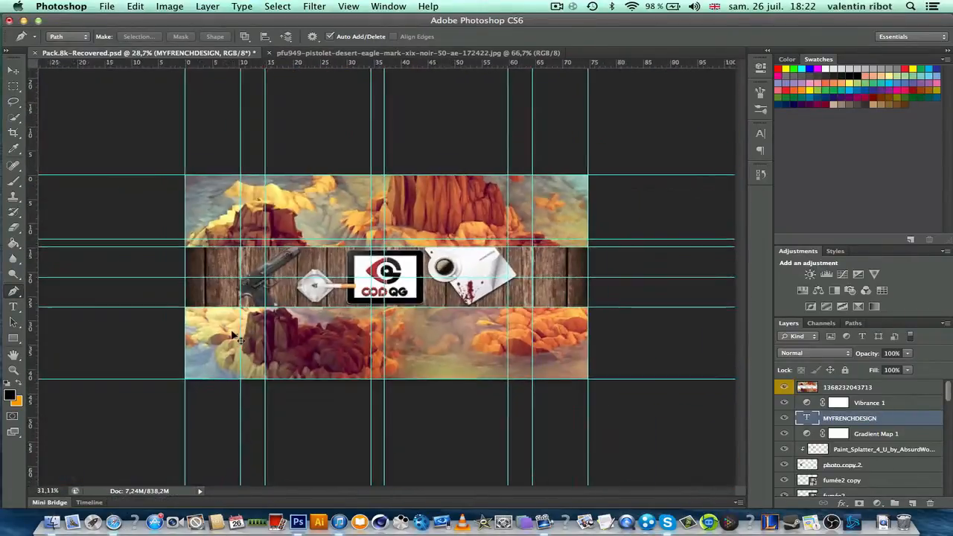
{"action": "scroll", "coordinate": [237, 338], "scroll_direction": "up", "scroll_amount": 2}
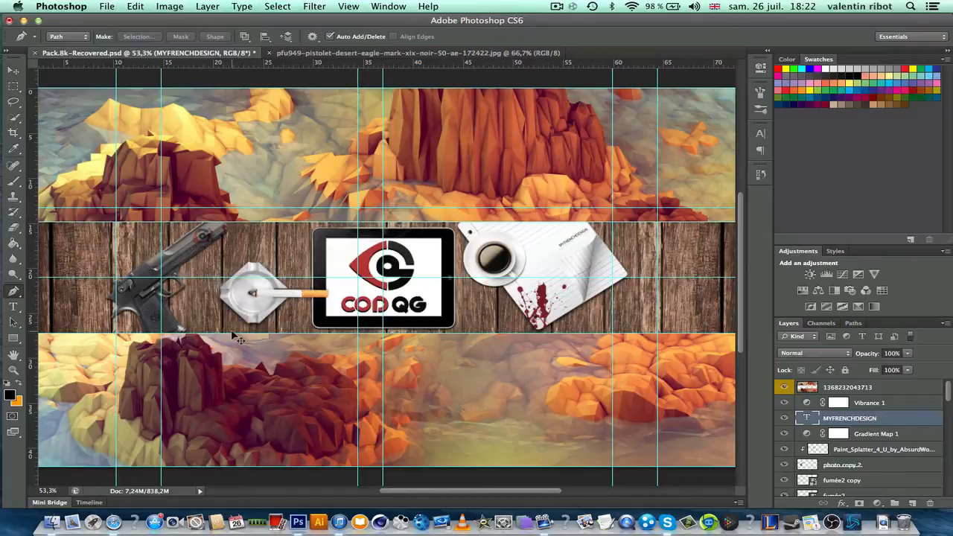
{"action": "key", "text": "super+plus"}
{"action": "key", "text": "super+plus"}
{"action": "key", "text": "super+plus"}
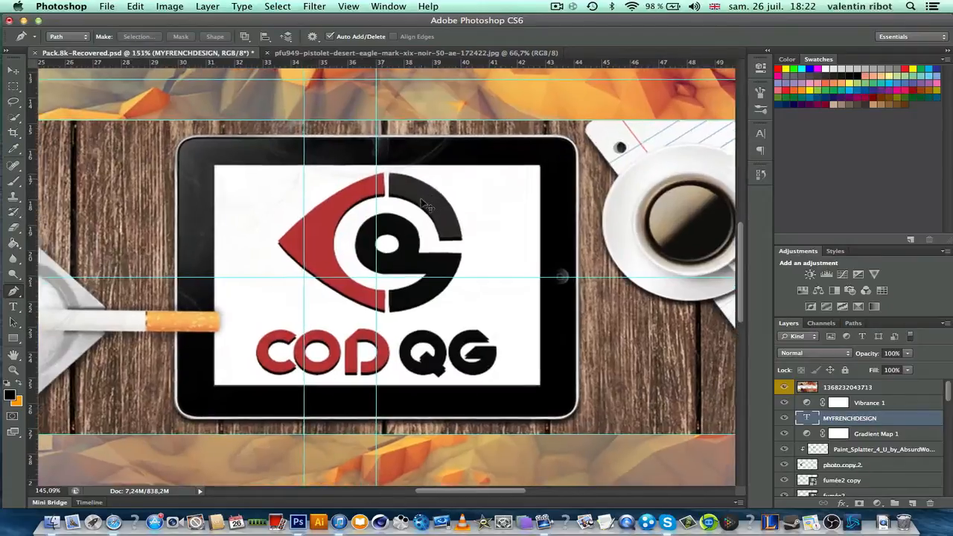
{"action": "key", "text": "super+minus"}
{"action": "key", "text": "super+minus"}
{"action": "key", "text": "super+minus"}
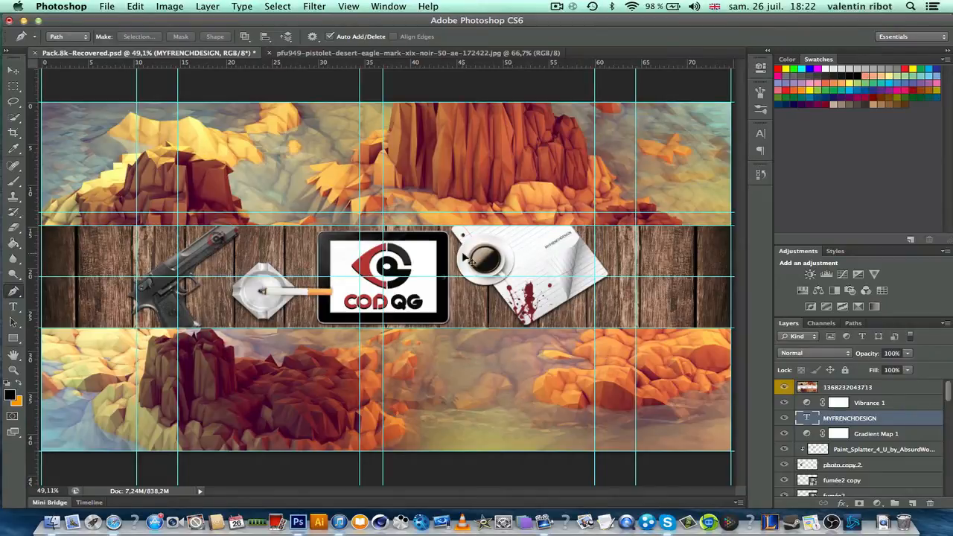
{"action": "scroll", "coordinate": [464, 257], "scroll_direction": "up", "scroll_amount": 5}
{"action": "scroll", "coordinate": [463, 257], "scroll_direction": "down", "scroll_amount": 5}
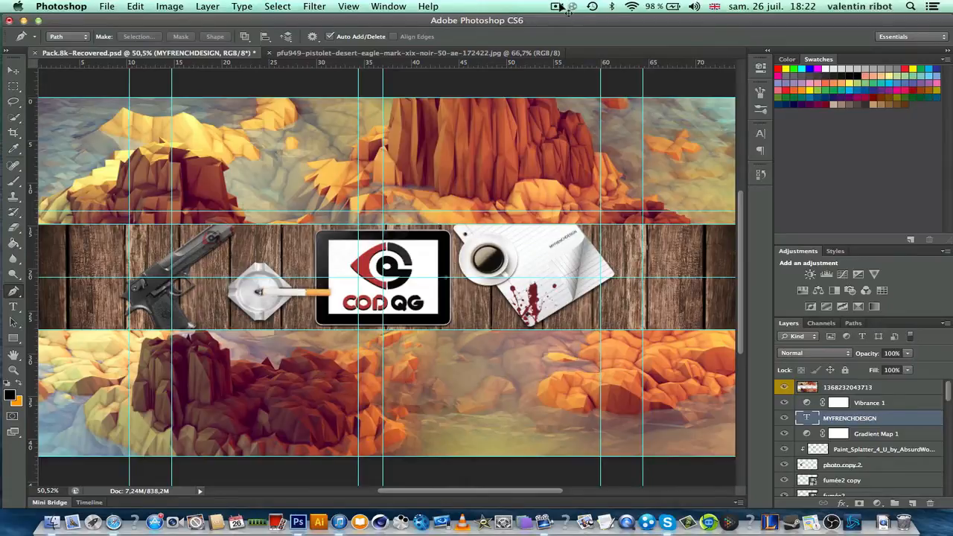
- Switch to Safari and open the deviantART website
{"action": "left_click", "coordinate": [149, 523]}
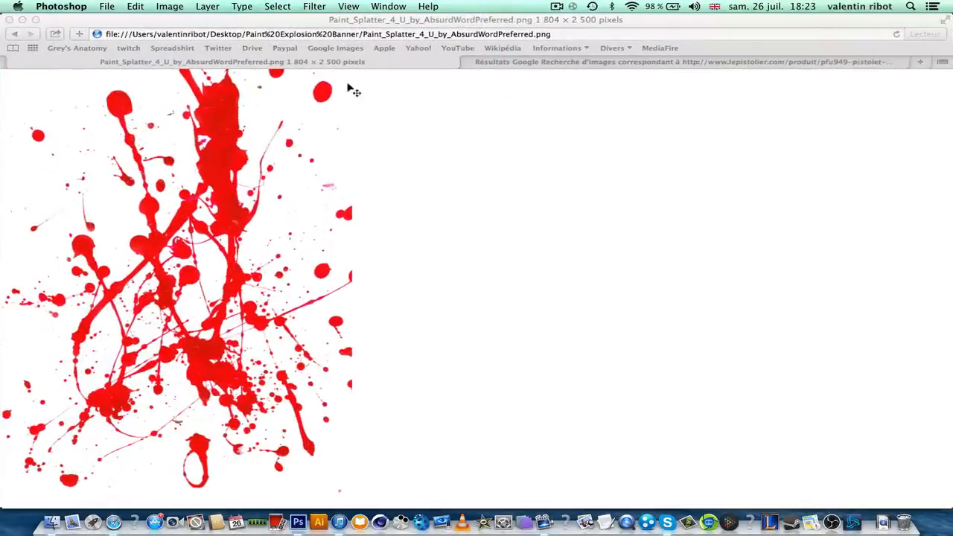
{"action": "key", "text": "super+l"}
{"action": "type", "text": "dev"}
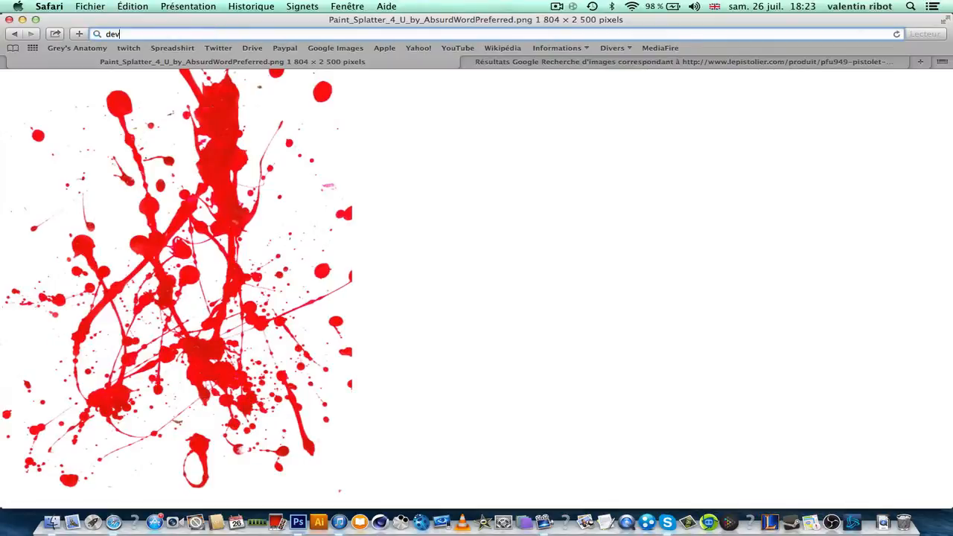
{"action": "type", "text": "iantart"}
{"action": "key", "text": "Return"}
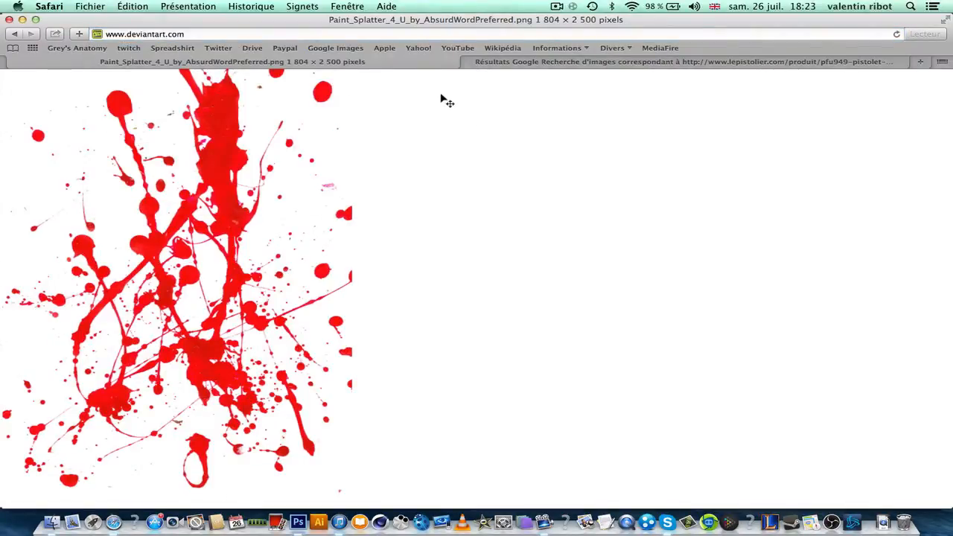
{"action": "left_click", "coordinate": [343, 37]}
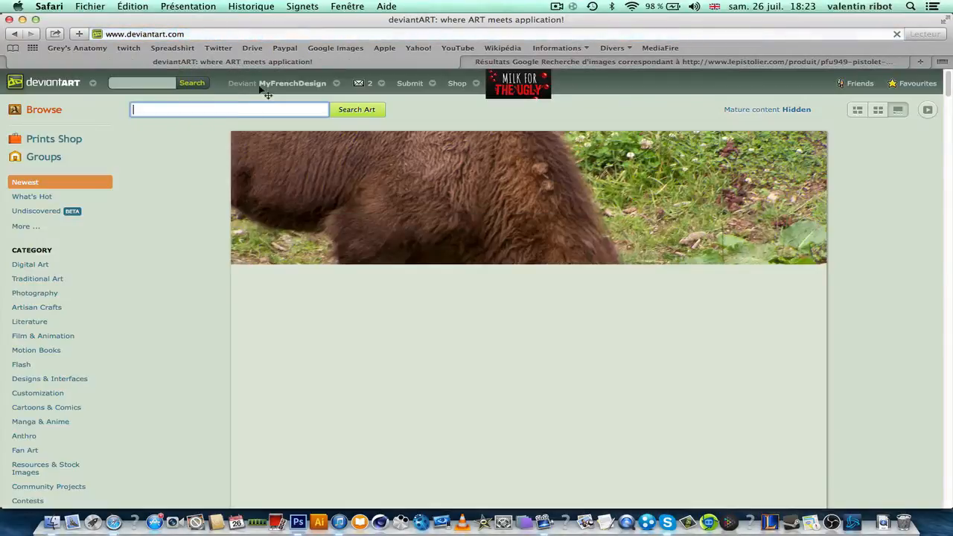
- Open the MyFrenchDesign profile on deviantART and go to its gallery
{"action": "left_click", "coordinate": [283, 88]}
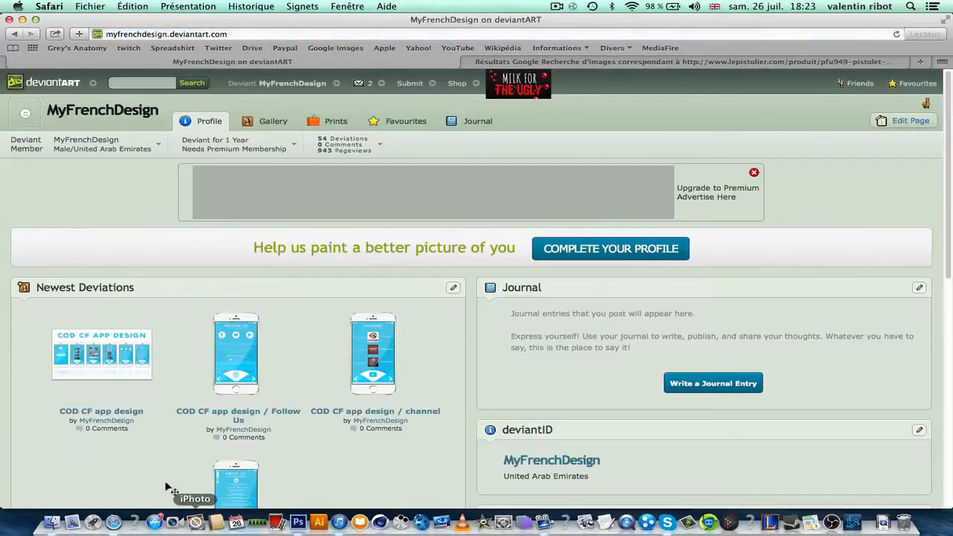
{"action": "scroll", "coordinate": [144, 435], "scroll_direction": "down", "scroll_amount": 5}
{"action": "left_click", "coordinate": [108, 481]}
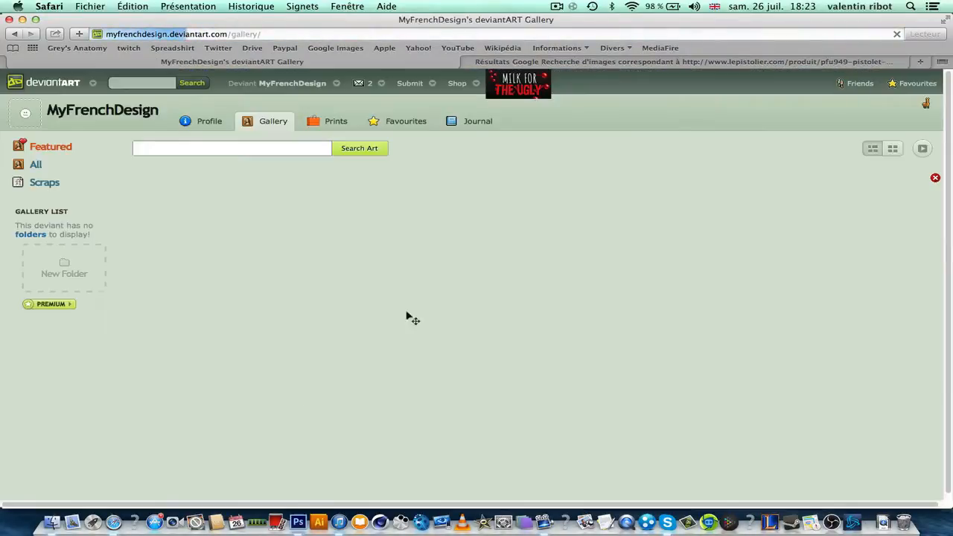
- Find Cod Qg Banner 2 in the gallery and open its page to view the artwork
{"action": "scroll", "coordinate": [588, 291], "scroll_direction": "down", "scroll_amount": 10}
{"action": "scroll", "coordinate": [592, 294], "scroll_direction": "down", "scroll_amount": 5}
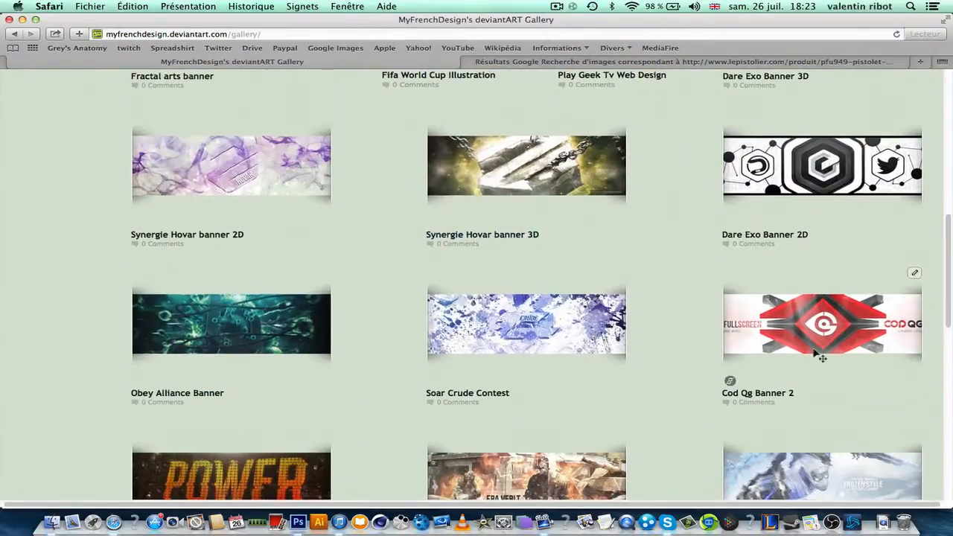
{"action": "left_click", "coordinate": [855, 341]}
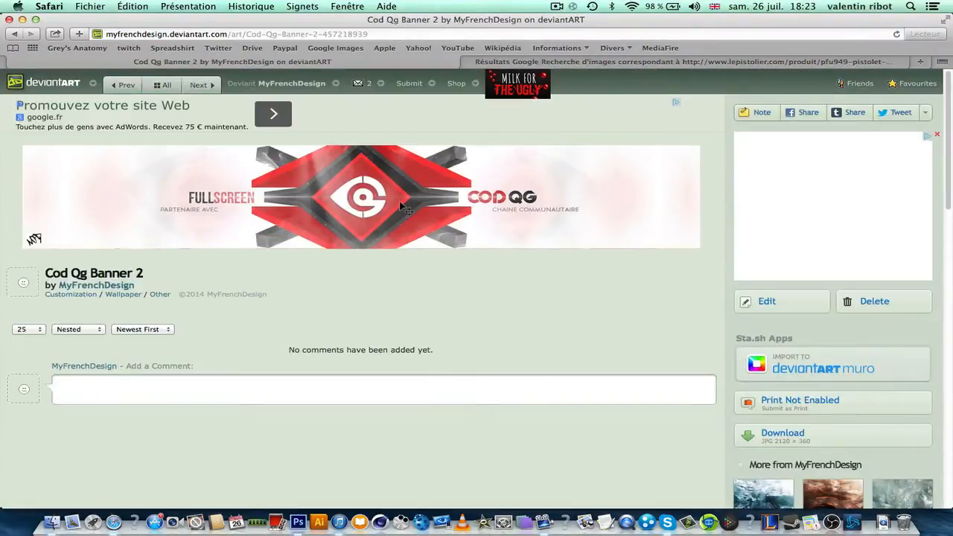
{"action": "scroll", "coordinate": [463, 358], "scroll_direction": "down", "scroll_amount": 7}
{"action": "scroll", "coordinate": [463, 359], "scroll_direction": "up", "scroll_amount": 7}
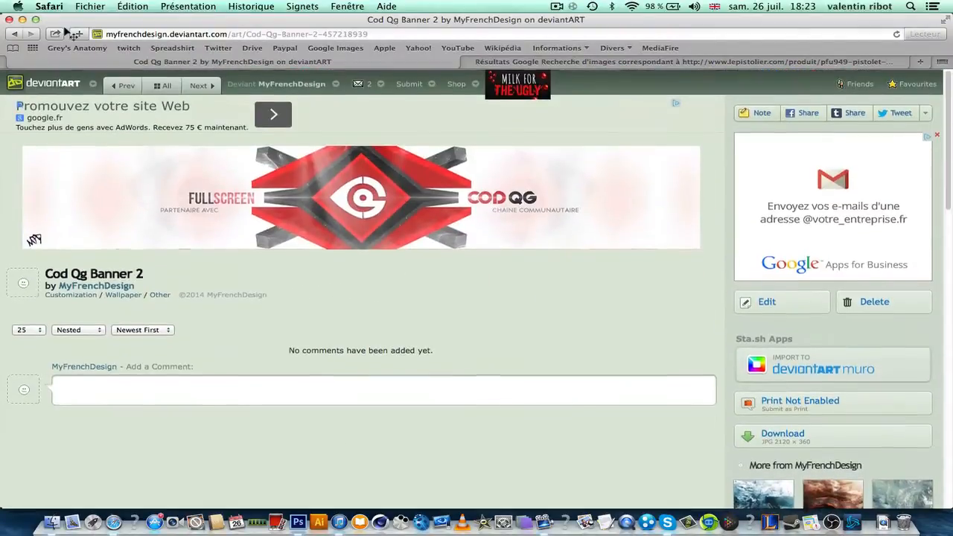
- Open the same Cod Qg Banner 2 page in the second browser tab, replacing the pistol image page
{"action": "left_click", "coordinate": [287, 35]}
{"action": "key", "text": "super+c"}
{"action": "left_click", "coordinate": [538, 62]}
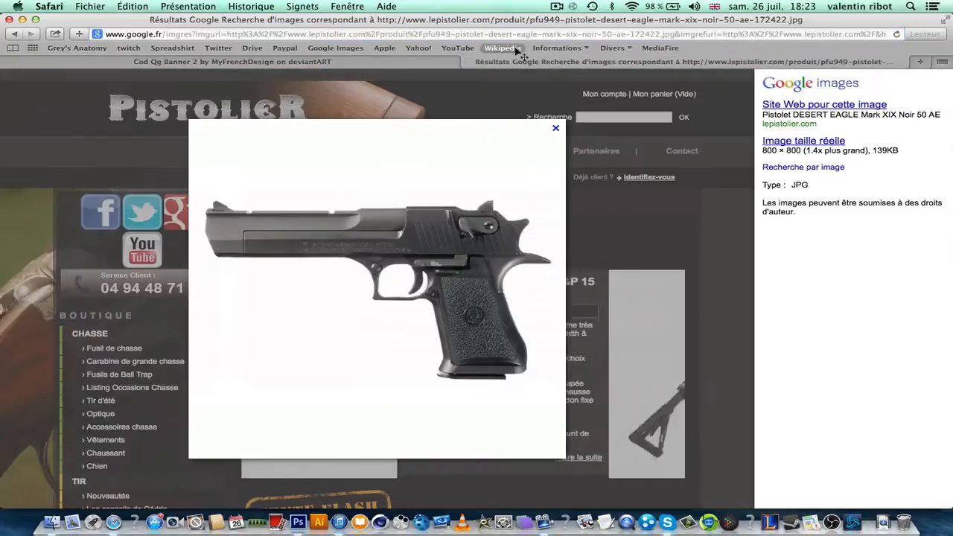
{"action": "left_click", "coordinate": [511, 36]}
{"action": "key", "text": "super+v"}
{"action": "key", "text": "Return"}
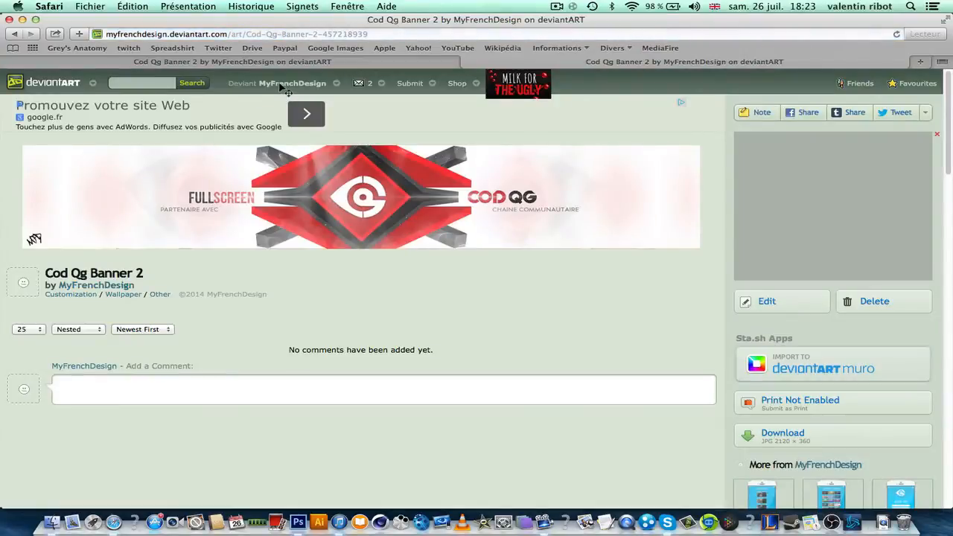
- Return to the MyFrenchDesign profile in the second browser tab and open its full gallery
{"action": "left_click", "coordinate": [283, 88]}
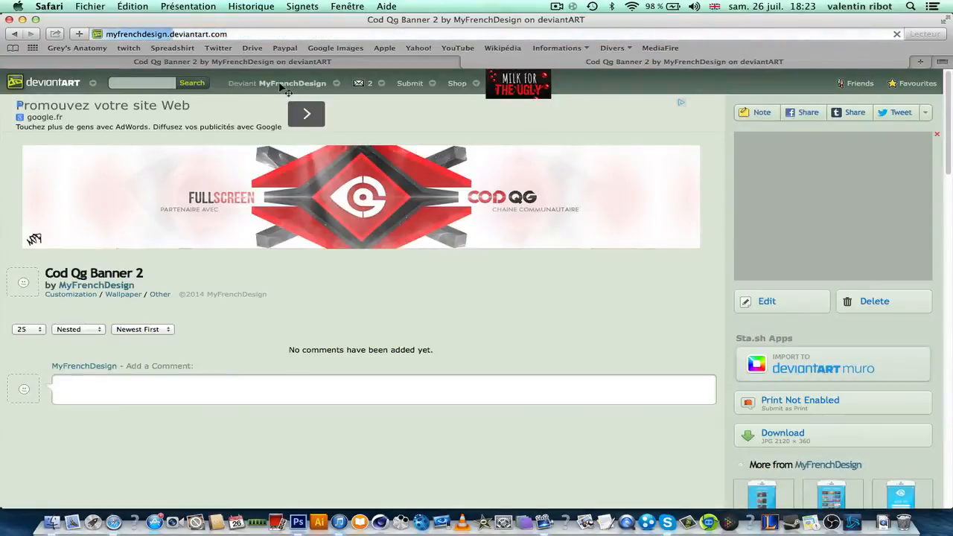
{"action": "scroll", "coordinate": [108, 410], "scroll_direction": "down", "scroll_amount": 5}
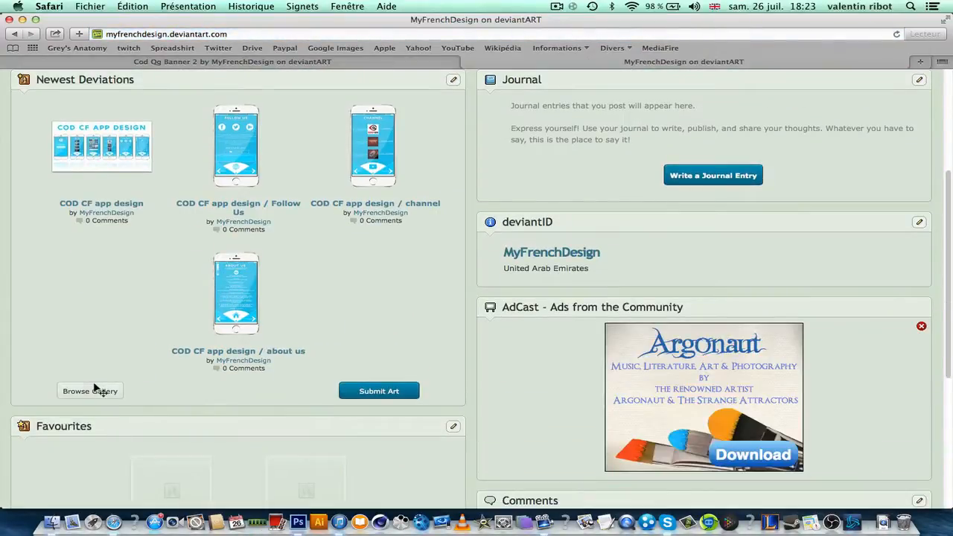
{"action": "left_click", "coordinate": [94, 388]}
- Find Era Verlt Banner in the gallery and open its page to view the artwork
{"action": "scroll", "coordinate": [455, 393], "scroll_direction": "down", "scroll_amount": 5}
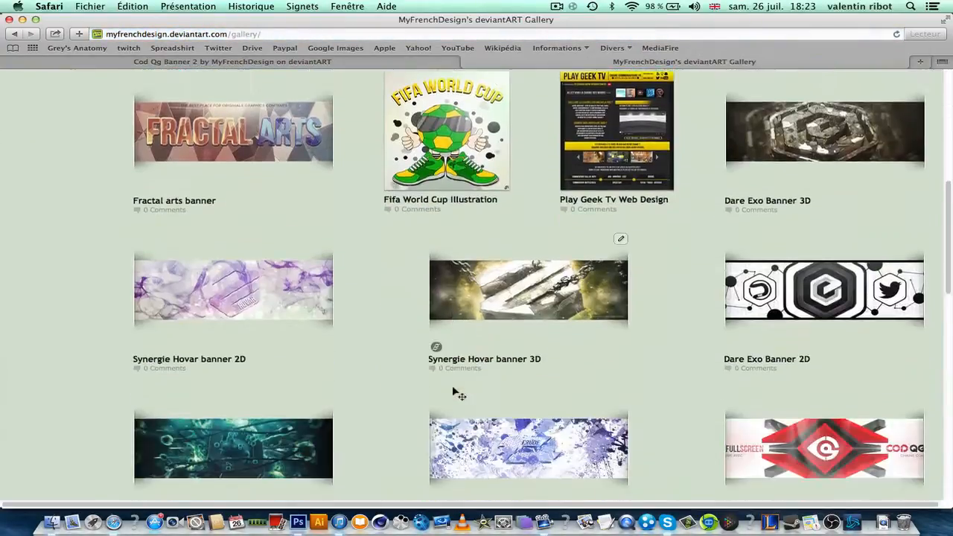
{"action": "scroll", "coordinate": [453, 390], "scroll_direction": "down", "scroll_amount": 10}
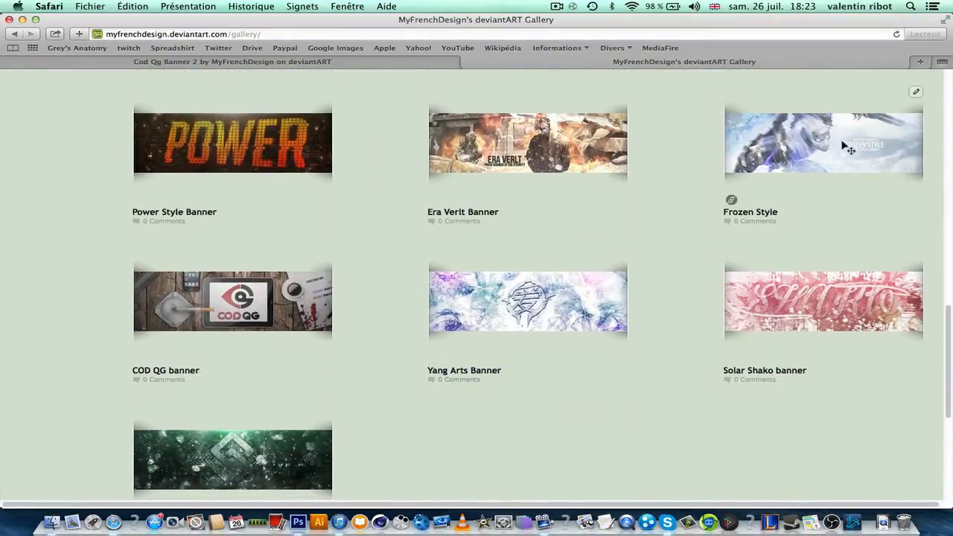
{"action": "scroll", "coordinate": [823, 171], "scroll_direction": "up", "scroll_amount": 1}
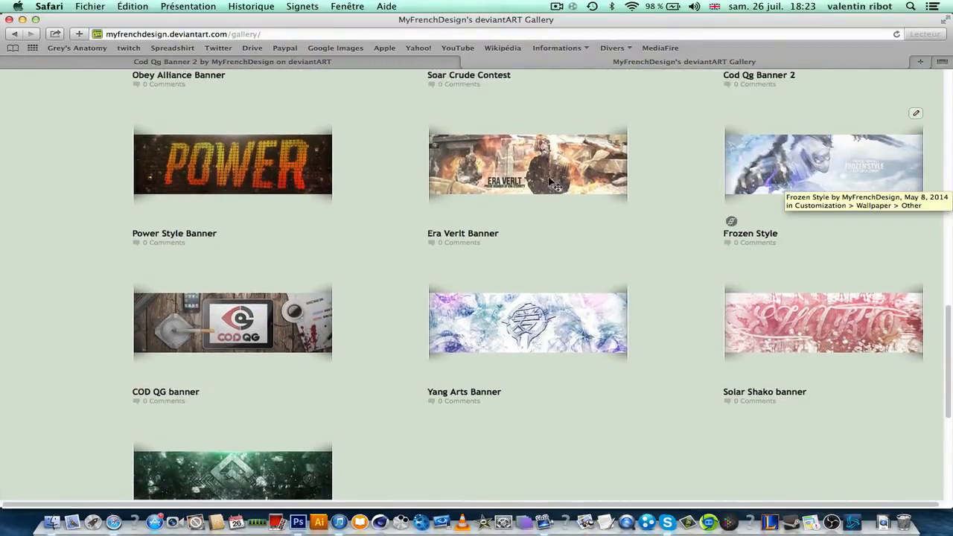
{"action": "left_click", "coordinate": [573, 183]}
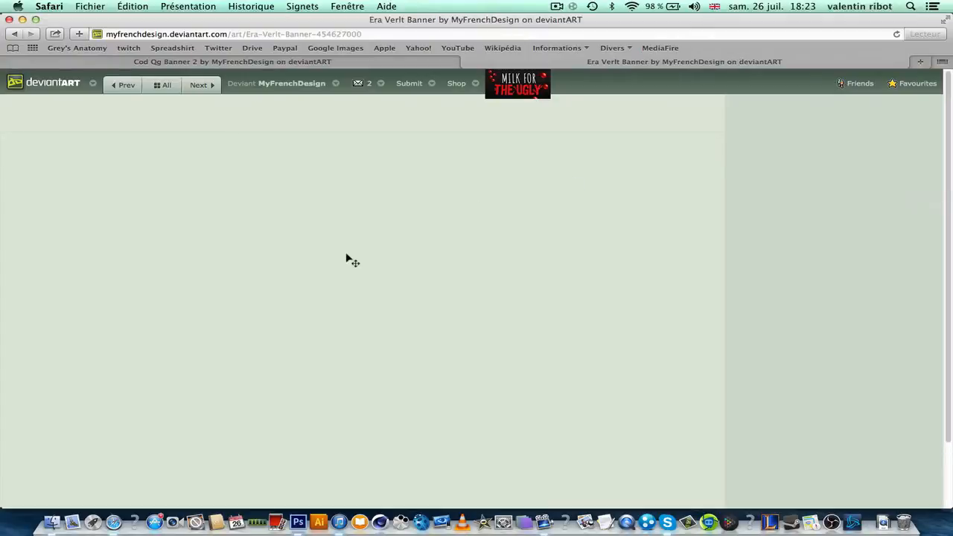
{"action": "scroll", "coordinate": [539, 266], "scroll_direction": "down", "scroll_amount": 5}
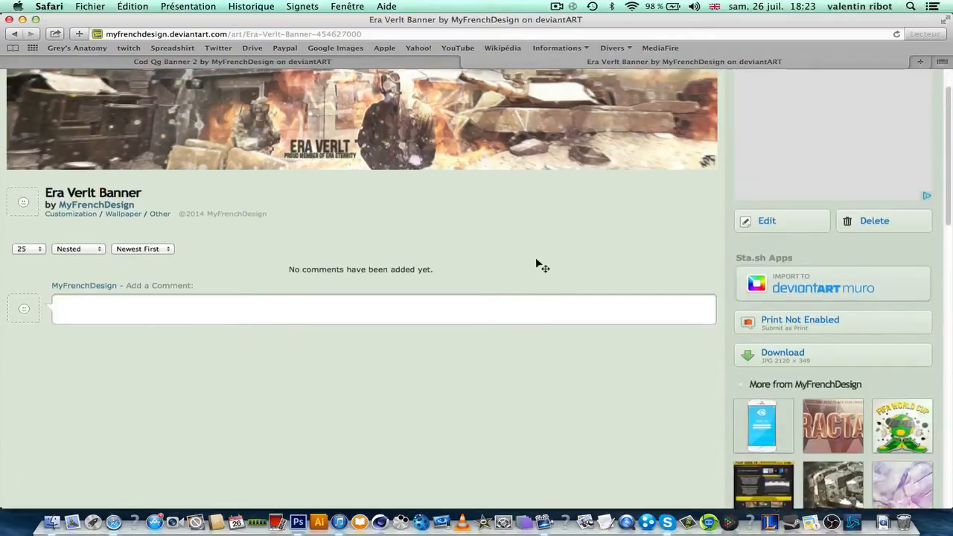
{"action": "scroll", "coordinate": [540, 265], "scroll_direction": "up", "scroll_amount": 5}
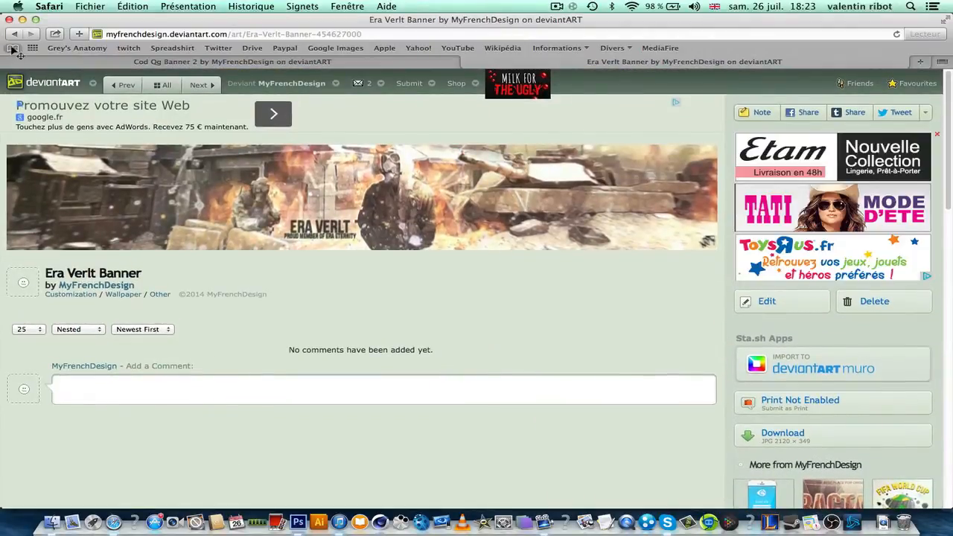
- Go back to the gallery and open the Frozen Style banner's page
{"action": "left_click", "coordinate": [15, 35]}
{"action": "scroll", "coordinate": [857, 409], "scroll_direction": "down", "scroll_amount": 10}
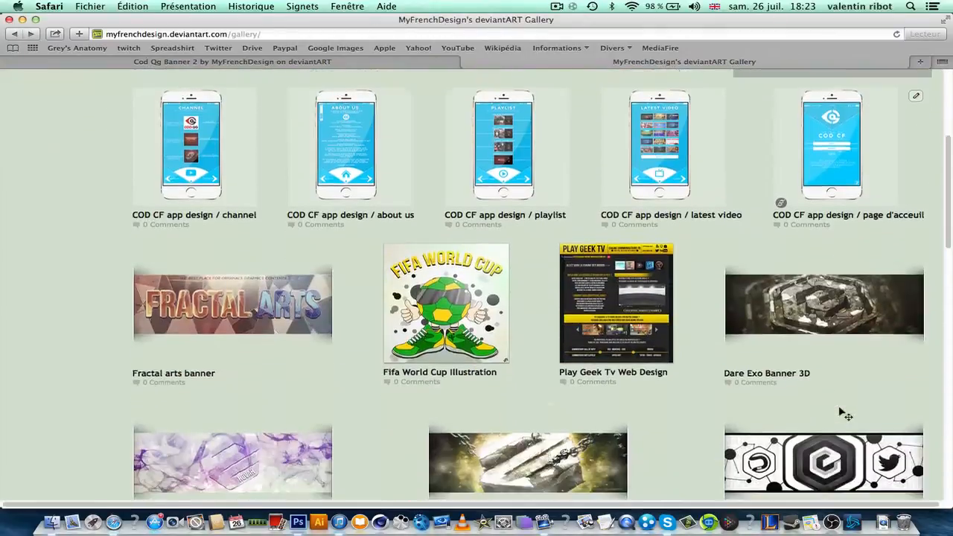
{"action": "scroll", "coordinate": [841, 412], "scroll_direction": "down", "scroll_amount": 3}
{"action": "left_click", "coordinate": [820, 417]}
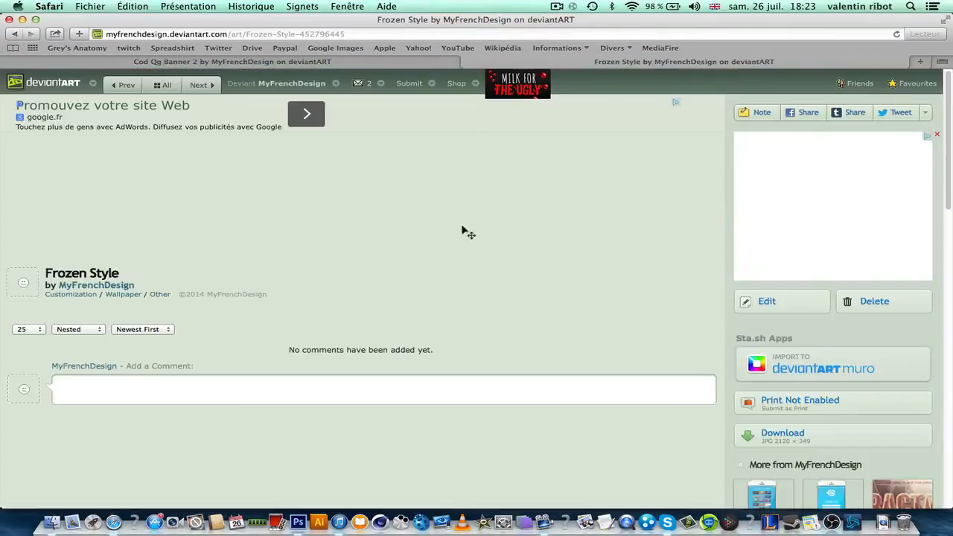
- Compare Cod Qg Banner 2 with the Frozen Style banner, and open the Fractal arts banner page from the designer's other works
{"action": "left_click", "coordinate": [311, 64]}
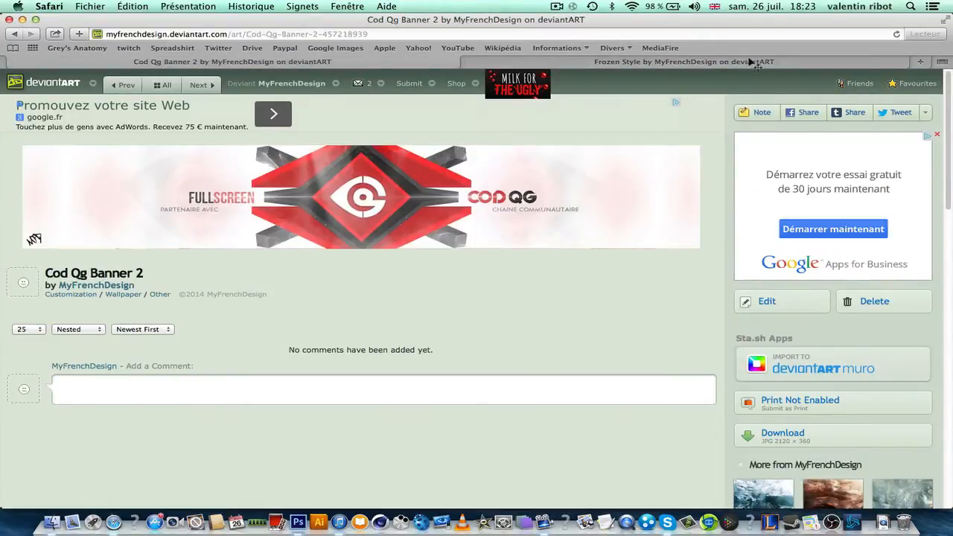
{"action": "left_click", "coordinate": [726, 64]}
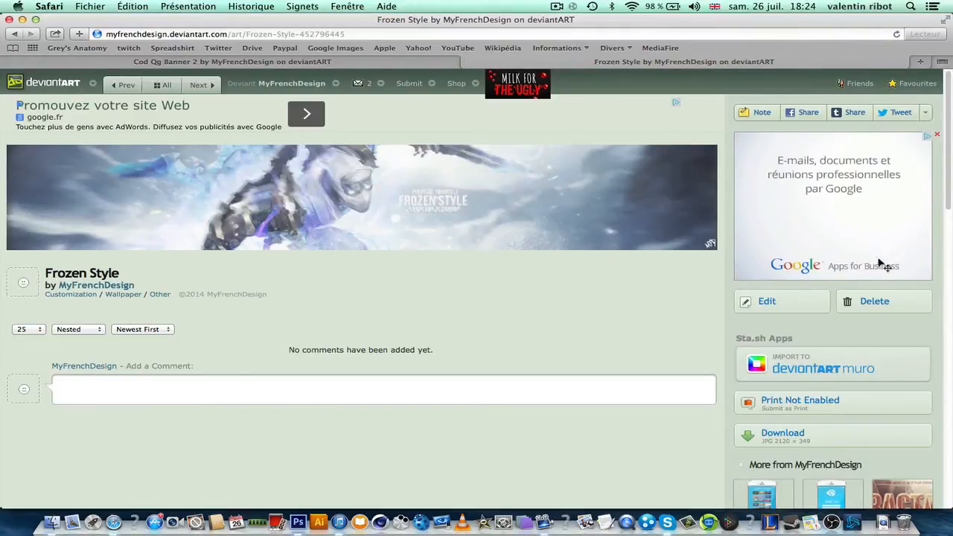
{"action": "left_click", "coordinate": [929, 502]}
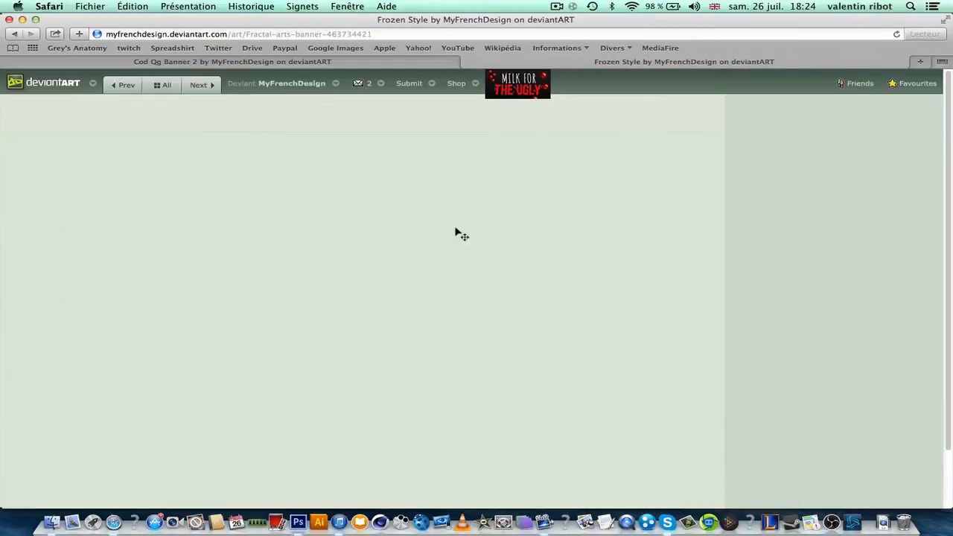